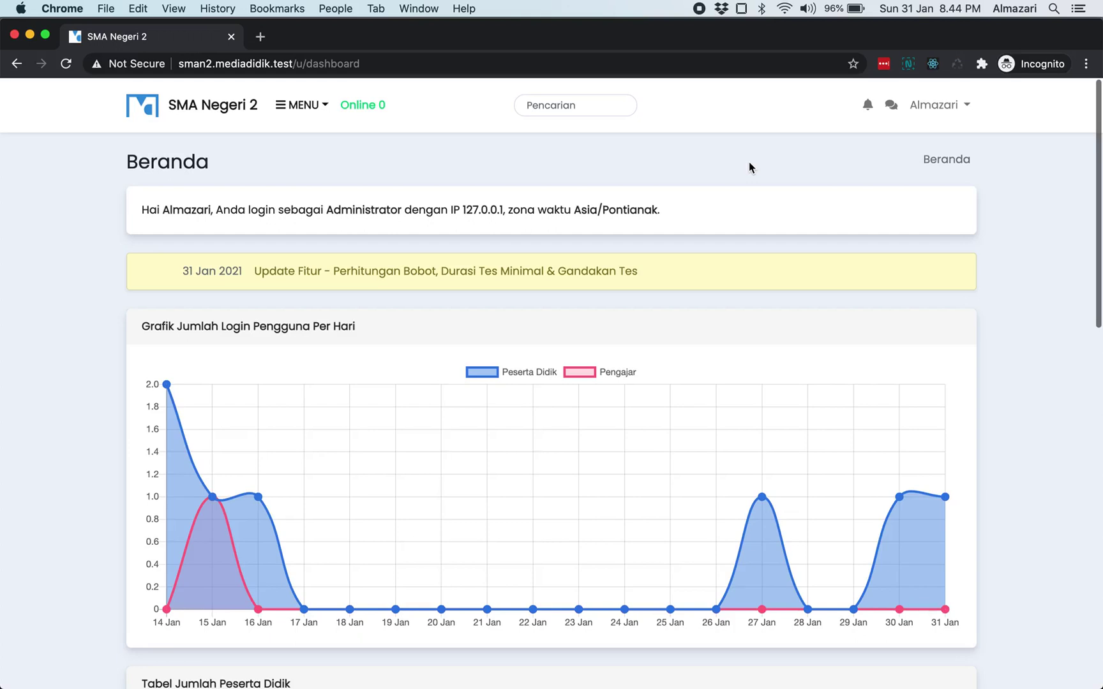
# - Go to Pengaturan > Dasar from the main menu and scroll down to the Rekening Bank panel
pyautogui.click(313, 111)
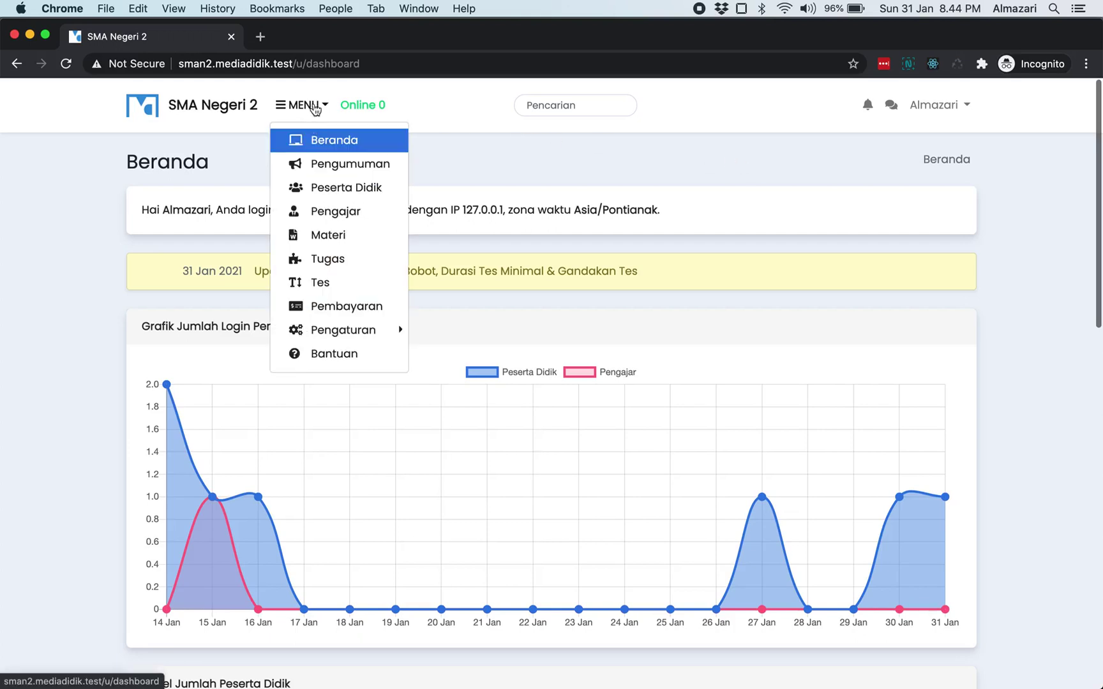
pyautogui.moveTo(367, 332)
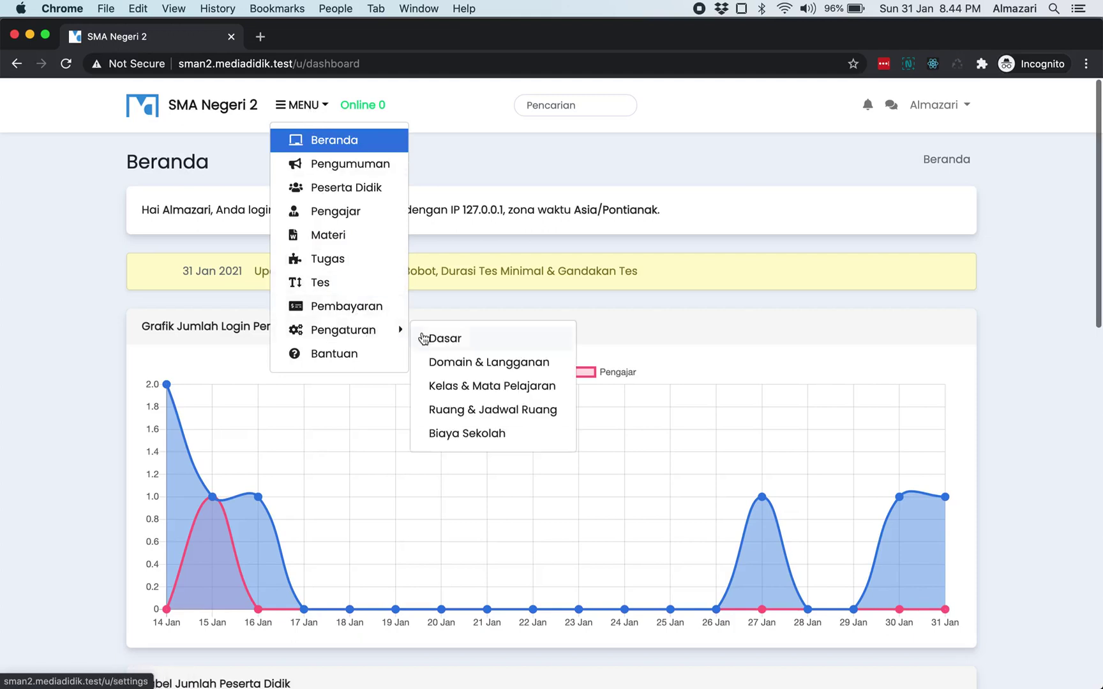
pyautogui.click(445, 342)
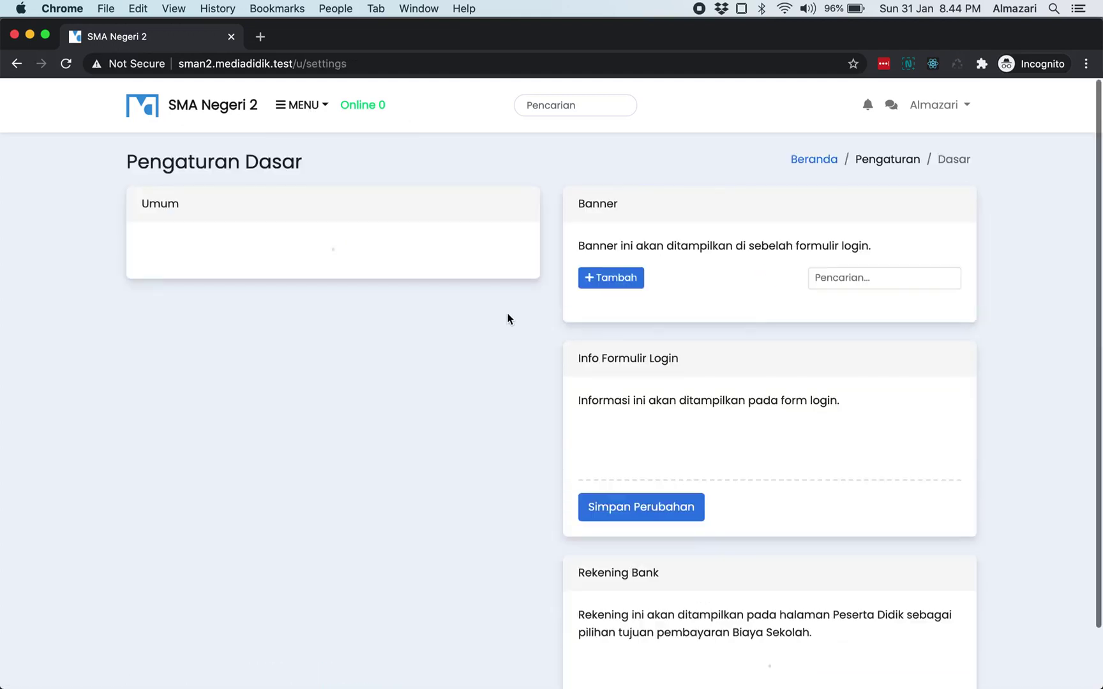
pyautogui.scroll(-5, 543, 326)
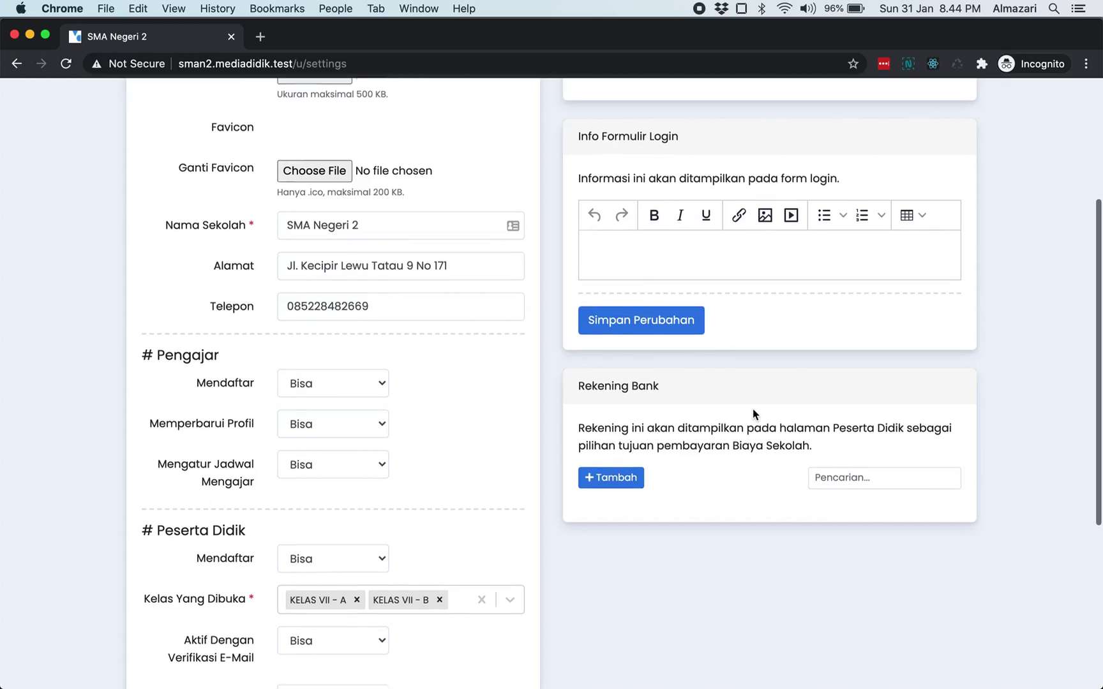
pyautogui.scroll(-3, 752, 409)
# - Add a BANK BRI school account with the owner's name and account number, and save it
pyautogui.click(627, 372)
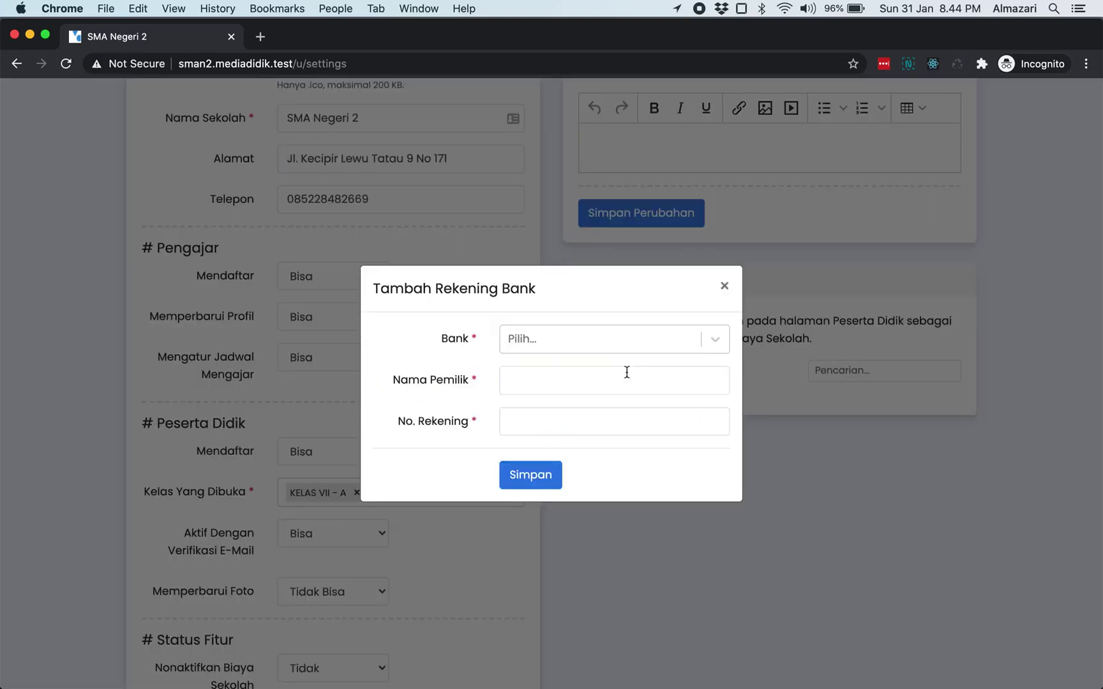
pyautogui.click(603, 338)
pyautogui.click(602, 378)
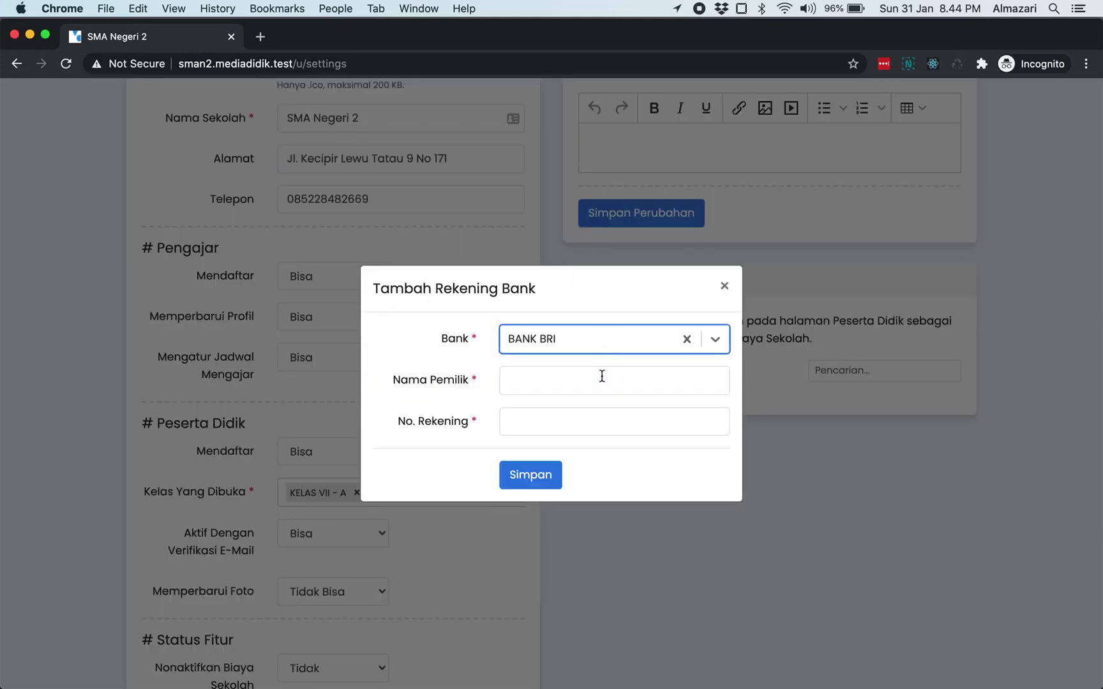
pyautogui.click(592, 385)
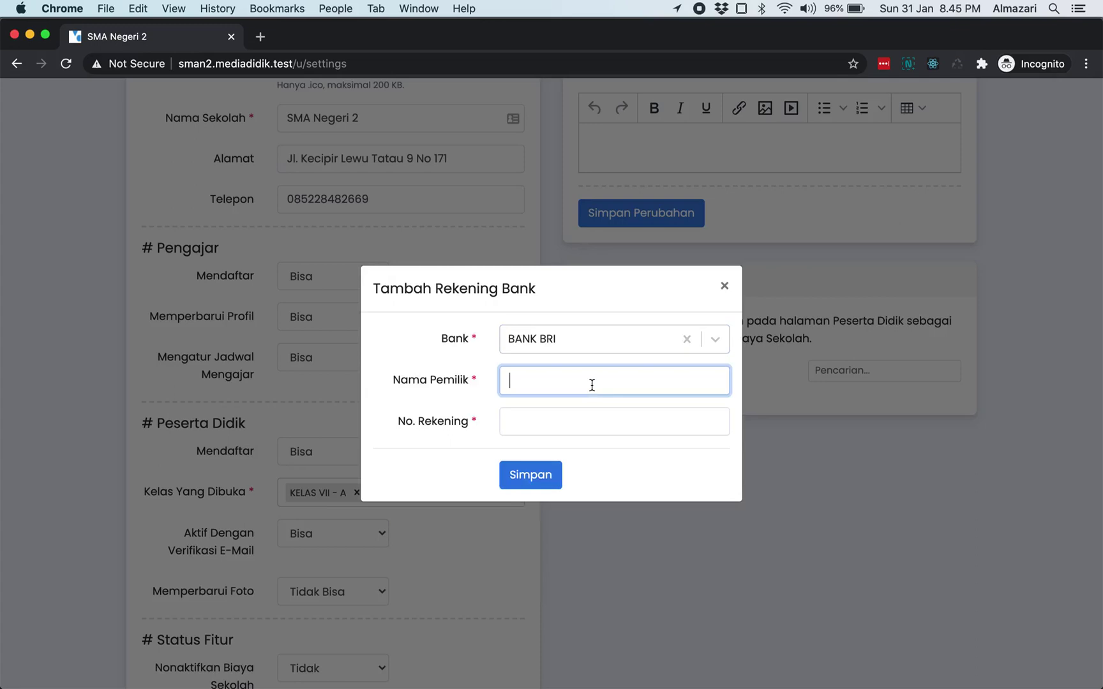
pyautogui.write('Almazari')
pyautogui.press('Tab')
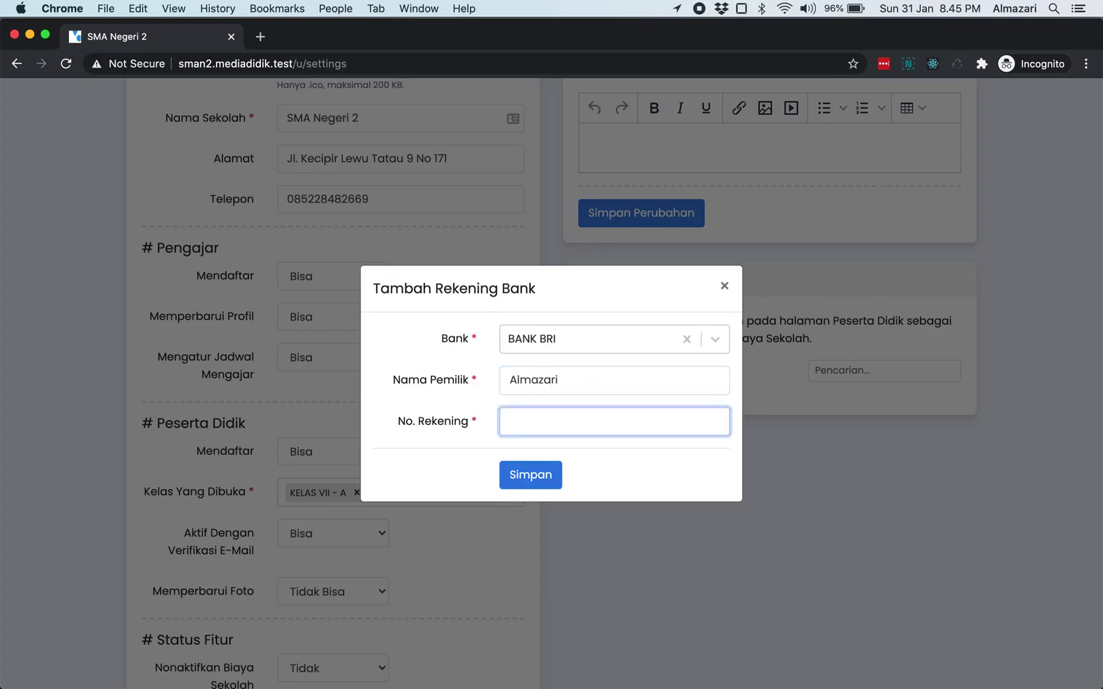
pyautogui.write('123412341234')
pyautogui.click(549, 485)
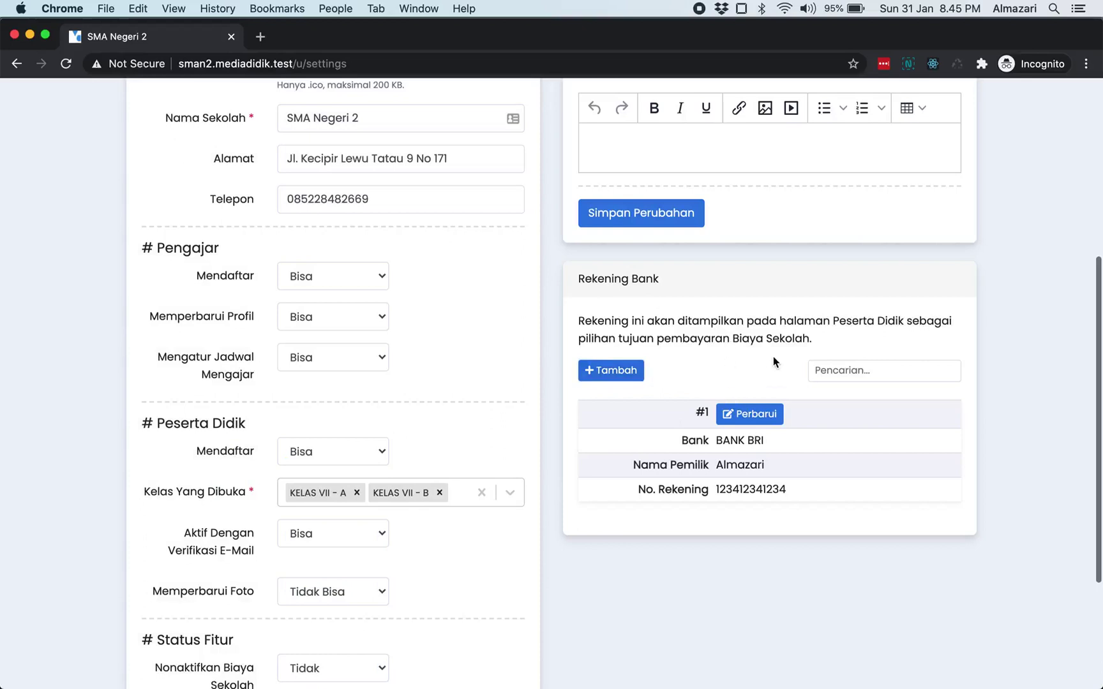
# - Scroll back to the top and go to Pengaturan > Biaya Sekolah from the main menu
pyautogui.scroll(3, 773, 362)
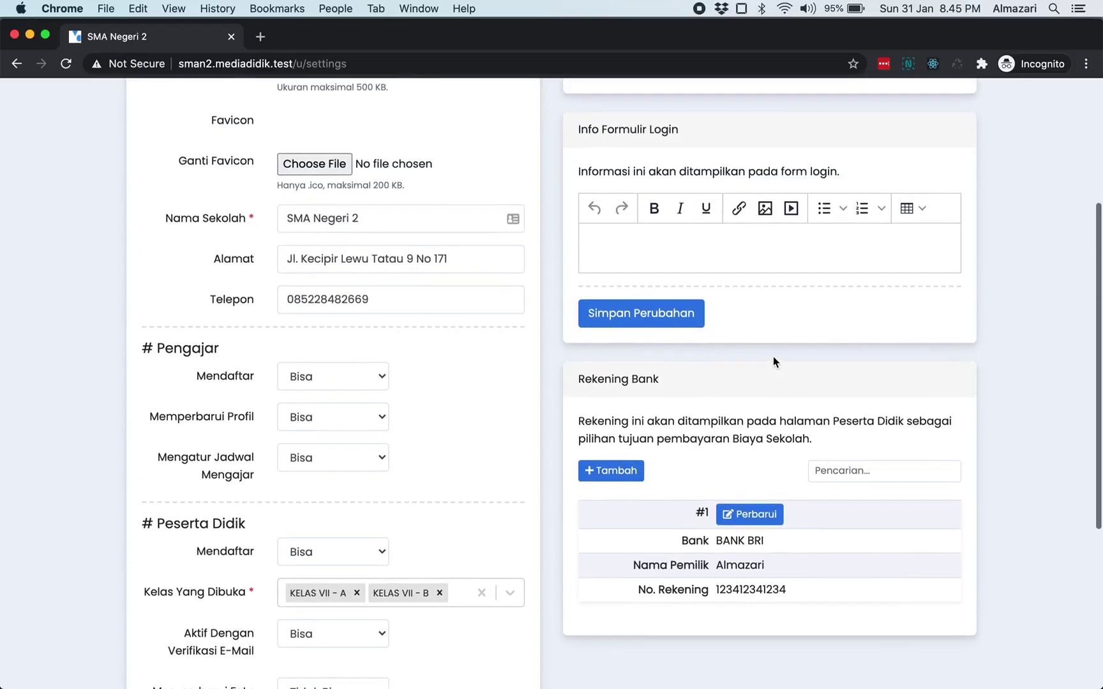
pyautogui.scroll(-1, 773, 361)
pyautogui.scroll(5, 688, 374)
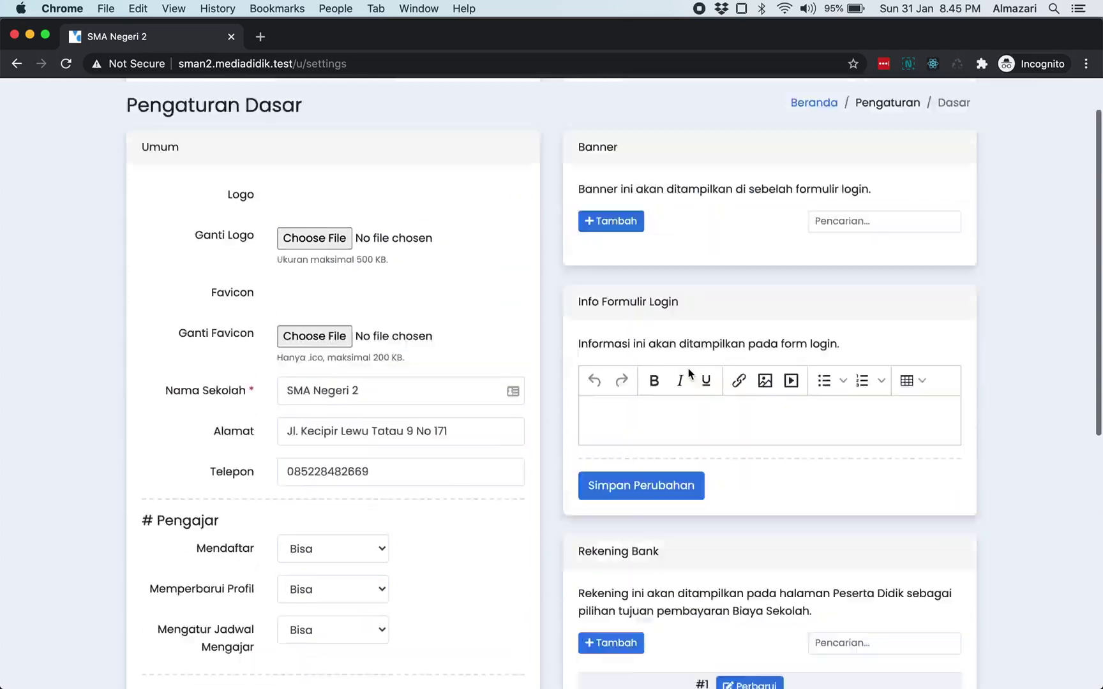
pyautogui.click(320, 109)
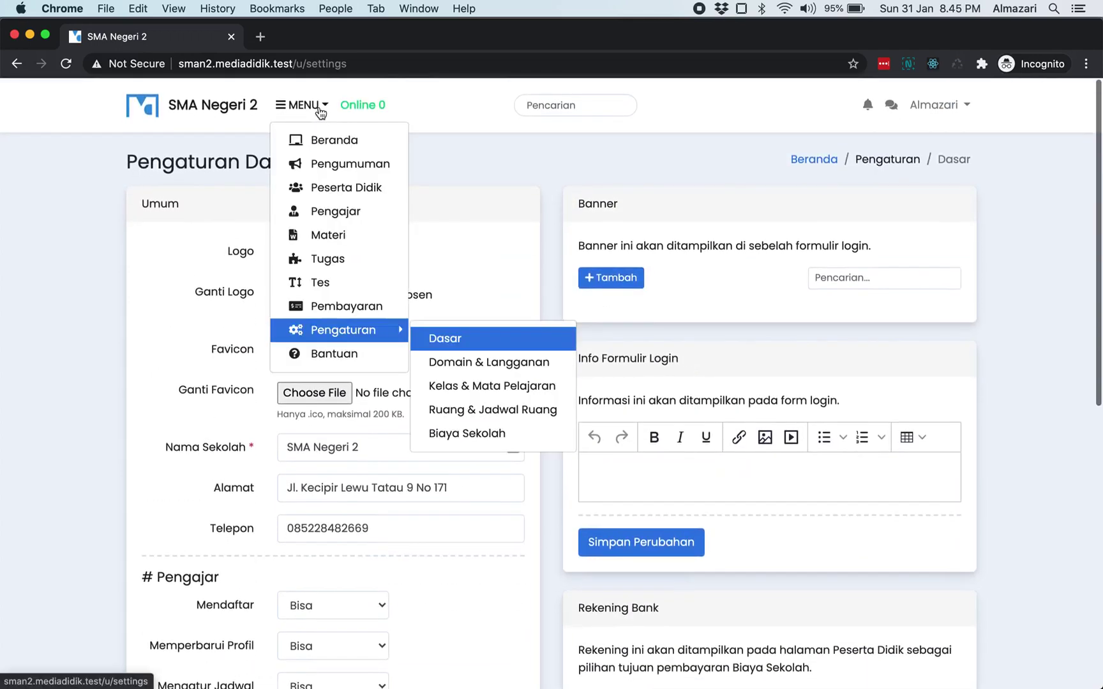
pyautogui.moveTo(361, 335)
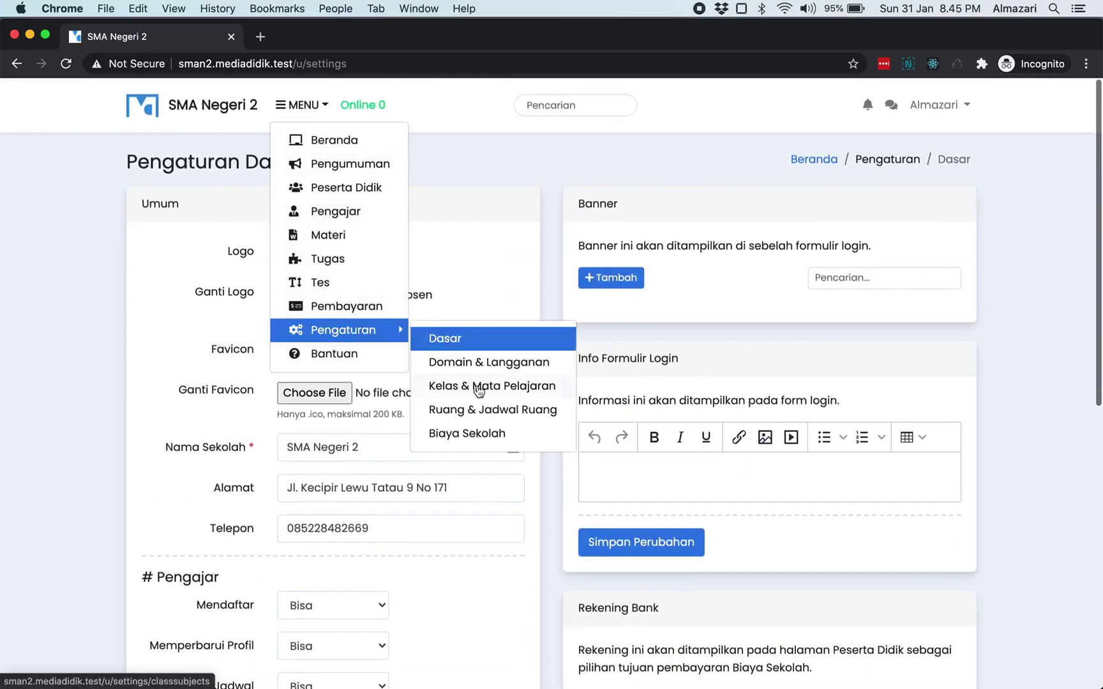
pyautogui.click(485, 437)
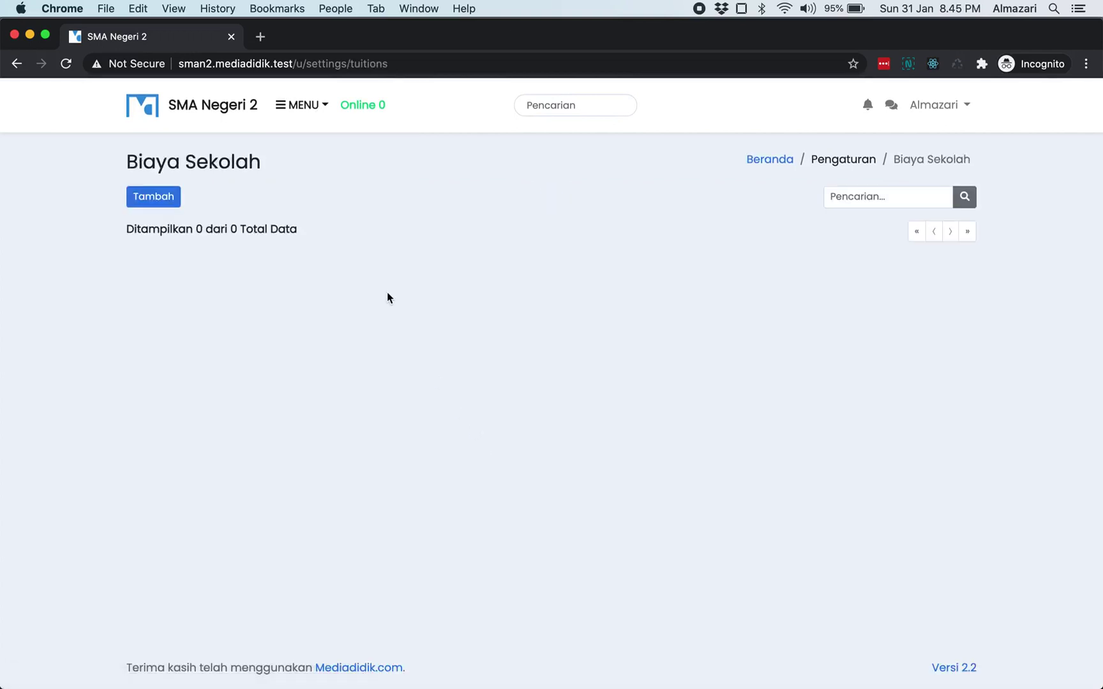
# - Start a new school fee and name it 'Semester 1'
pyautogui.click(164, 196)
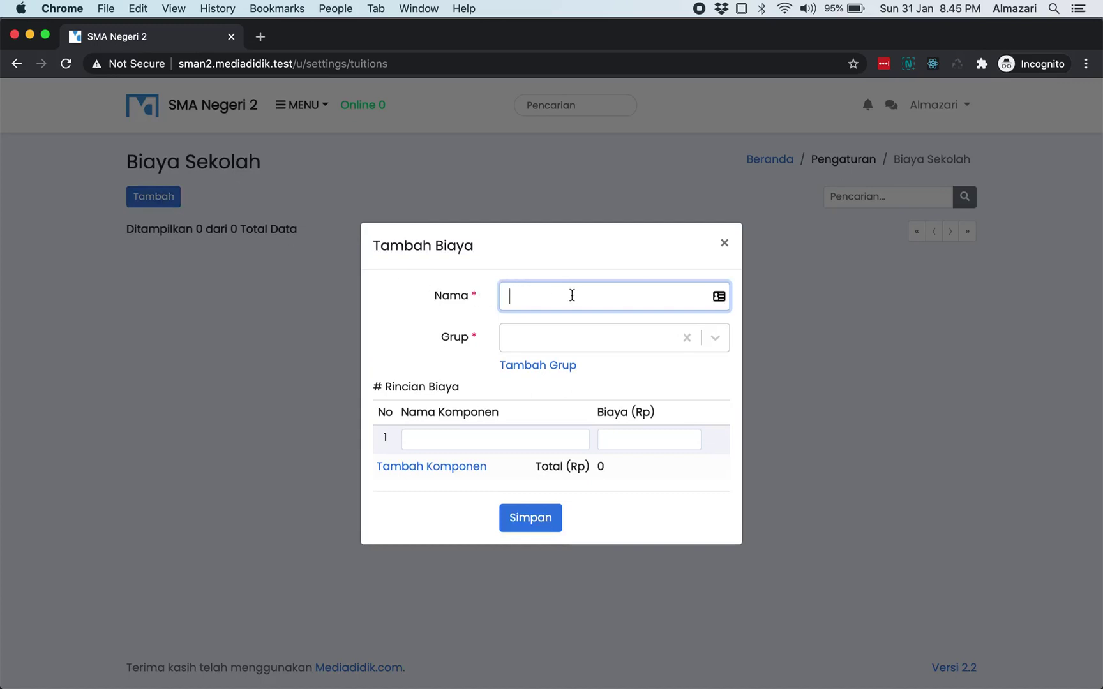
pyautogui.write('Semester 1')
# - Create a new fee group 'TA-2021' for the fee and save it
pyautogui.click(554, 336)
pyautogui.click(554, 335)
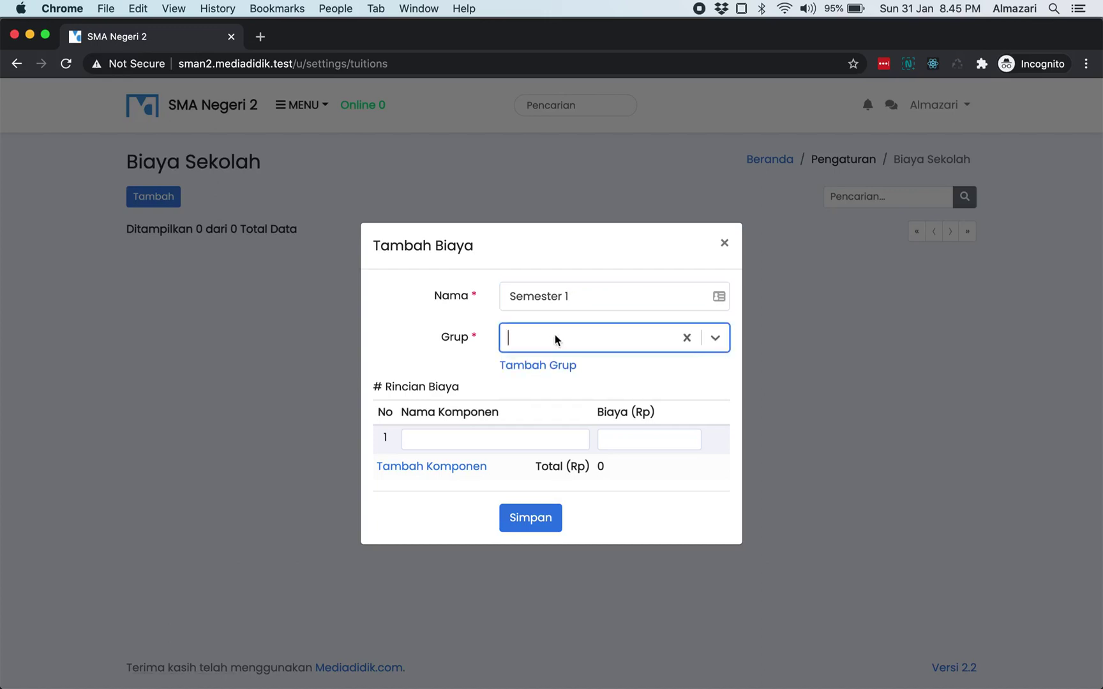
pyautogui.click(538, 365)
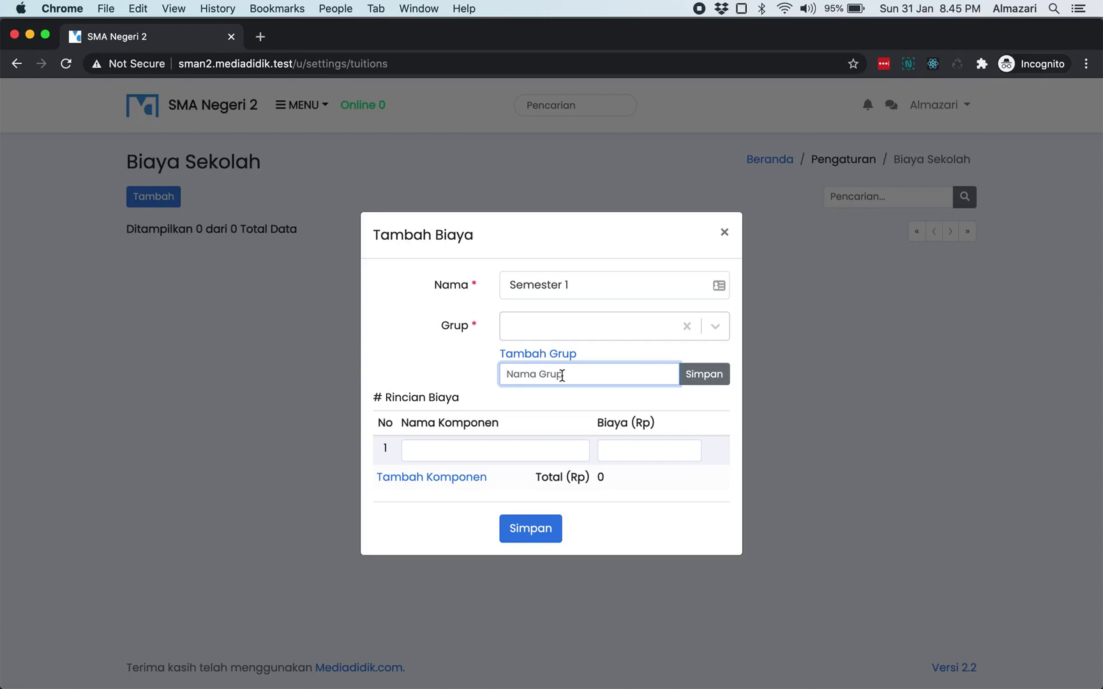
pyautogui.write('TA-2021')
pyautogui.click(700, 379)
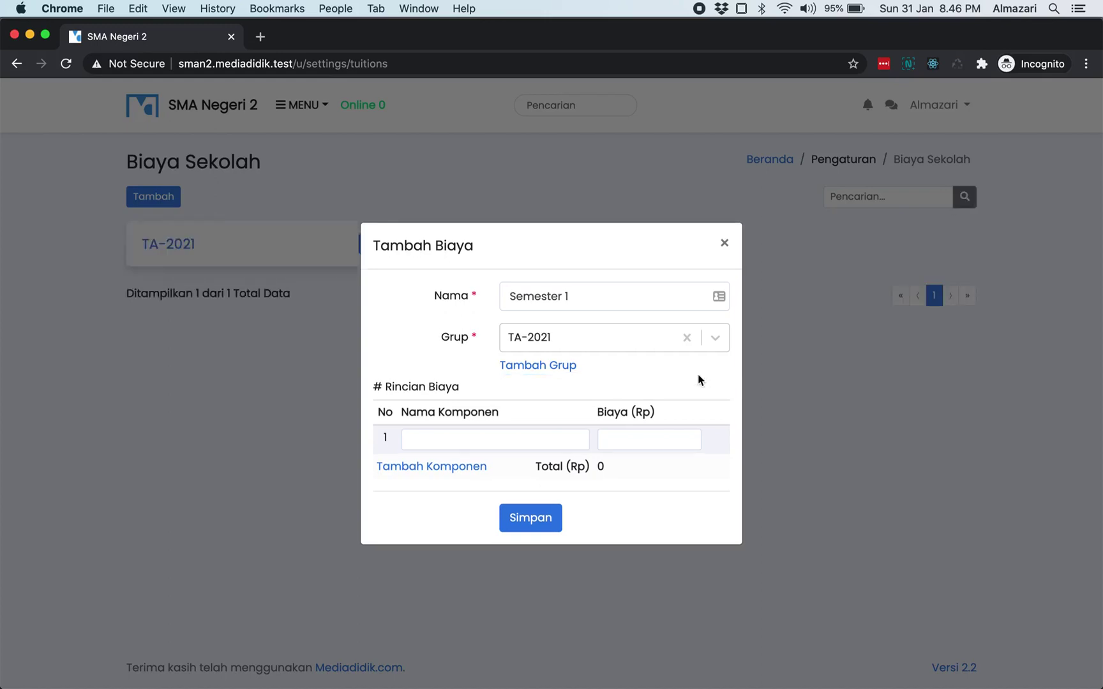
# - Enter the first fee component 'Uang pangkal' with amount 1000000
pyautogui.click(467, 443)
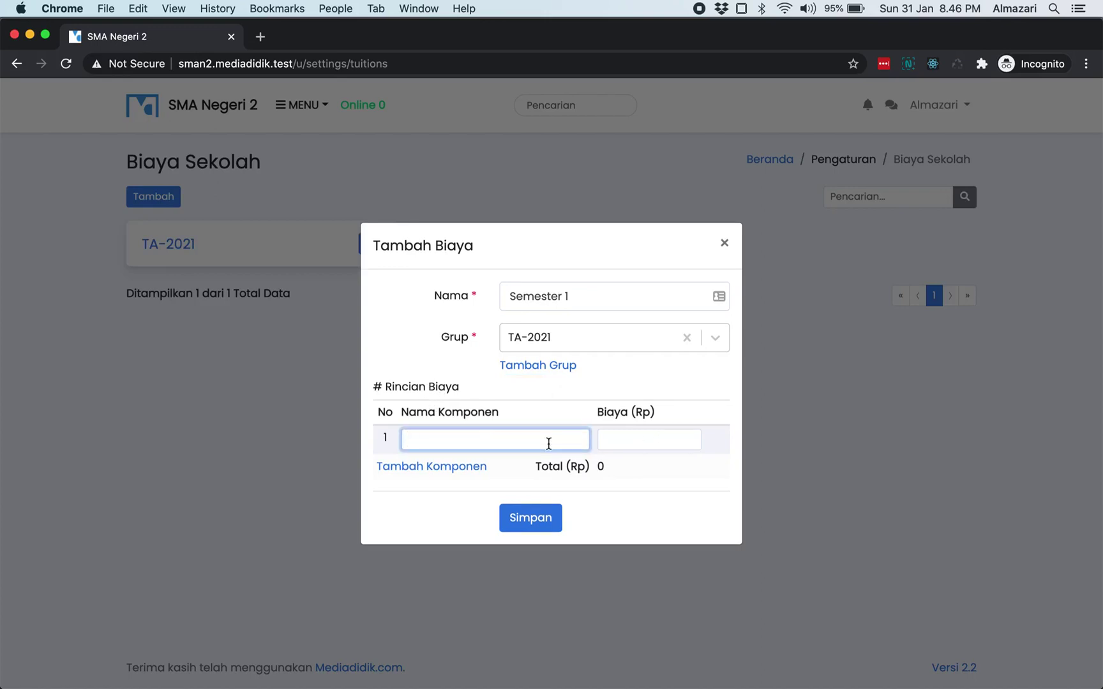
pyautogui.write('Uang pangkal')
pyautogui.click(643, 445)
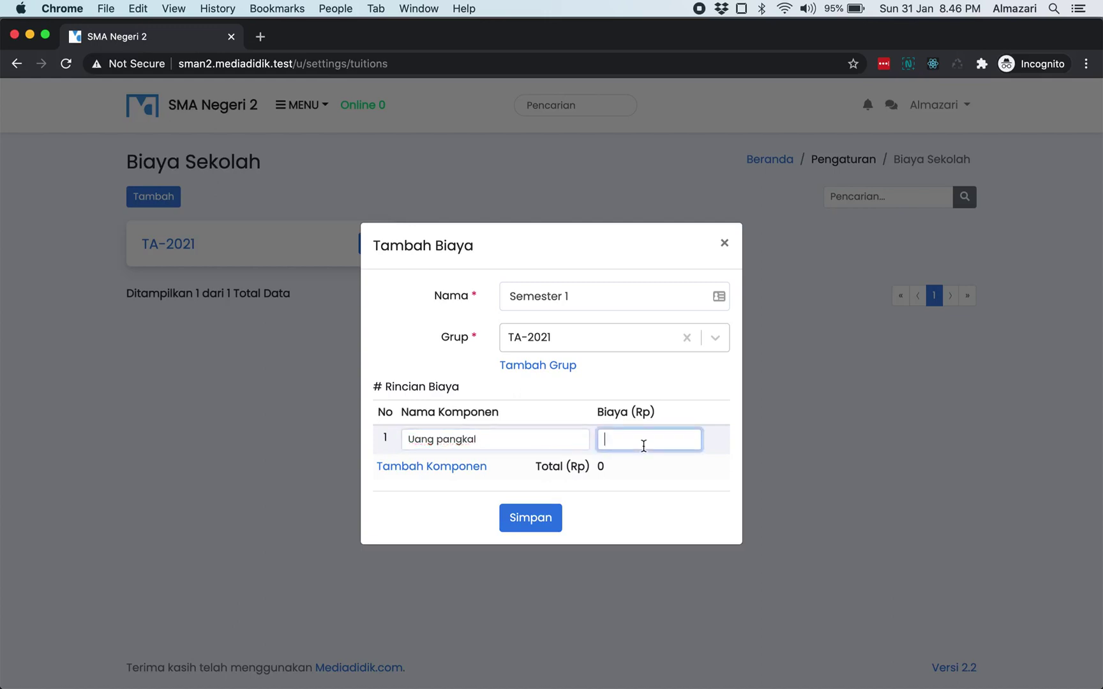
pyautogui.write('1000000')
# - Add a second component 'Biaya SPP' of 400.000 and save the Semester 1 fee
pyautogui.click(478, 467)
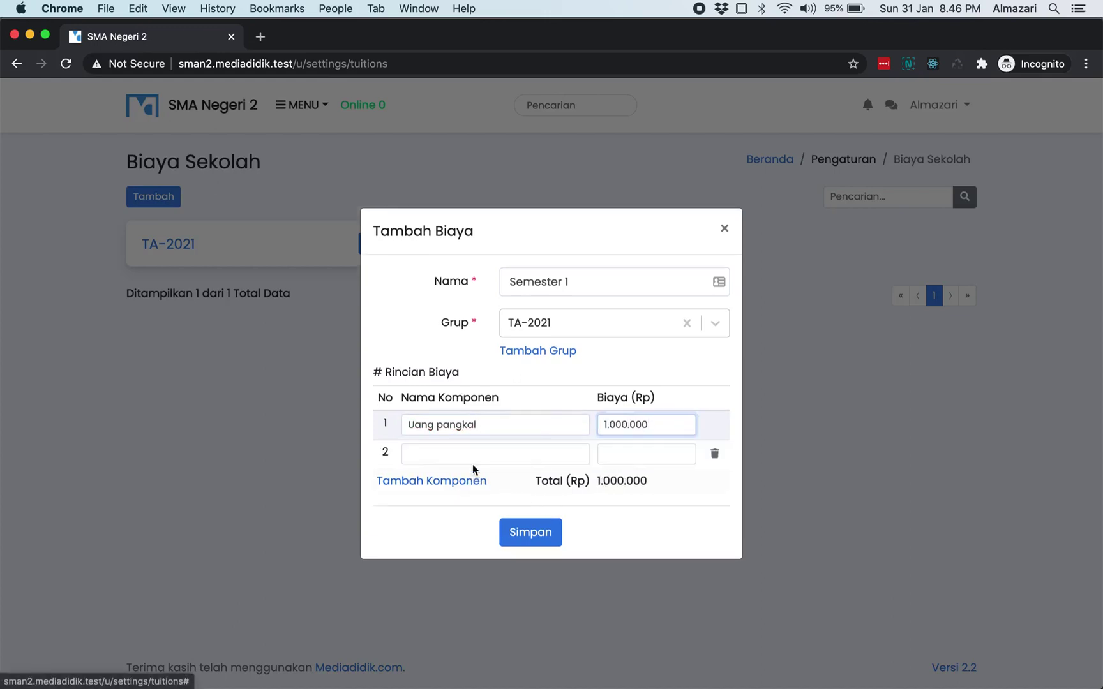
pyautogui.click(501, 452)
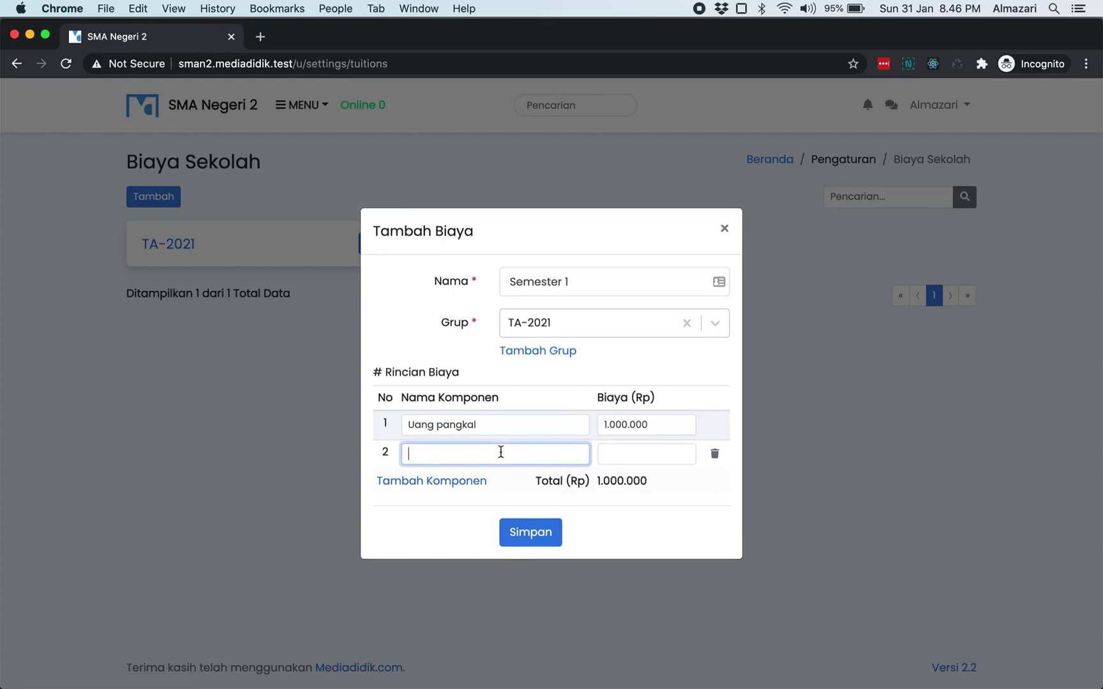
pyautogui.write('Biaya SPP')
pyautogui.click(646, 451)
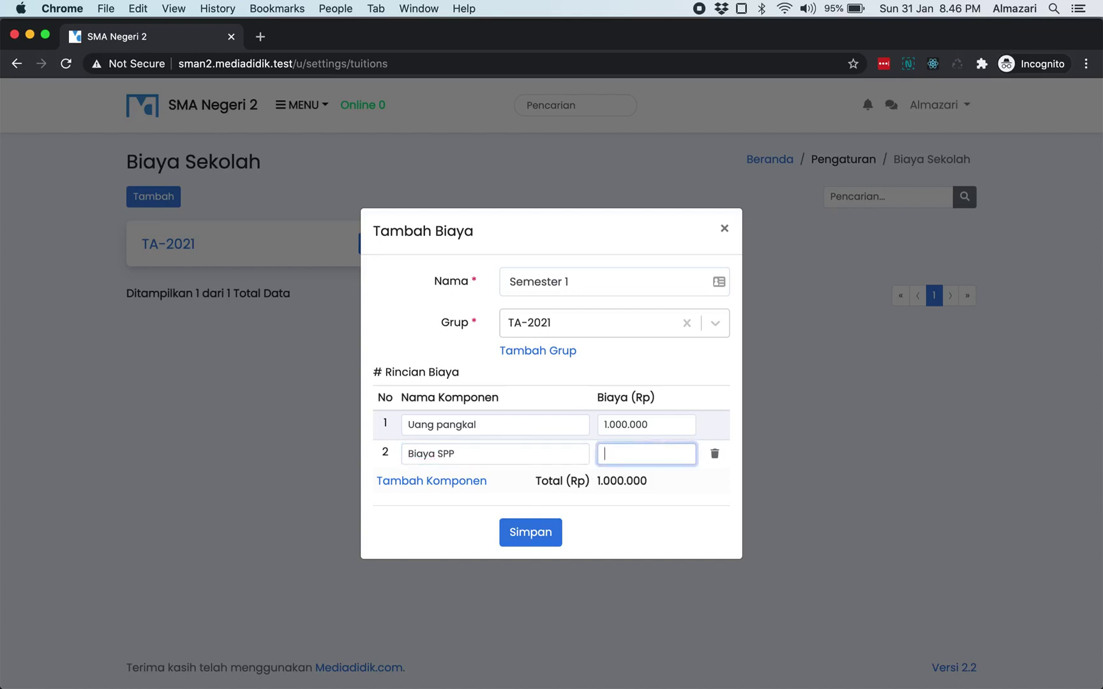
pyautogui.write('400.000')
pyautogui.click(686, 531)
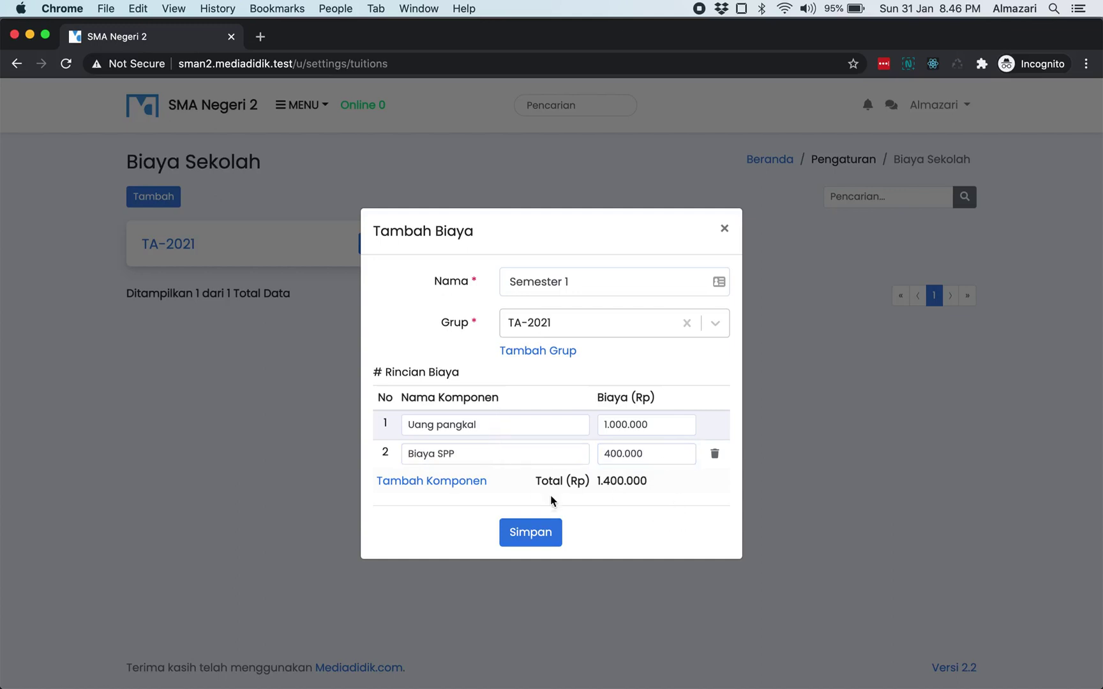
pyautogui.click(536, 528)
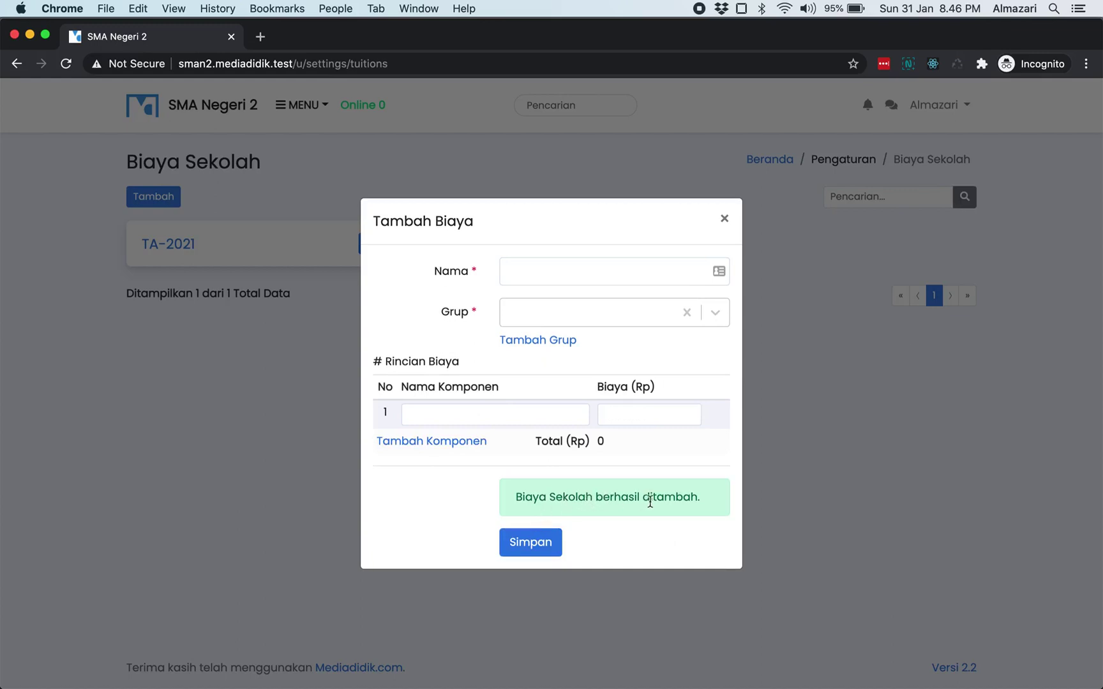
# - Close the add-fee form, open group TA-2021, and show Semester 1's Pengguna Biaya (0) list
pyautogui.click(725, 221)
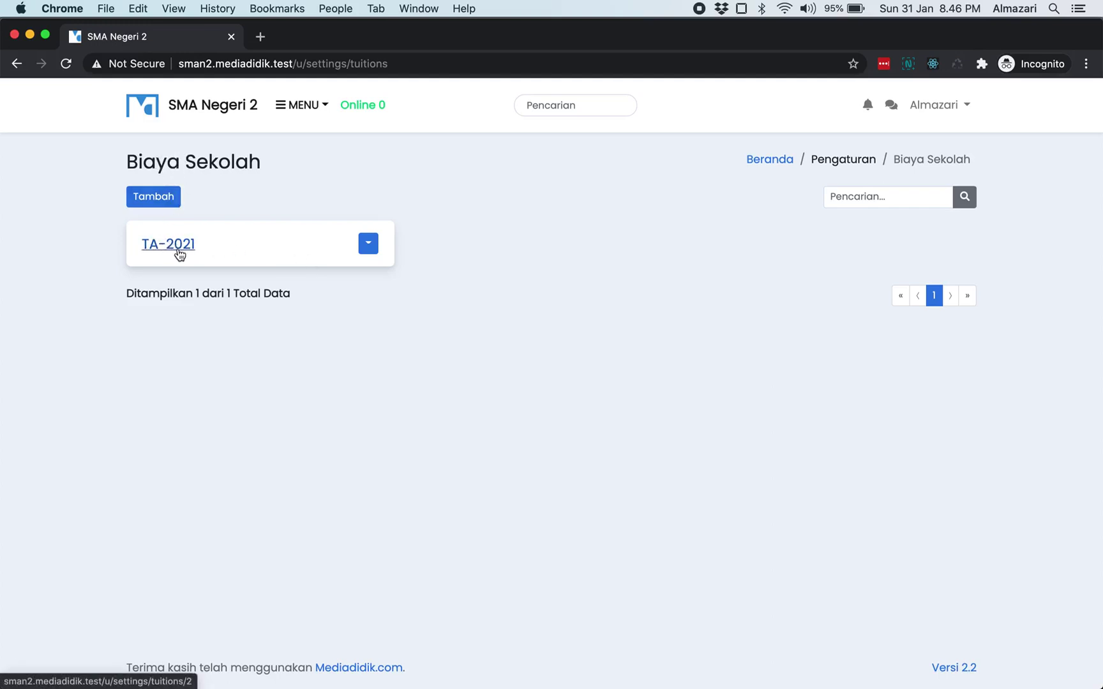
pyautogui.click(179, 253)
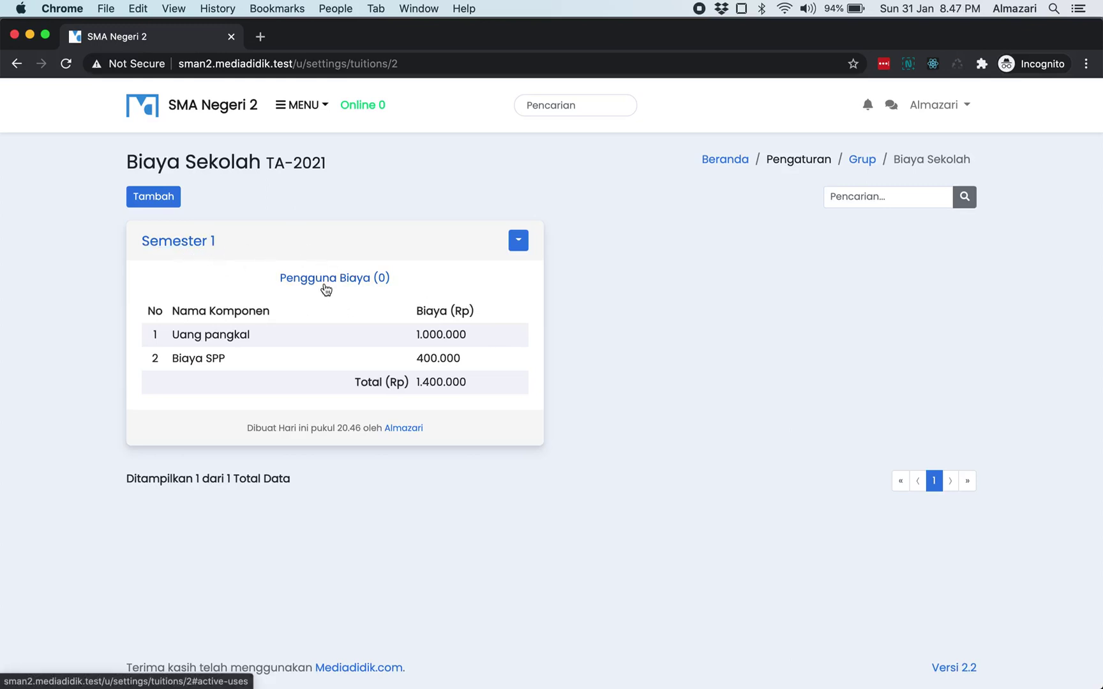
pyautogui.click(326, 289)
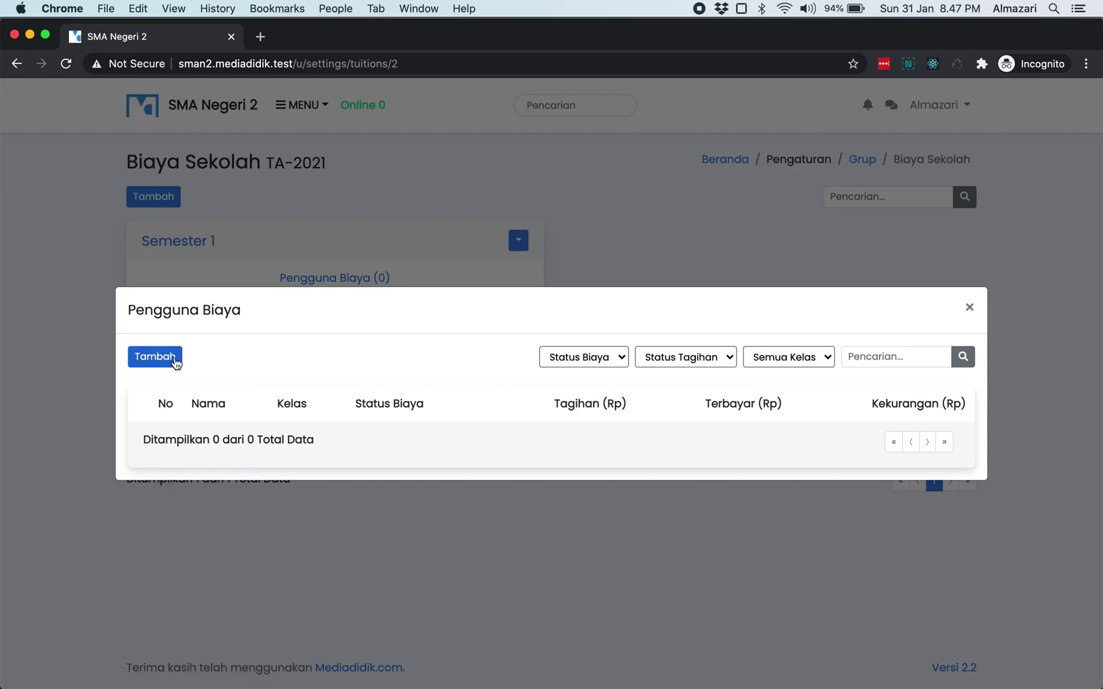
# - Target all of KELAS VII - A in a new fee-user form, leaving Pilih Manual empty
pyautogui.click(175, 358)
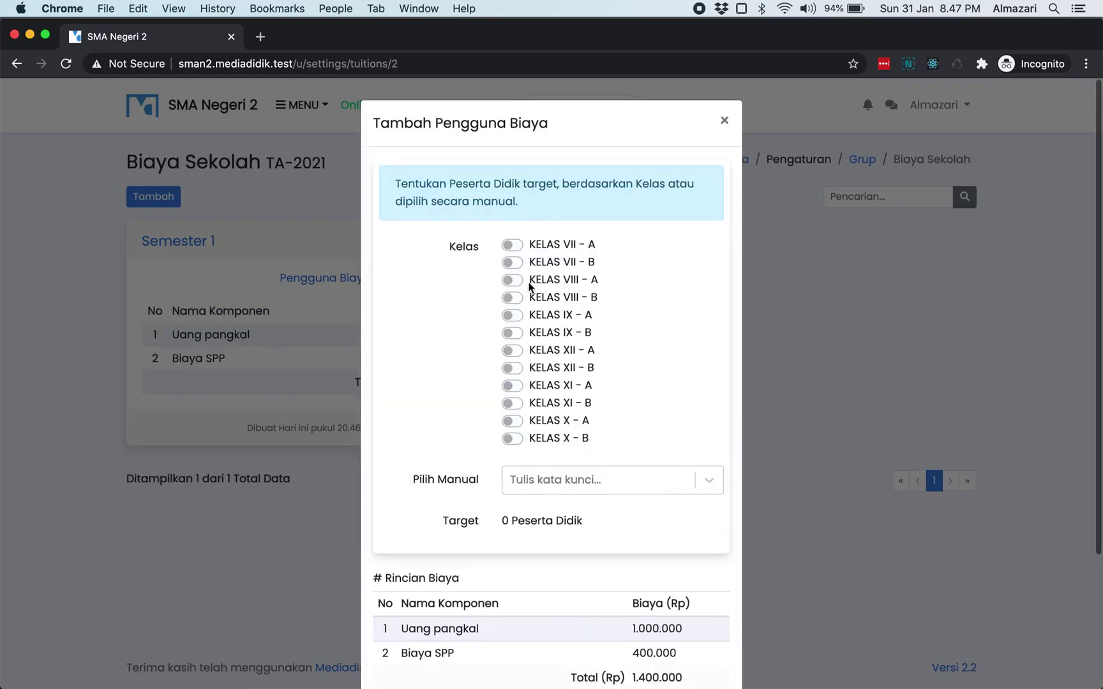
pyautogui.click(584, 243)
pyautogui.scroll(-2, 585, 244)
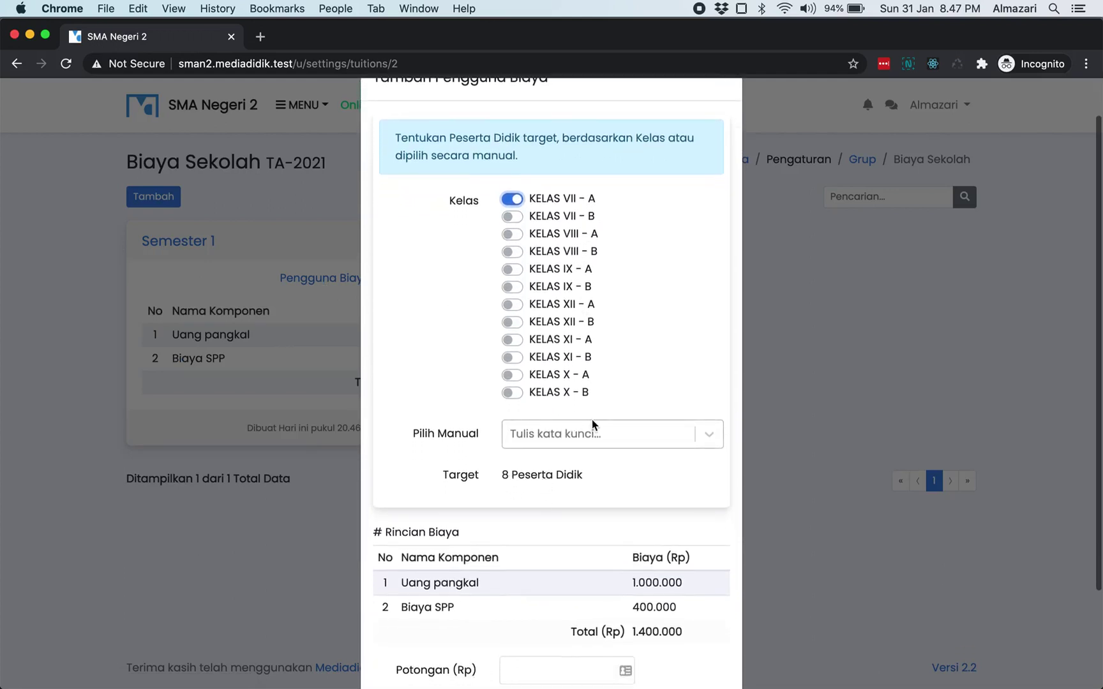
pyautogui.click(597, 437)
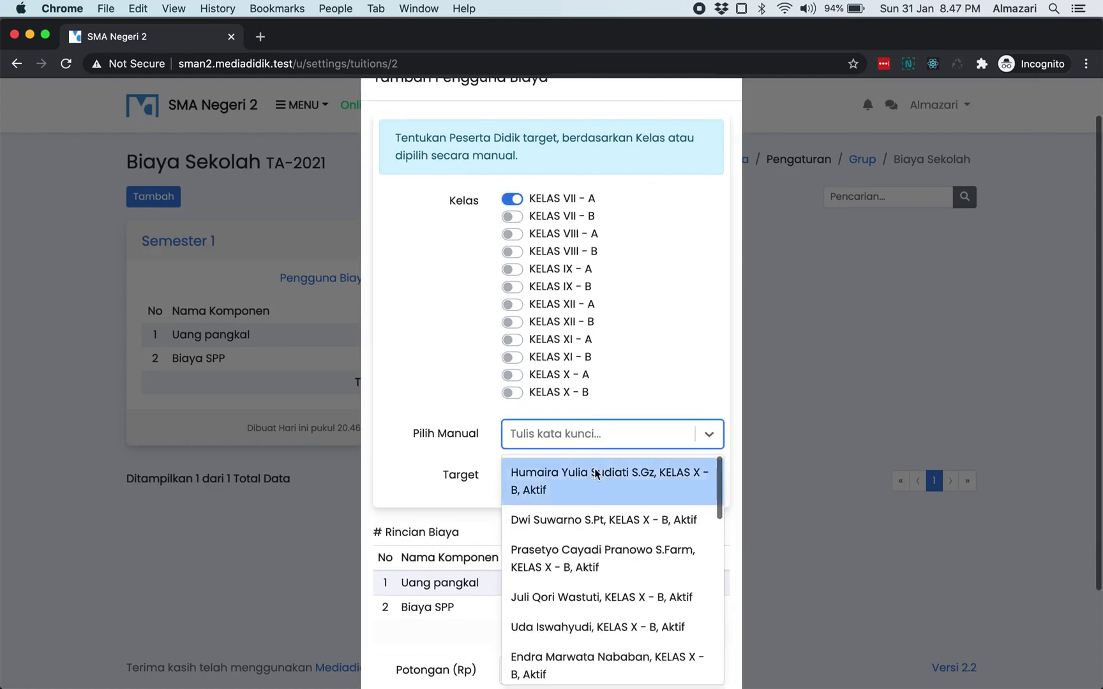
pyautogui.click(591, 471)
pyautogui.click(584, 452)
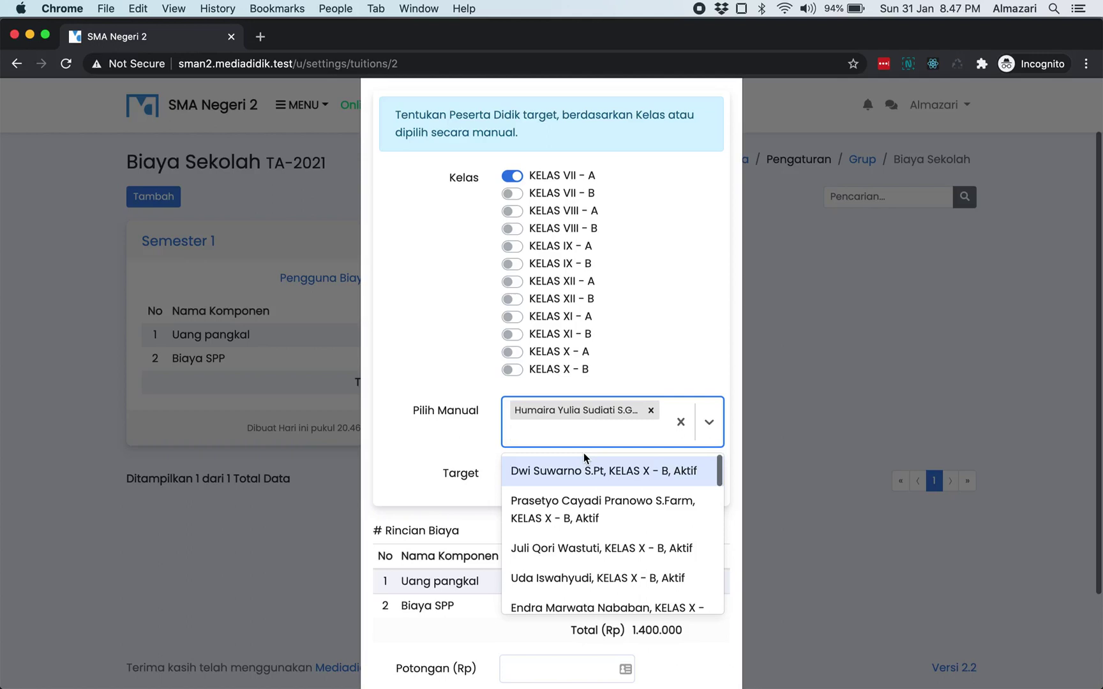
pyautogui.write('wan')
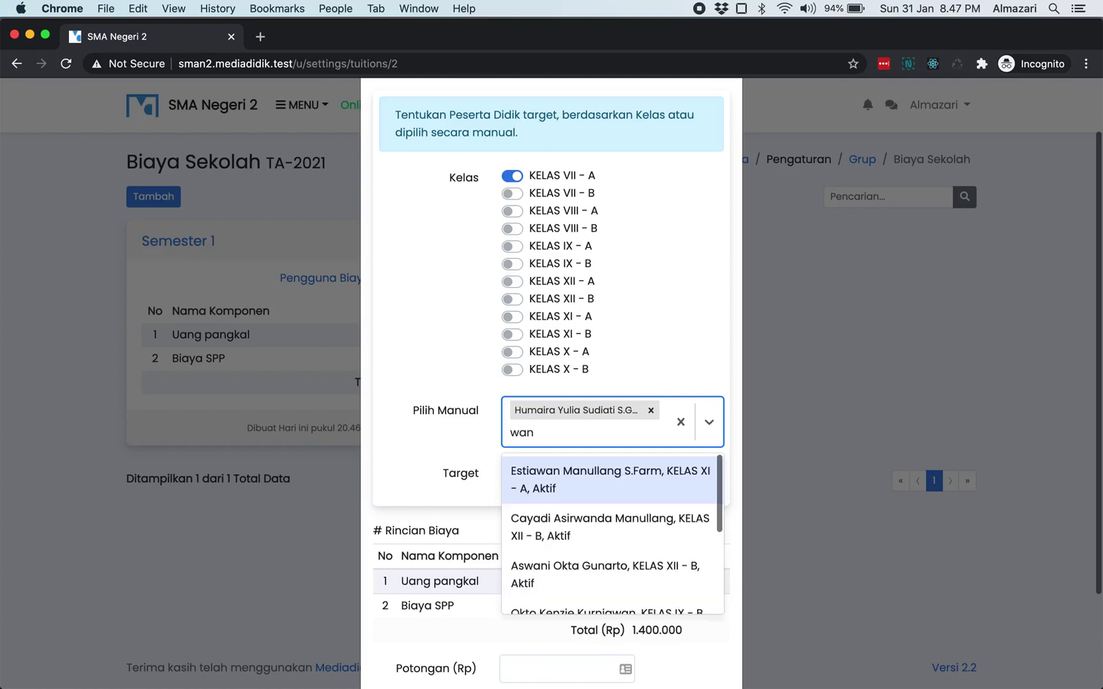
pyautogui.click(612, 489)
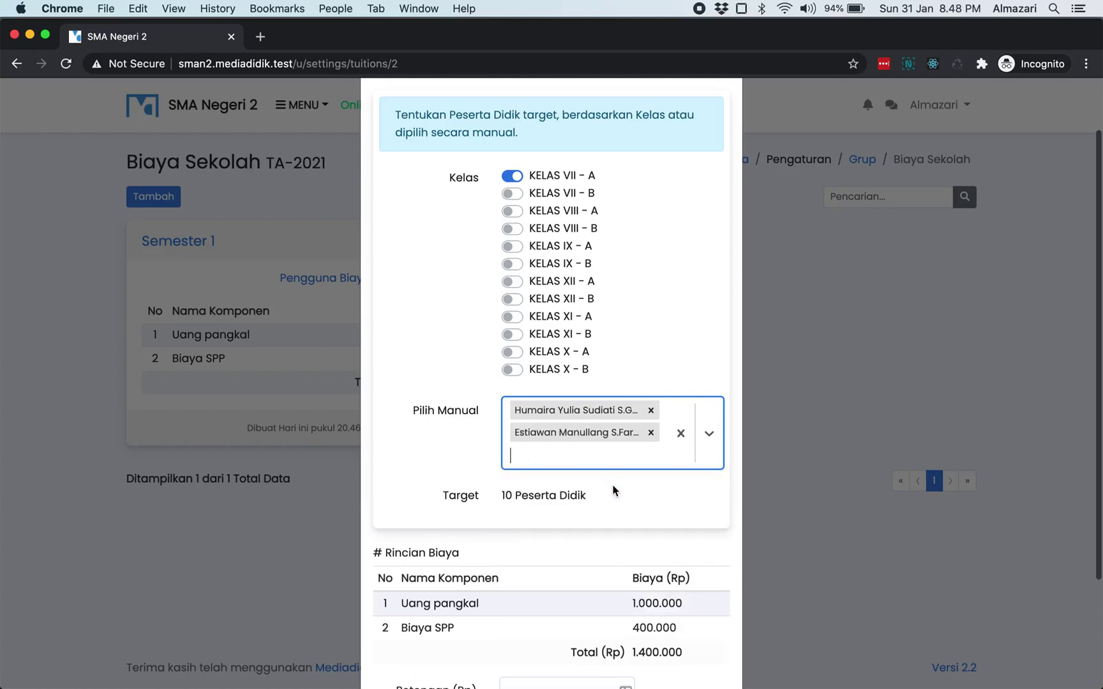
pyautogui.click(651, 411)
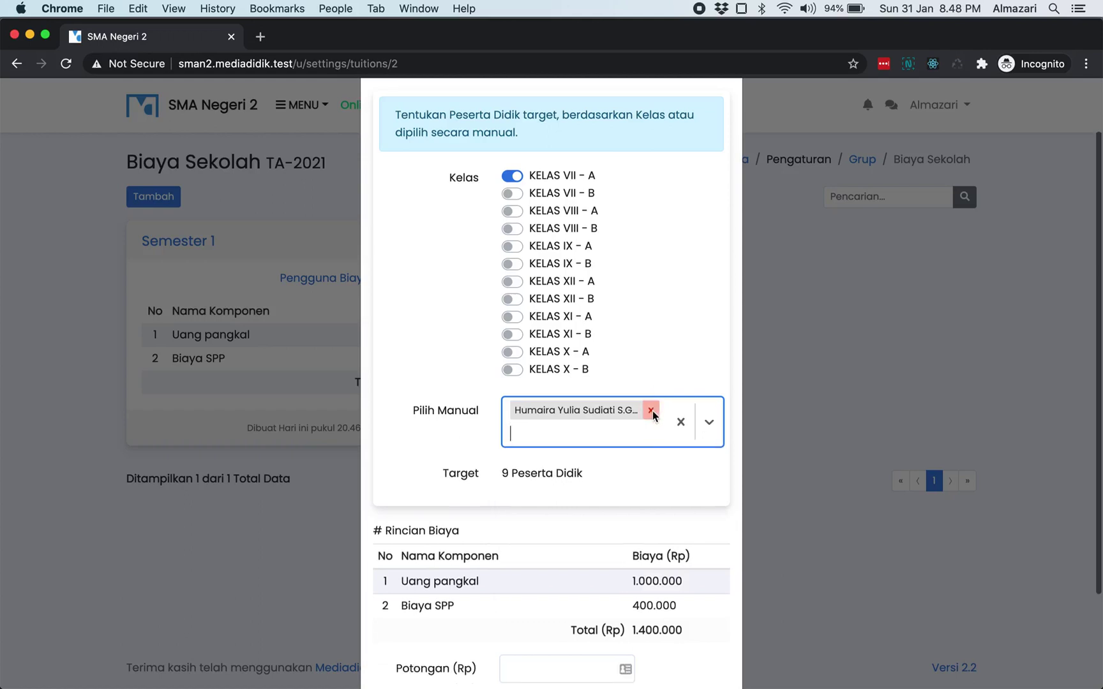
pyautogui.click(652, 411)
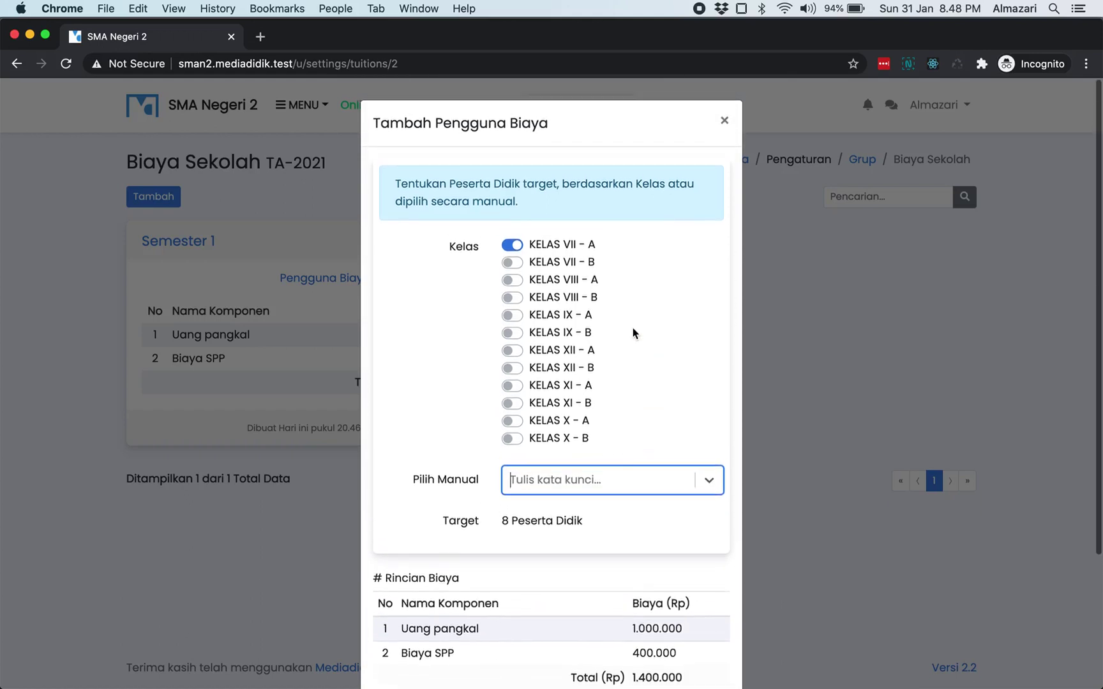
pyautogui.click(488, 298)
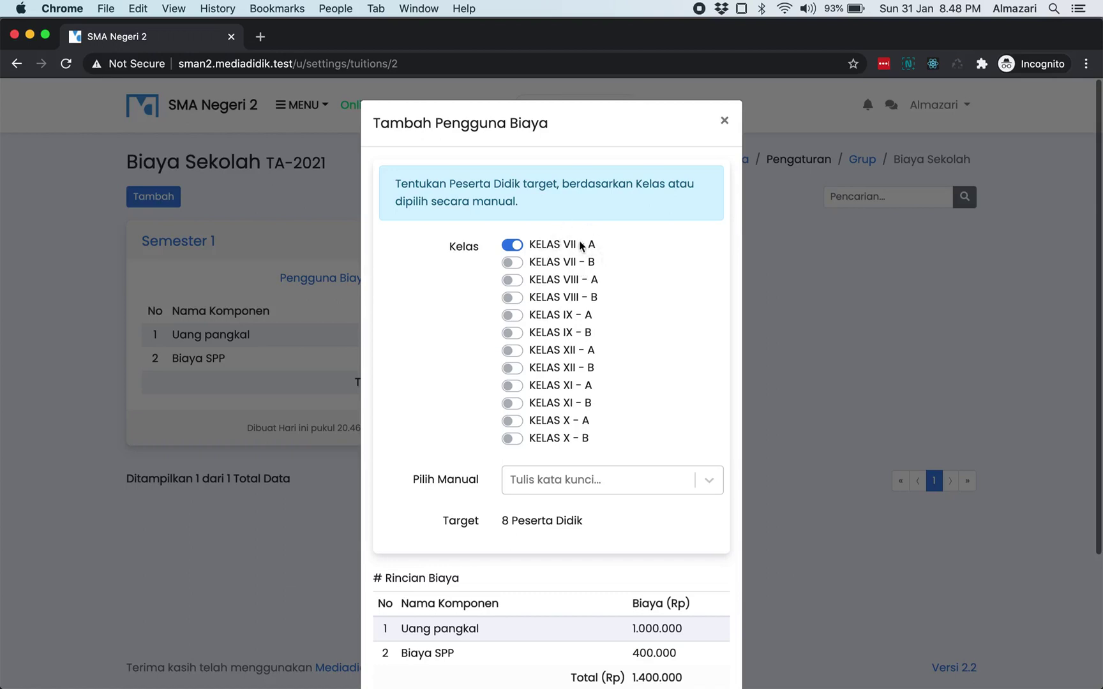
# - Enter a 100.000 discount in Potongan (Rp), bringing Total Akhir to 1.300.000
pyautogui.scroll(-2, 645, 462)
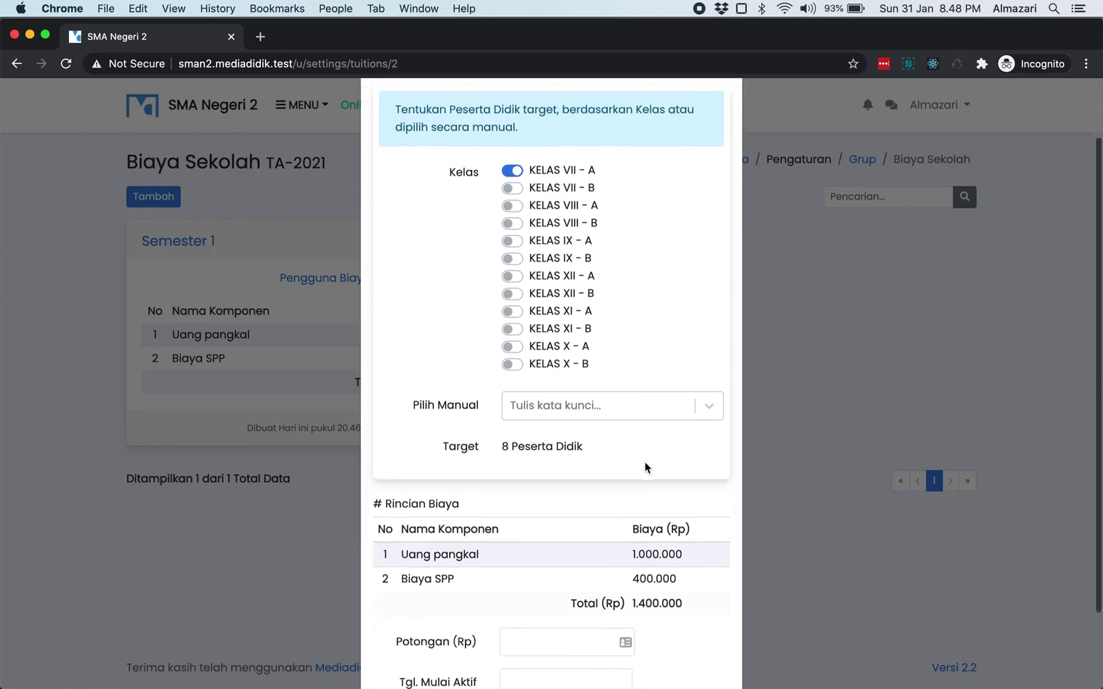
pyautogui.scroll(-2, 645, 462)
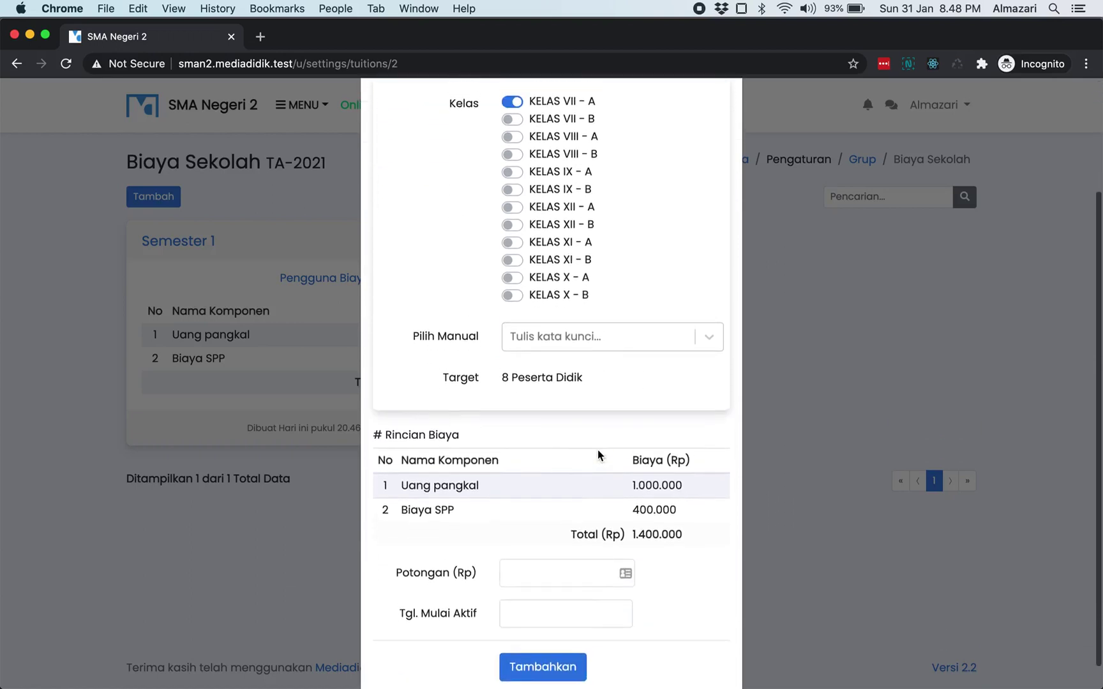
pyautogui.scroll(-1, 598, 449)
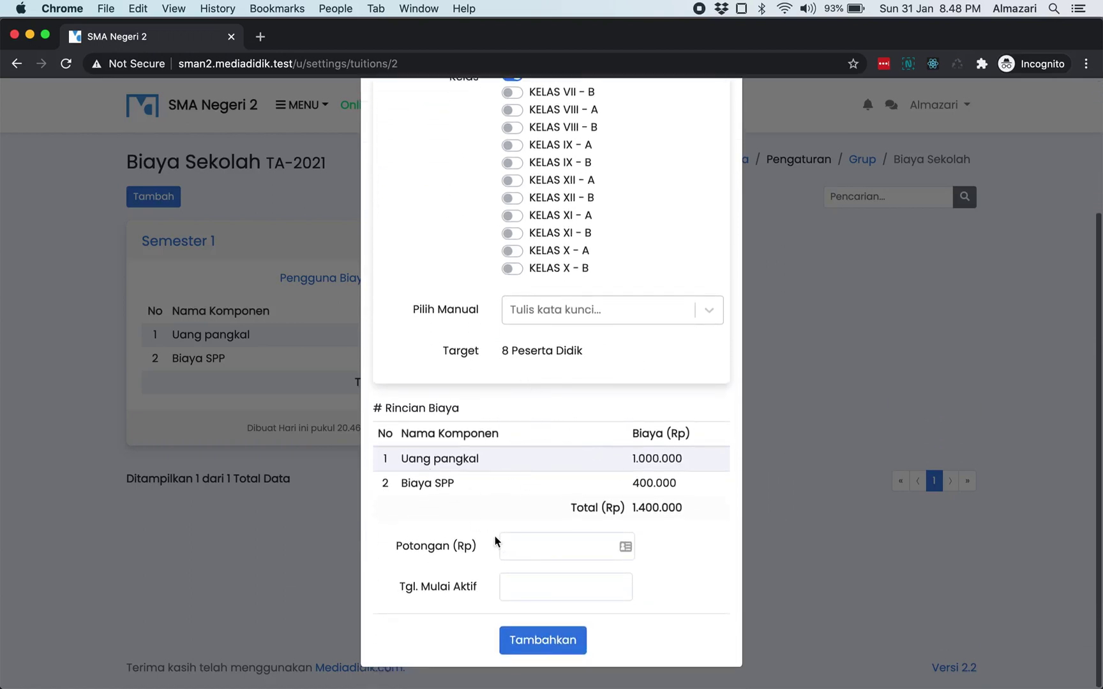
pyautogui.click(513, 547)
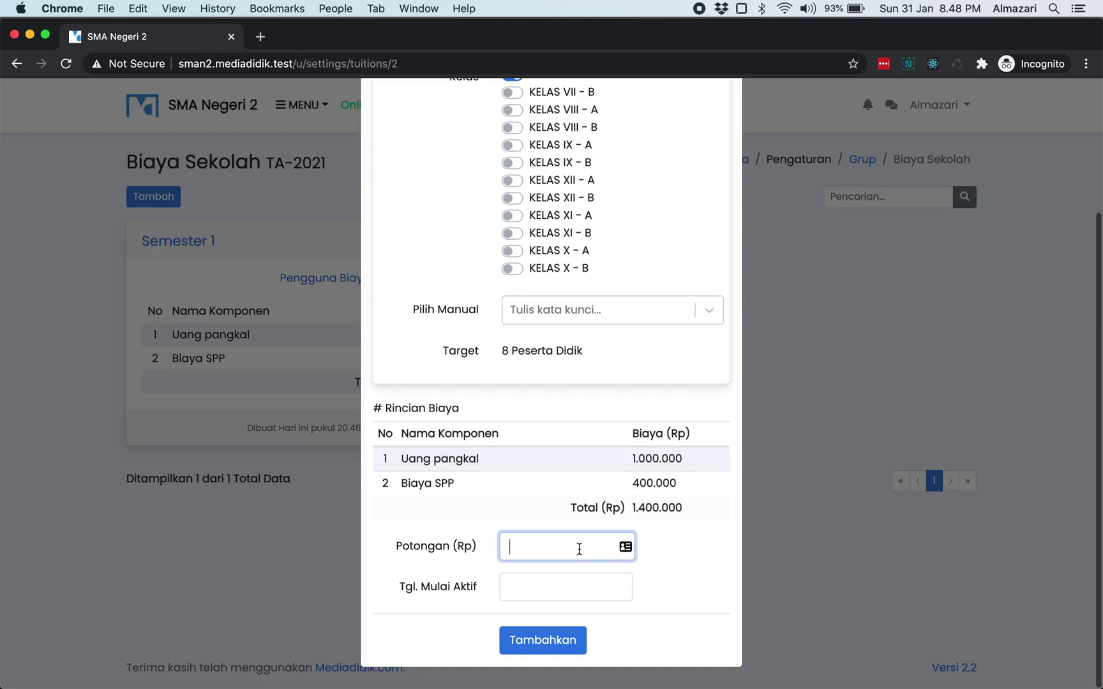
pyautogui.write('100.000')
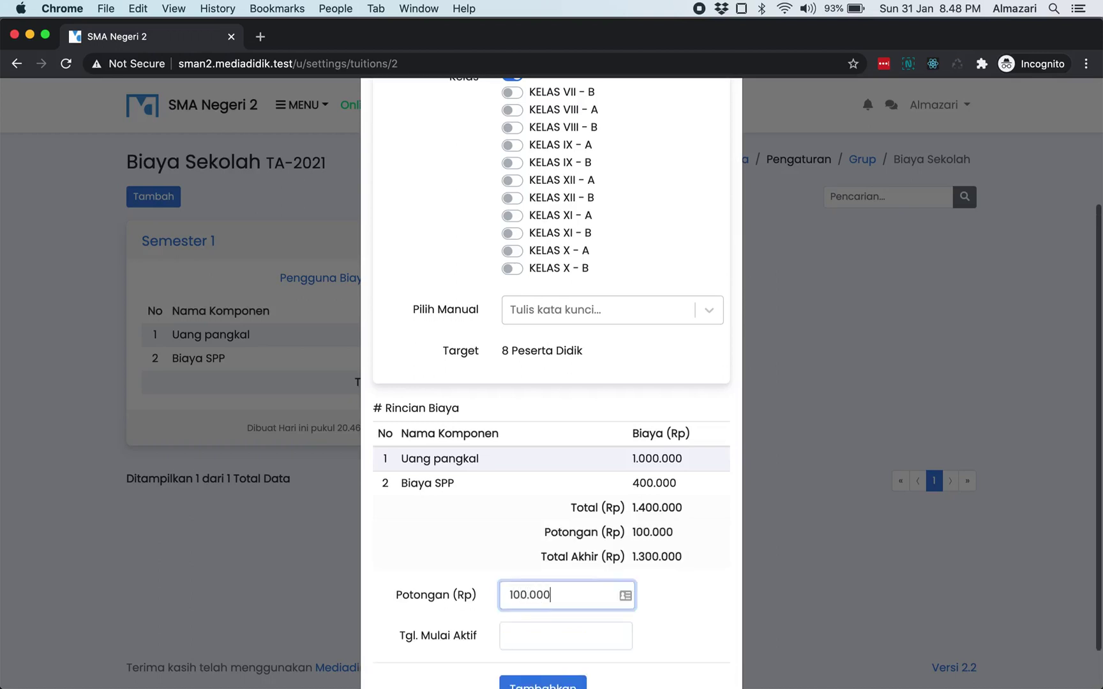
pyautogui.click(697, 541)
# - Leave the start date empty after checking the calendar twice
pyautogui.scroll(-2, 699, 540)
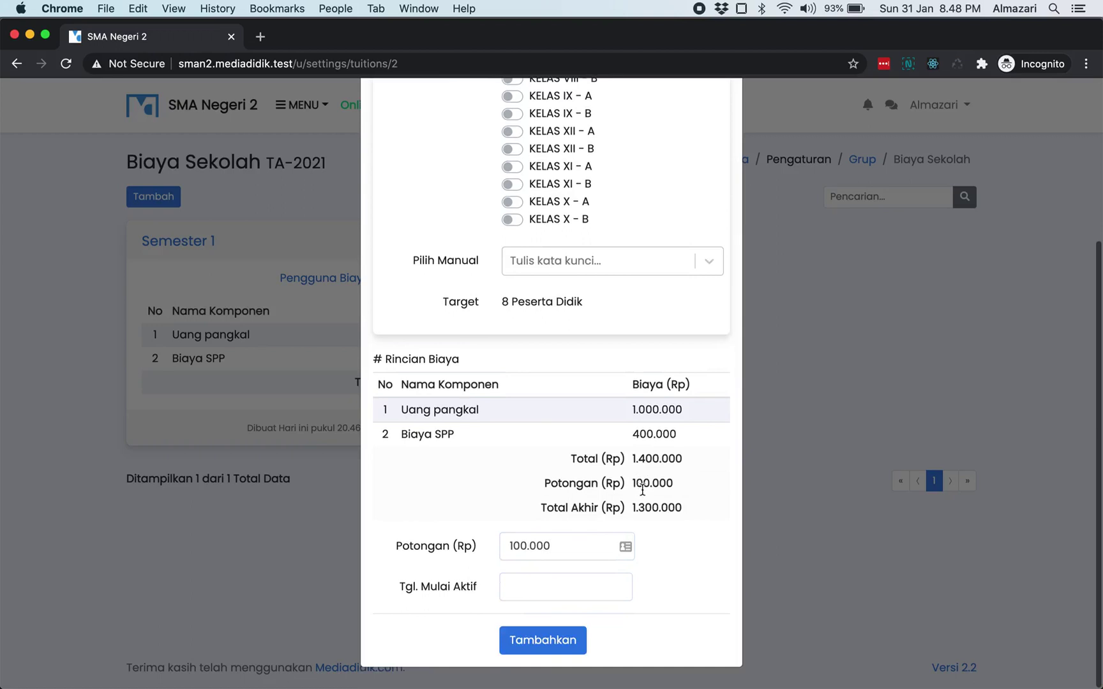
pyautogui.click(543, 591)
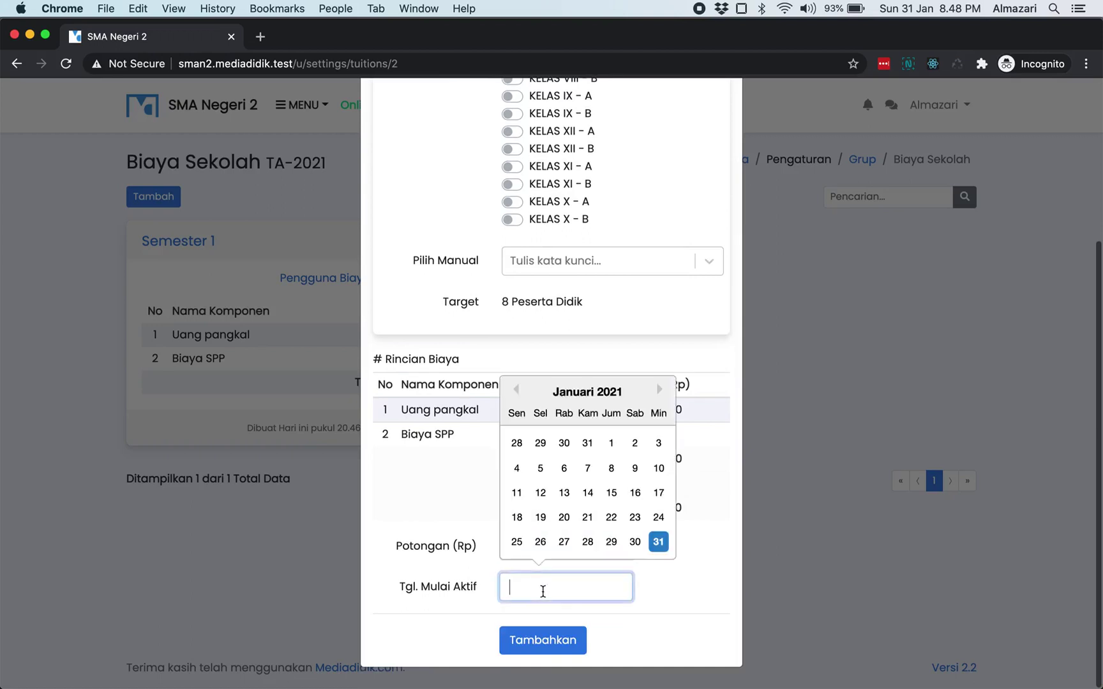
pyautogui.click(654, 608)
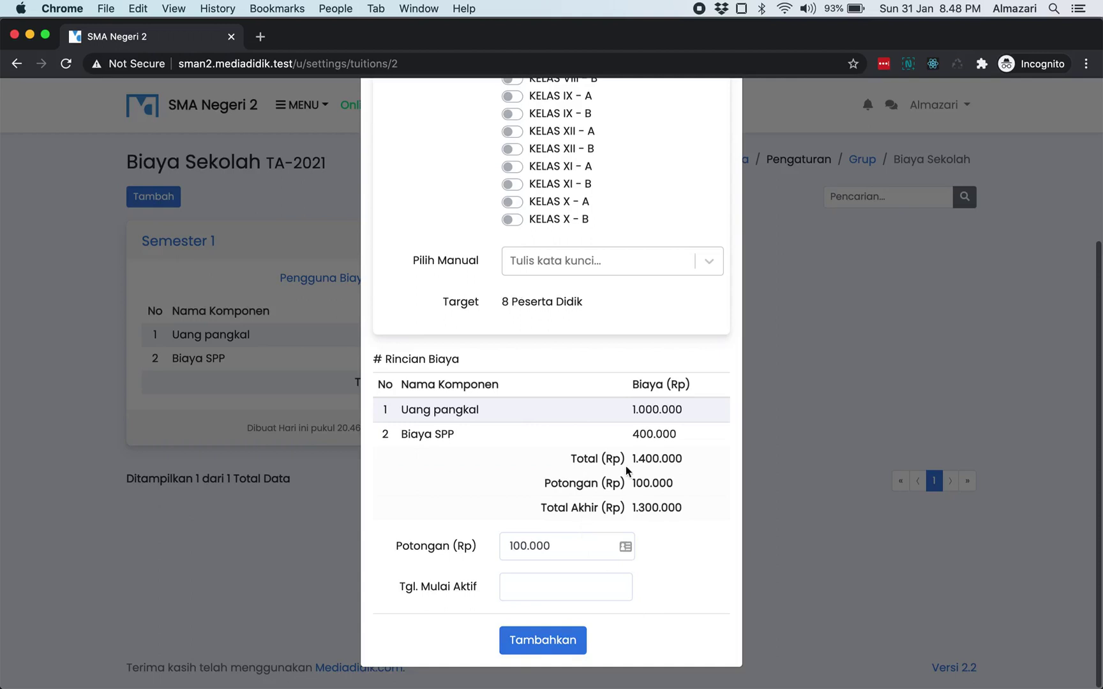
pyautogui.click(547, 596)
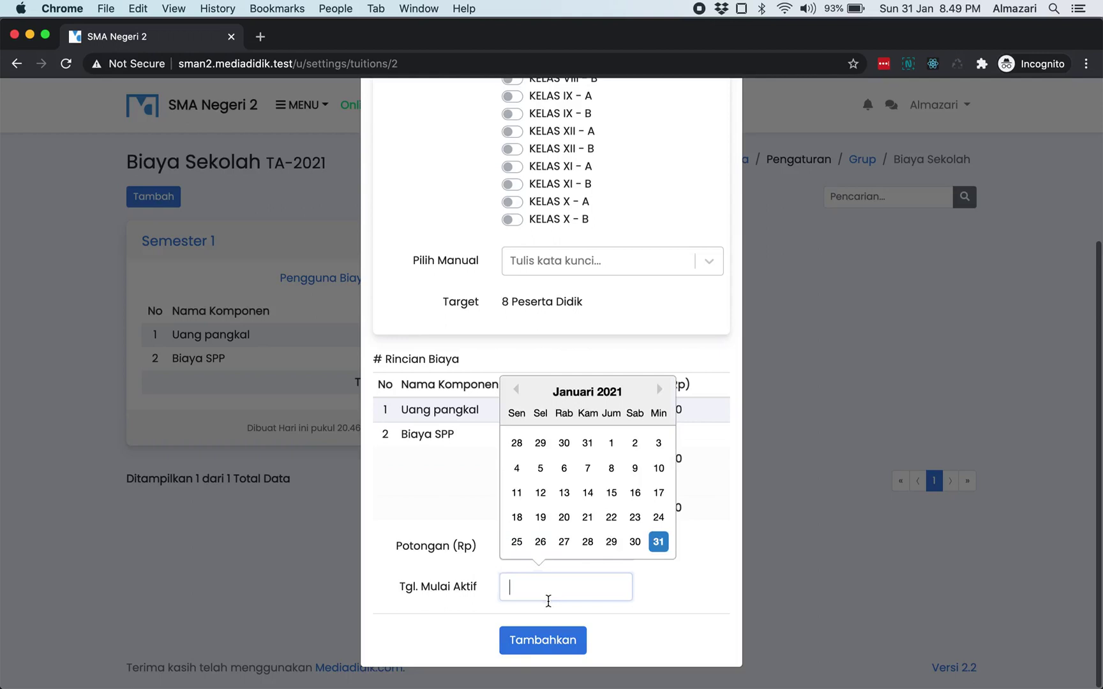
pyautogui.click(642, 604)
pyautogui.scroll(3, 643, 600)
pyautogui.scroll(-3, 642, 601)
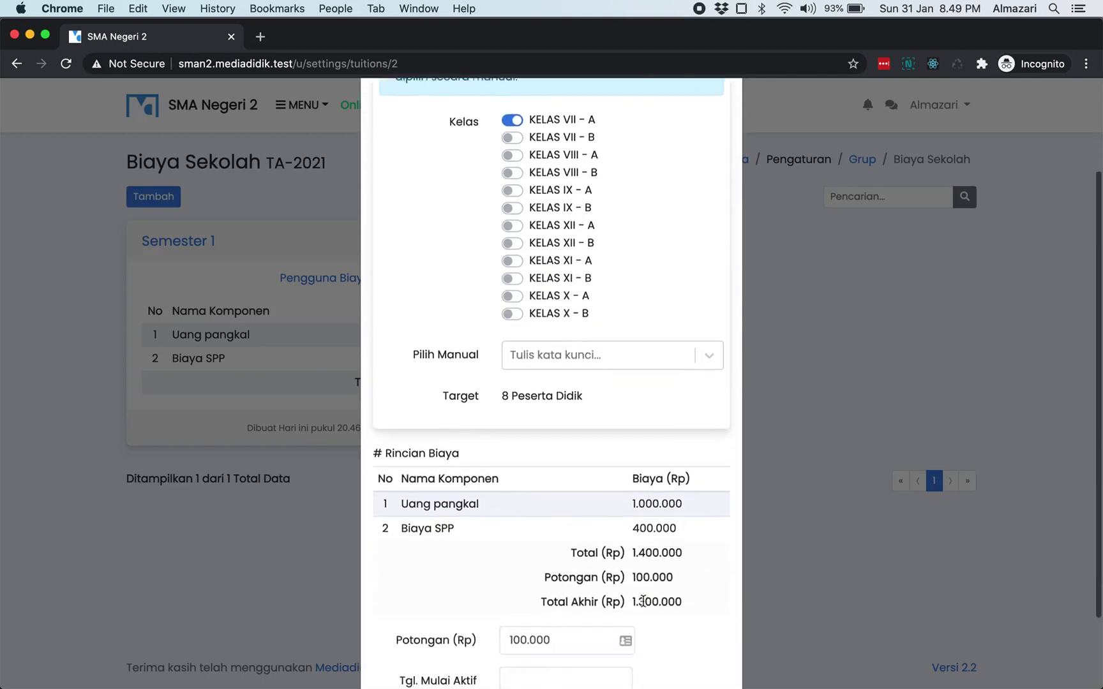
# - Add the assignment, review the eight students billed 1.300.000 each, and close the list
pyautogui.click(582, 635)
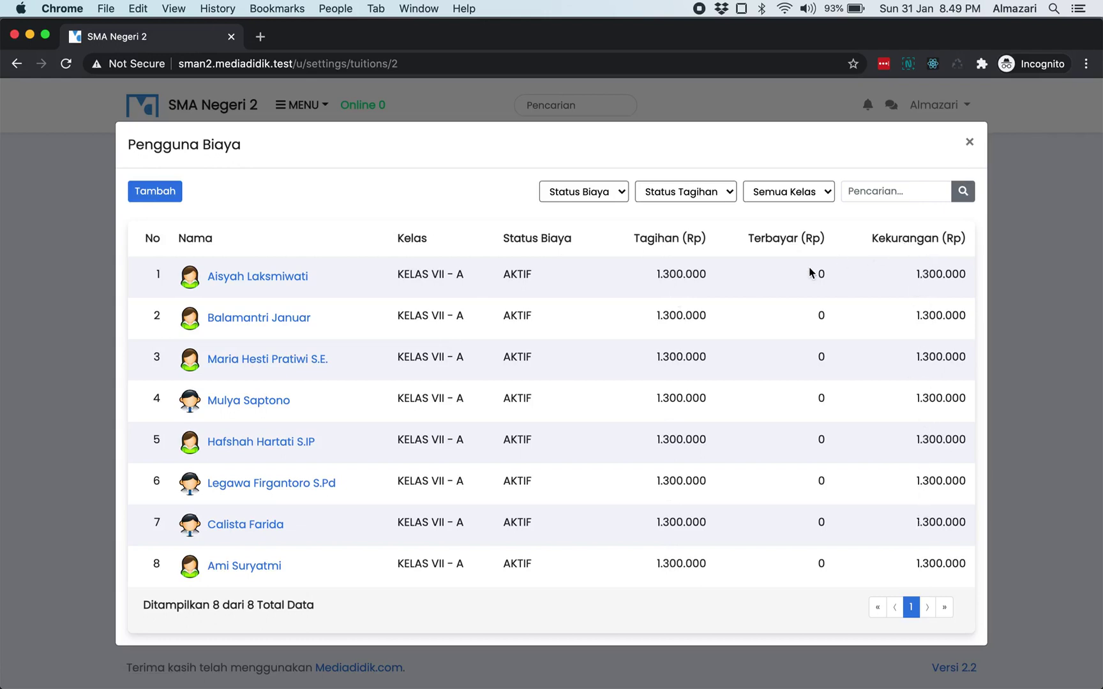
pyautogui.doubleClick(515, 274)
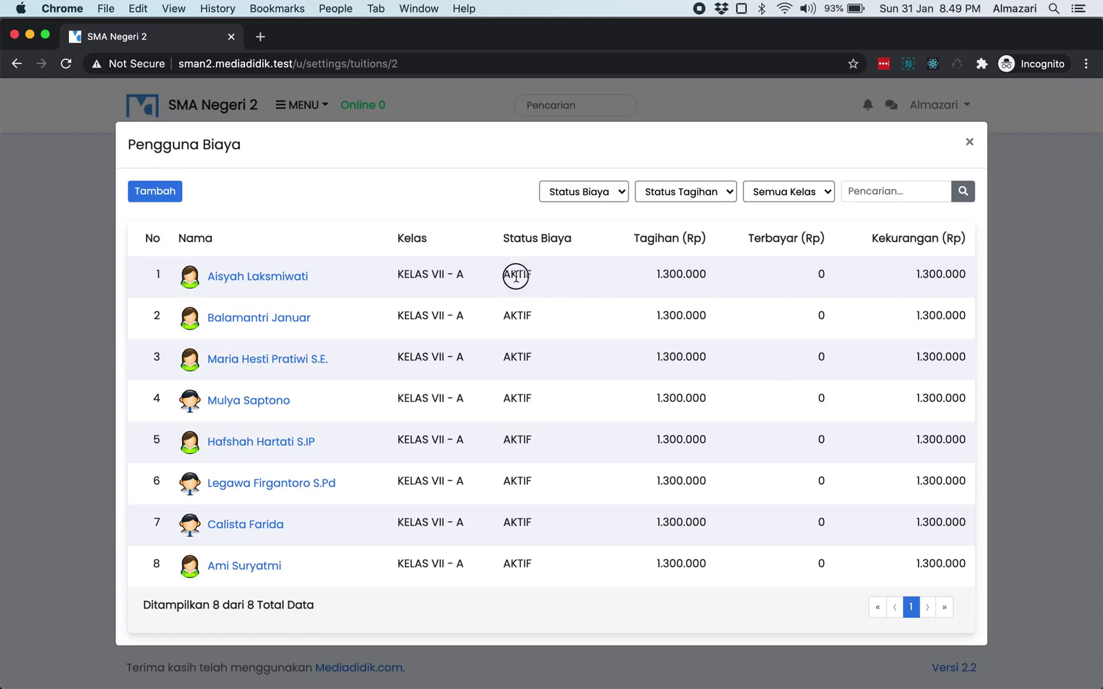
pyautogui.click(550, 279)
pyautogui.click(969, 143)
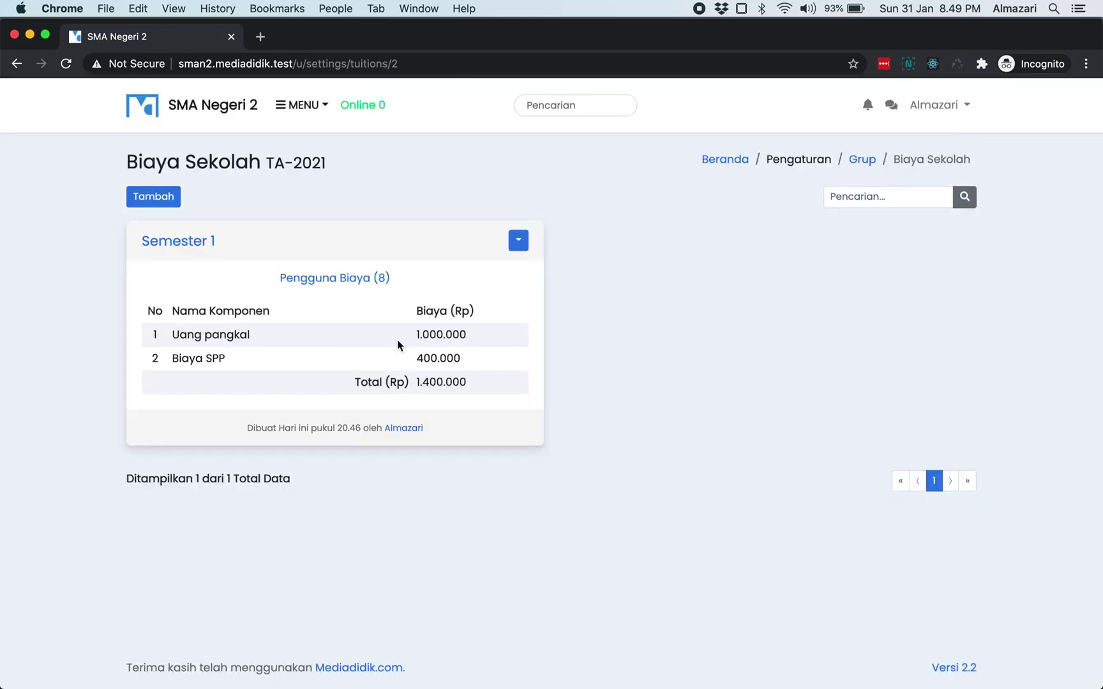
pyautogui.click(321, 287)
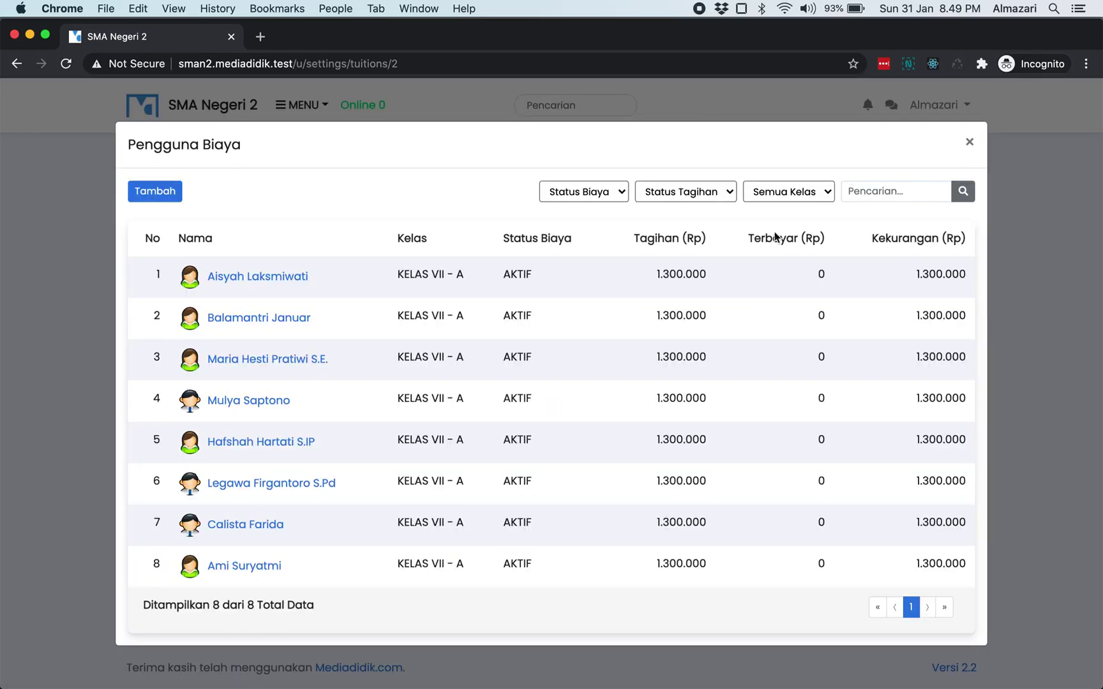
pyautogui.click(970, 145)
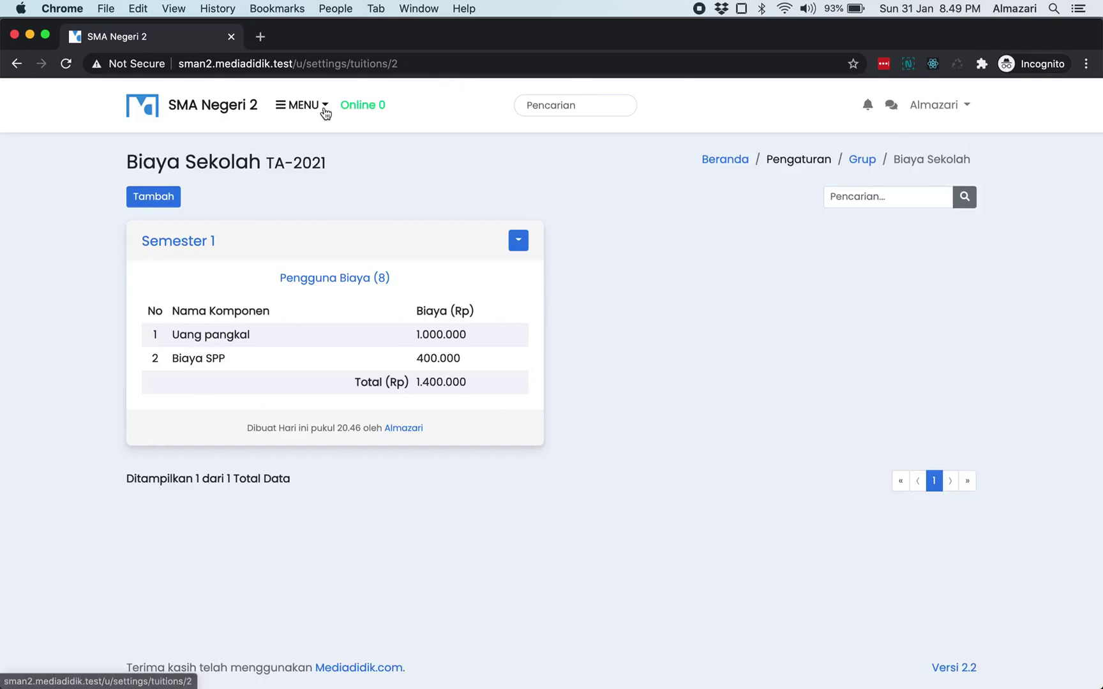
# - Open the student list filtered to KELAS VII - B
pyautogui.click(320, 109)
pyautogui.click(348, 191)
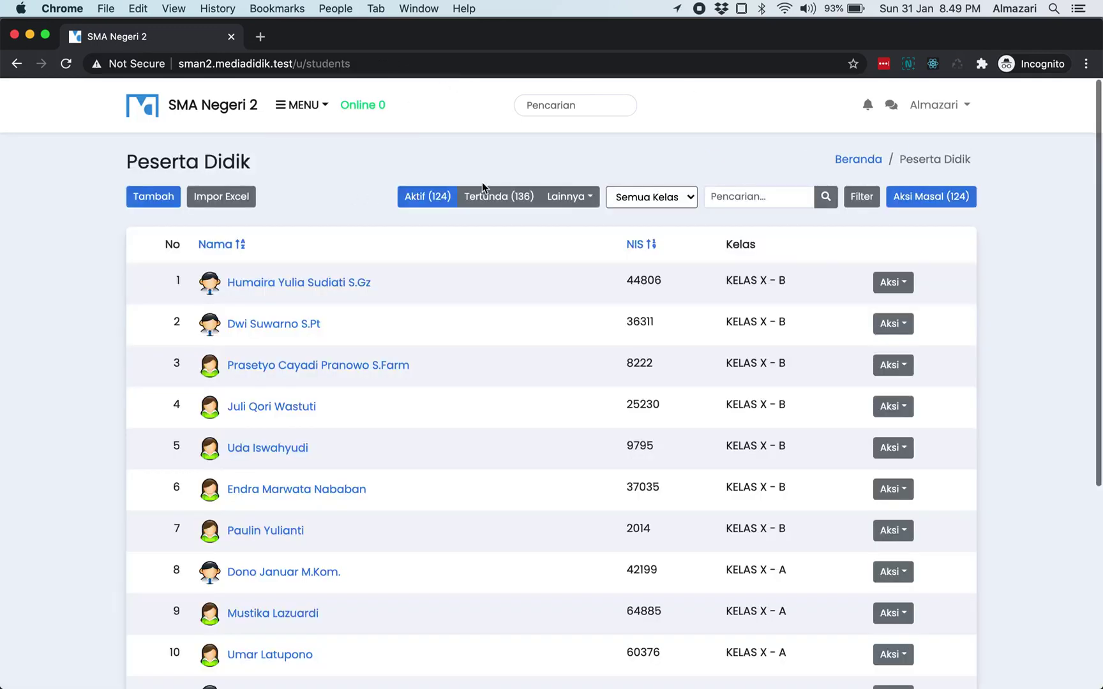
pyautogui.click(678, 198)
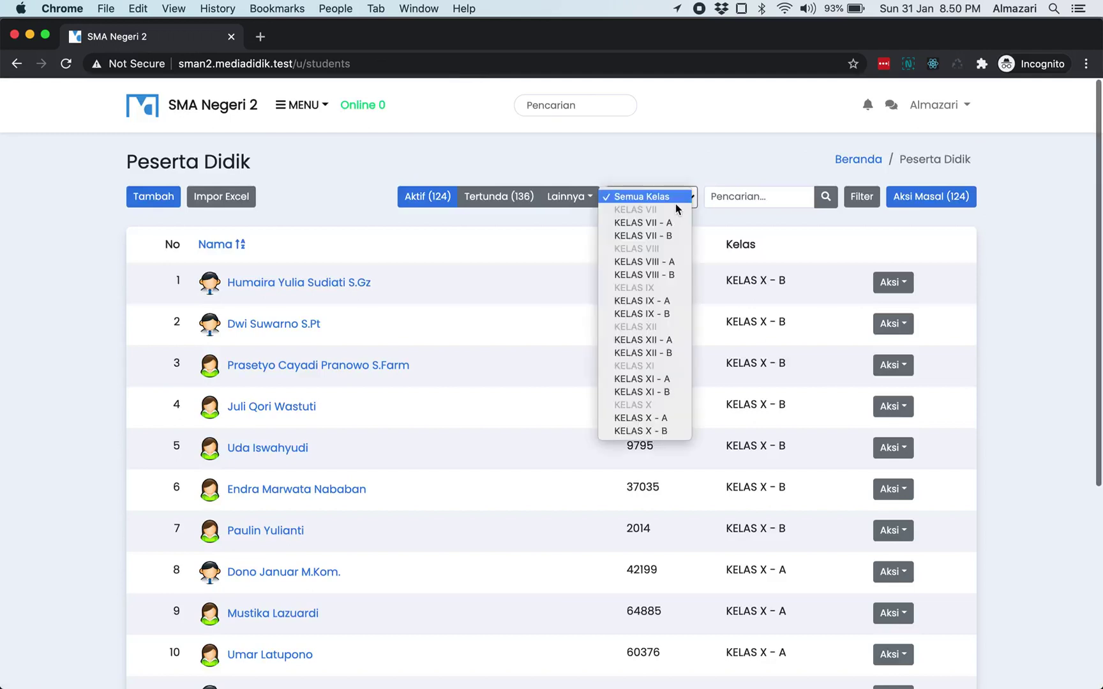
pyautogui.click(670, 236)
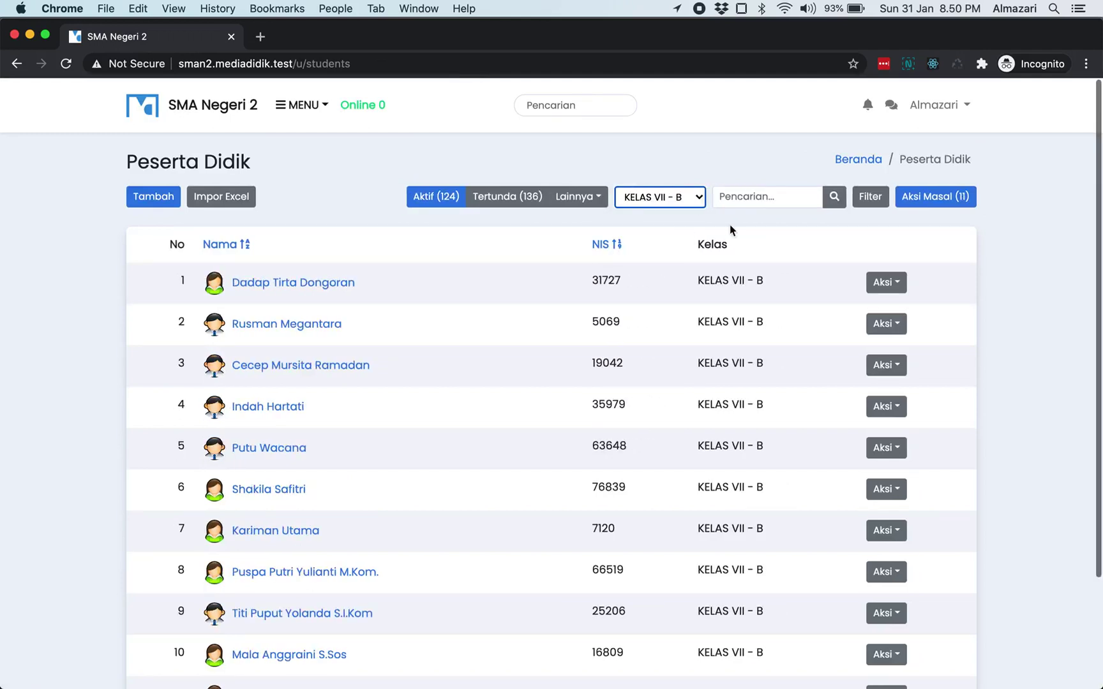
# - Start the Terapkan Biaya Sekolah bulk action with group TA-2021 and fee Semester 1
pyautogui.click(932, 202)
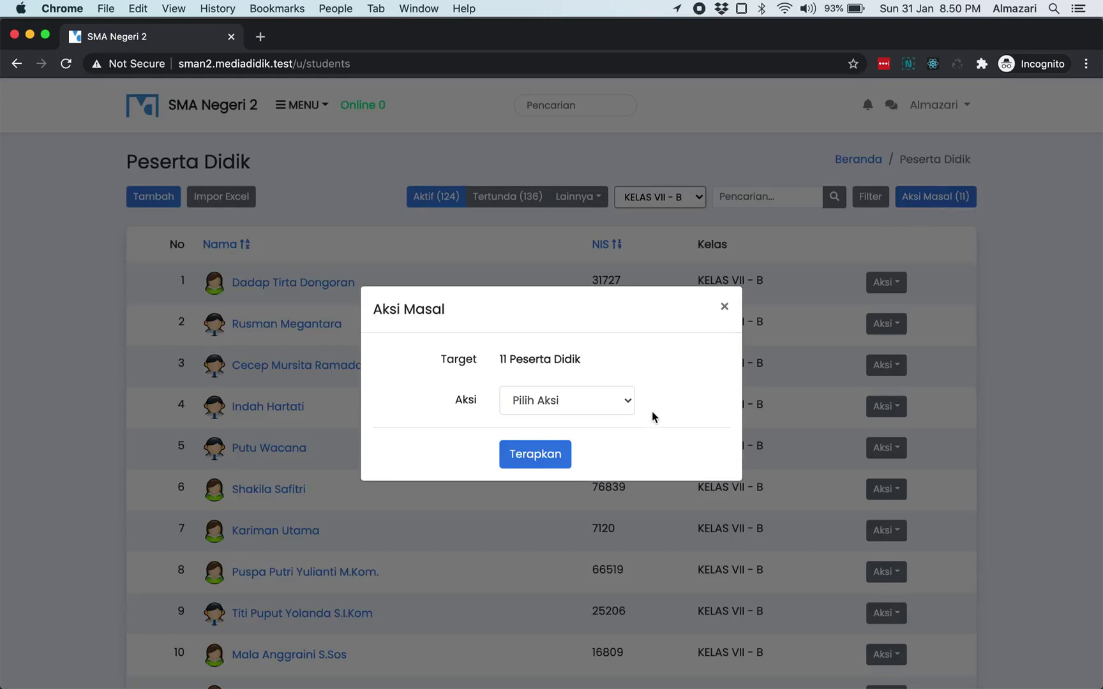
pyautogui.click(610, 401)
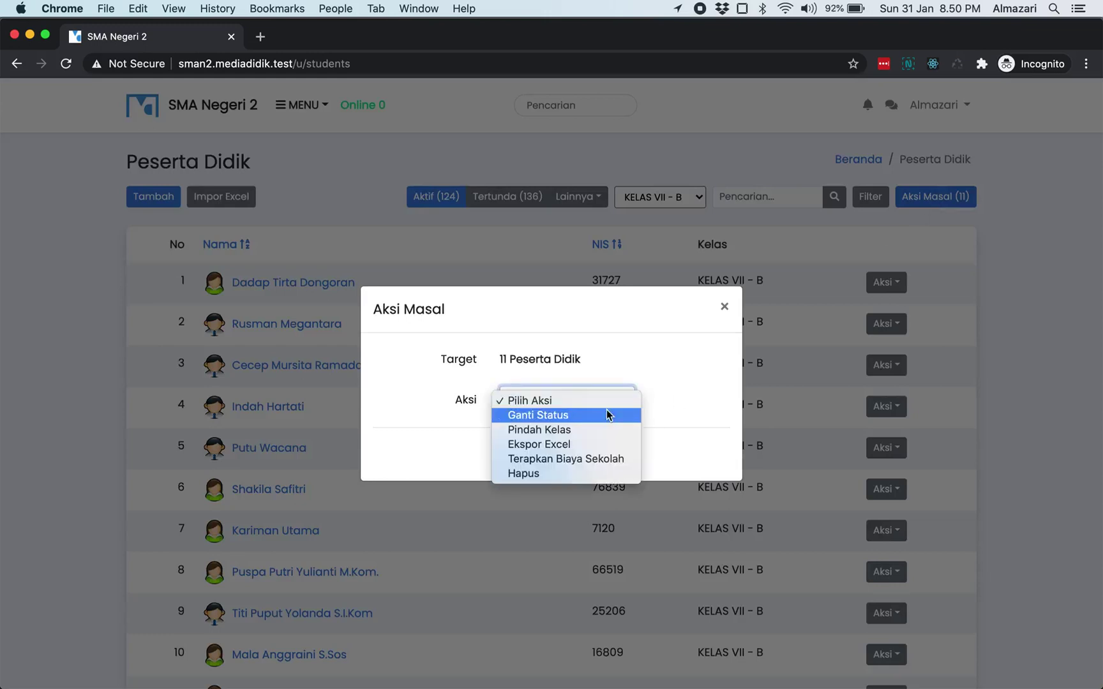
pyautogui.click(589, 464)
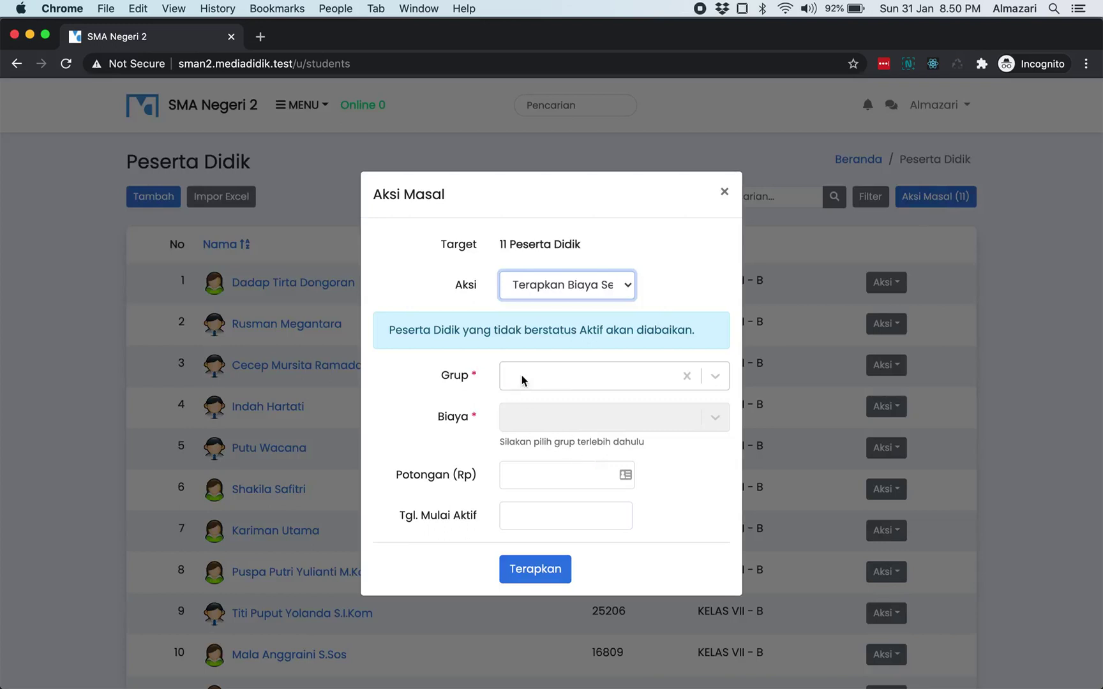
pyautogui.click(589, 375)
pyautogui.click(573, 412)
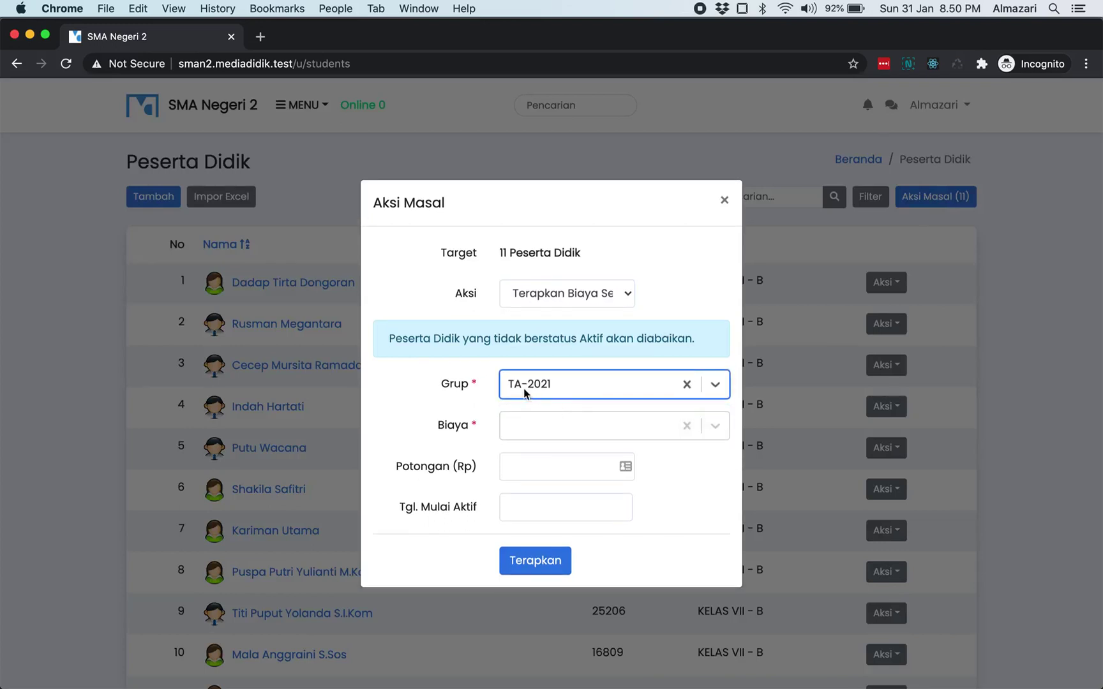
pyautogui.click(591, 421)
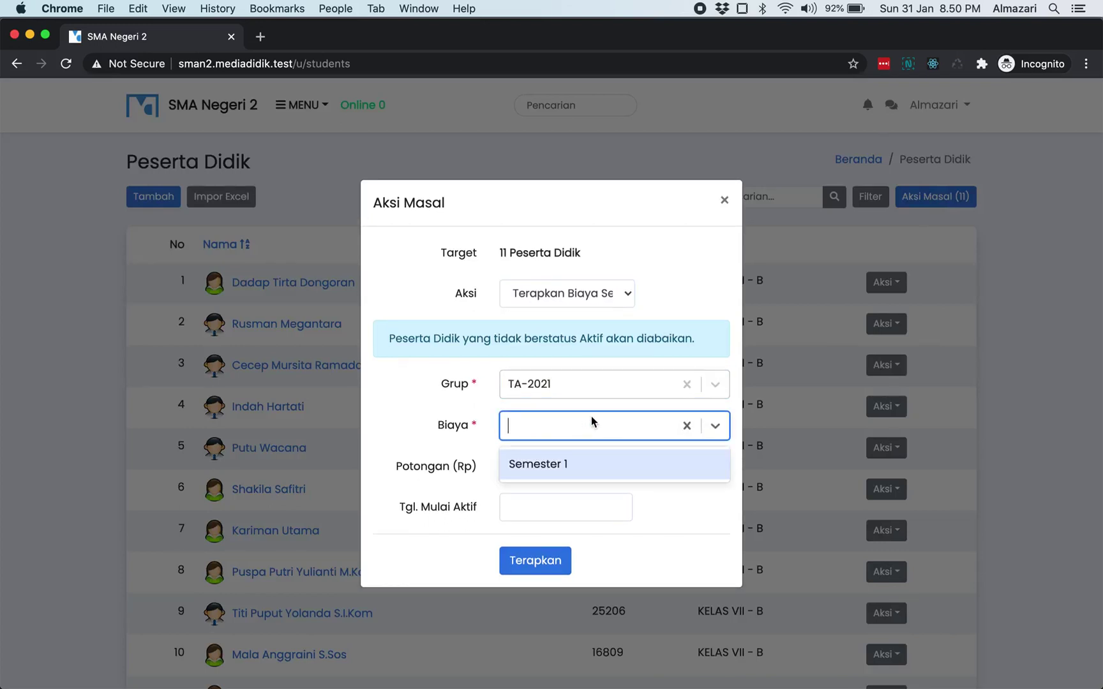
pyautogui.click(580, 469)
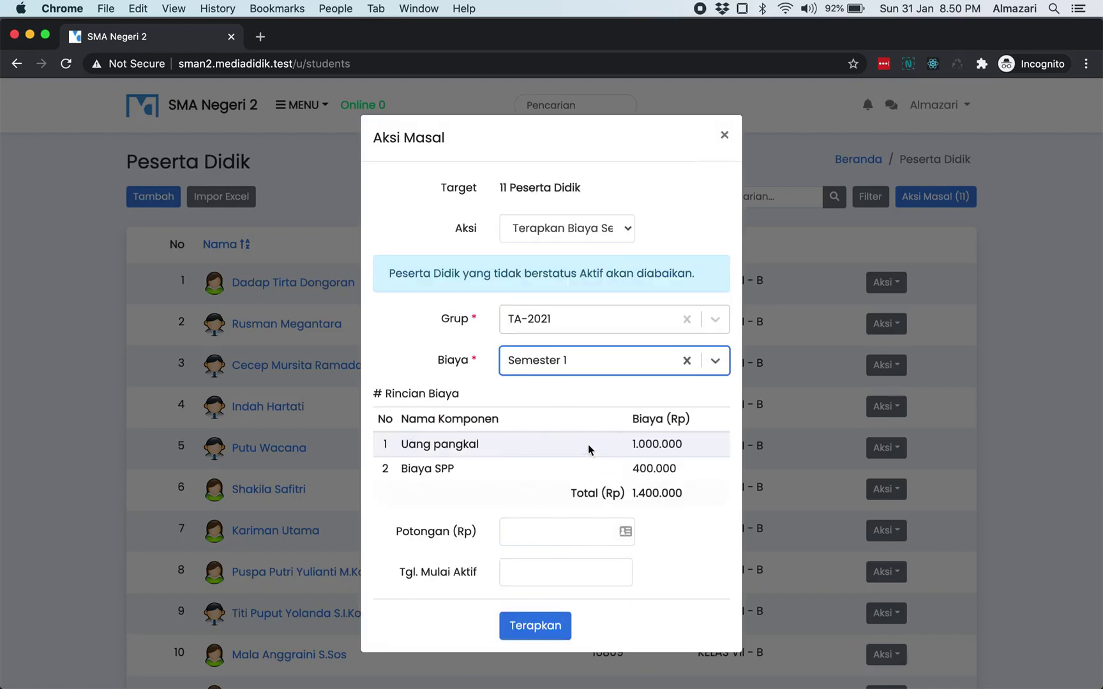
# - Apply the fee with no start date and close the bulk action dialog
pyautogui.click(542, 571)
pyautogui.click(441, 475)
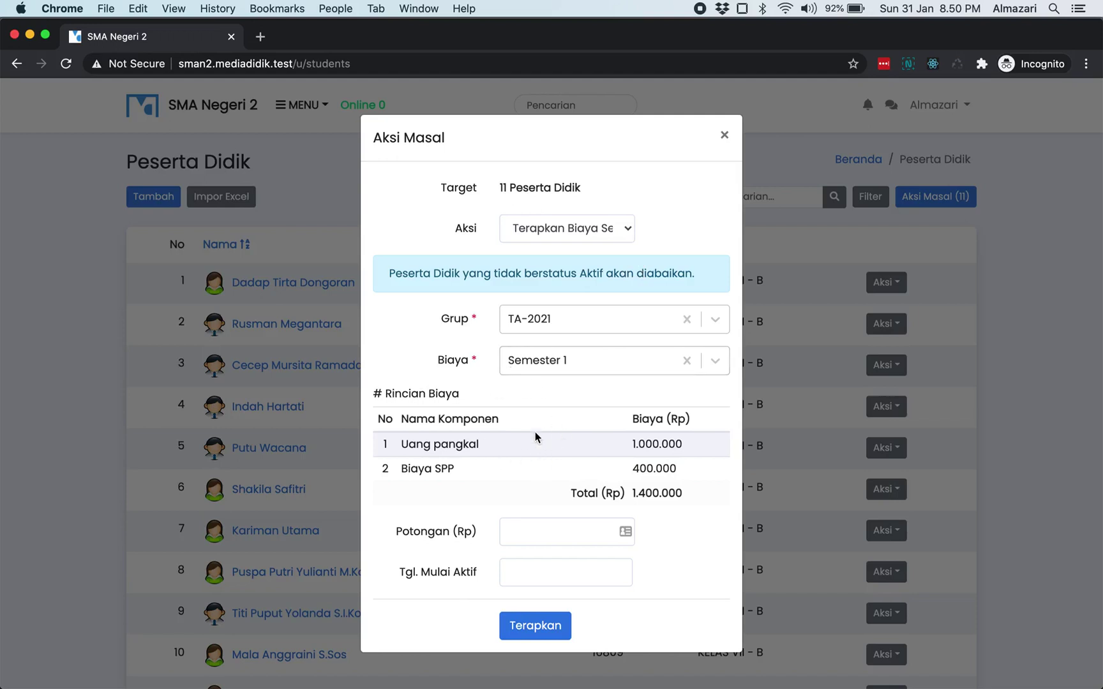
pyautogui.click(545, 636)
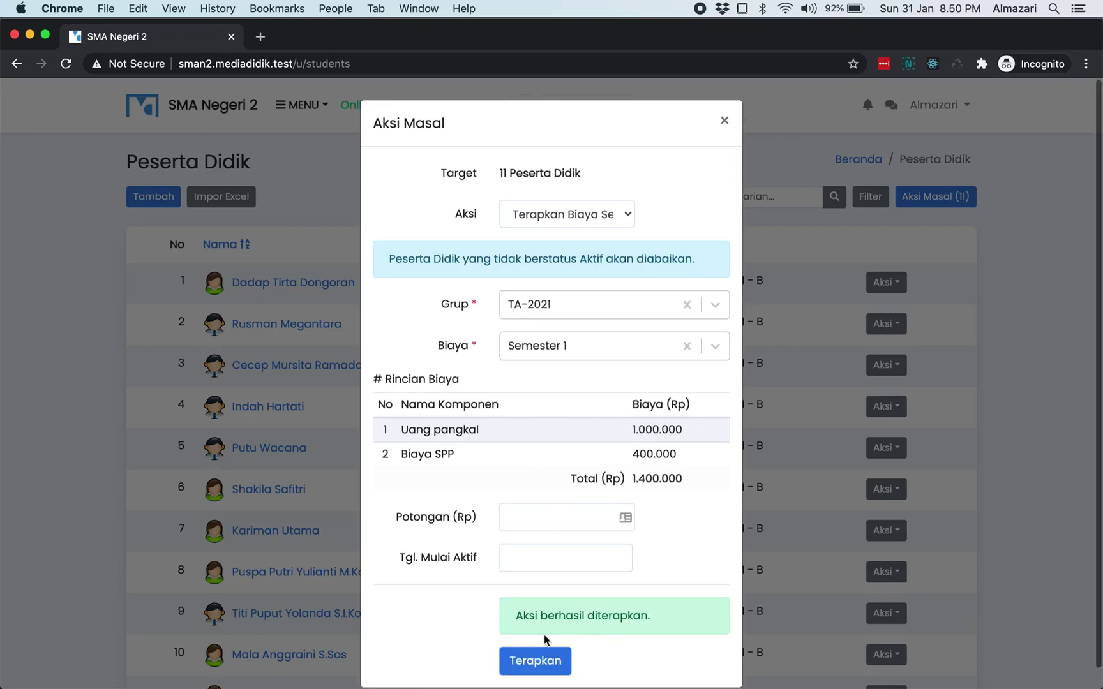
pyautogui.click(725, 121)
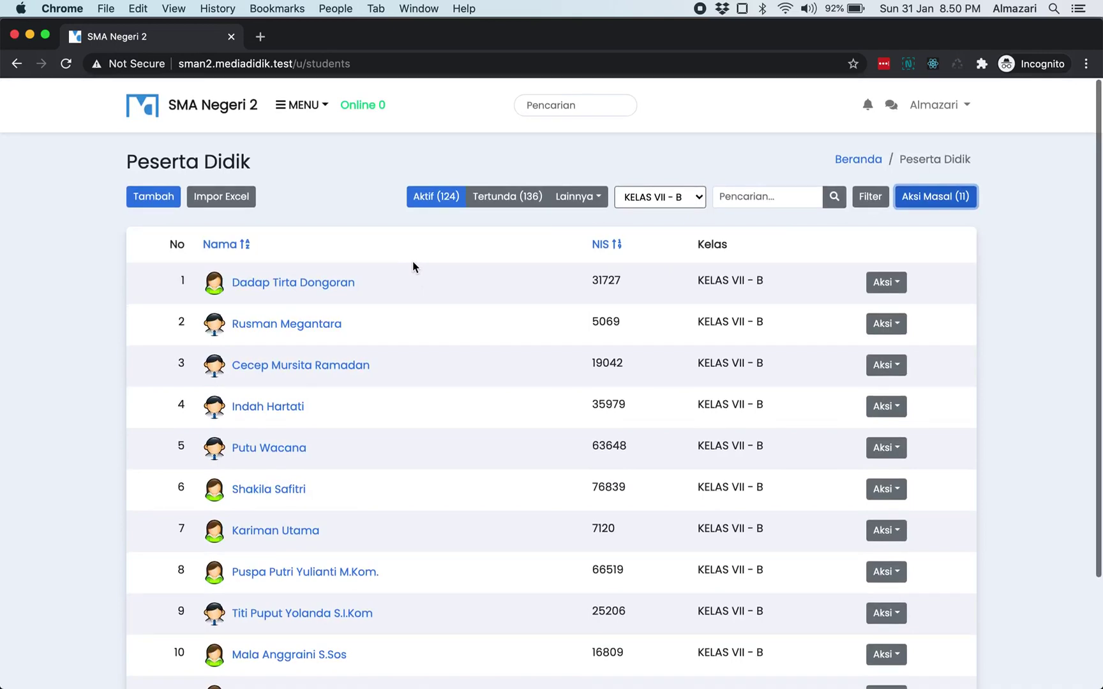
# - Open the first student's profile in a new tab and highlight the 1.400.000 Semester 1 fee
pyautogui.click(345, 288)
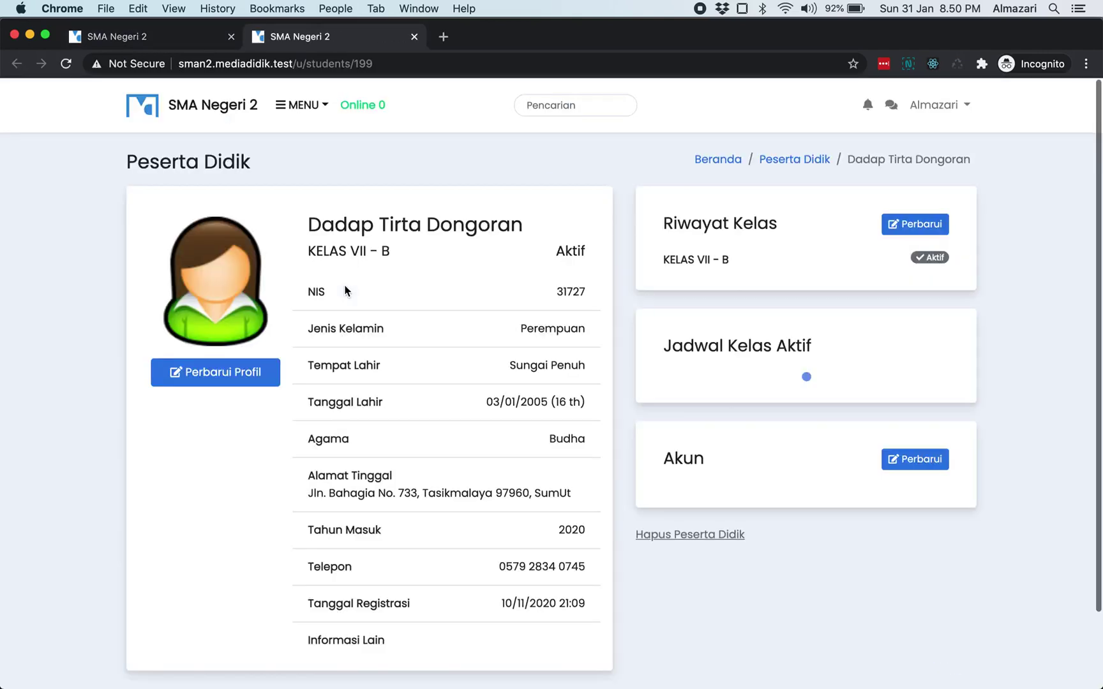
pyautogui.scroll(-3, 345, 291)
pyautogui.scroll(-8, 344, 291)
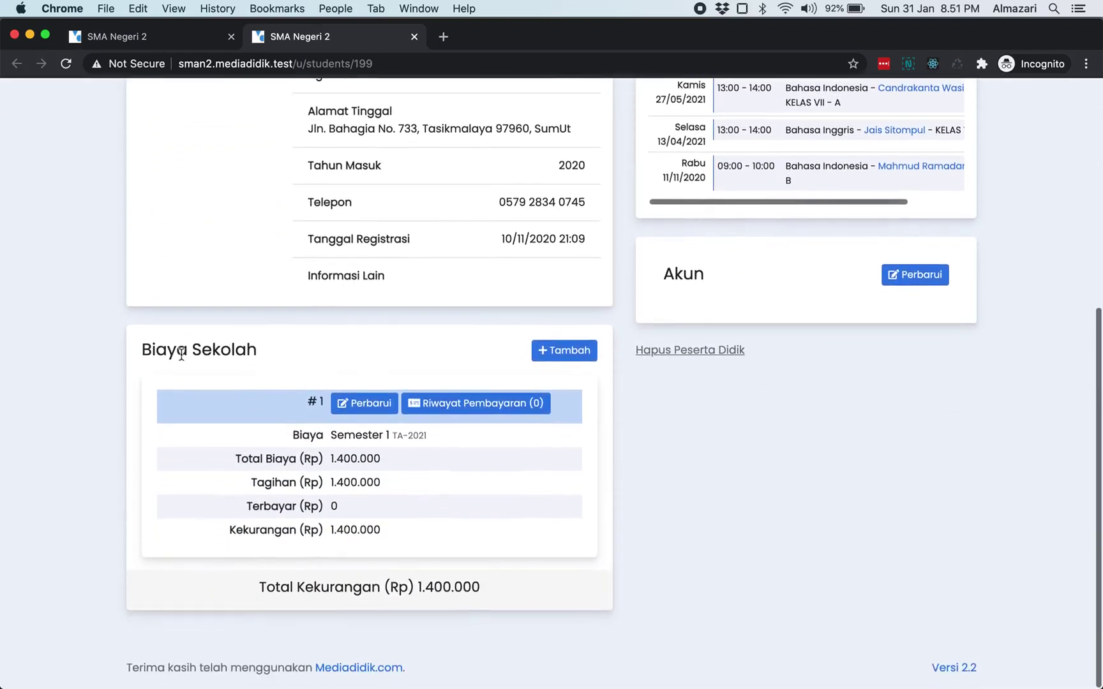
pyautogui.moveTo(149, 354); pyautogui.dragTo(291, 353)
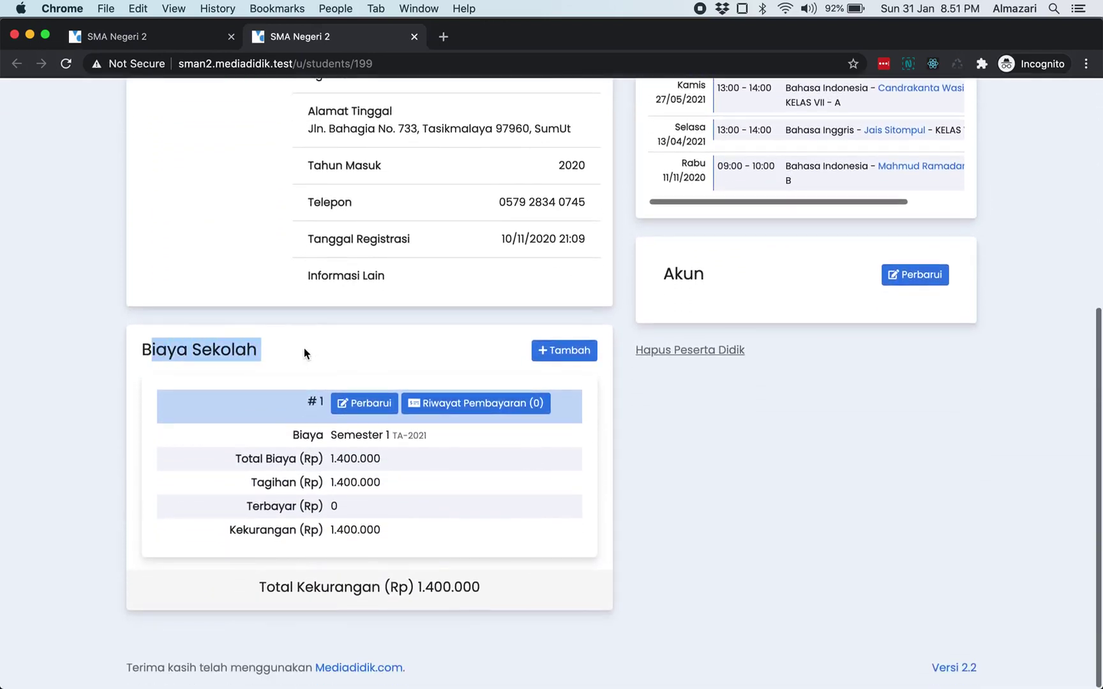
pyautogui.click(307, 355)
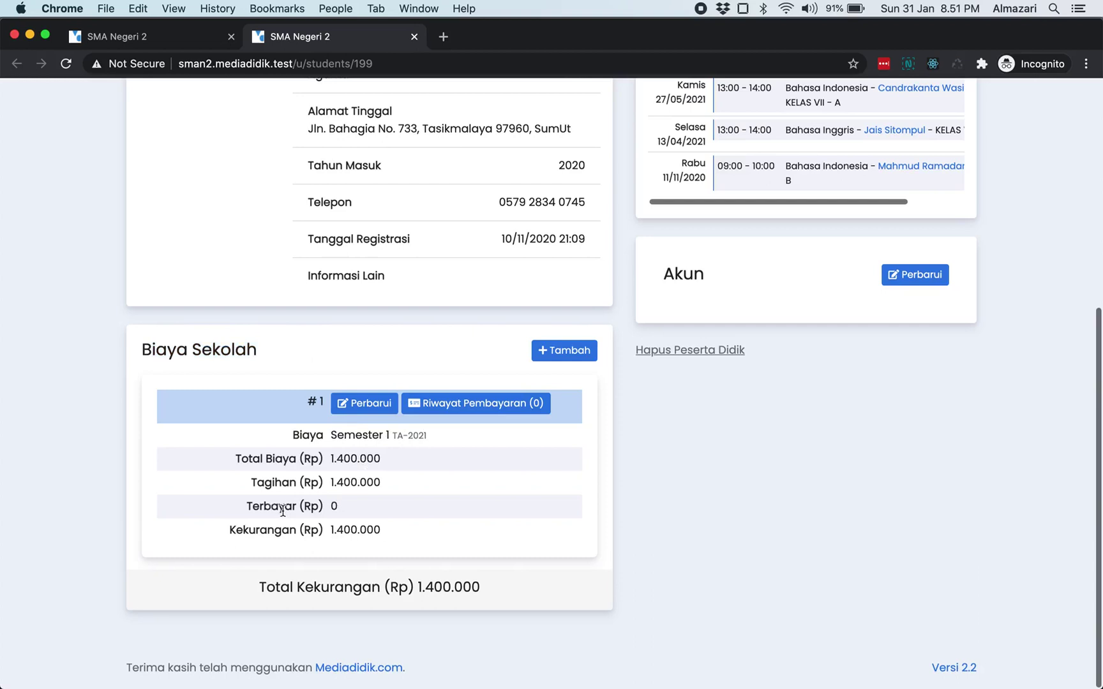
pyautogui.moveTo(331, 483); pyautogui.dragTo(377, 480)
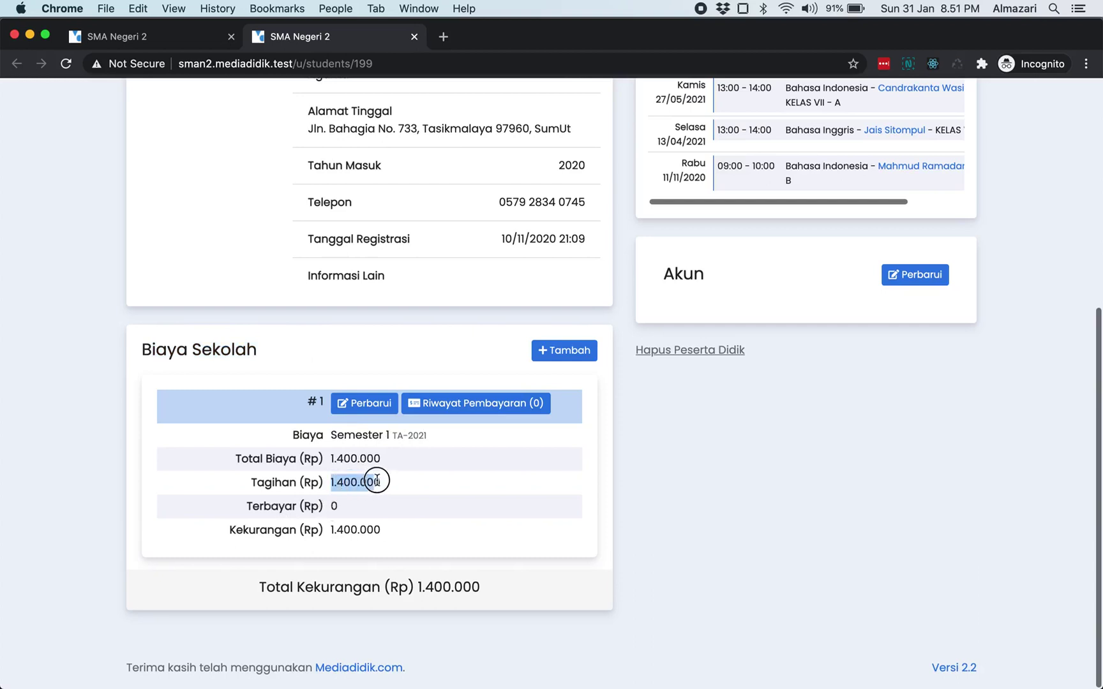
pyautogui.click(379, 480)
pyautogui.doubleClick(380, 480)
pyautogui.click(427, 496)
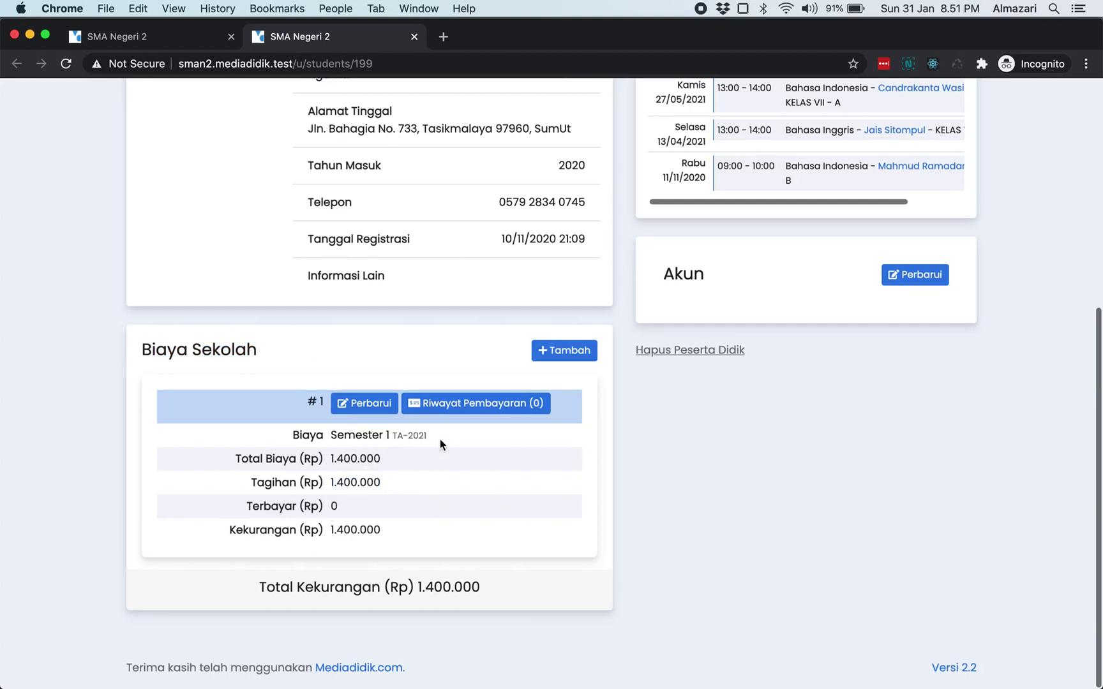
# - Check the empty Semester 1 payment history, then return to the top of the profile
pyautogui.click(451, 410)
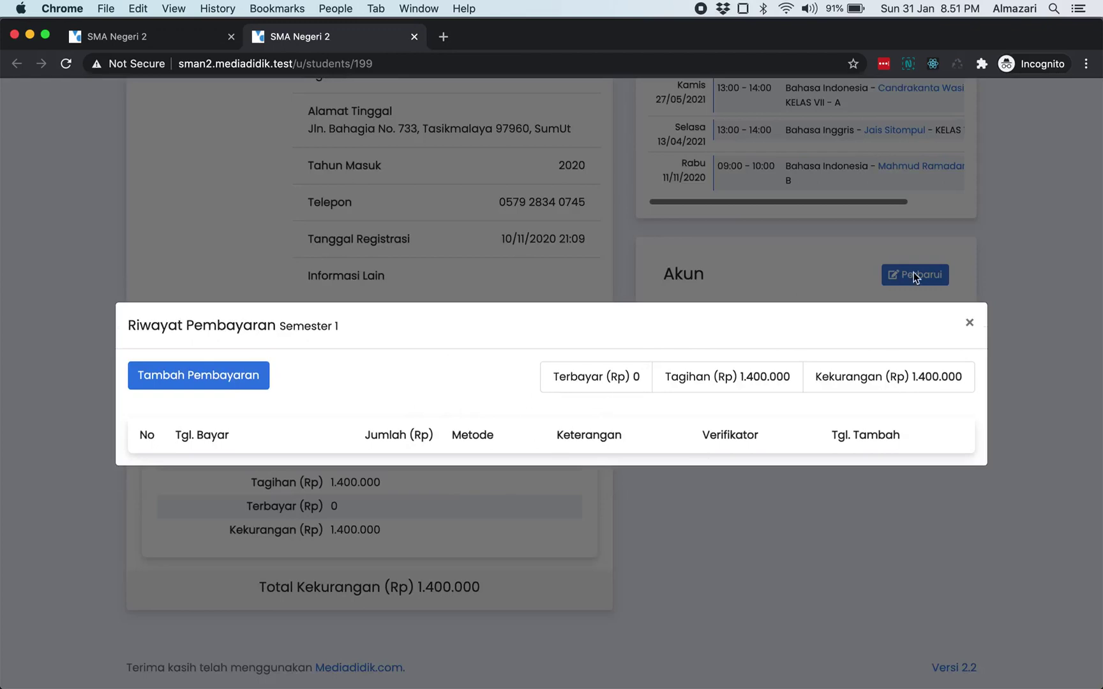
pyautogui.click(970, 321)
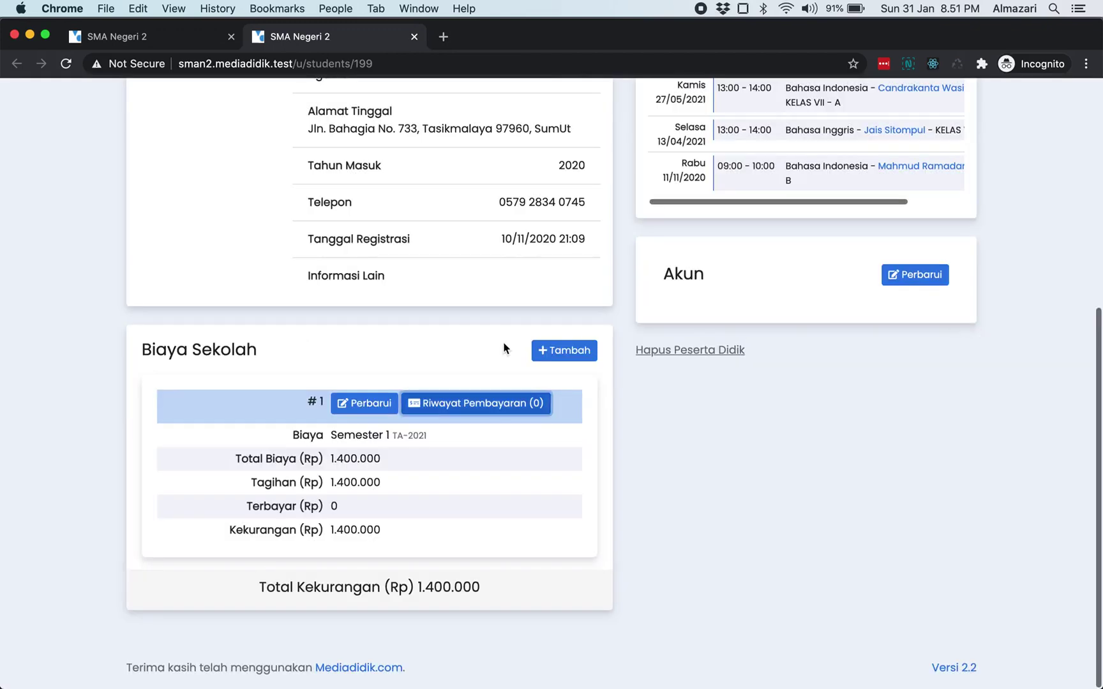
pyautogui.scroll(10, 504, 347)
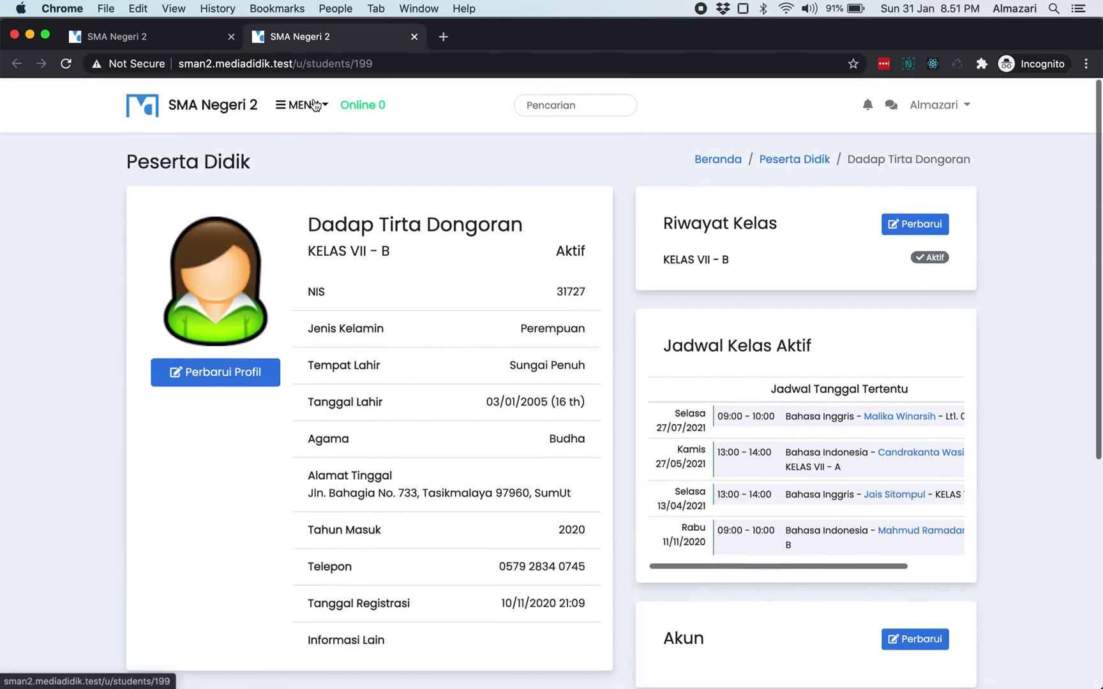
pyautogui.click(314, 106)
pyautogui.click(345, 260)
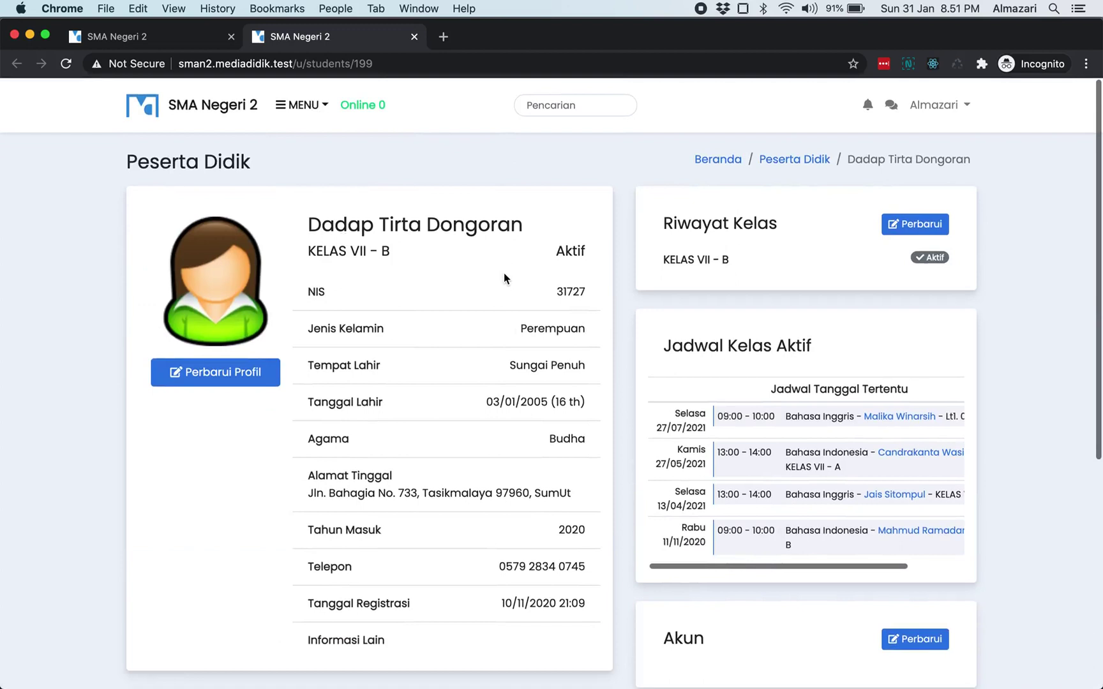
# - Open the list of students assigned the Semester 1 fee in the TA-2021 fee group
pyautogui.click(314, 106)
pyautogui.moveTo(357, 329)
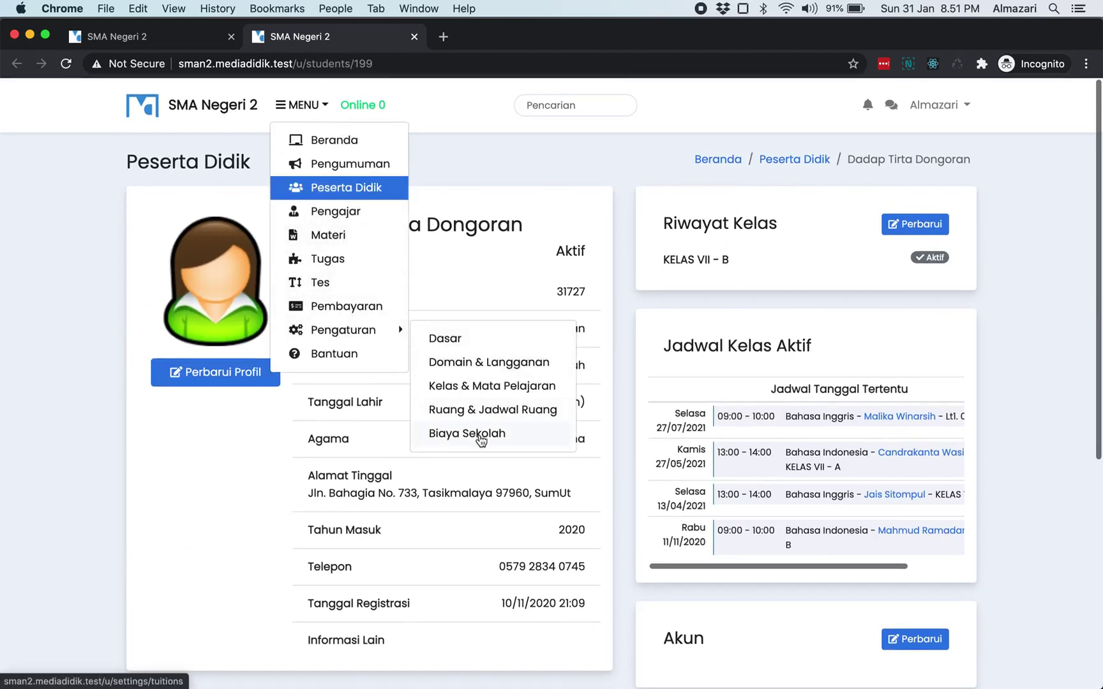
pyautogui.click(481, 437)
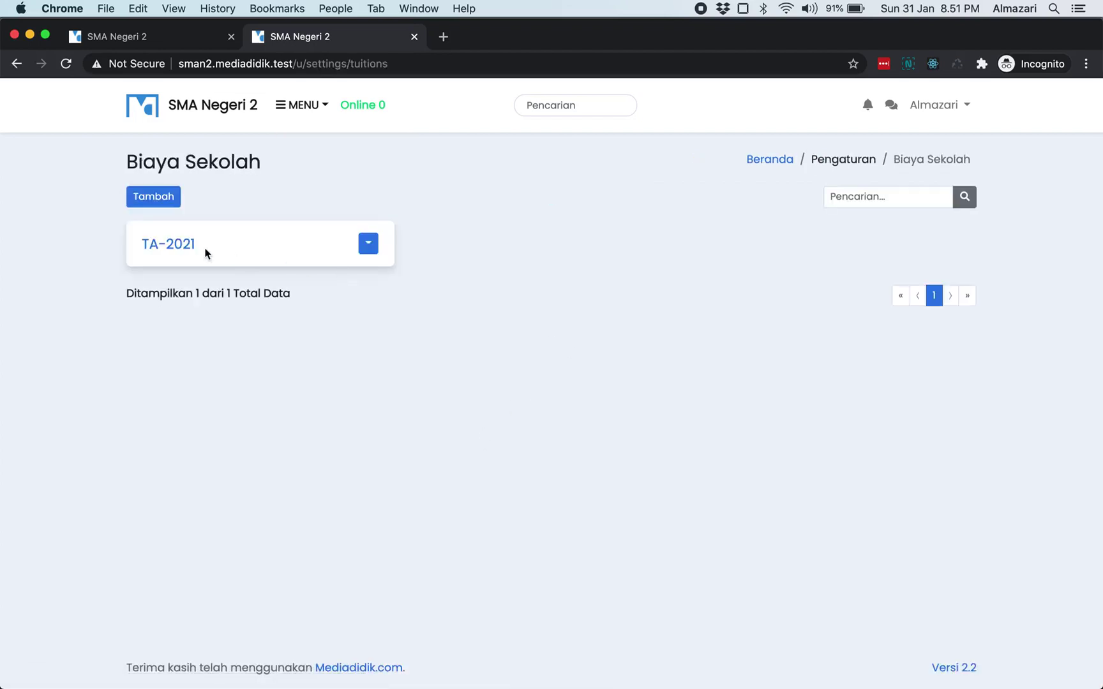
pyautogui.click(181, 244)
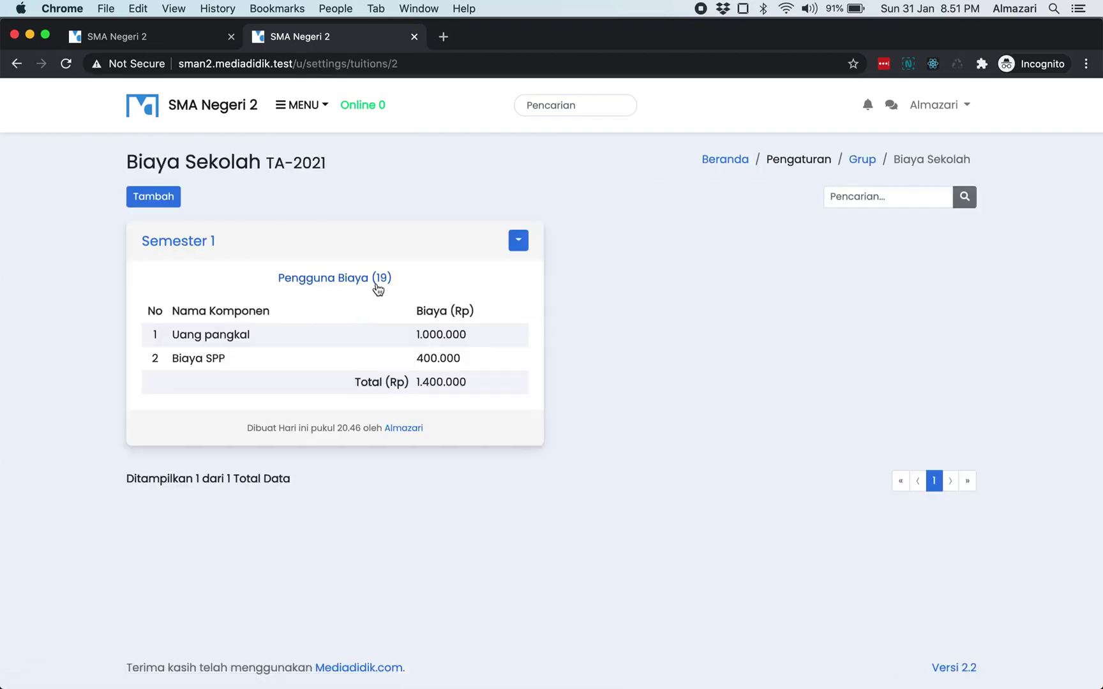
pyautogui.click(377, 289)
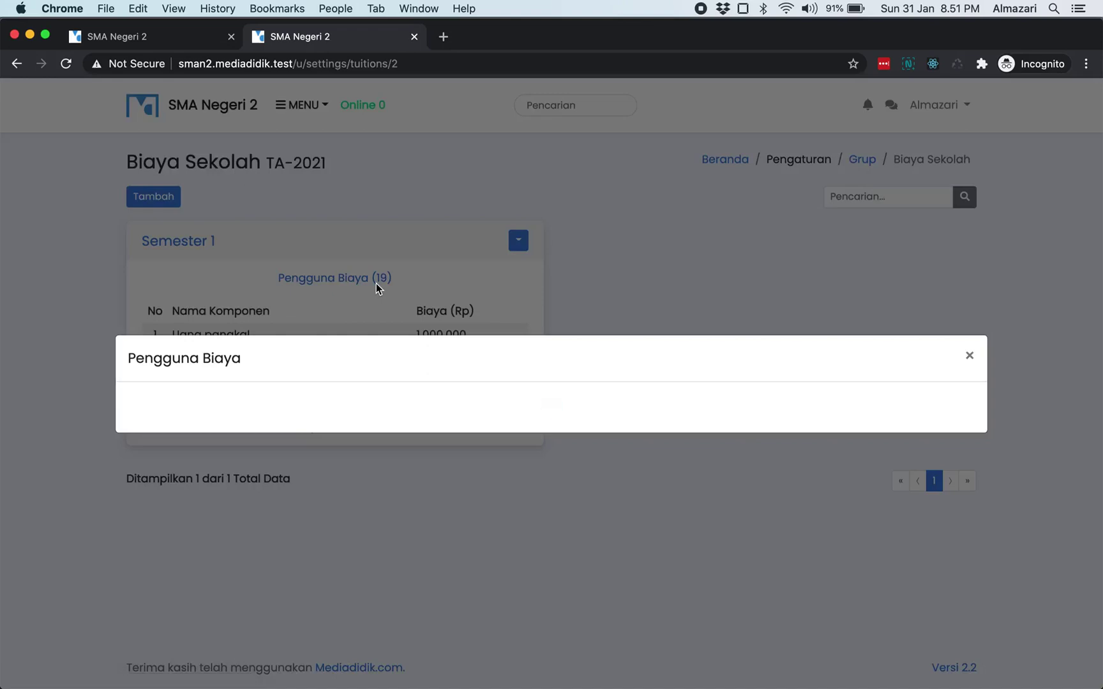
pyautogui.scroll(-5, 377, 289)
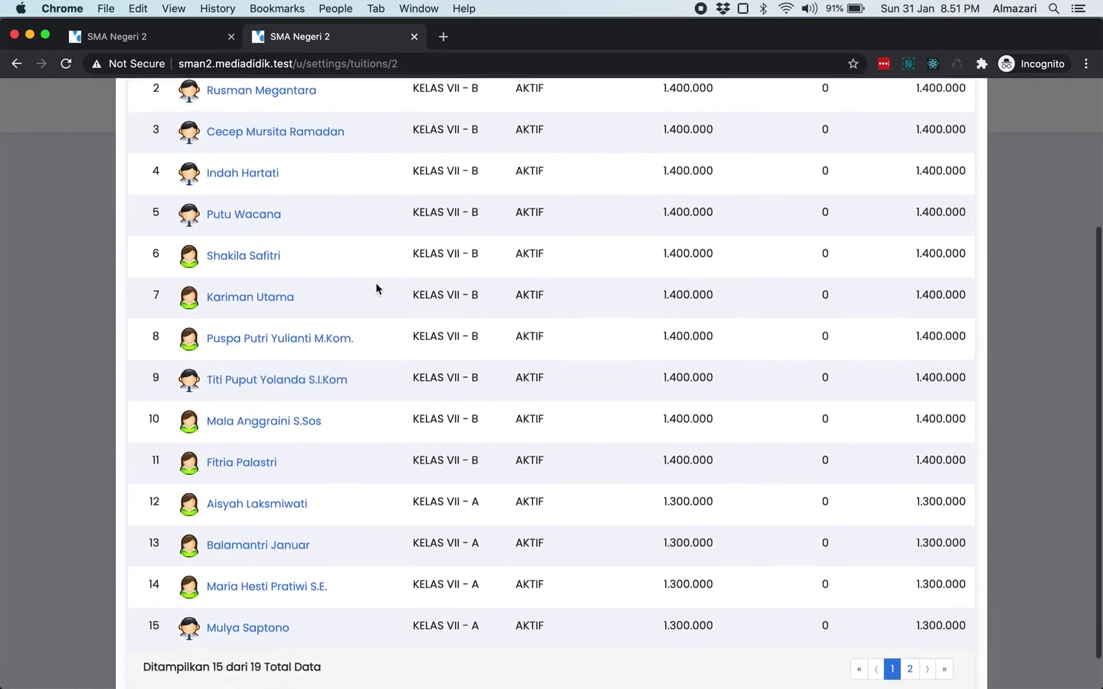
pyautogui.scroll(5, 377, 290)
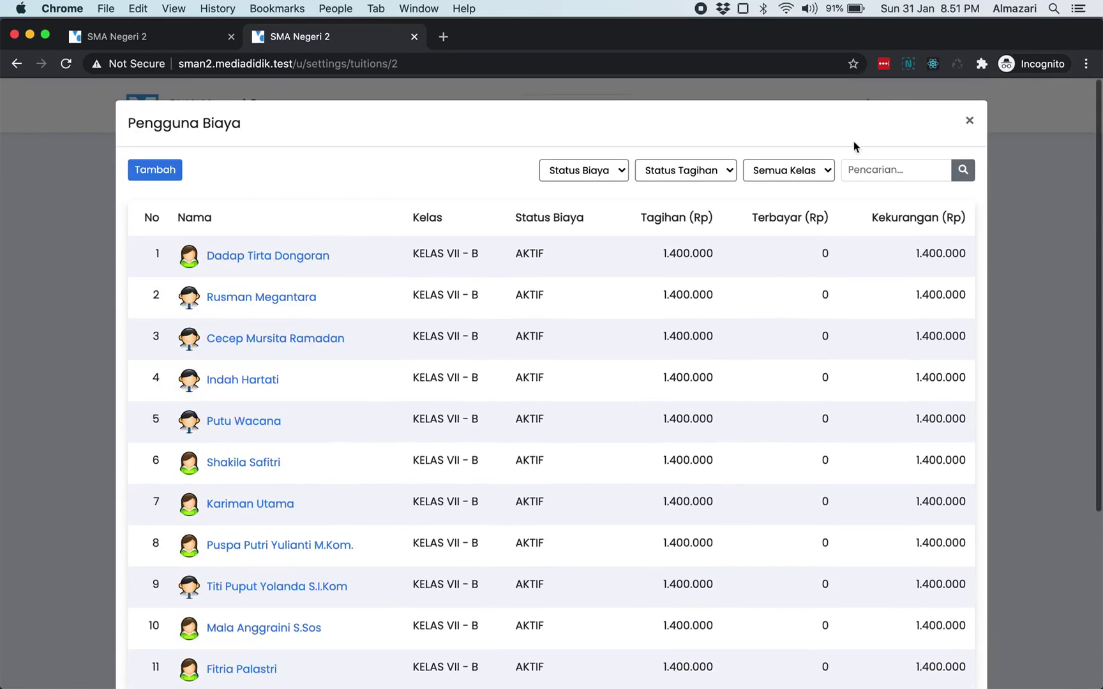
# - Filter the list by class, comparing KELAS VII - B and all classes before settling on KELAS VII - A
pyautogui.click(578, 171)
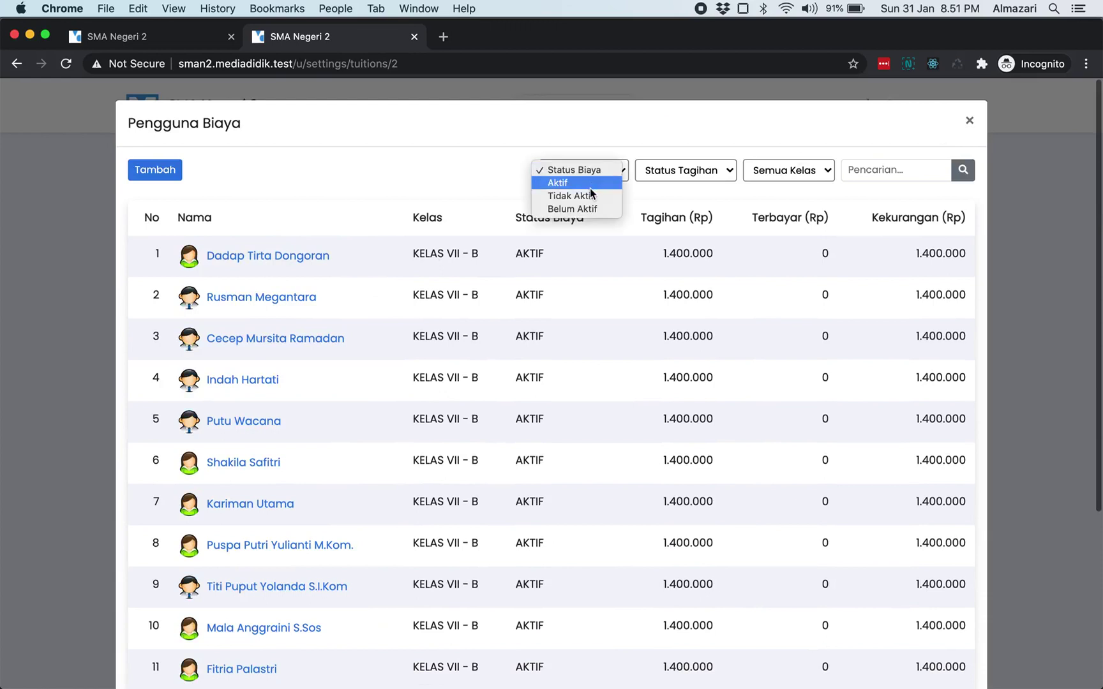
pyautogui.click(678, 170)
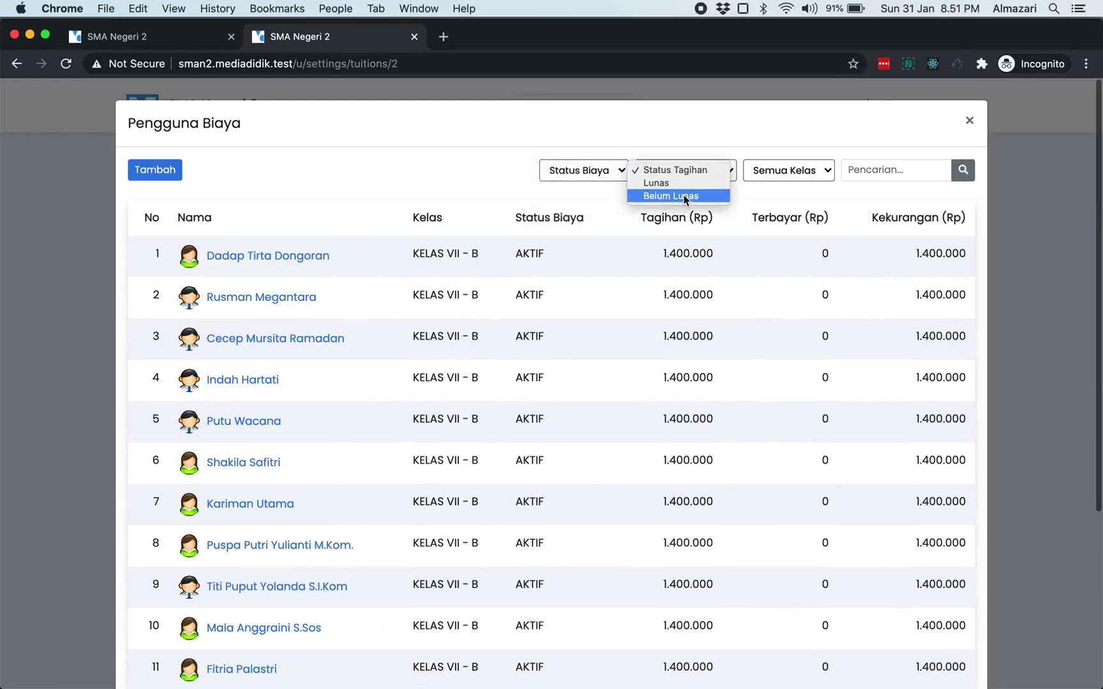
pyautogui.click(794, 178)
pyautogui.click(793, 178)
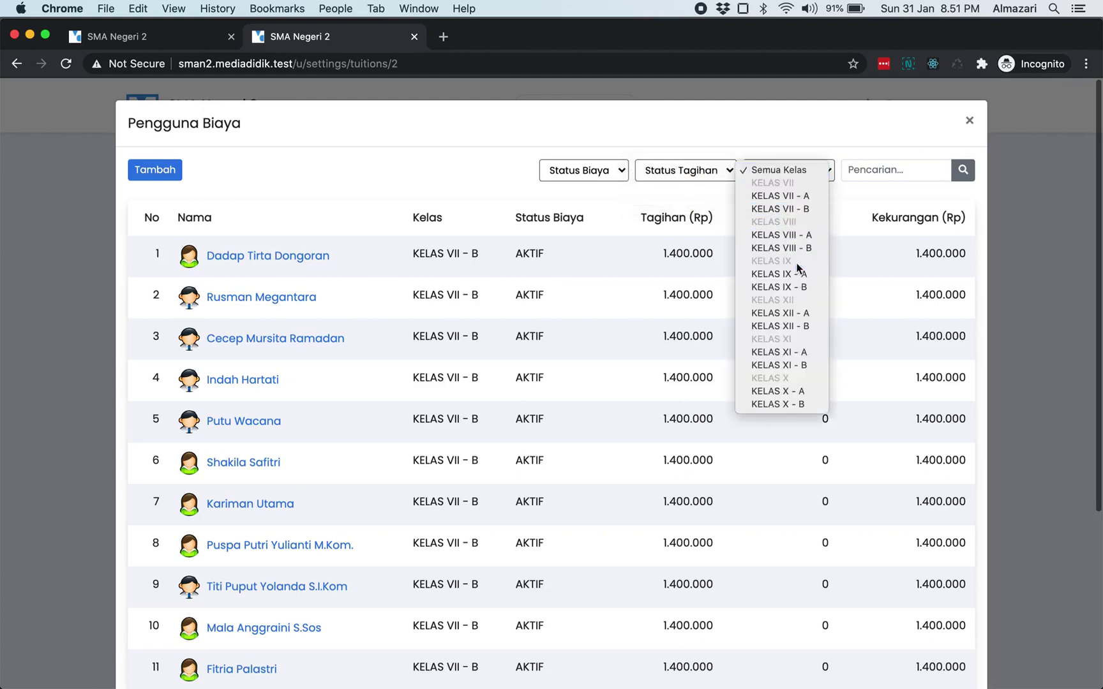
pyautogui.click(646, 200)
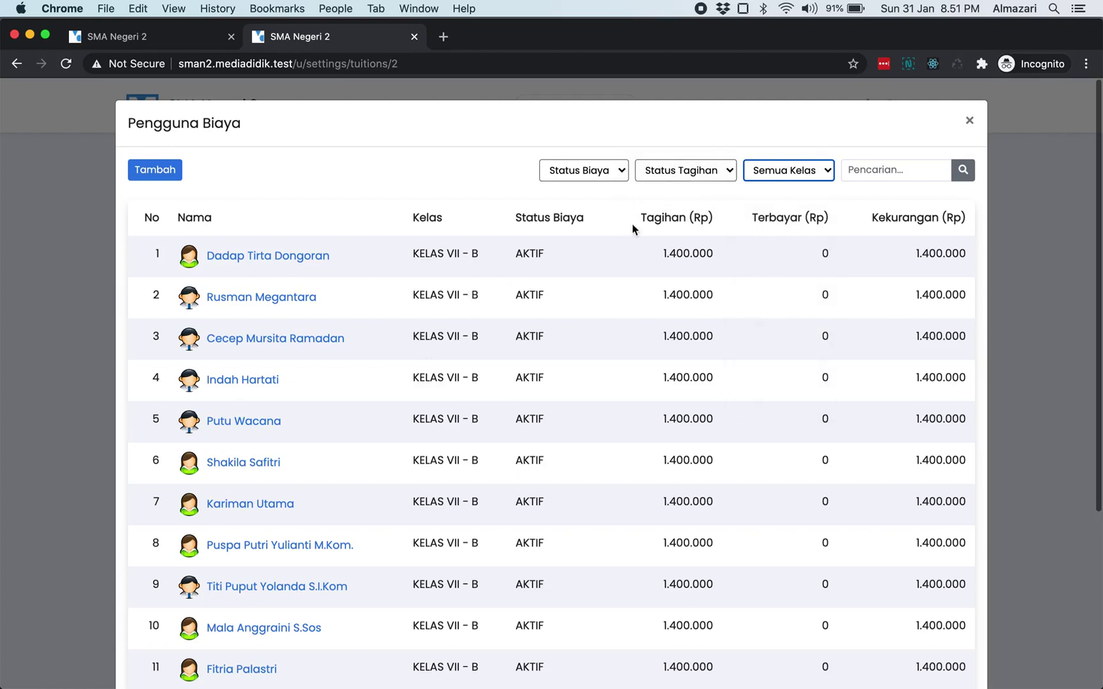
pyautogui.click(782, 179)
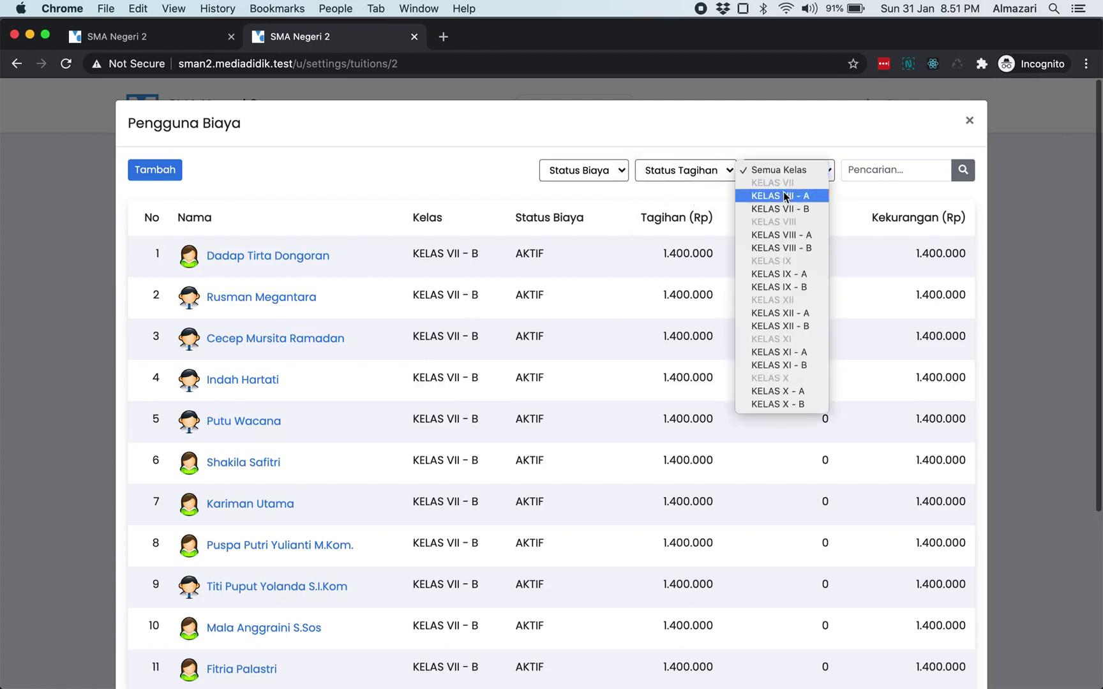
pyautogui.click(785, 197)
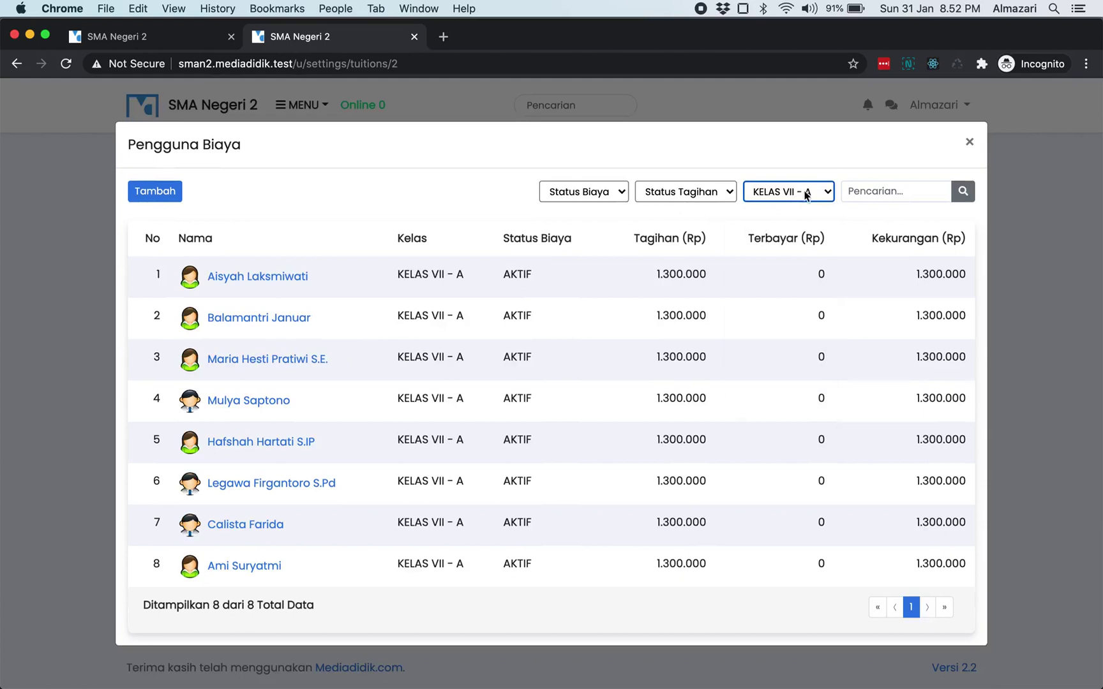
pyautogui.click(805, 192)
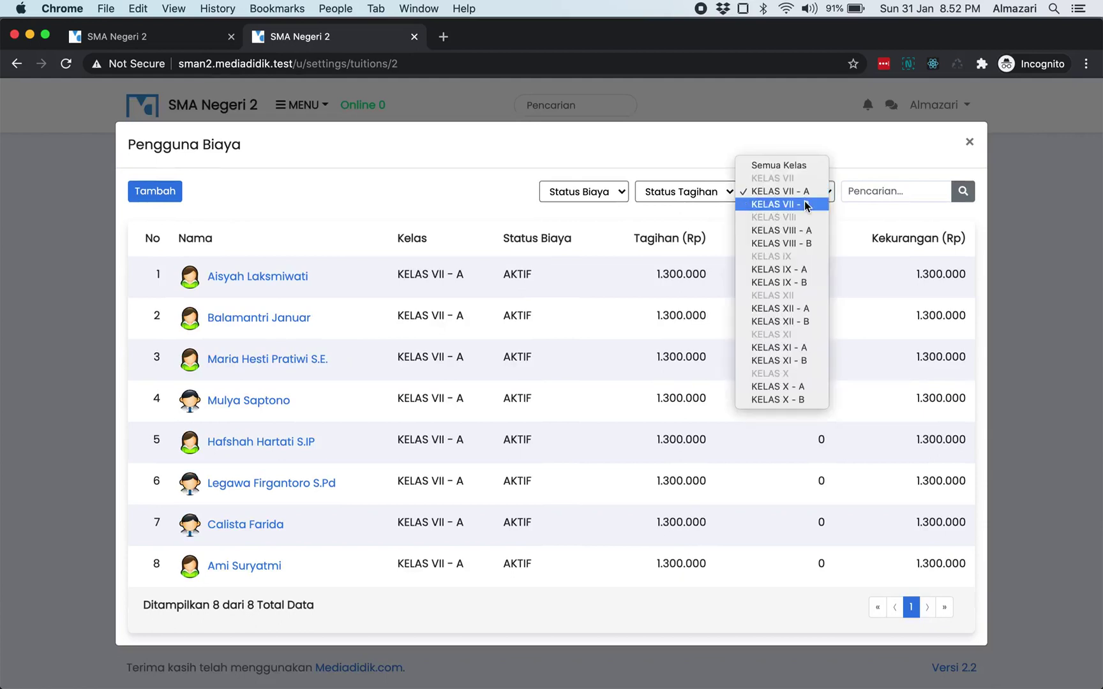
pyautogui.click(805, 204)
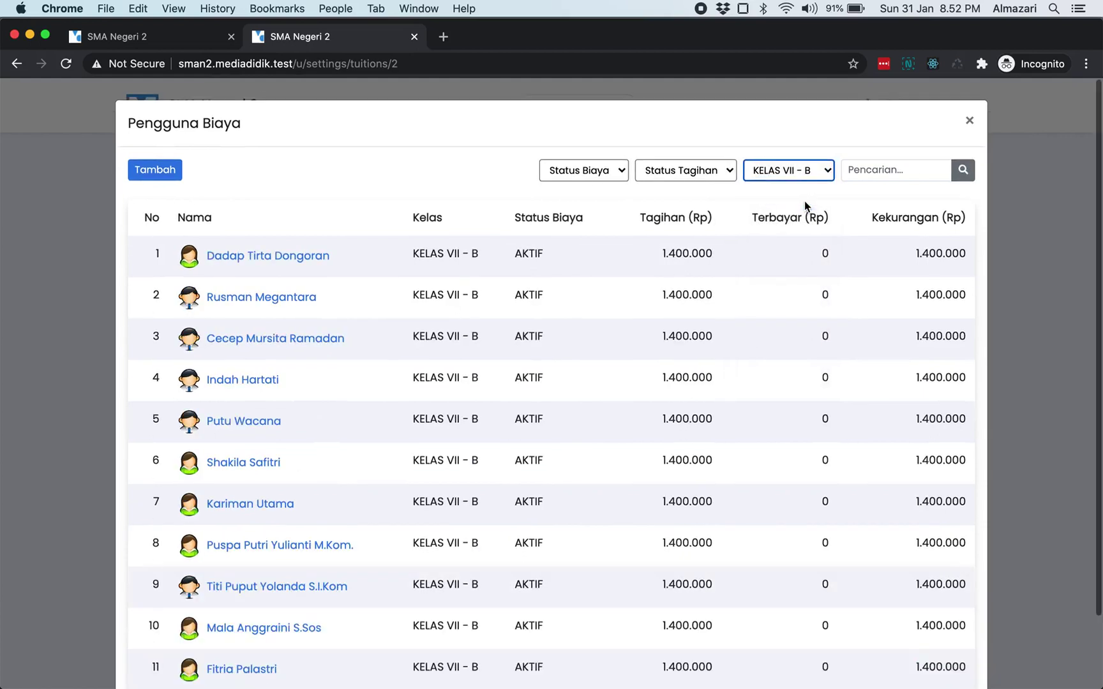
pyautogui.click(801, 170)
pyautogui.click(796, 135)
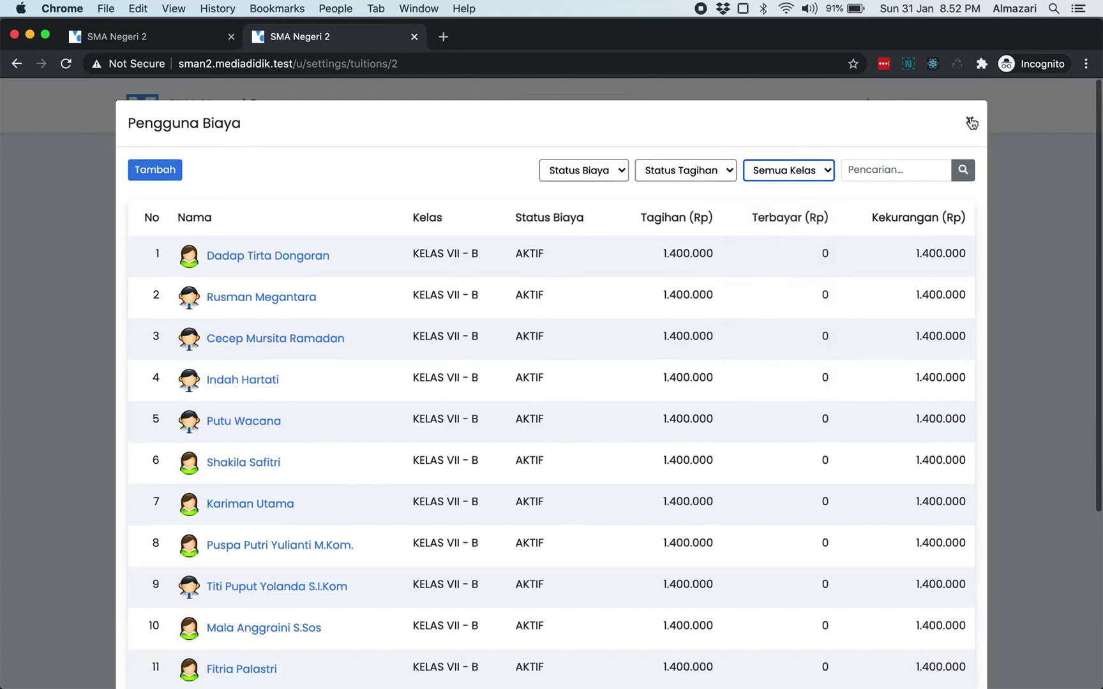
pyautogui.click(802, 168)
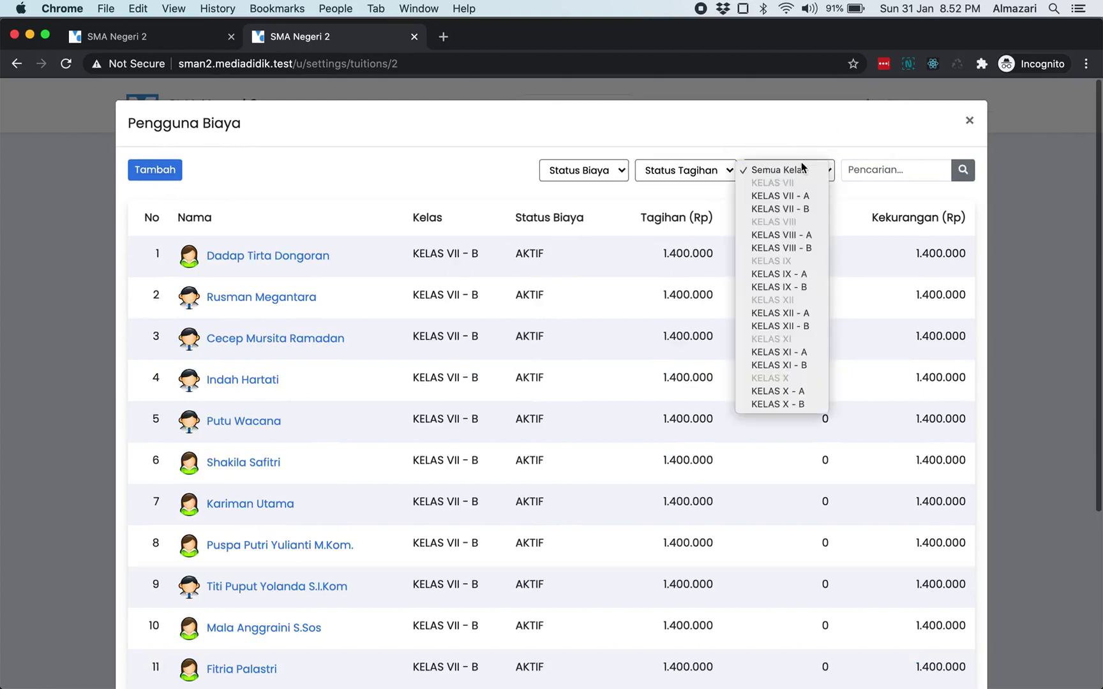
pyautogui.click(802, 194)
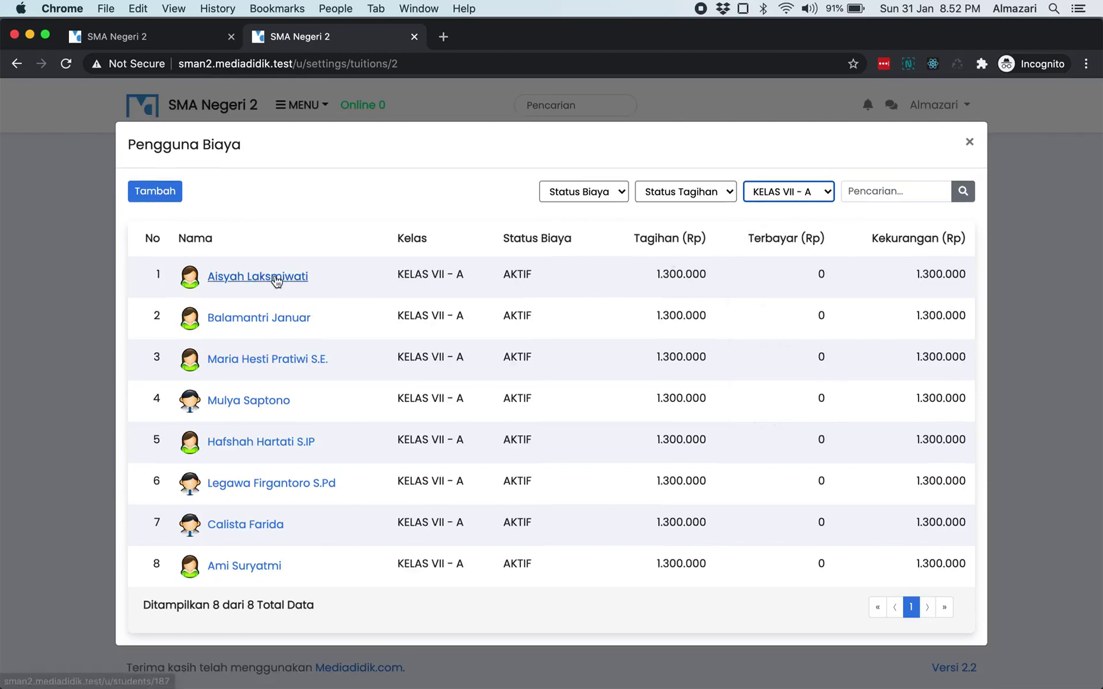
# - Copy the first KELAS VII - A student's account e-mail from her profile
pyautogui.click(243, 276)
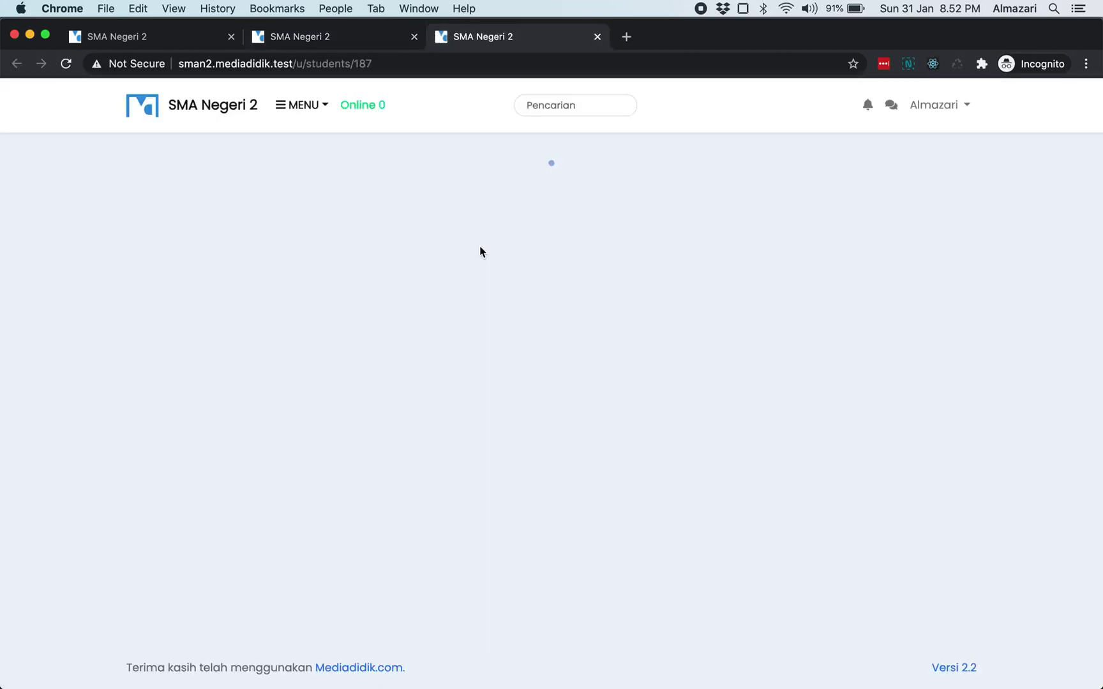
pyautogui.scroll(-4, 481, 251)
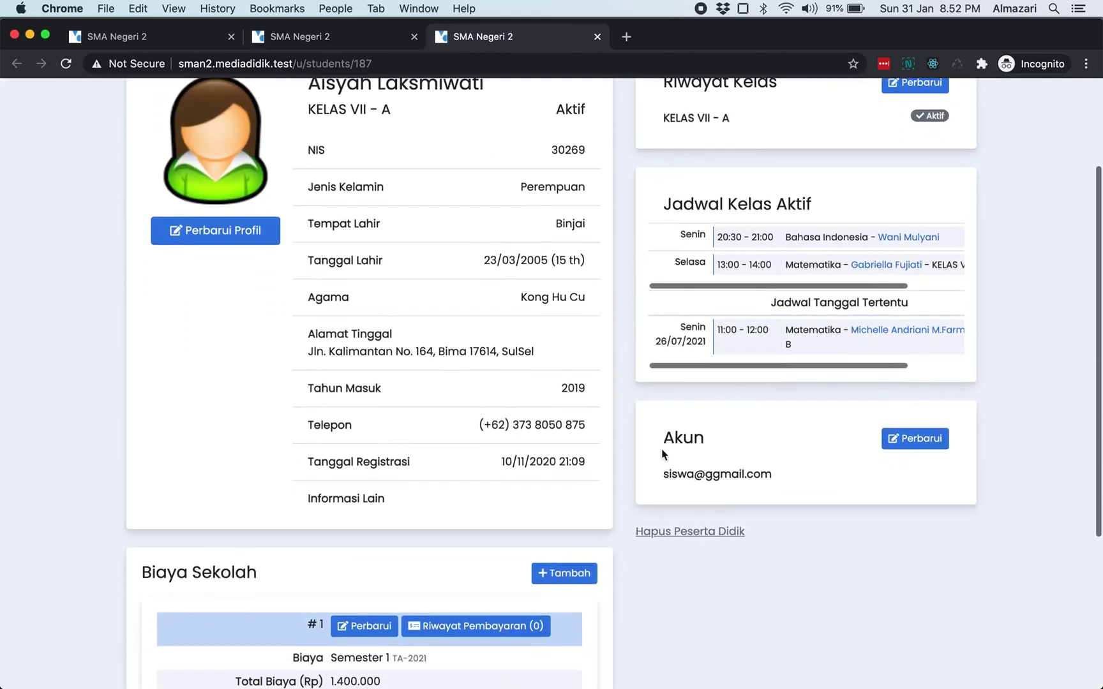
pyautogui.moveTo(661, 475); pyautogui.dragTo(780, 480)
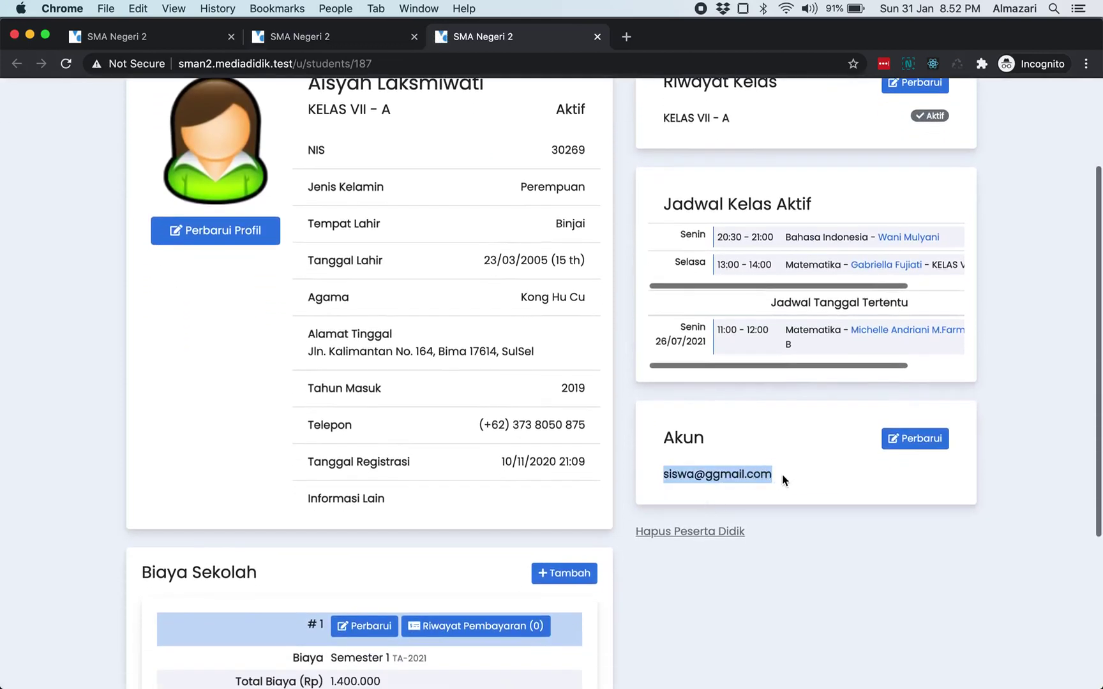
pyautogui.press('super+c')
pyautogui.scroll(5, 488, 335)
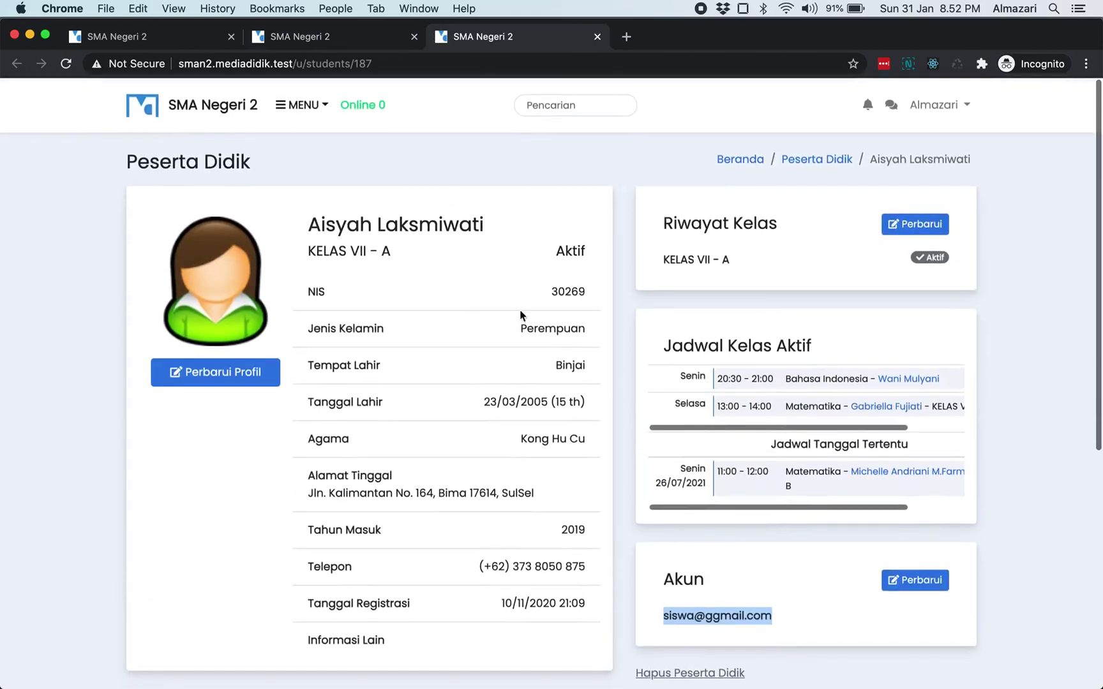
# - Log in as that student in the other browser with her e-mail and password
pyautogui.press('super+Tab')
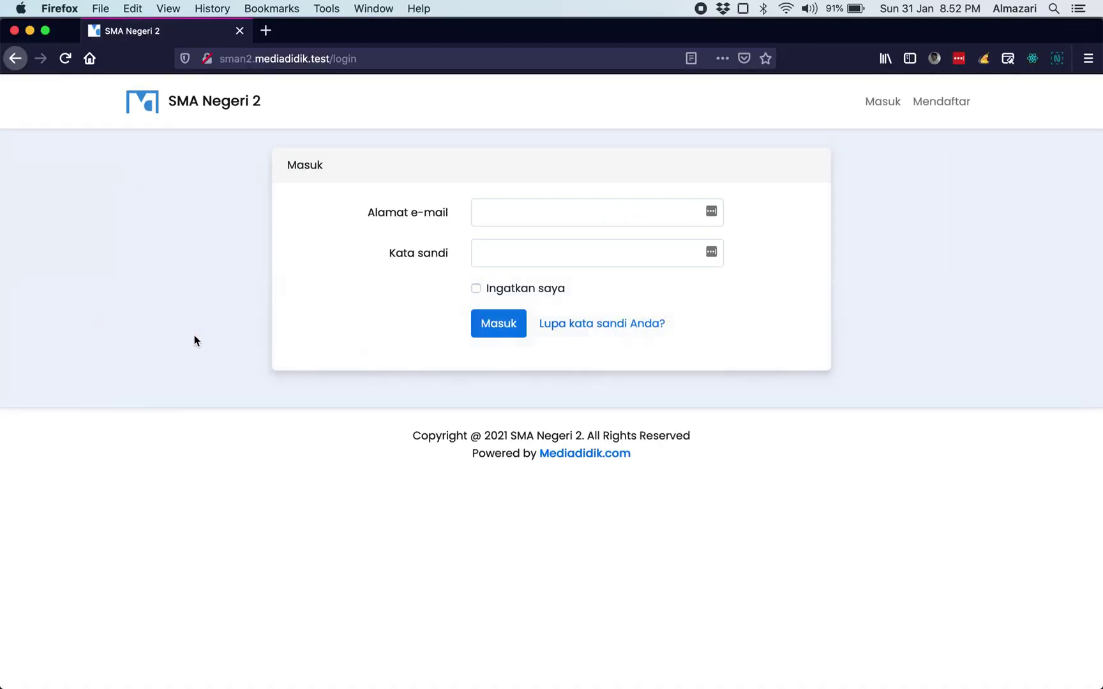
pyautogui.click(499, 223)
pyautogui.press('super+v')
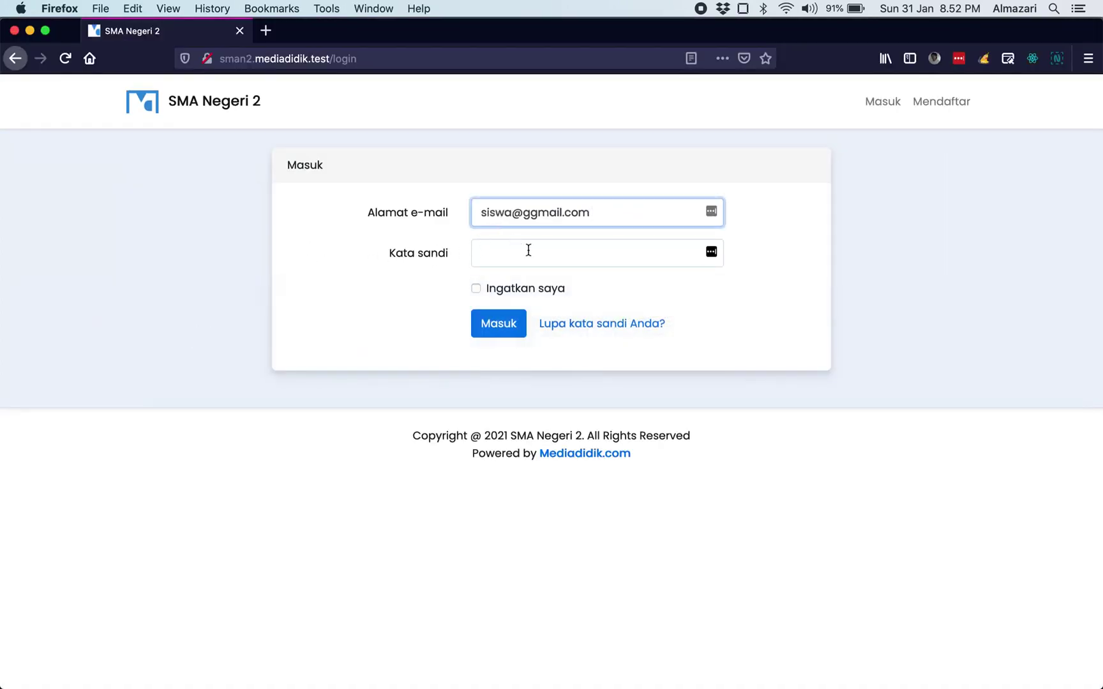
pyautogui.click(527, 249)
pyautogui.write('siswa')
pyautogui.press('BackSpace')
pyautogui.press('BackSpace')
pyautogui.press('BackSpace')
pyautogui.press('BackSpace')
pyautogui.press('BackSpace')
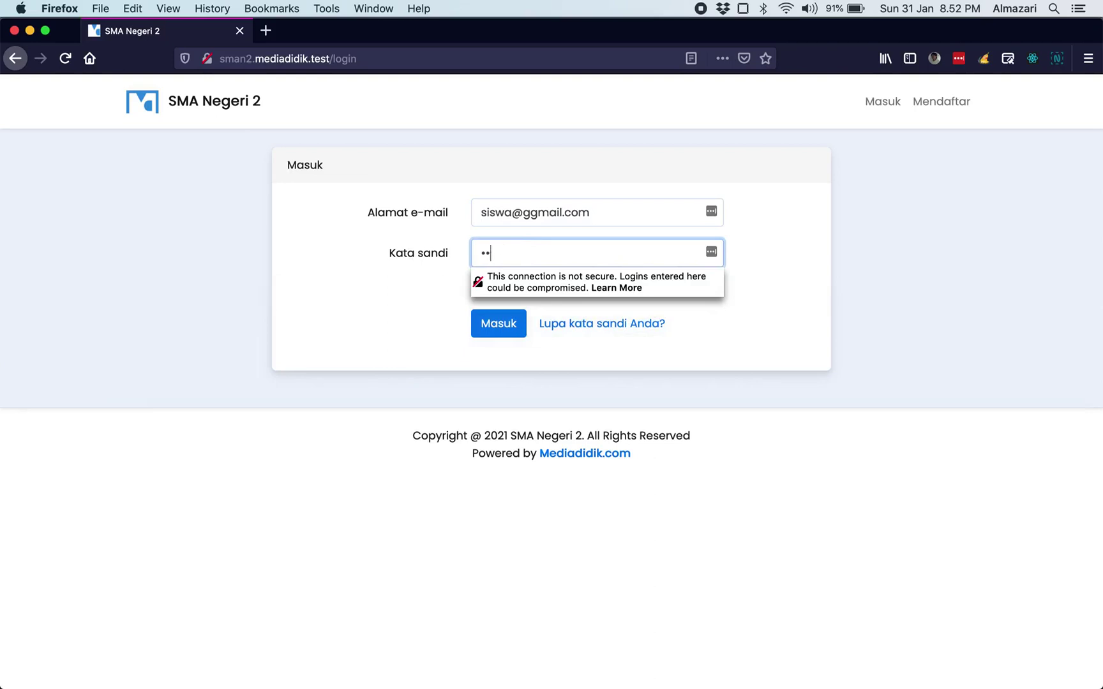
pyautogui.write('rahasia123')
pyautogui.press('Return')
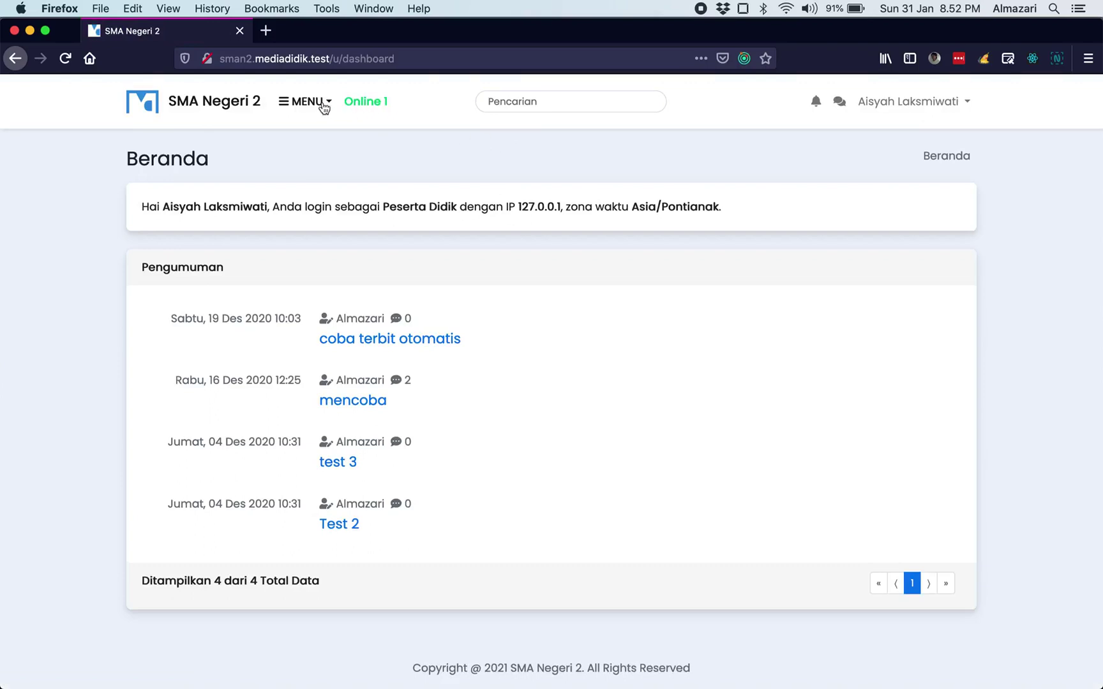
# - Go to the student's Biaya Sekolah page from the main menu
pyautogui.click(319, 102)
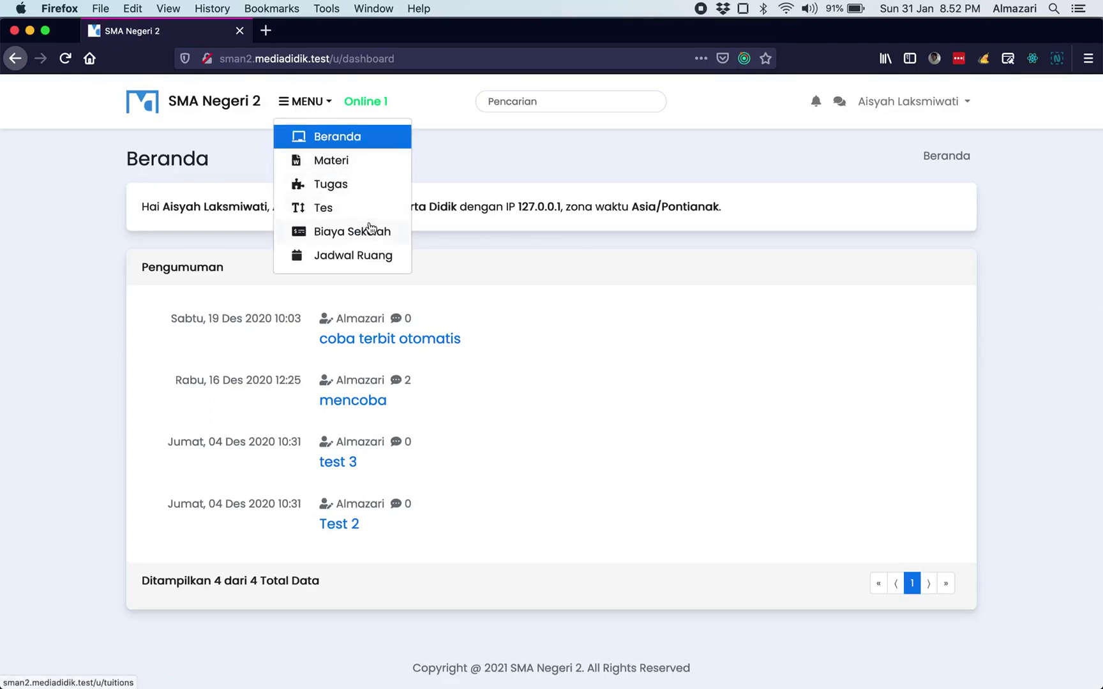
pyautogui.click(510, 166)
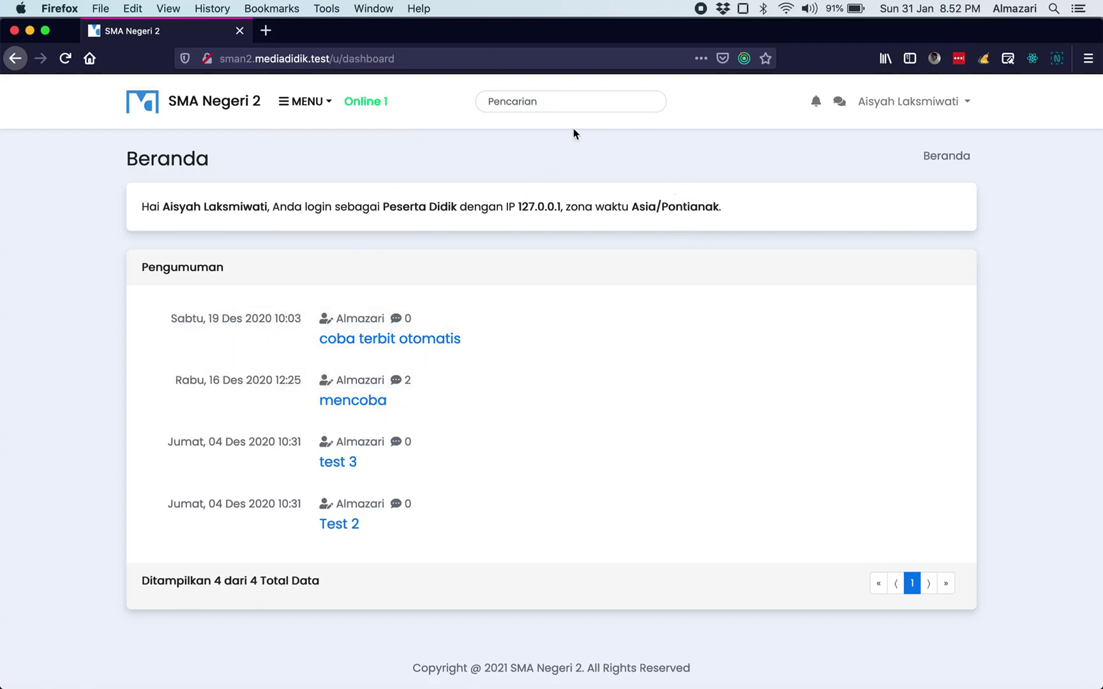
pyautogui.click(317, 107)
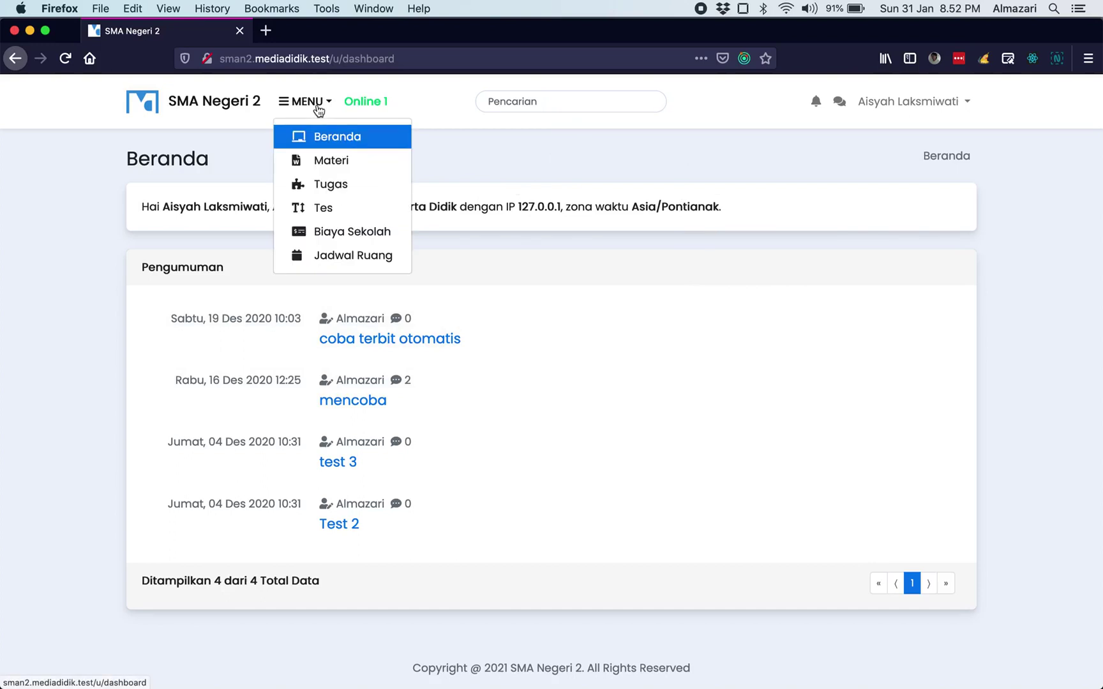
pyautogui.click(339, 232)
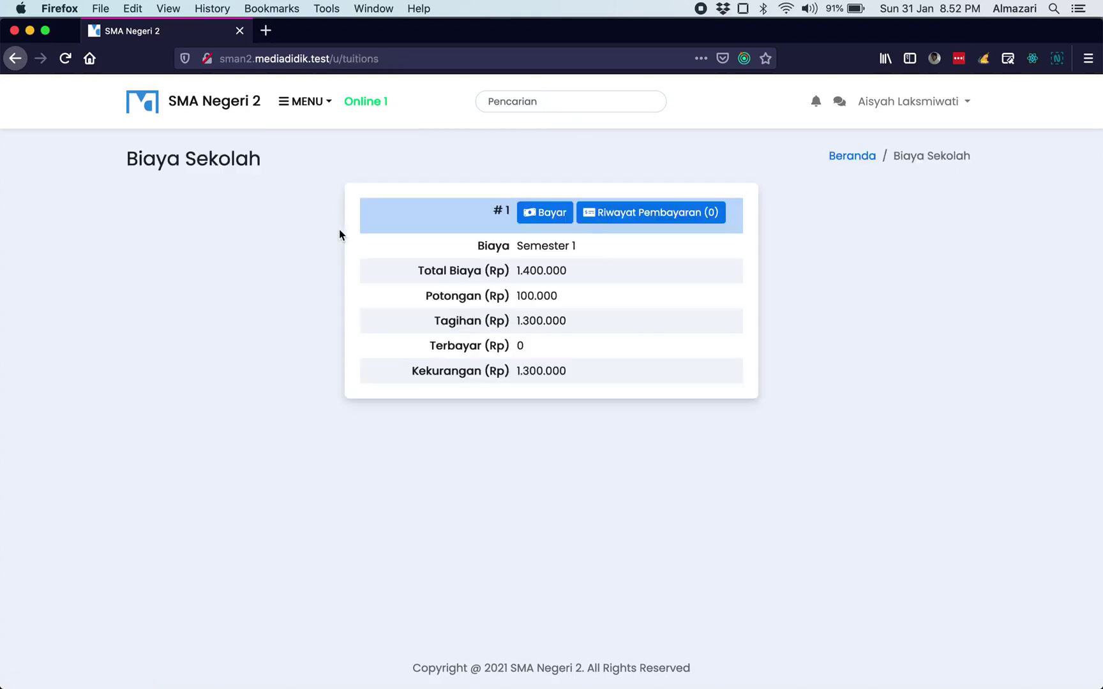
# - Review the 100.000 discount and 1.300.000 bill, then start paying the Semester 1 fee
pyautogui.doubleClick(442, 297)
pyautogui.doubleClick(520, 295)
pyautogui.doubleClick(529, 319)
pyautogui.click(593, 327)
pyautogui.doubleClick(535, 314)
pyautogui.click(569, 287)
pyautogui.click(554, 219)
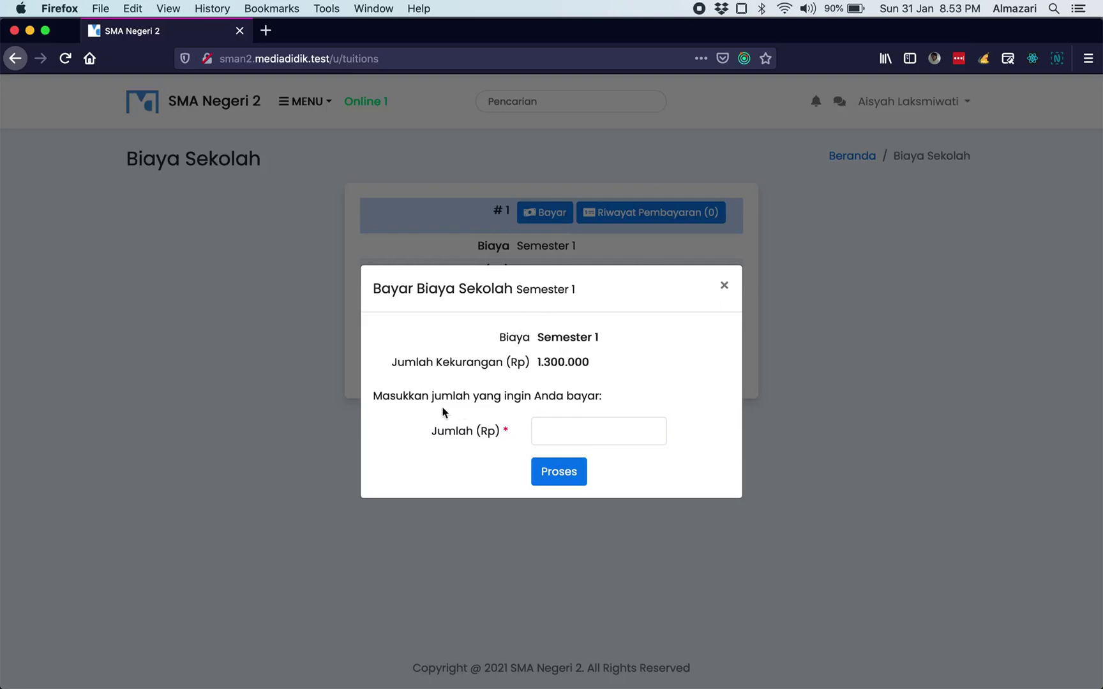
# - Submit a partial payment of 300.000 against the 1.300.000 outstanding
pyautogui.click(580, 431)
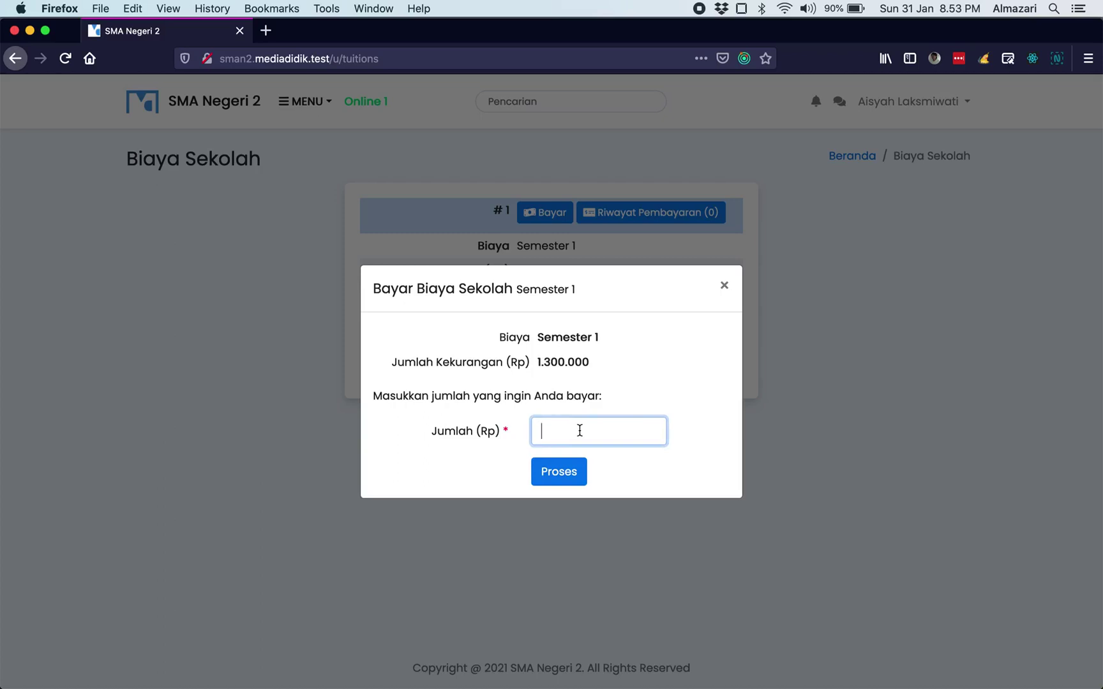
pyautogui.moveTo(536, 362); pyautogui.dragTo(594, 365)
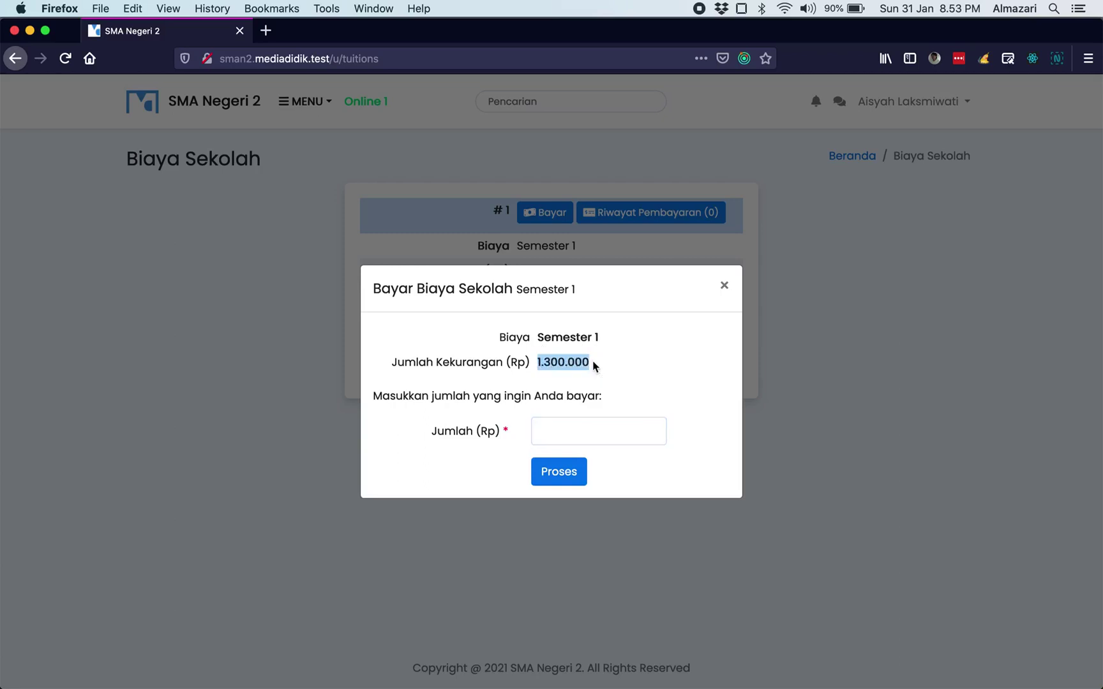
pyautogui.click(593, 365)
pyautogui.click(591, 423)
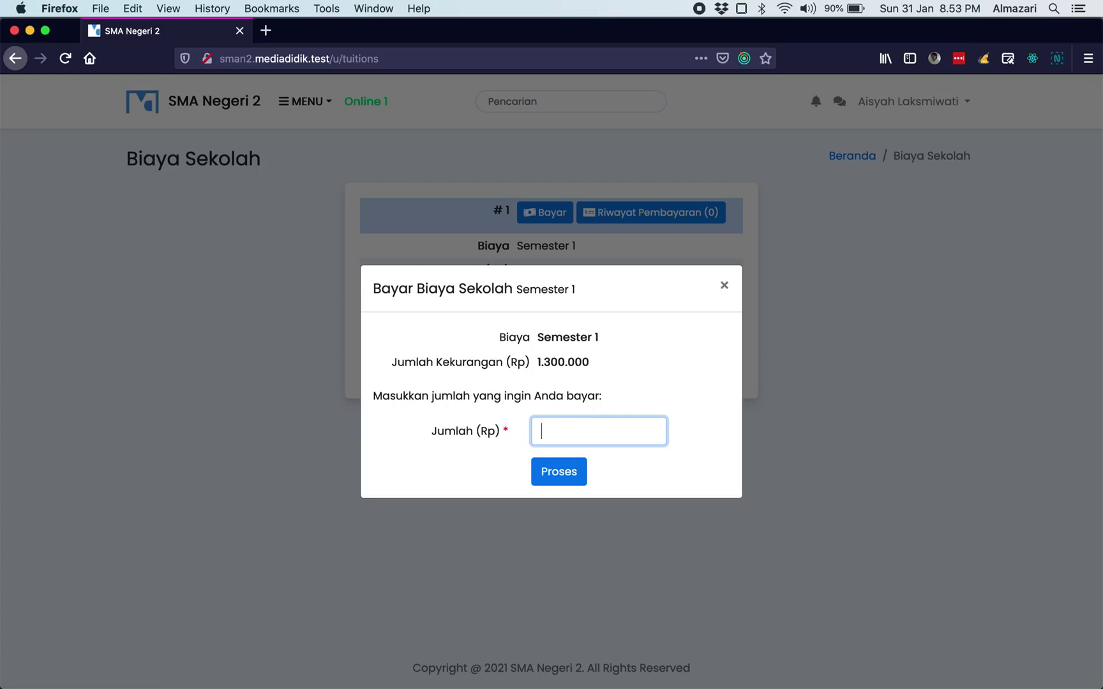
pyautogui.write('300.000')
pyautogui.click(568, 477)
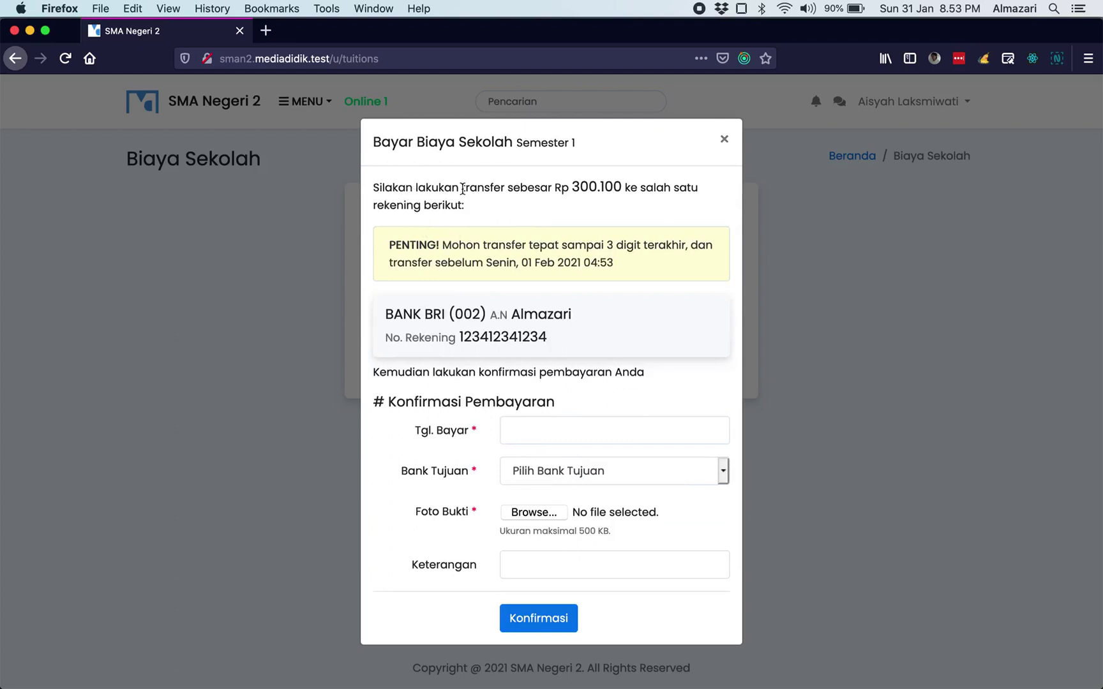
pyautogui.moveTo(573, 188); pyautogui.dragTo(621, 186)
pyautogui.click(624, 208)
pyautogui.moveTo(600, 186); pyautogui.dragTo(622, 185)
pyautogui.moveTo(572, 186); pyautogui.dragTo(598, 184)
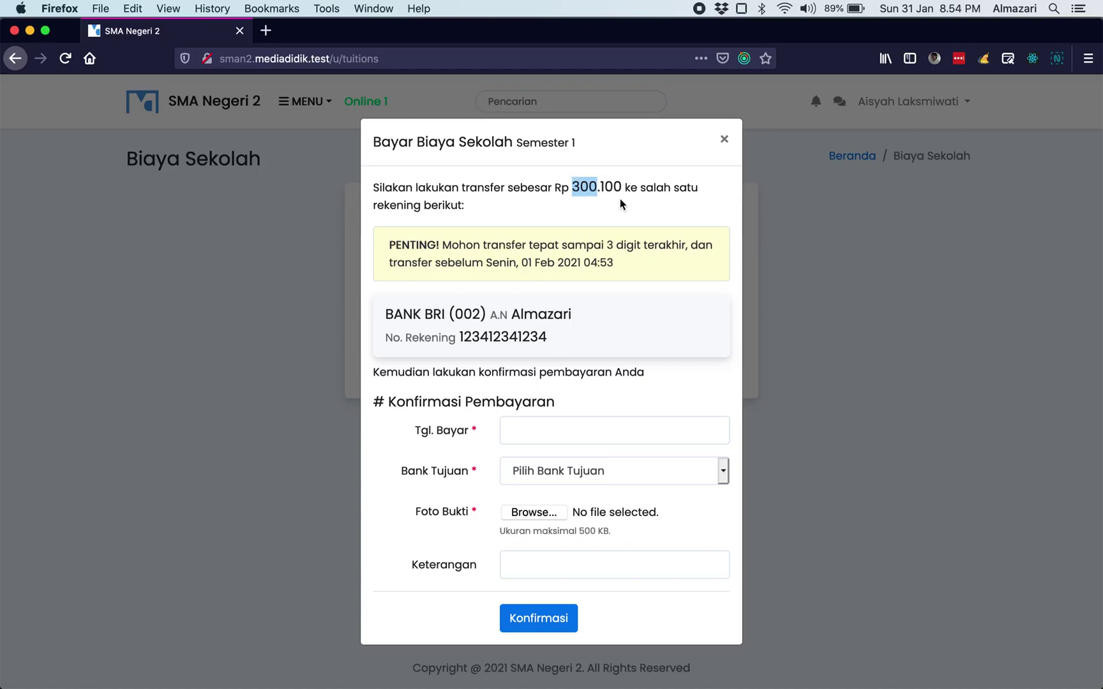
pyautogui.click(620, 199)
pyautogui.click(619, 187)
pyautogui.doubleClick(619, 186)
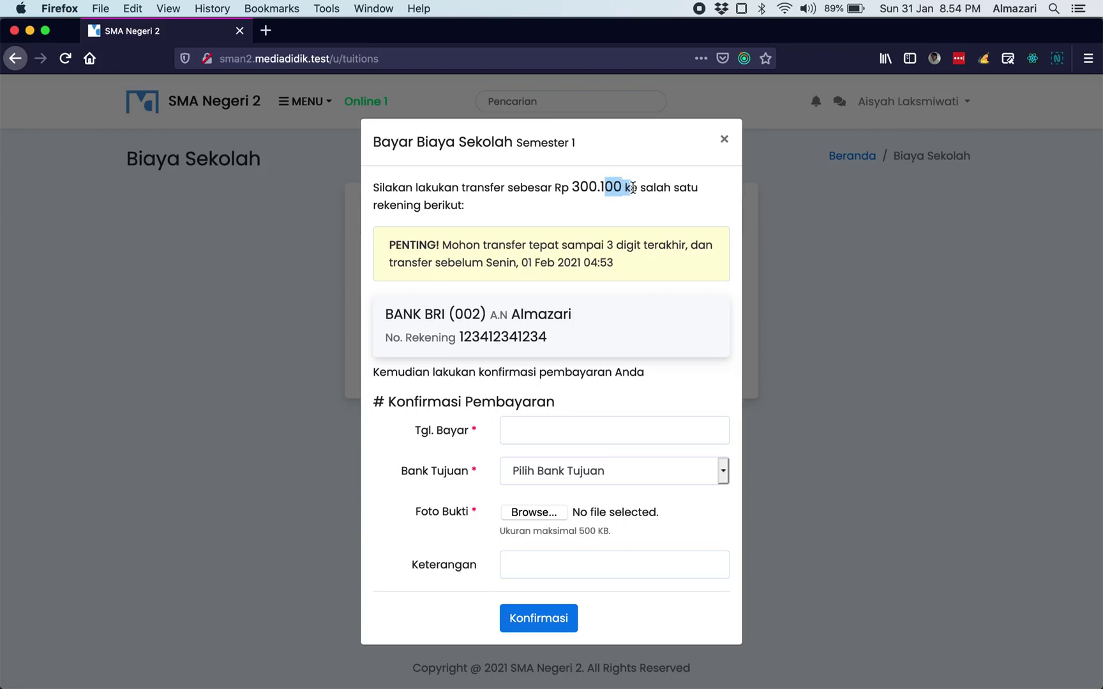
pyautogui.click(641, 247)
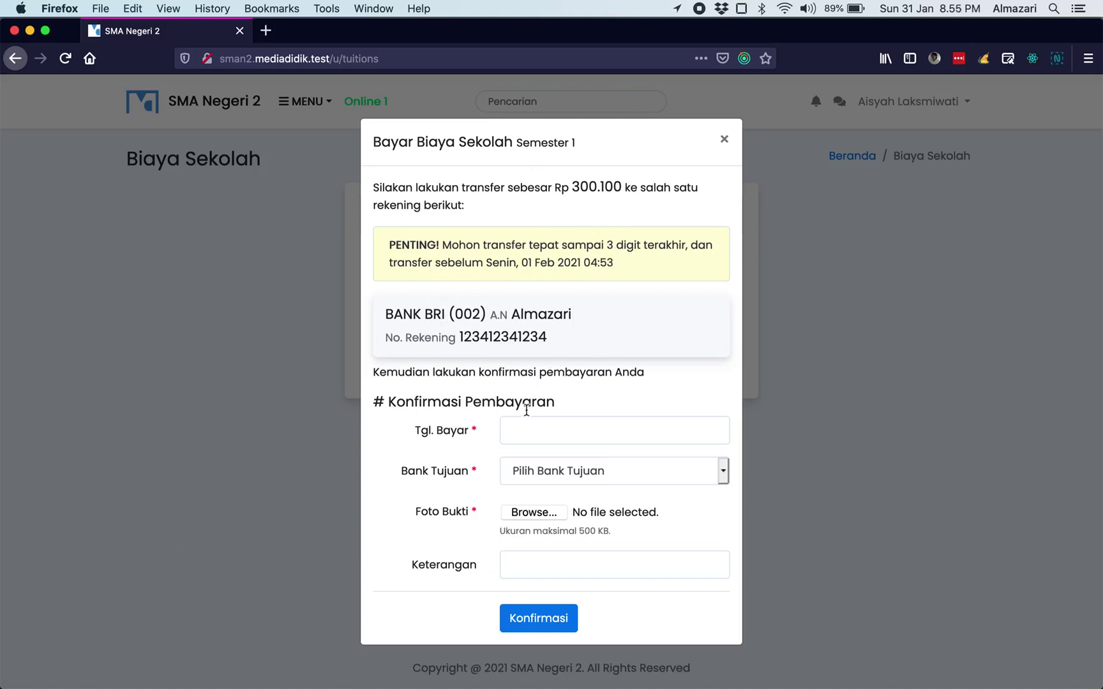
# - Set the payment date to 31/01/2021 21:00
pyautogui.click(581, 428)
pyautogui.click(601, 372)
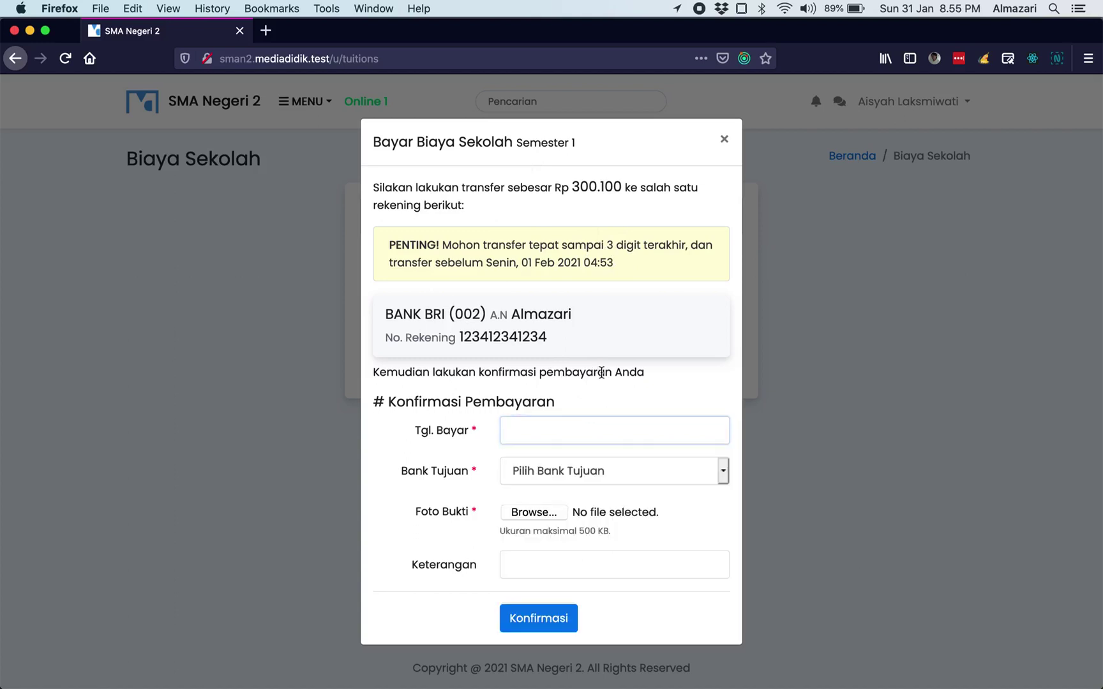
pyautogui.click(555, 428)
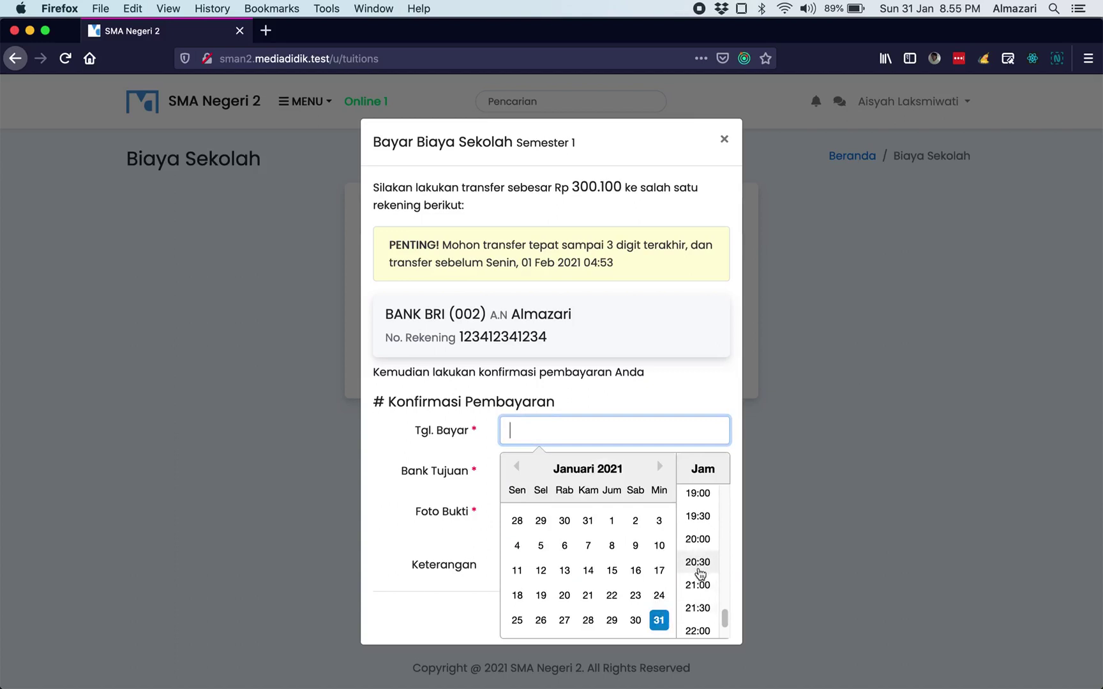
pyautogui.click(700, 585)
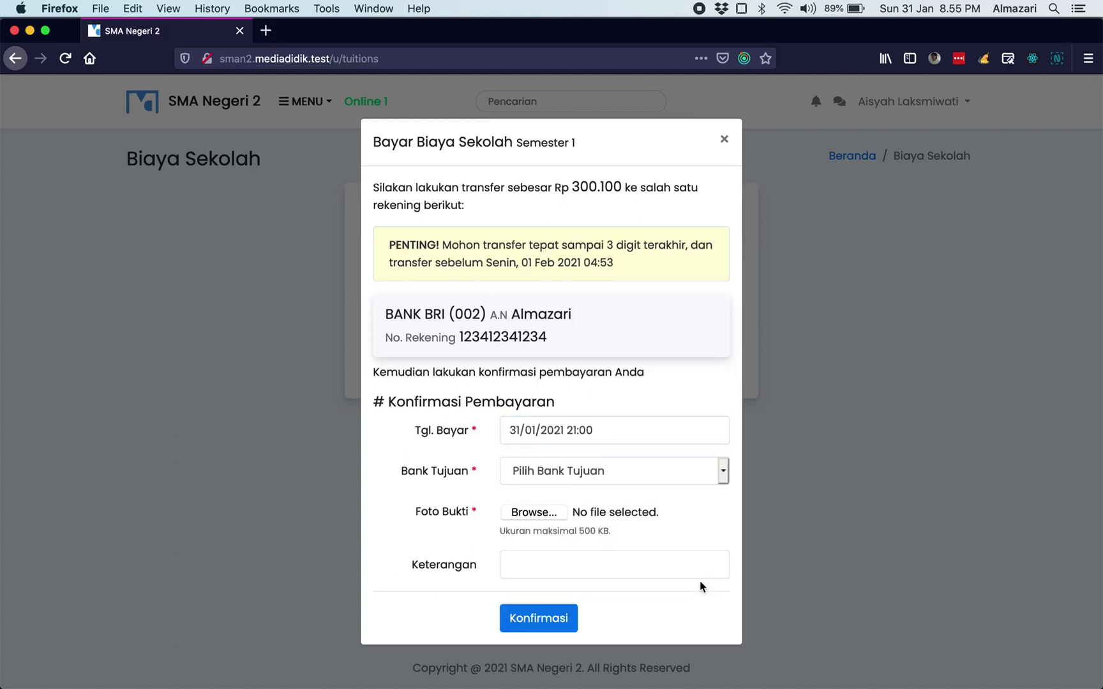
# - Choose BANK BRI as the destination bank
pyautogui.click(618, 482)
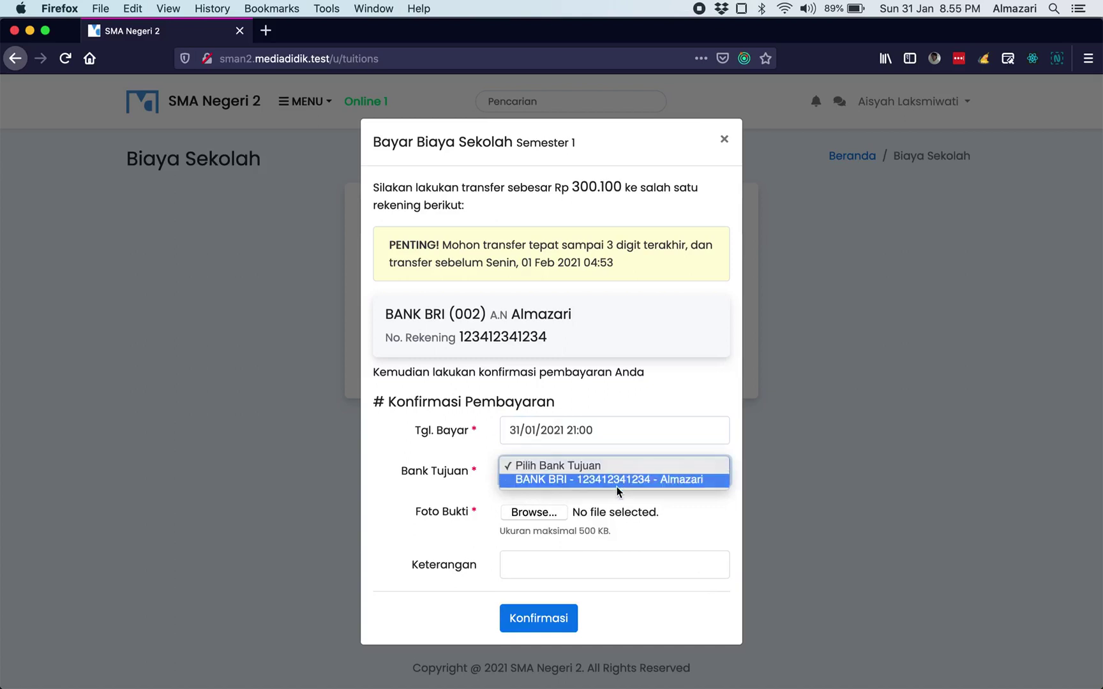
pyautogui.click(618, 480)
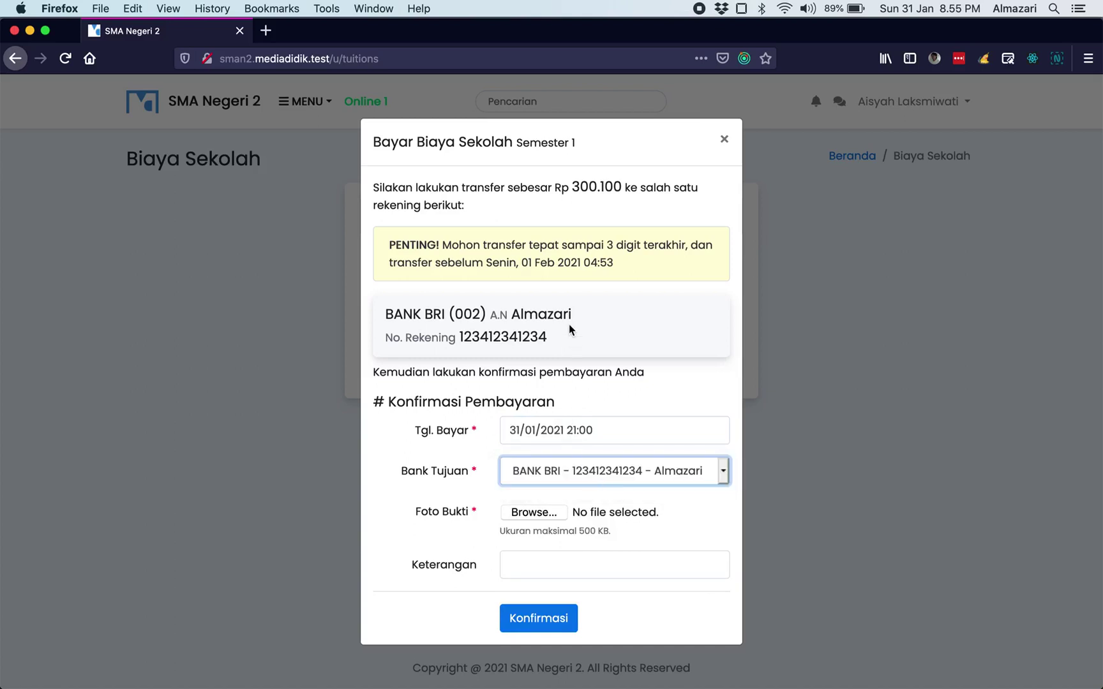
pyautogui.click(604, 346)
pyautogui.click(628, 482)
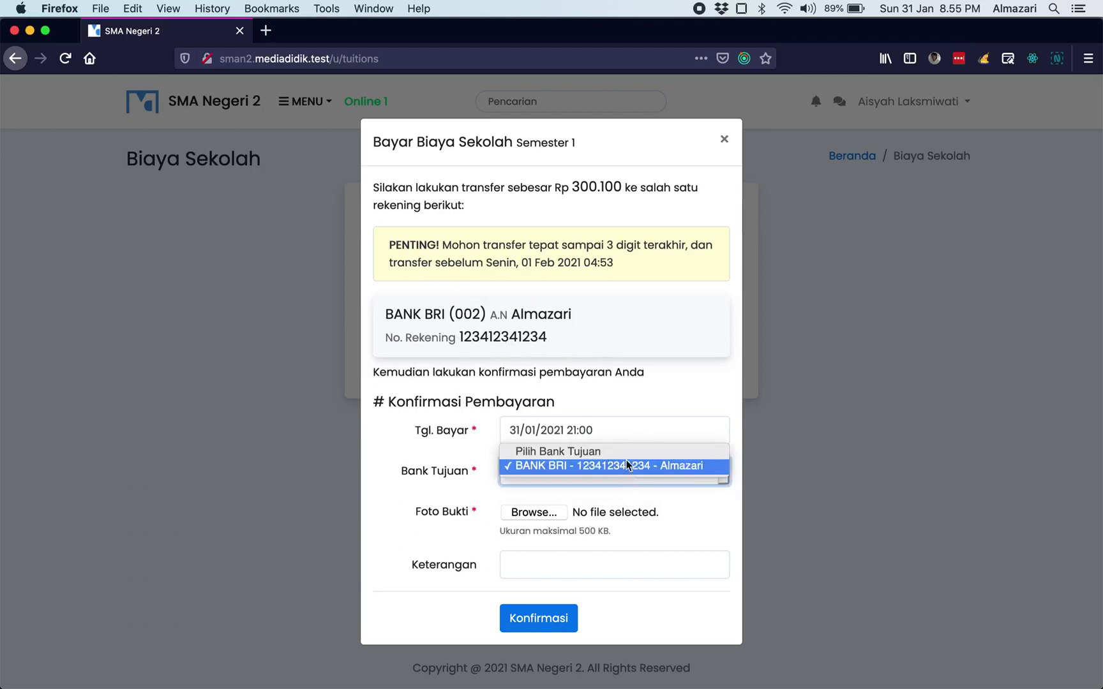
pyautogui.click(628, 470)
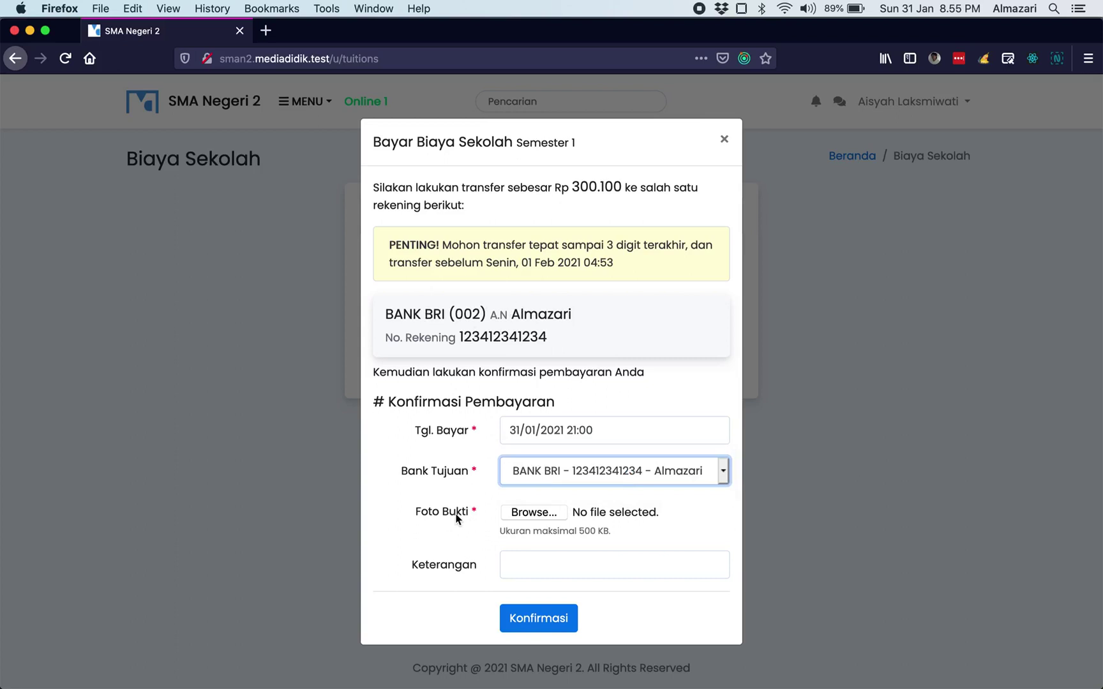
# - Attach rambo-nderes.png from Pictures as the proof of transfer
pyautogui.click(552, 517)
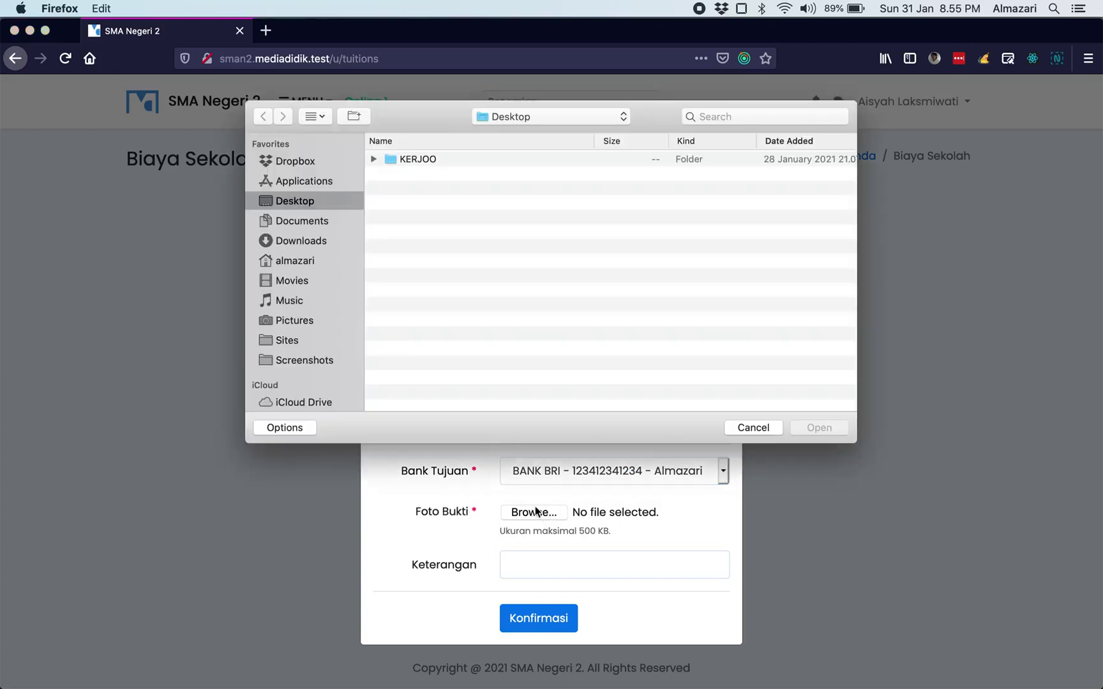
pyautogui.click(306, 361)
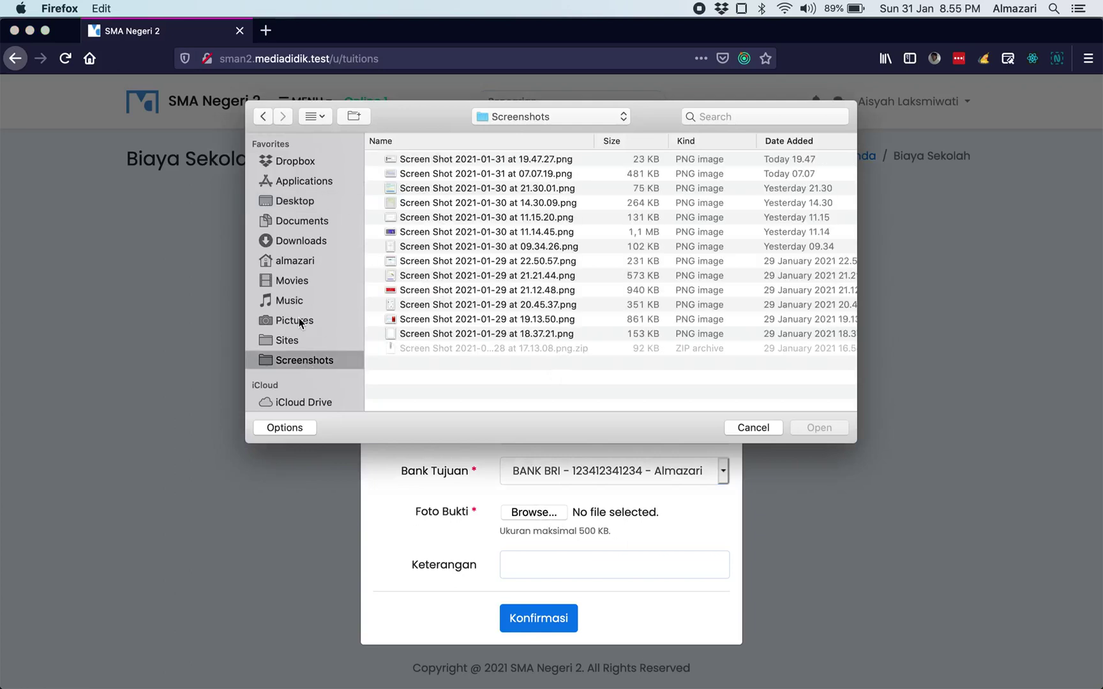
pyautogui.click(300, 321)
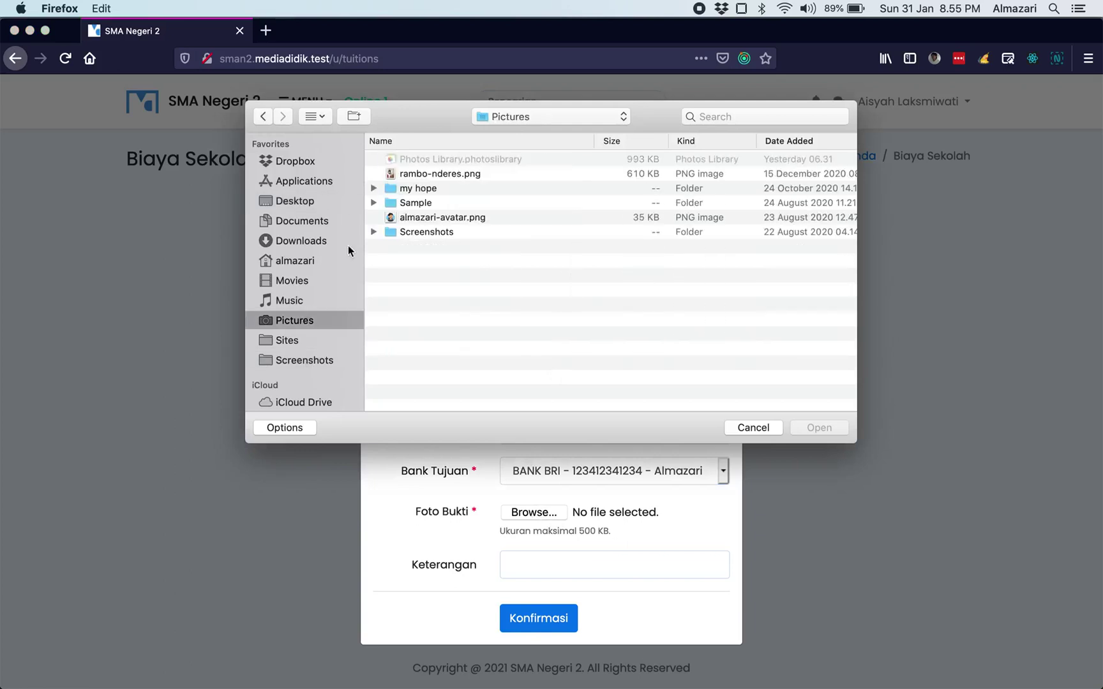
pyautogui.click(461, 176)
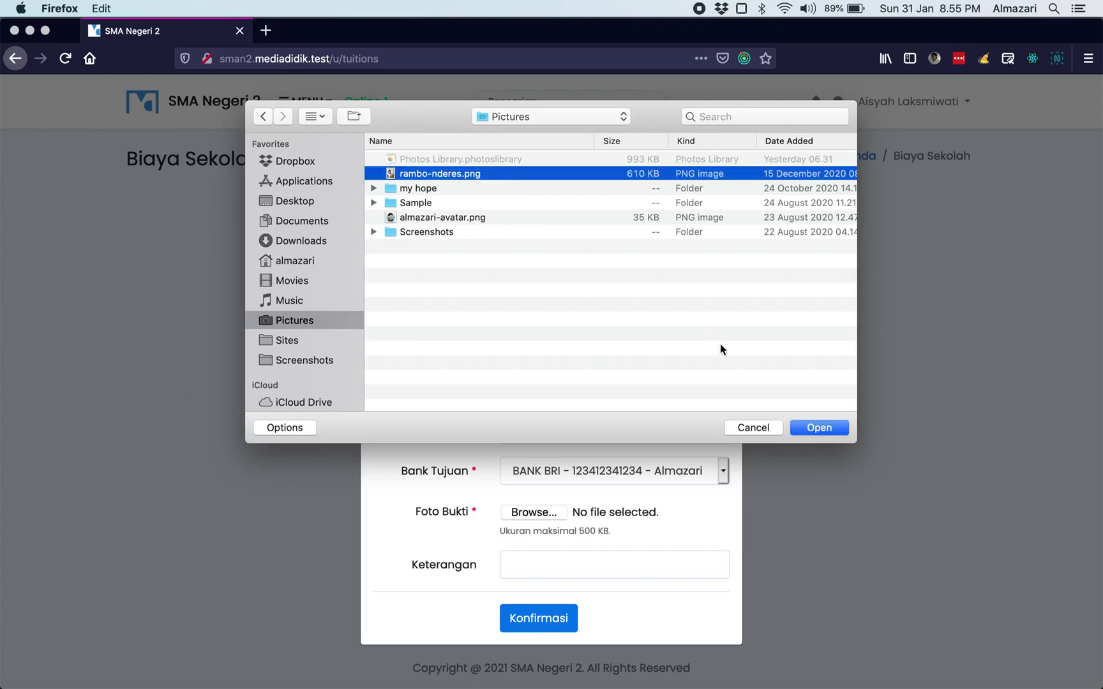
pyautogui.click(819, 427)
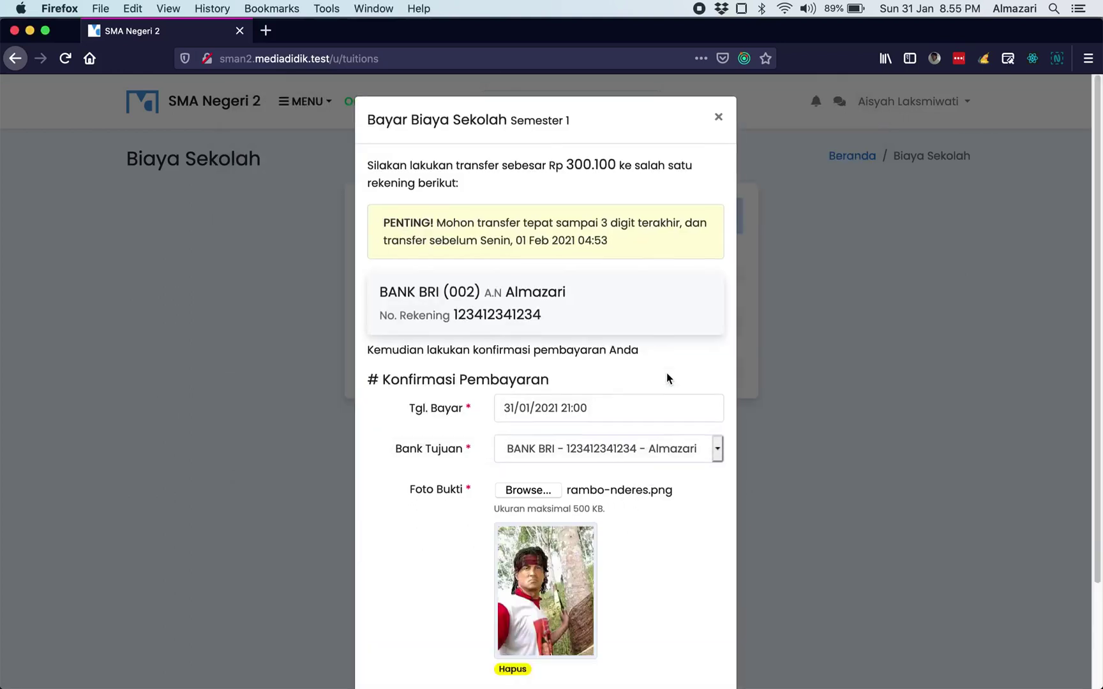
# - Copy the amount 300.100 and paste it into the Keterangan note
pyautogui.scroll(-4, 667, 373)
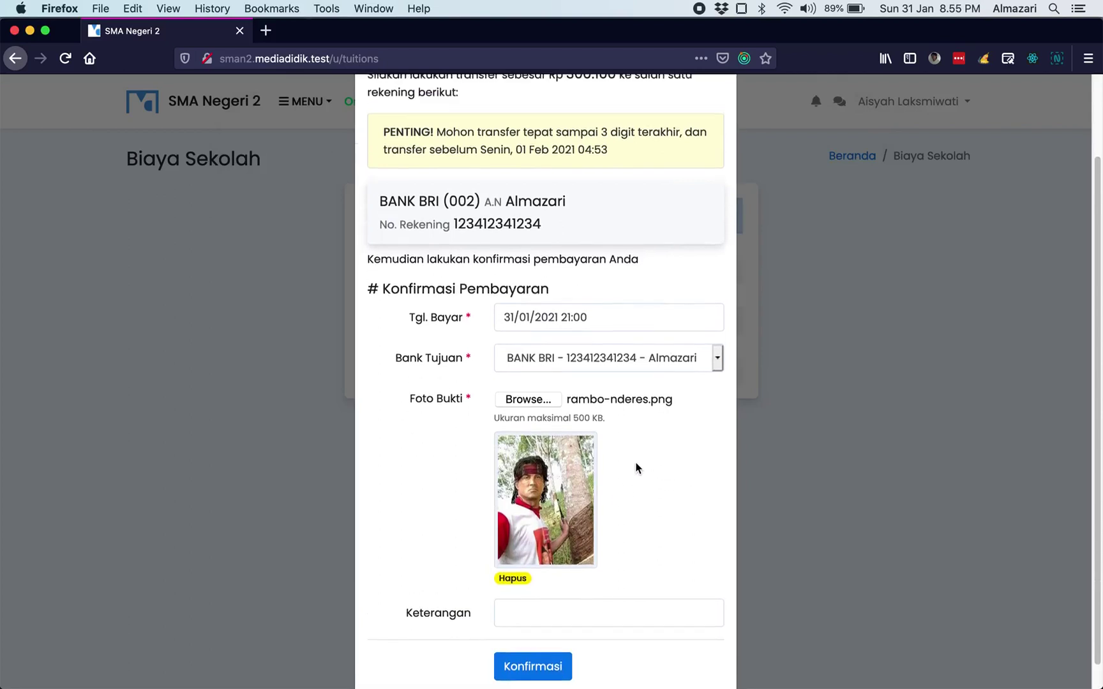
pyautogui.click(562, 582)
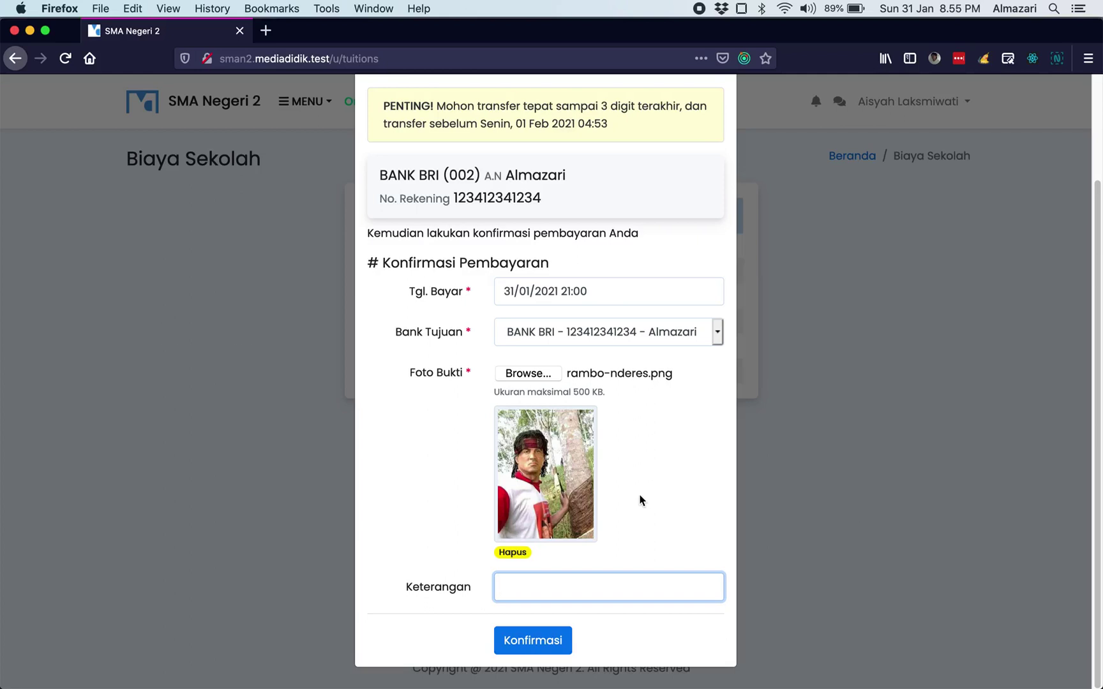
pyautogui.scroll(5, 640, 500)
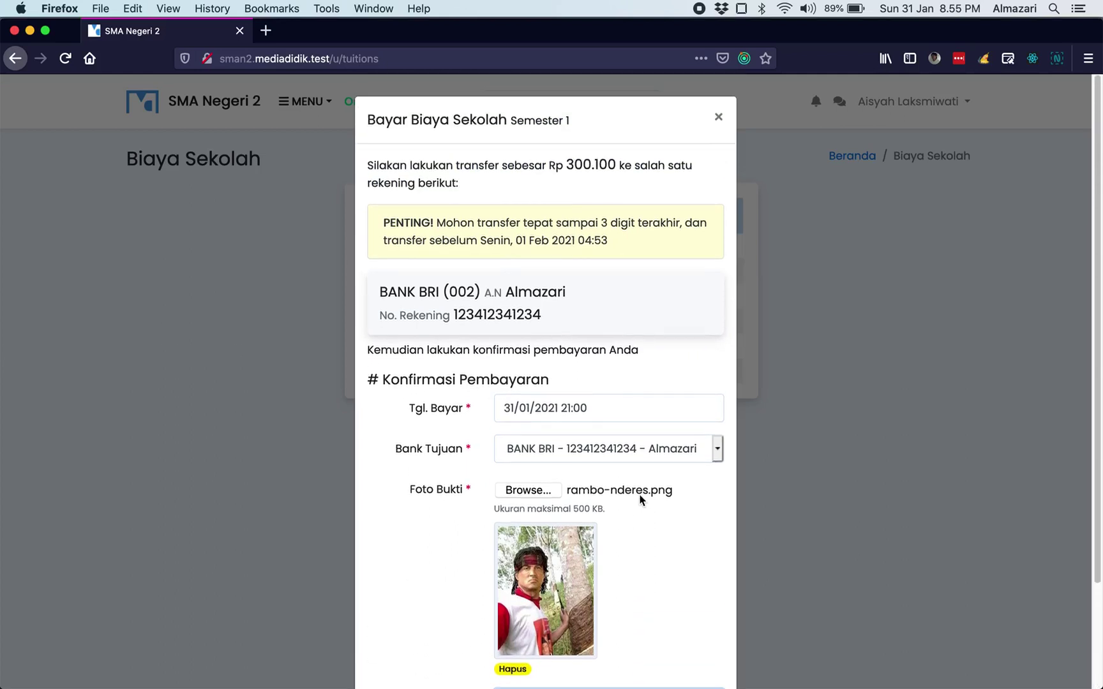
pyautogui.moveTo(568, 164); pyautogui.dragTo(617, 164)
pyautogui.press('super+c')
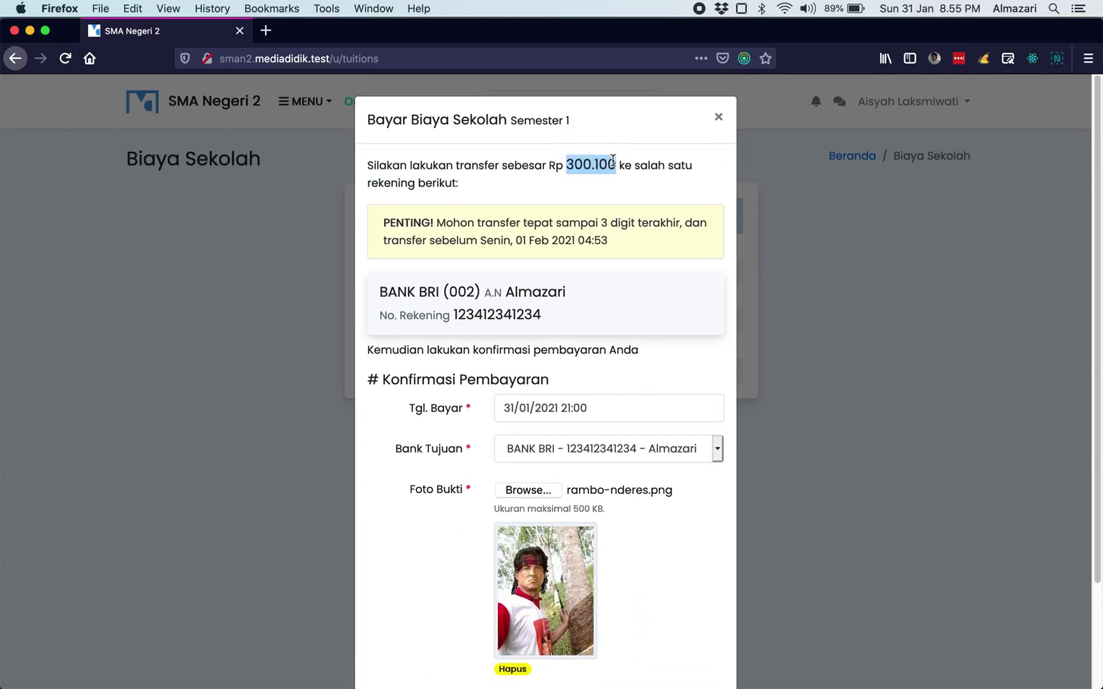
pyautogui.scroll(-3, 589, 394)
pyautogui.click(537, 583)
pyautogui.press('super+v')
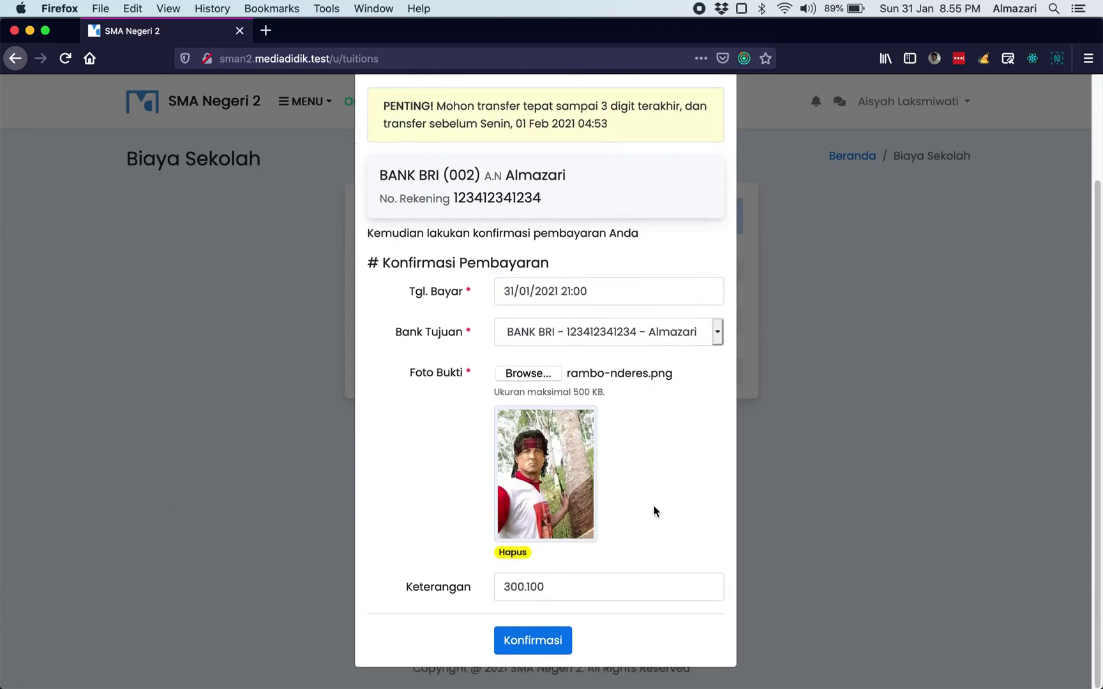
# - Replace the oversized proof photo with the smaller almazari-avatar.png image
pyautogui.click(544, 642)
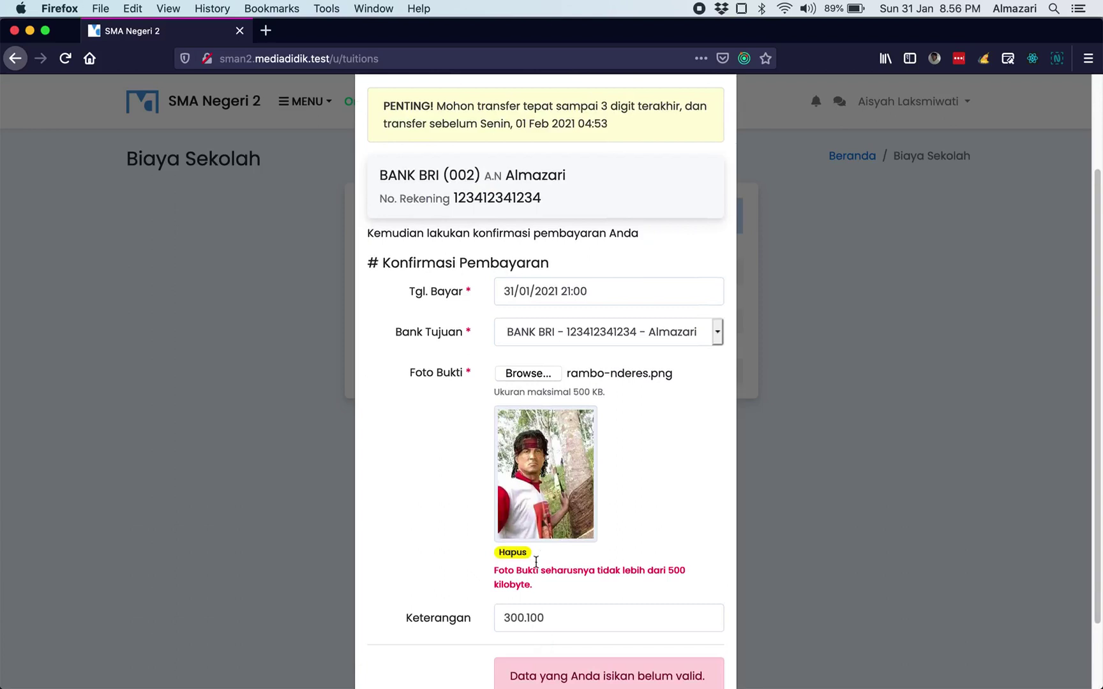
pyautogui.scroll(-2, 546, 551)
pyautogui.click(512, 497)
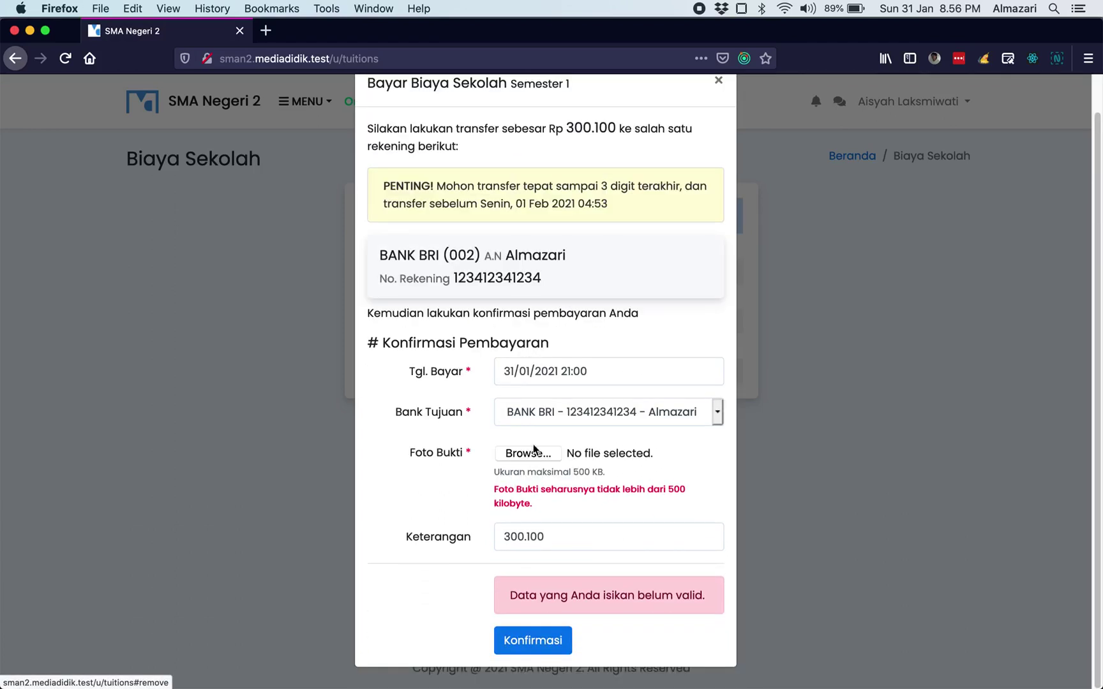
pyautogui.click(528, 454)
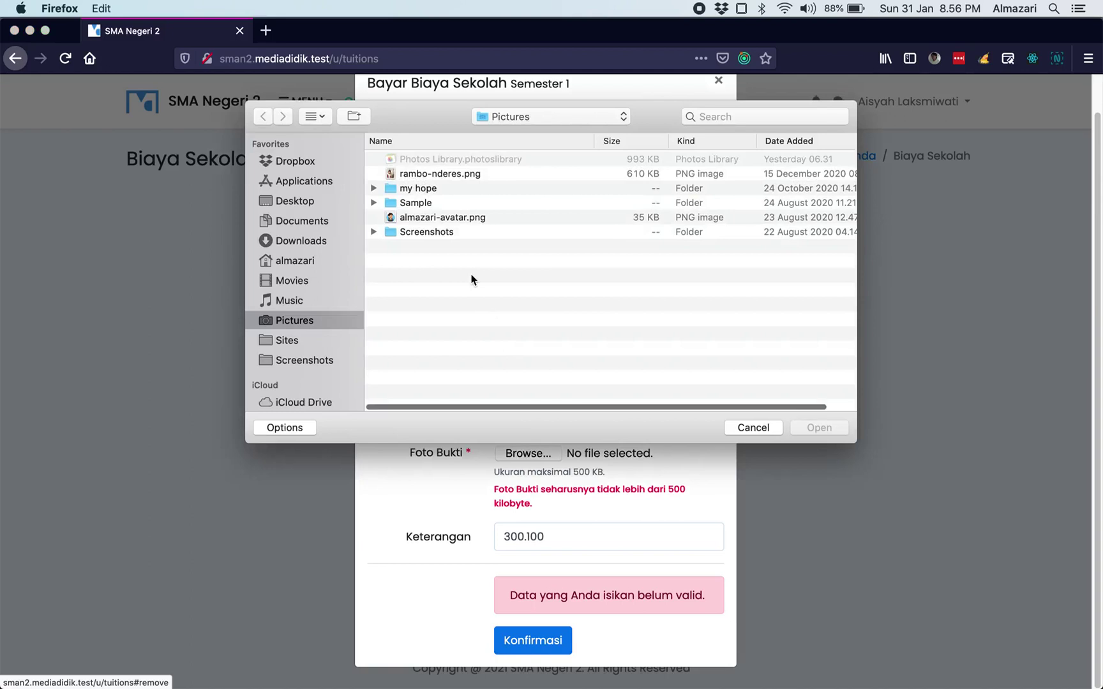
pyautogui.click(476, 219)
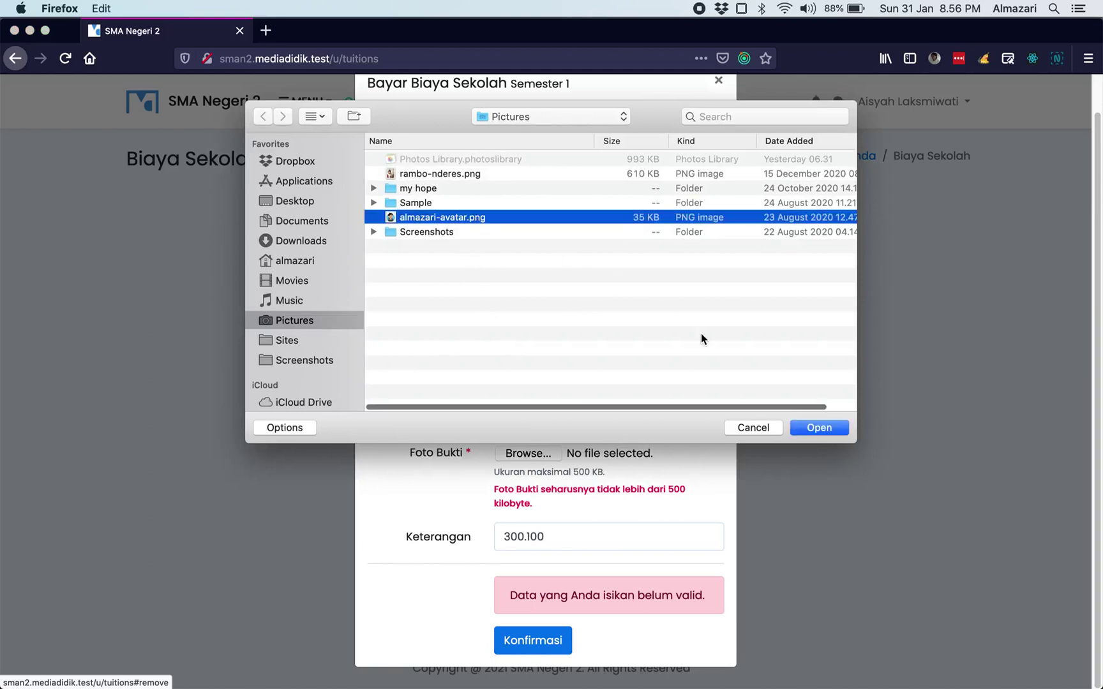
pyautogui.click(808, 428)
# - Resubmit the payment confirmation and close the payment window
pyautogui.scroll(-5, 632, 423)
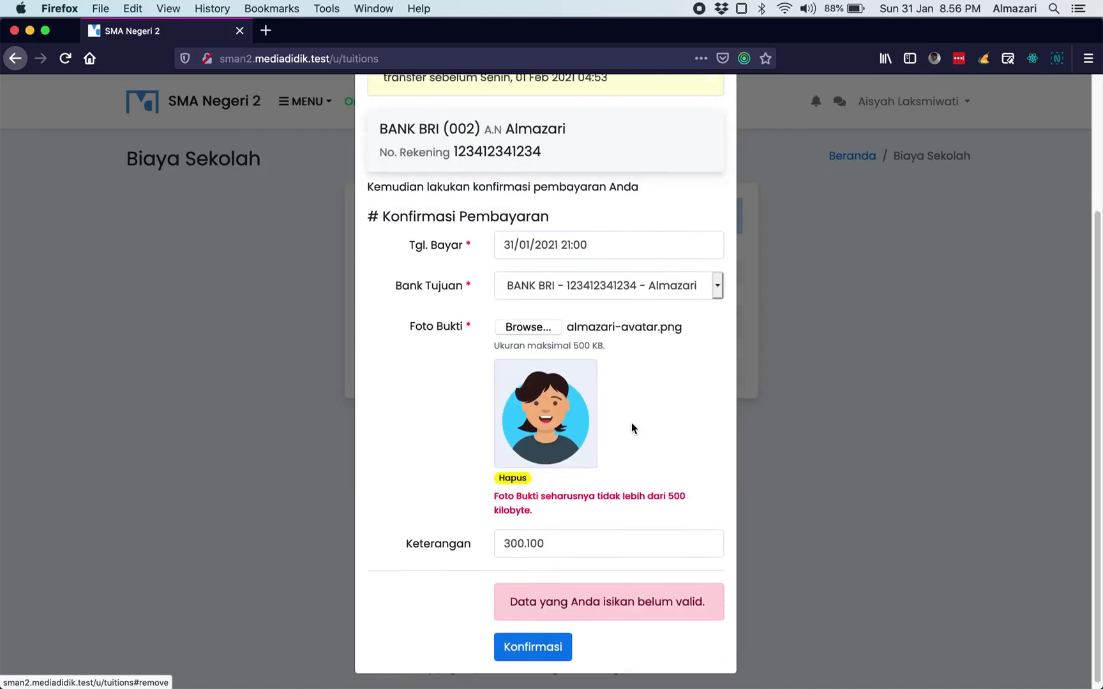
pyautogui.click(534, 638)
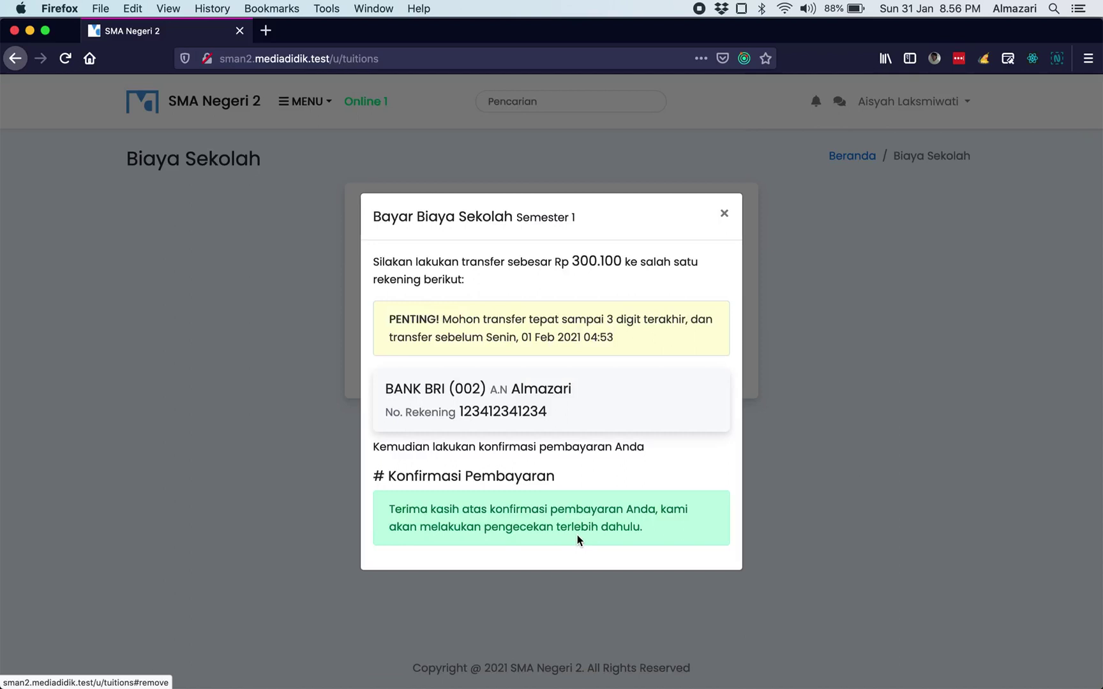
pyautogui.click(724, 214)
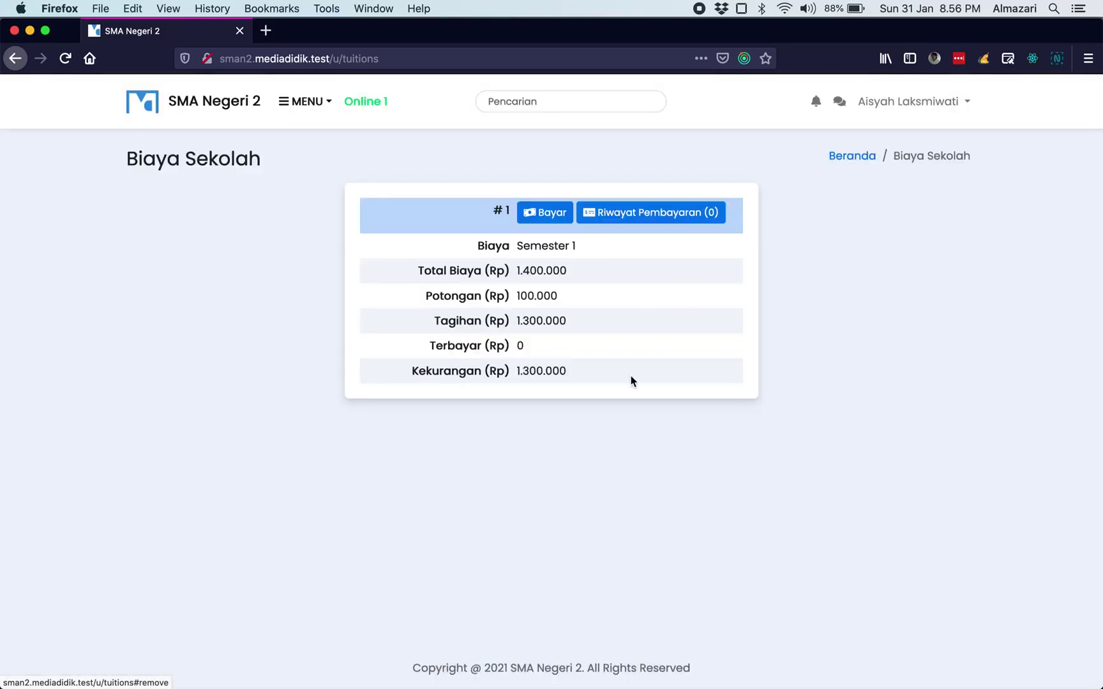
# - Return to the admin browser, close the leftover tabs and open the school fee payments page
pyautogui.press('super+Tab')
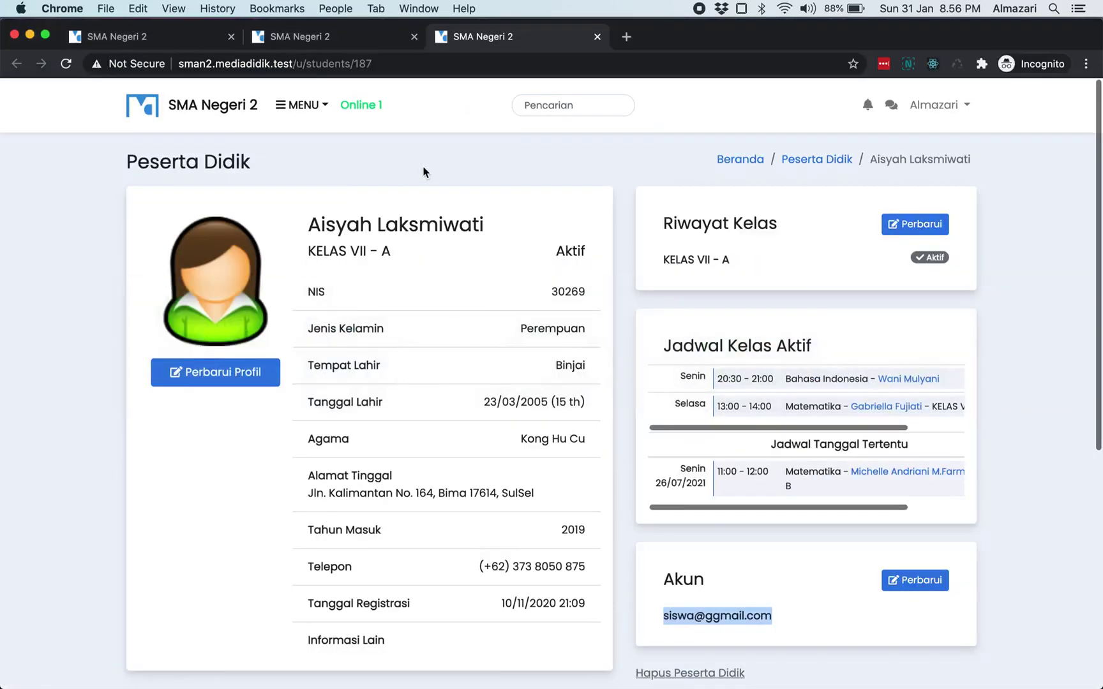
pyautogui.click(423, 173)
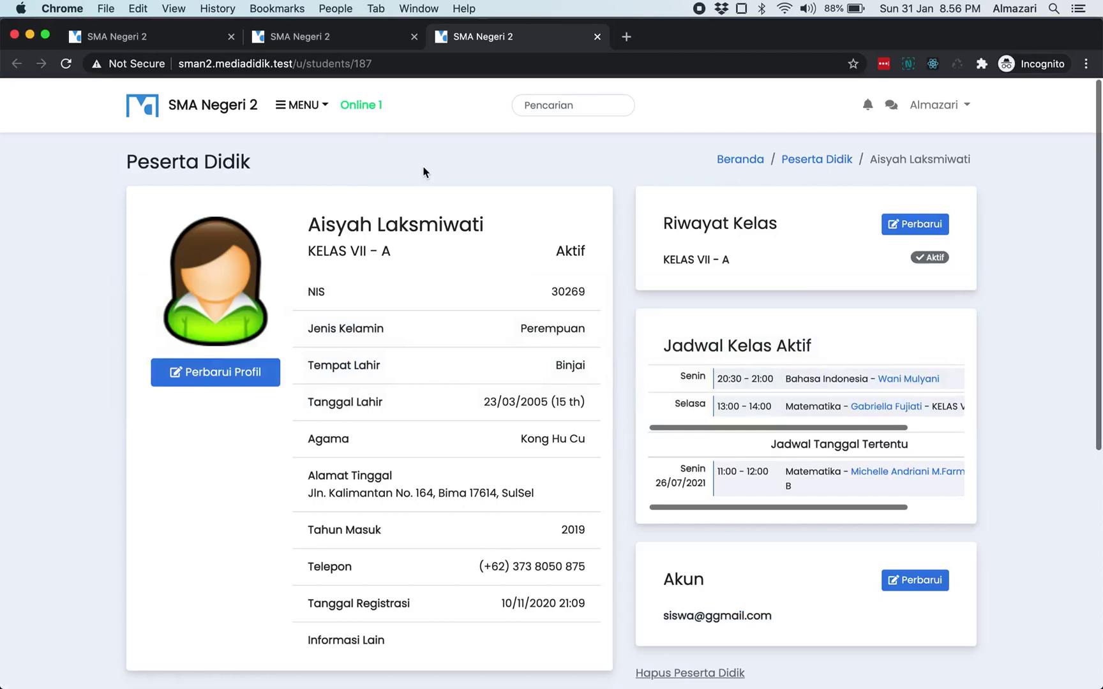
pyautogui.click(597, 37)
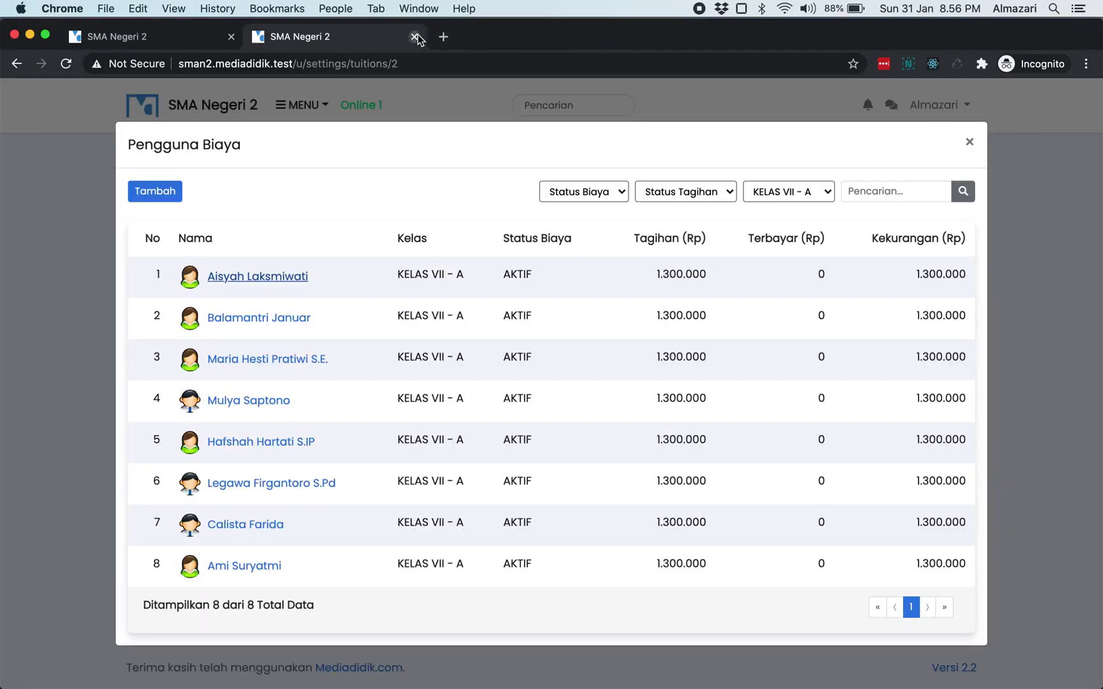
pyautogui.click(416, 36)
pyautogui.click(253, 109)
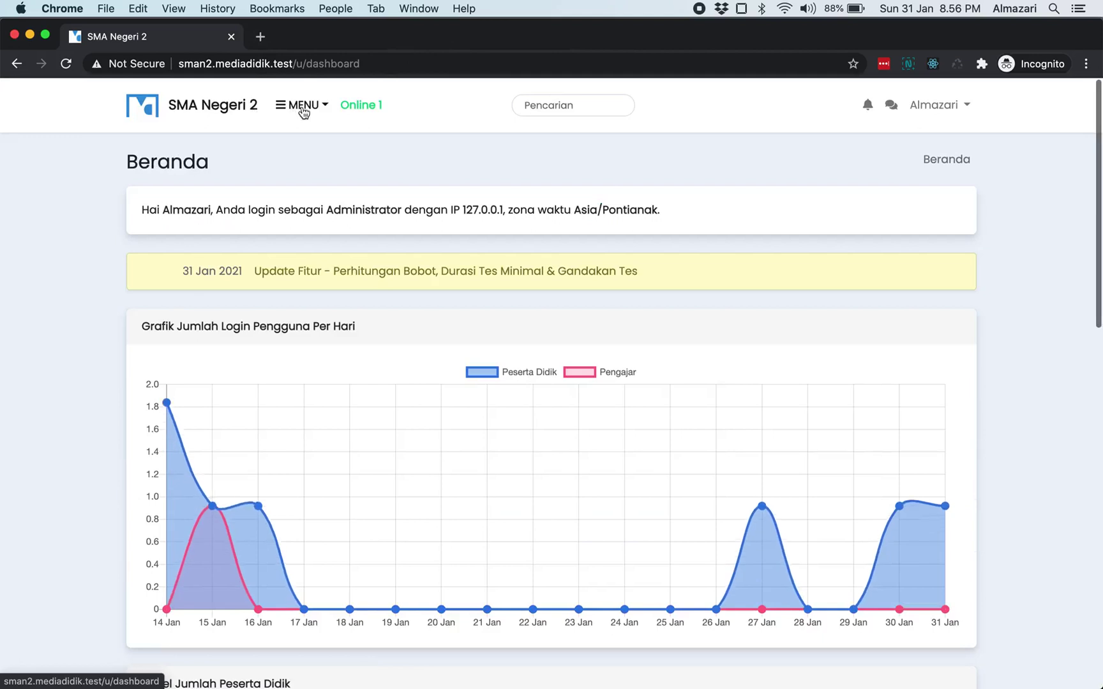
pyautogui.click(296, 105)
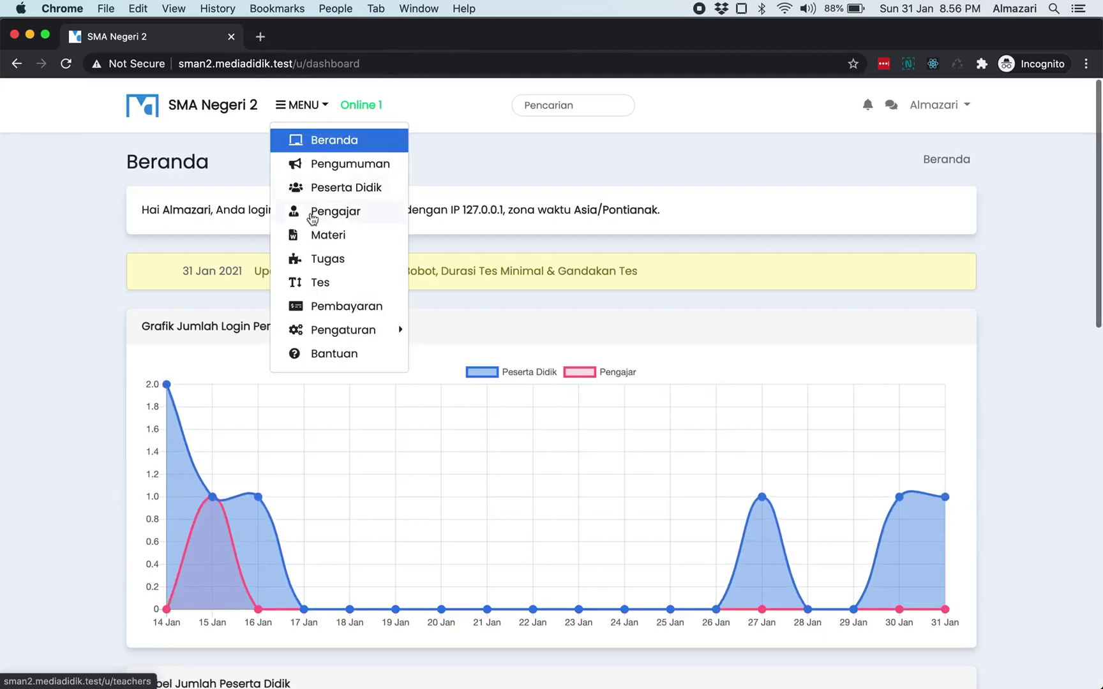
pyautogui.click(347, 306)
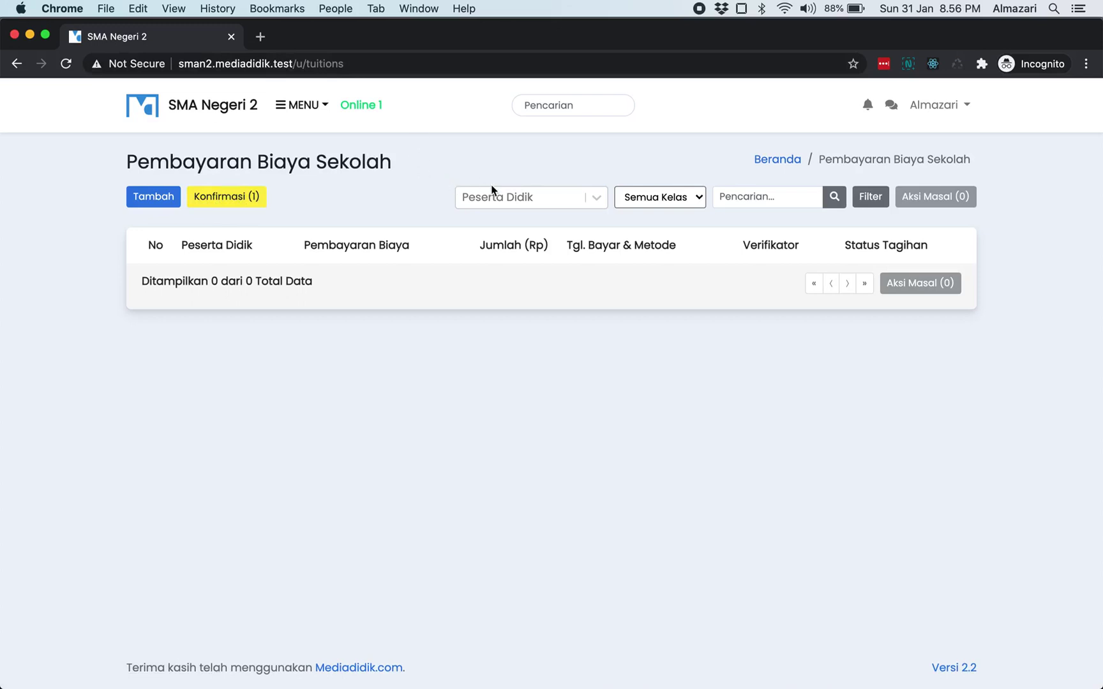
# - Check notifications and messages, then reopen school fee payments and its pending confirmations
pyautogui.click(866, 105)
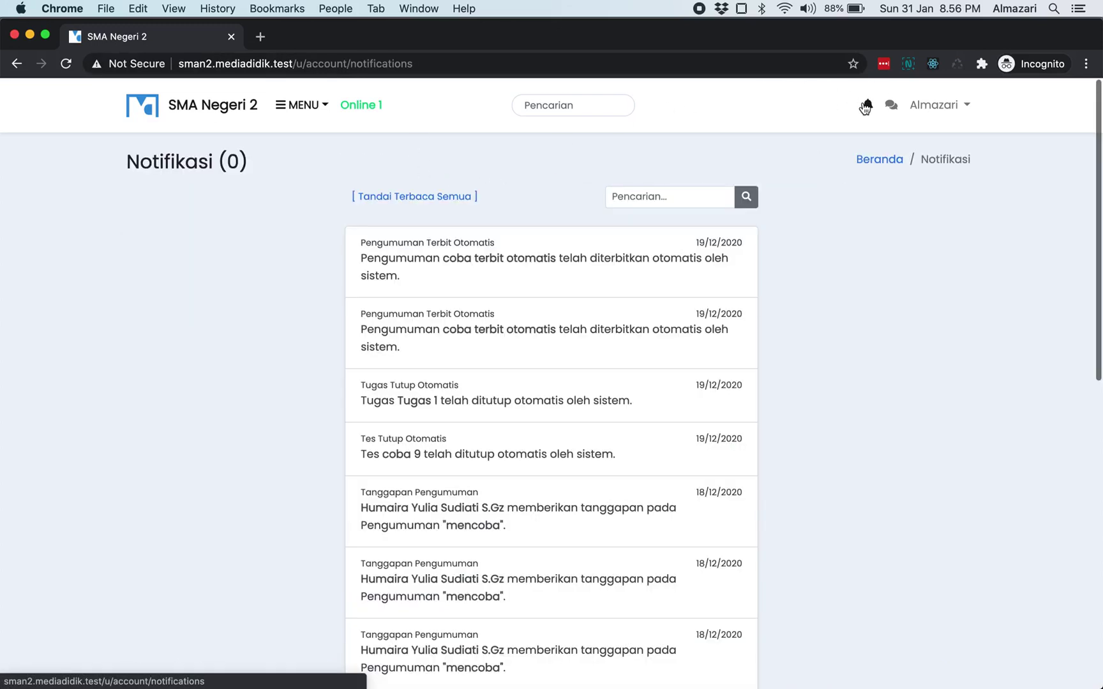
pyautogui.click(890, 107)
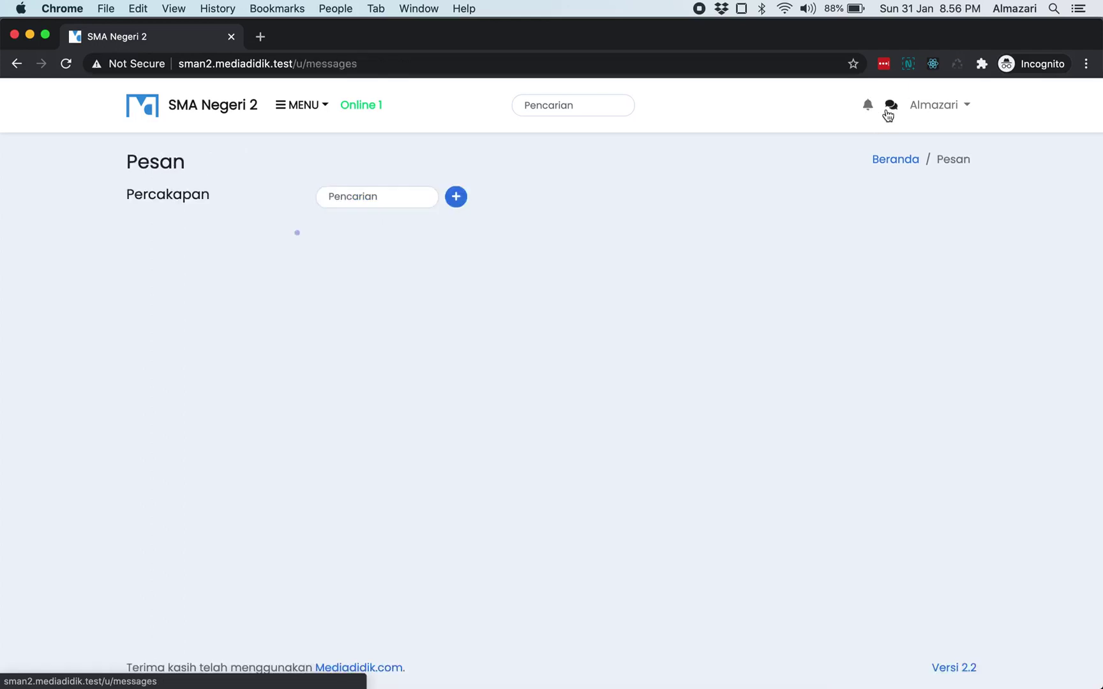
pyautogui.click(868, 108)
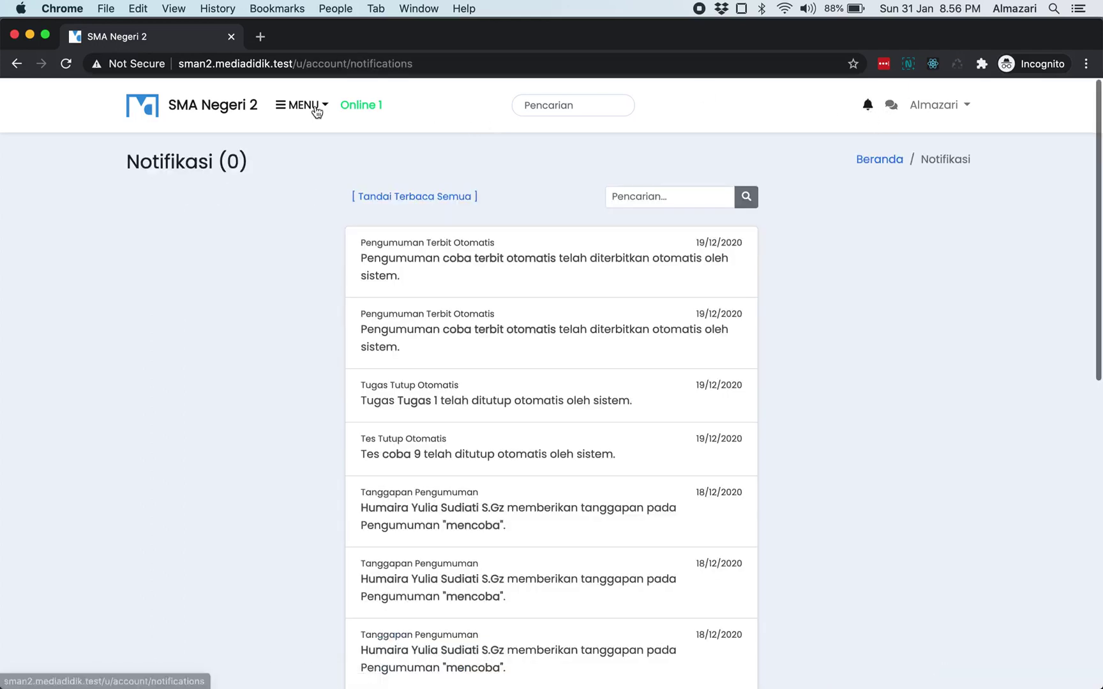
pyautogui.click(315, 106)
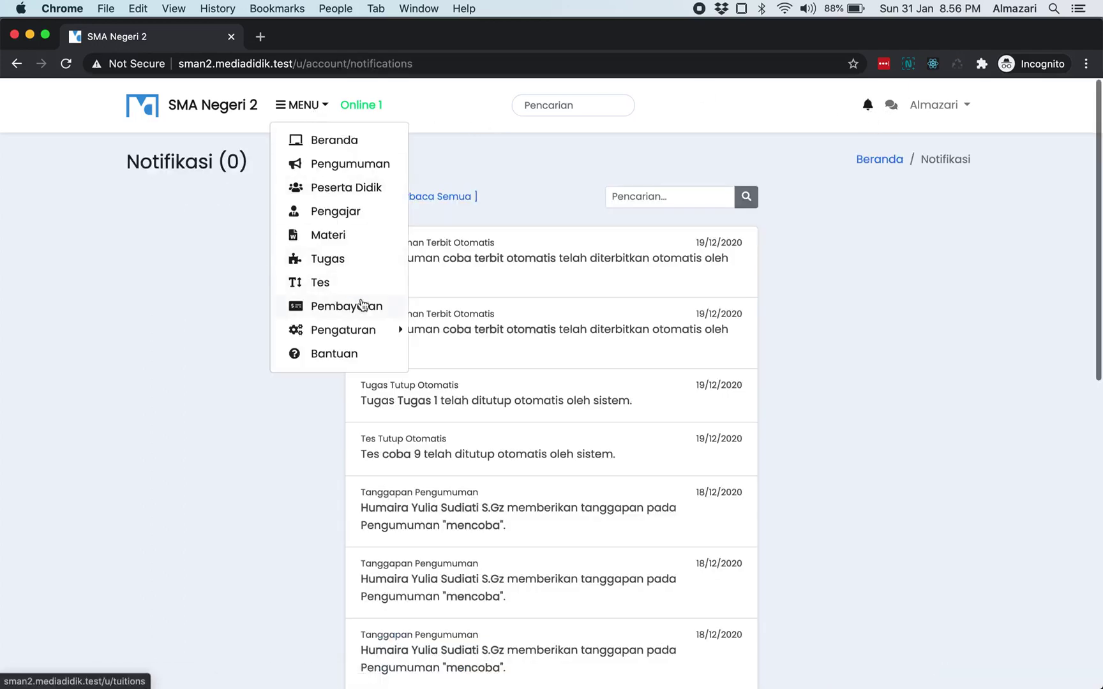
pyautogui.click(363, 305)
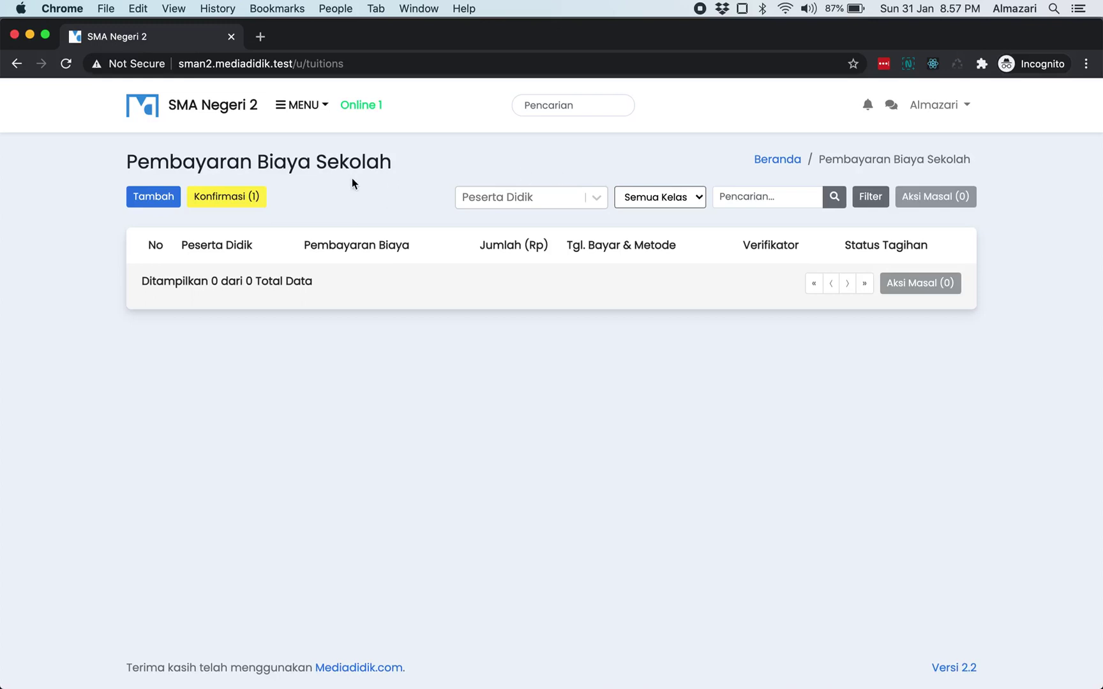
pyautogui.click(257, 198)
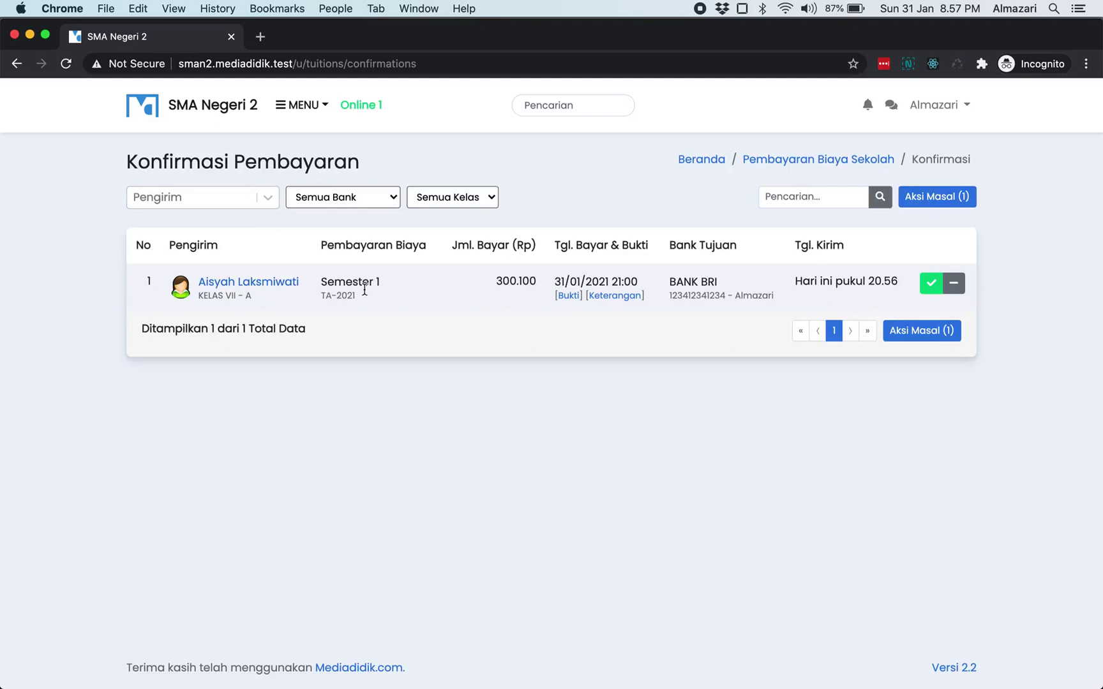
# - View the proof image for the pending transfer and check its 300.100 amount
pyautogui.doubleClick(344, 282)
pyautogui.click(396, 284)
pyautogui.moveTo(598, 304)
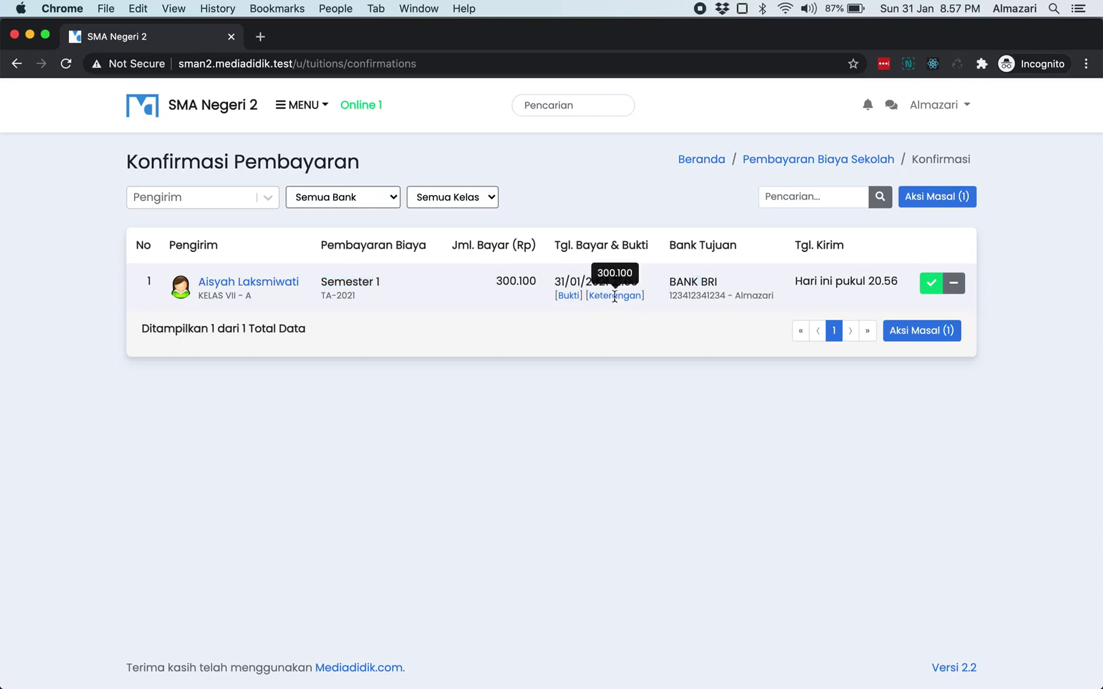
pyautogui.click(569, 297)
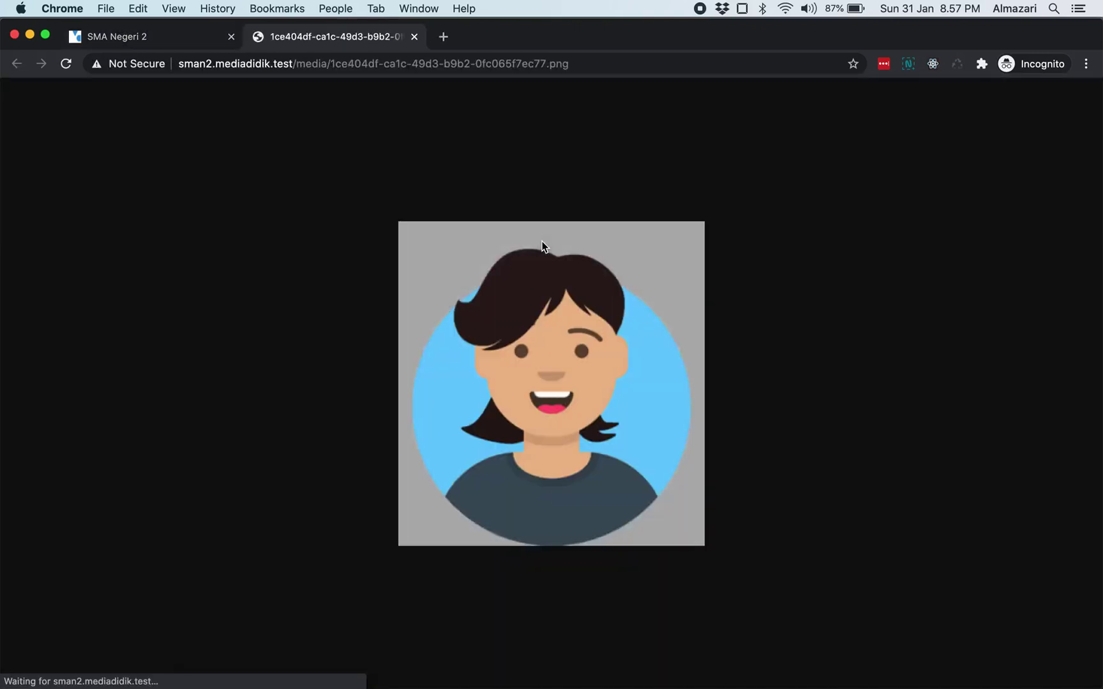
pyautogui.click(414, 37)
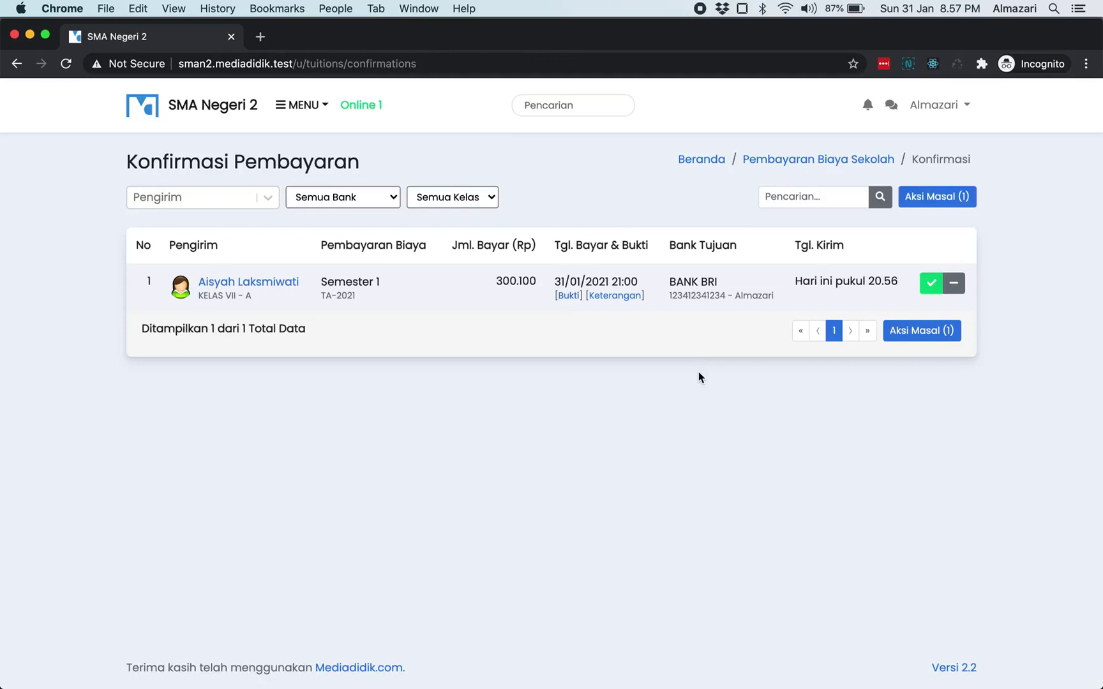
pyautogui.moveTo(495, 280); pyautogui.dragTo(521, 284)
pyautogui.doubleClick(514, 288)
pyautogui.click(658, 337)
# - Open the rejection form for the transfer and close it without rejecting
pyautogui.click(955, 284)
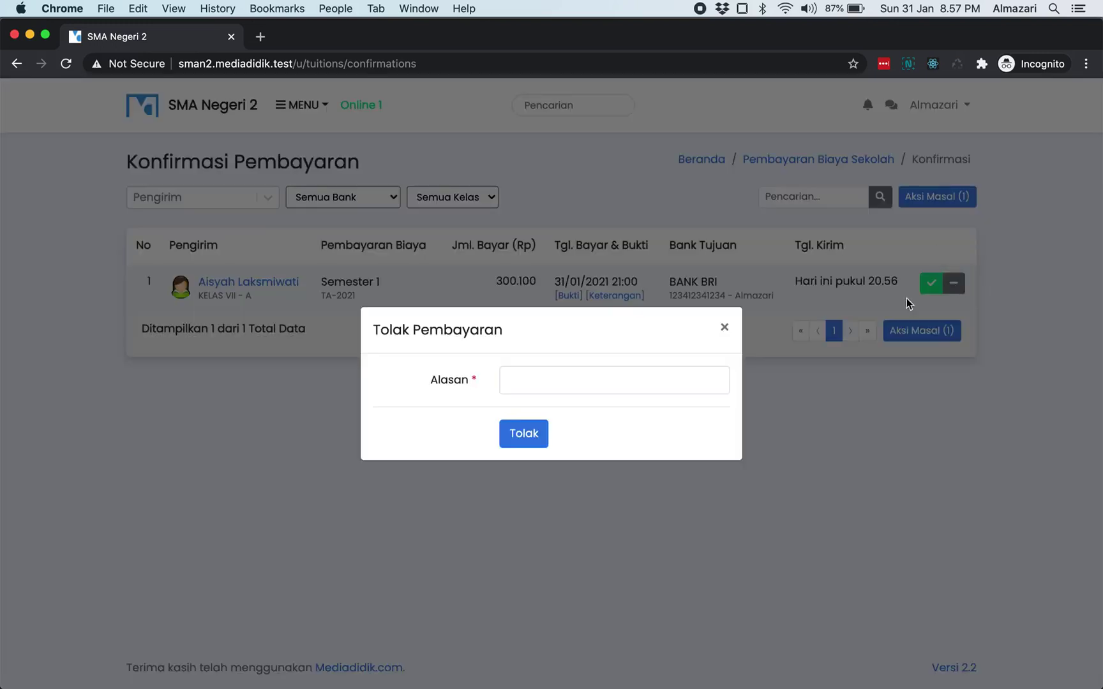
pyautogui.click(546, 377)
pyautogui.click(720, 327)
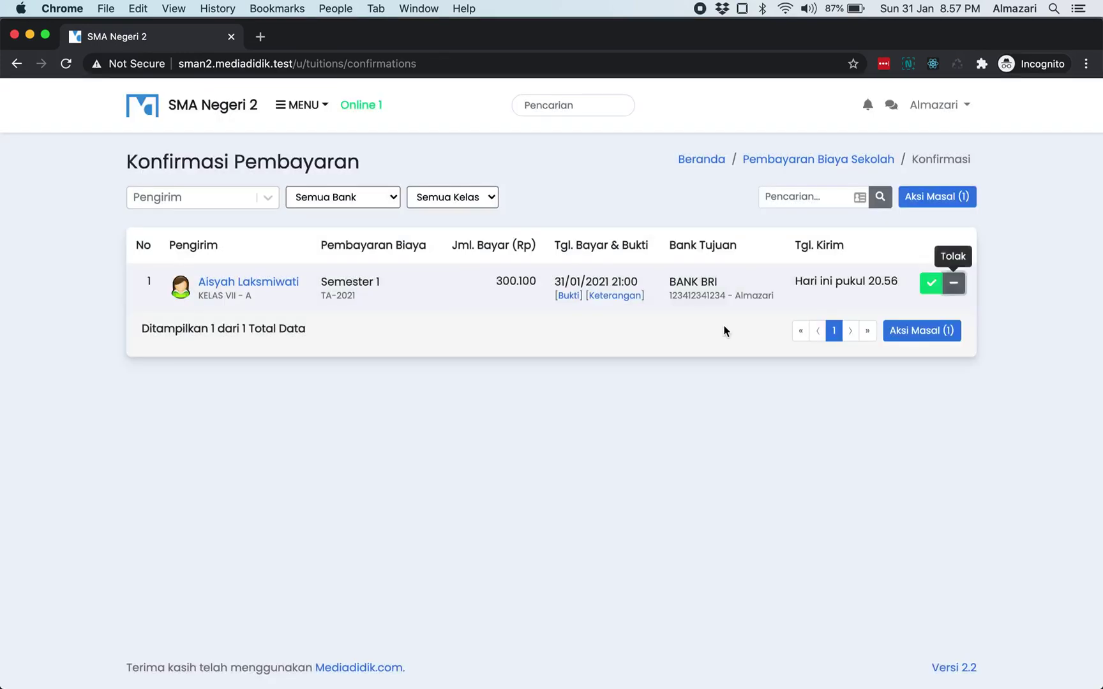
pyautogui.click(954, 283)
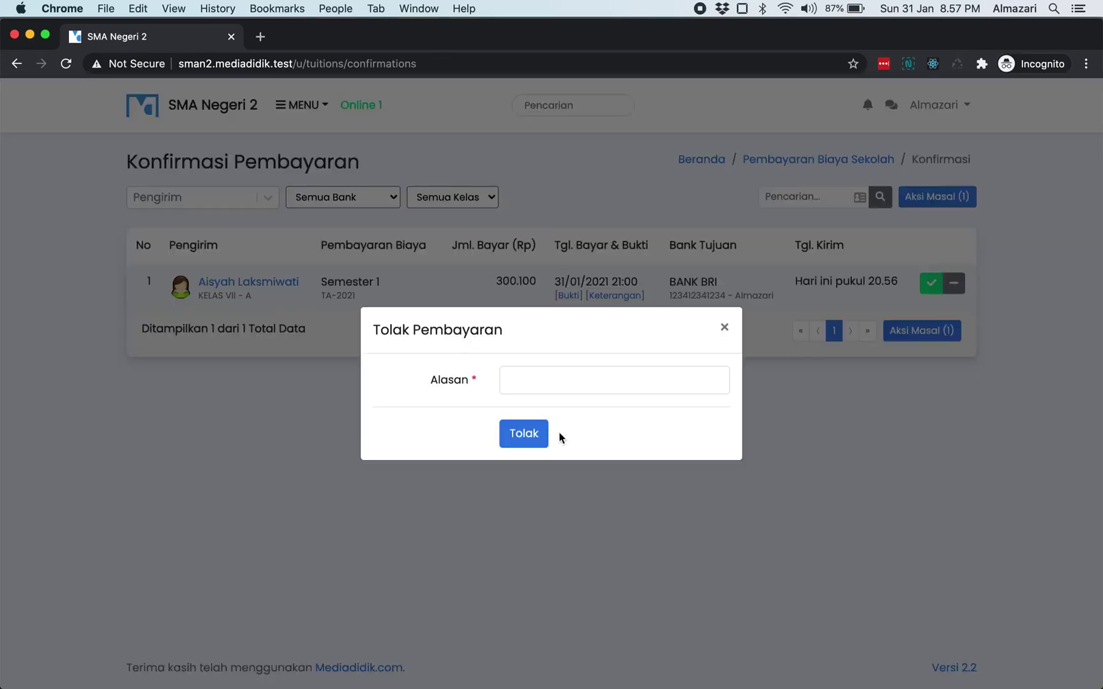
pyautogui.click(559, 389)
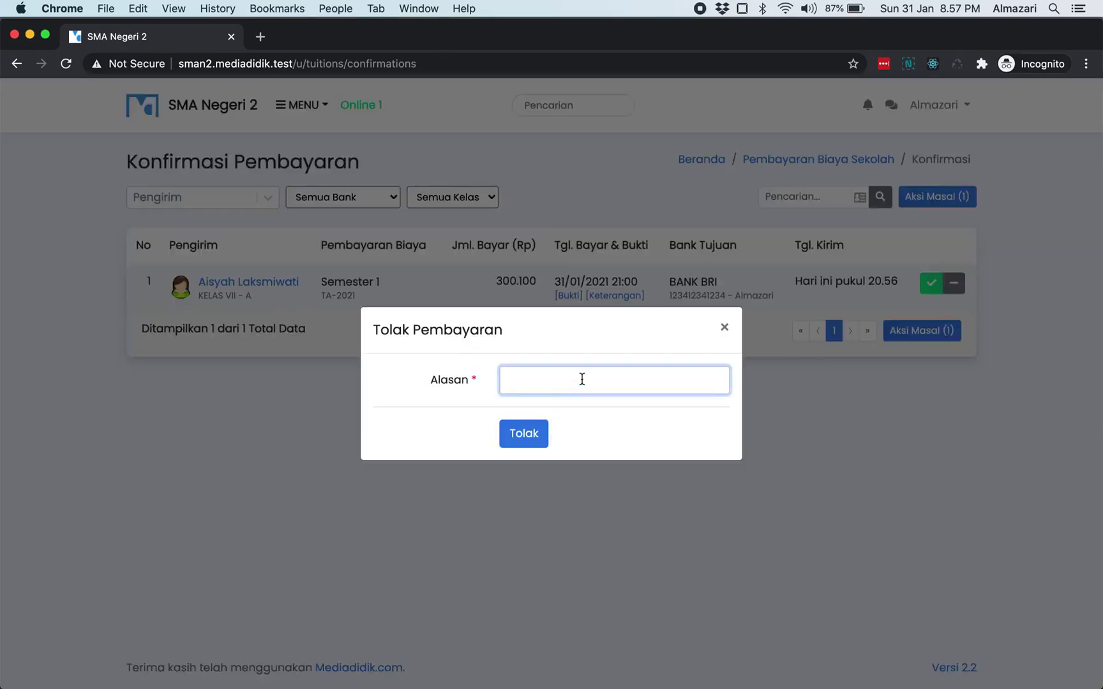
pyautogui.click(725, 329)
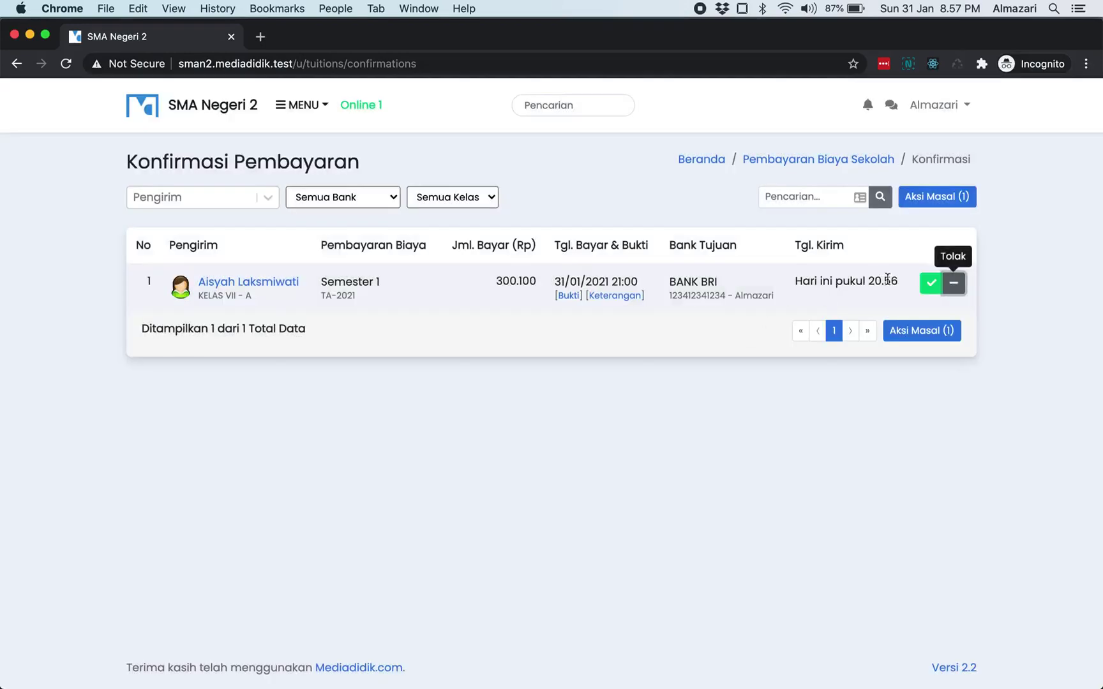
# - Open the acceptance form and inspect its Jumlah (Rp) amount field
pyautogui.click(931, 282)
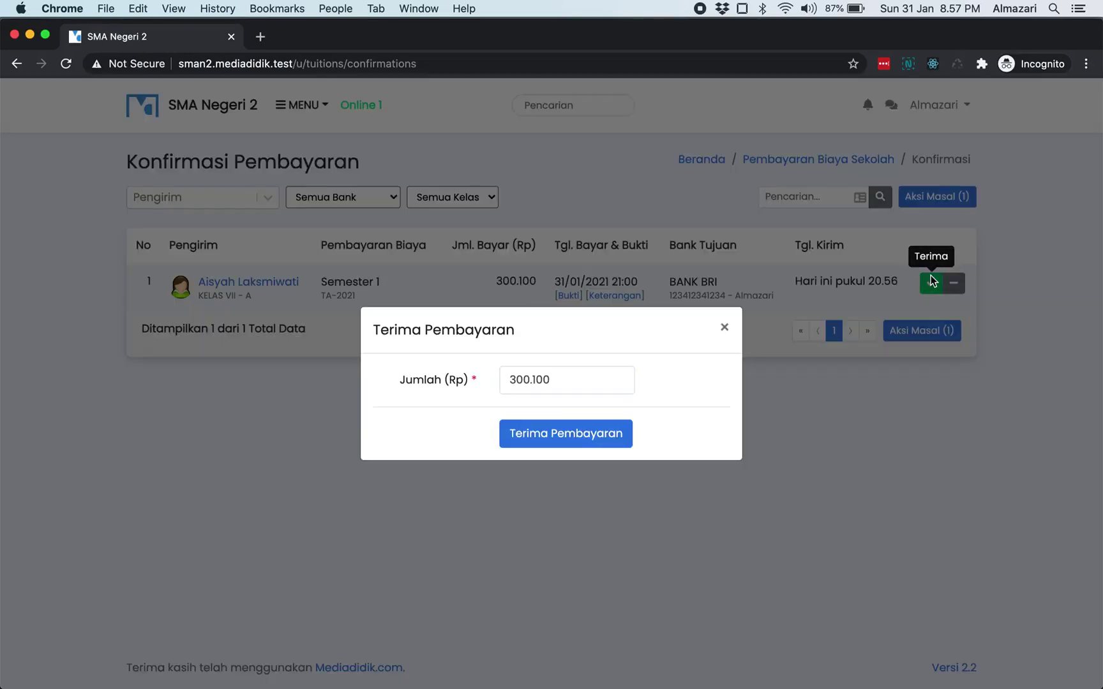
pyautogui.click(568, 384)
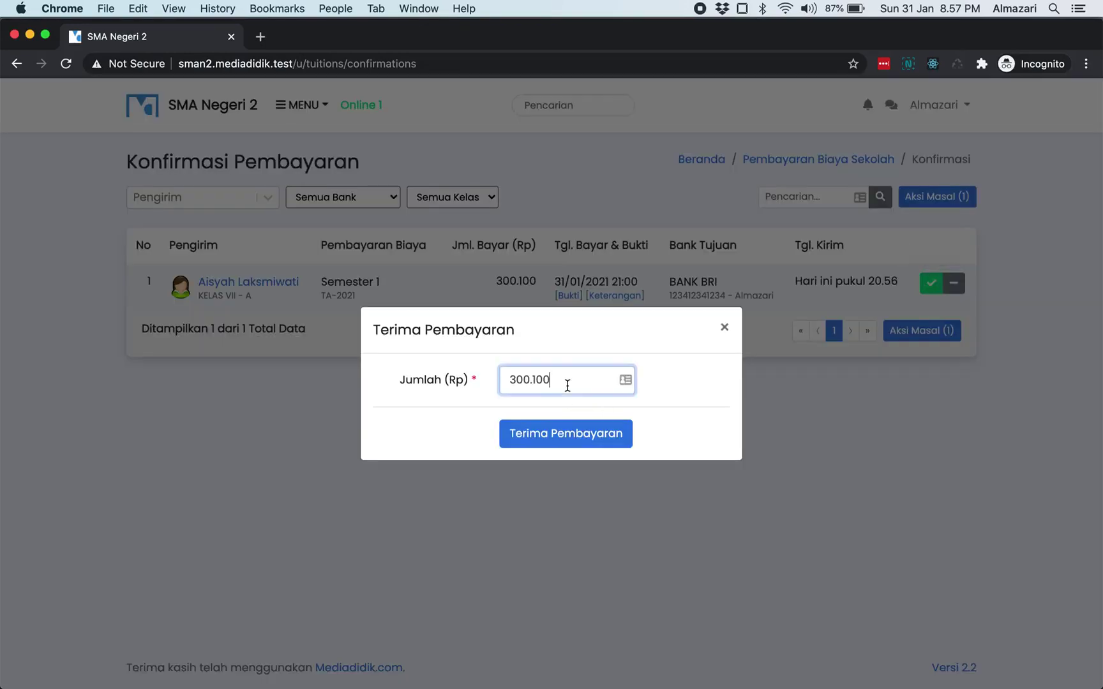
pyautogui.click(594, 407)
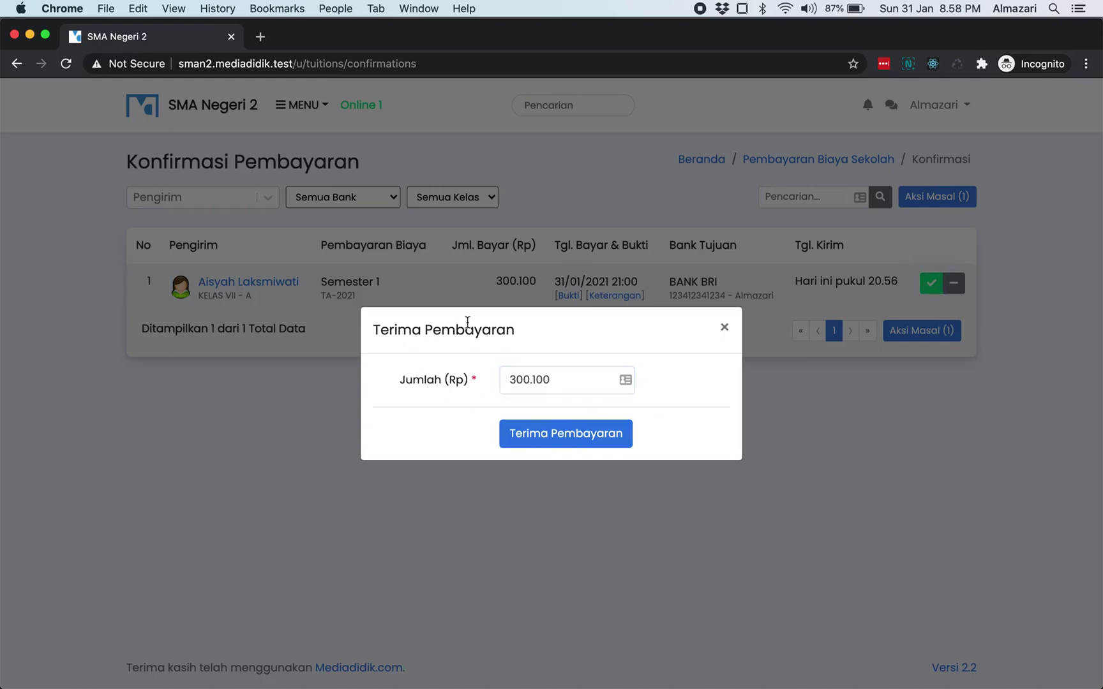
pyautogui.click(554, 386)
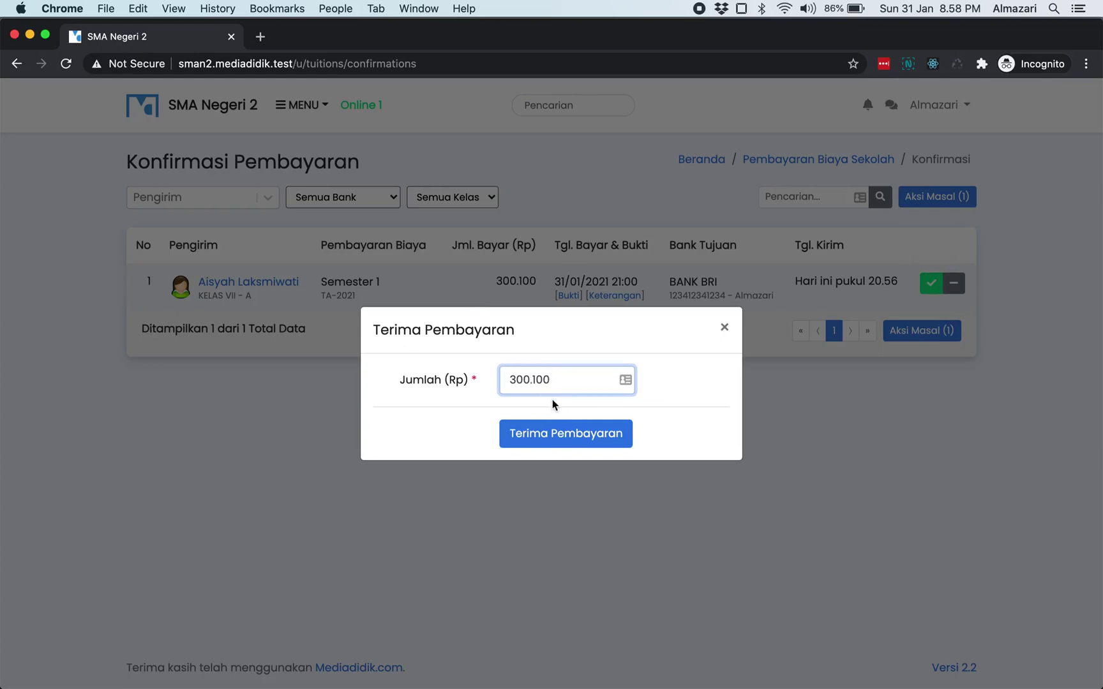
pyautogui.click(591, 344)
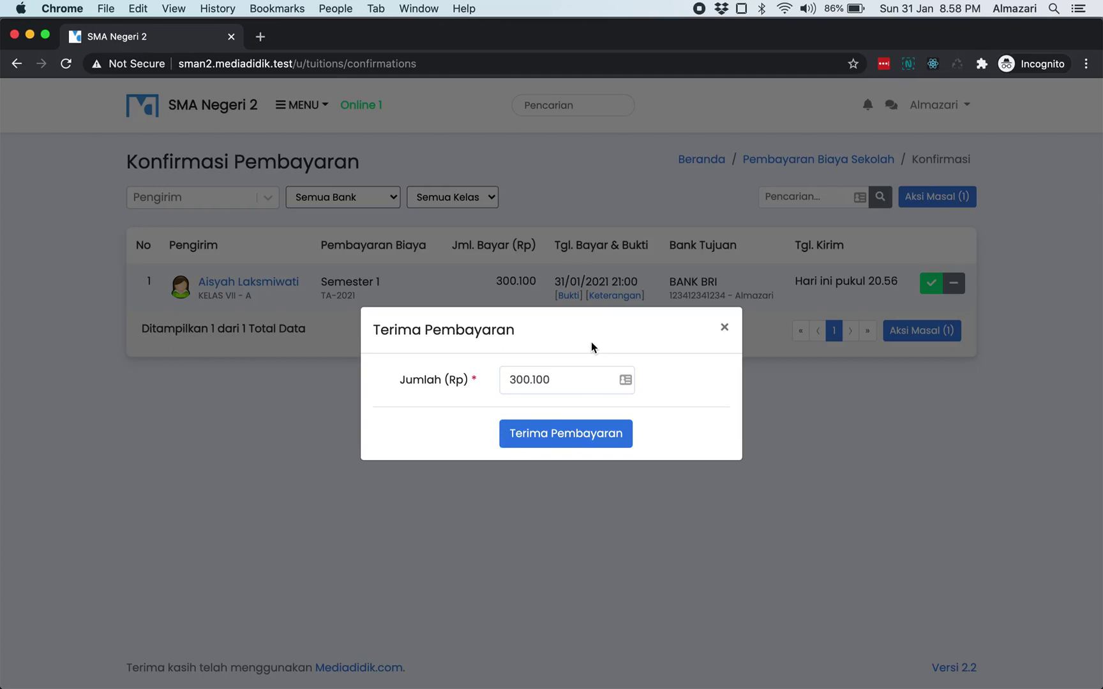
pyautogui.click(553, 381)
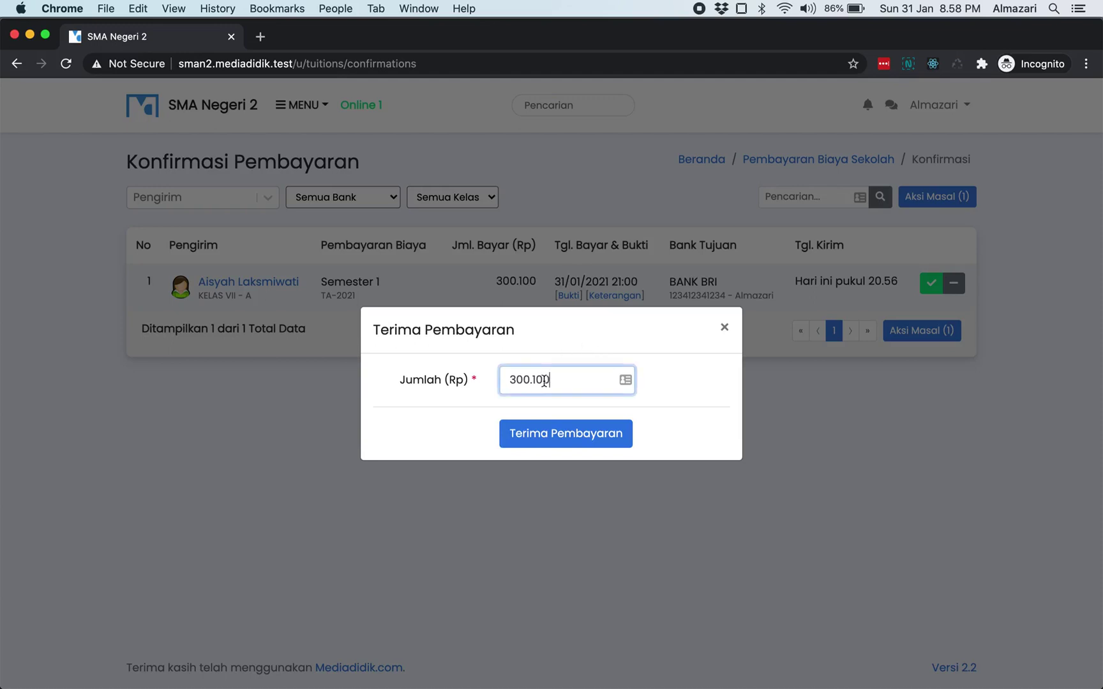
pyautogui.click(552, 343)
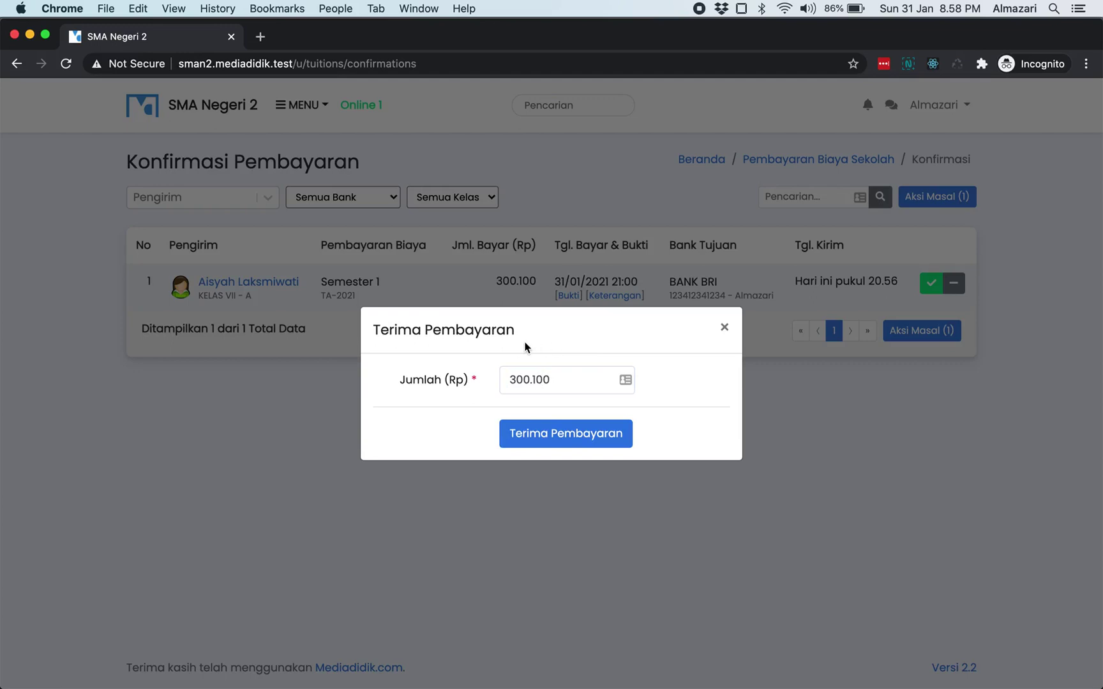
pyautogui.click(550, 381)
pyautogui.click(637, 404)
# - Change the accepted amount from 300.100 to 300.200
pyautogui.click(582, 384)
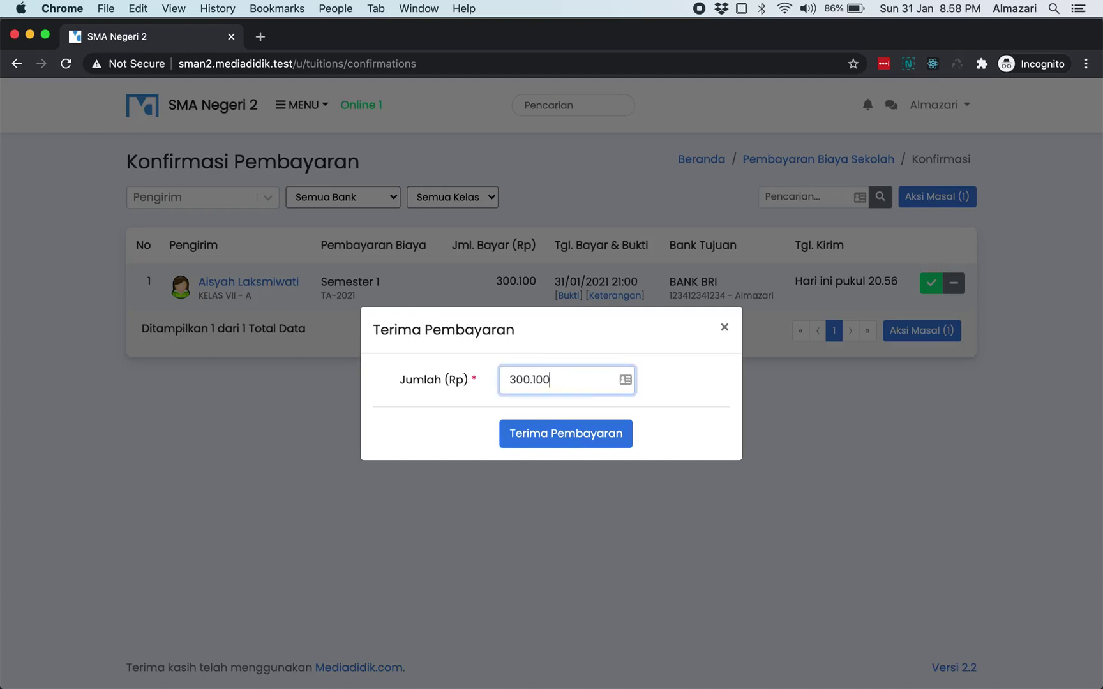
pyautogui.press('Left')
pyautogui.press('Left')
pyautogui.press('BackSpace')
pyautogui.write('2')
pyautogui.click(664, 399)
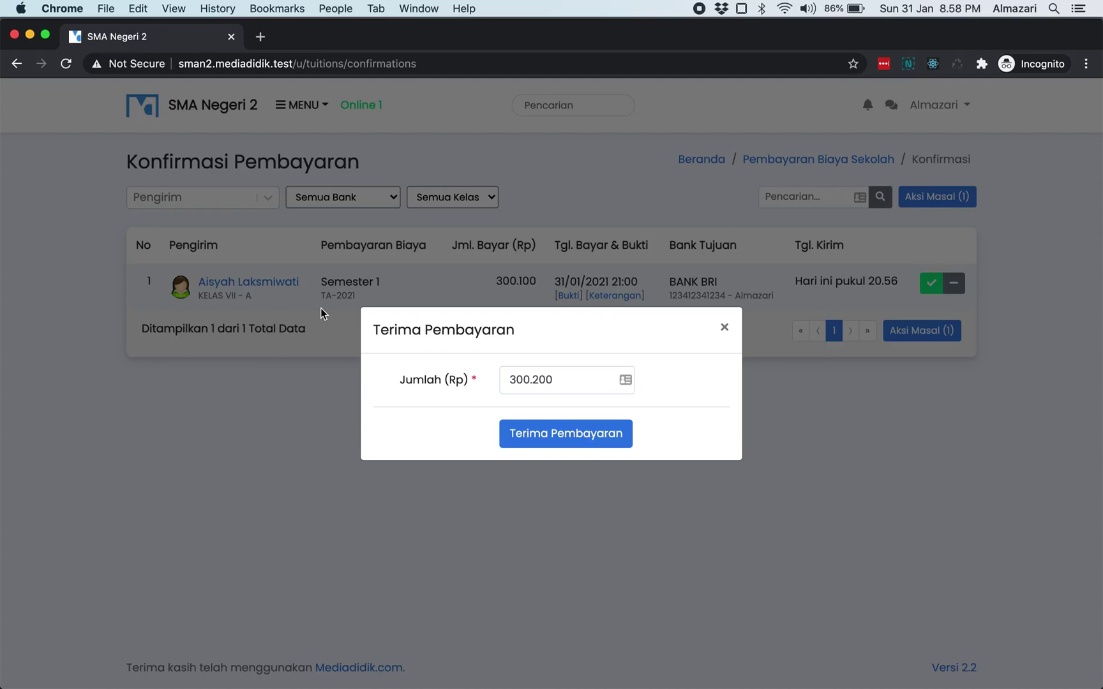
# - Restore the amount to 300.100 and accept the payment
pyautogui.click(567, 384)
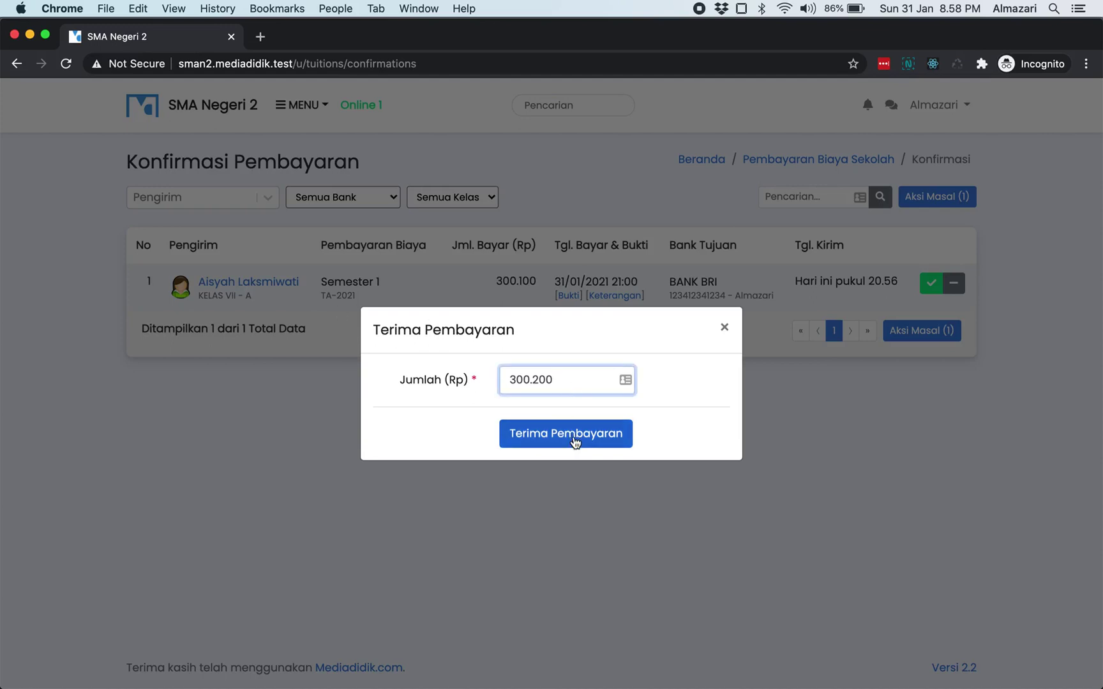
pyautogui.press('Left')
pyautogui.press('Left')
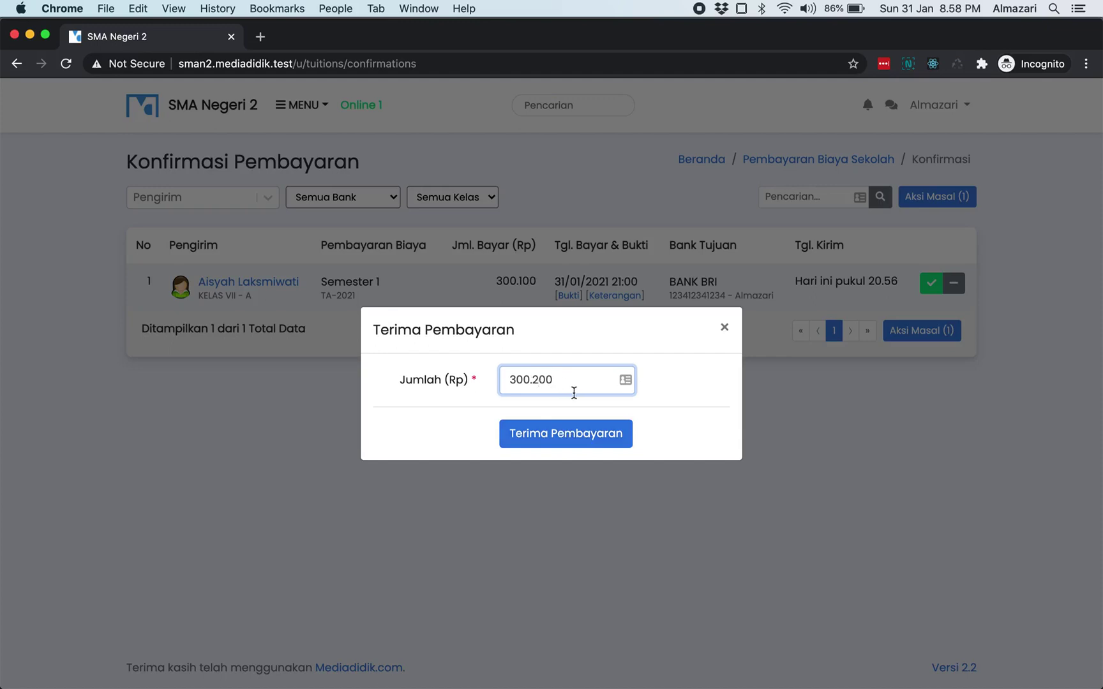
pyautogui.press('BackSpace')
pyautogui.write('1')
pyautogui.click(695, 390)
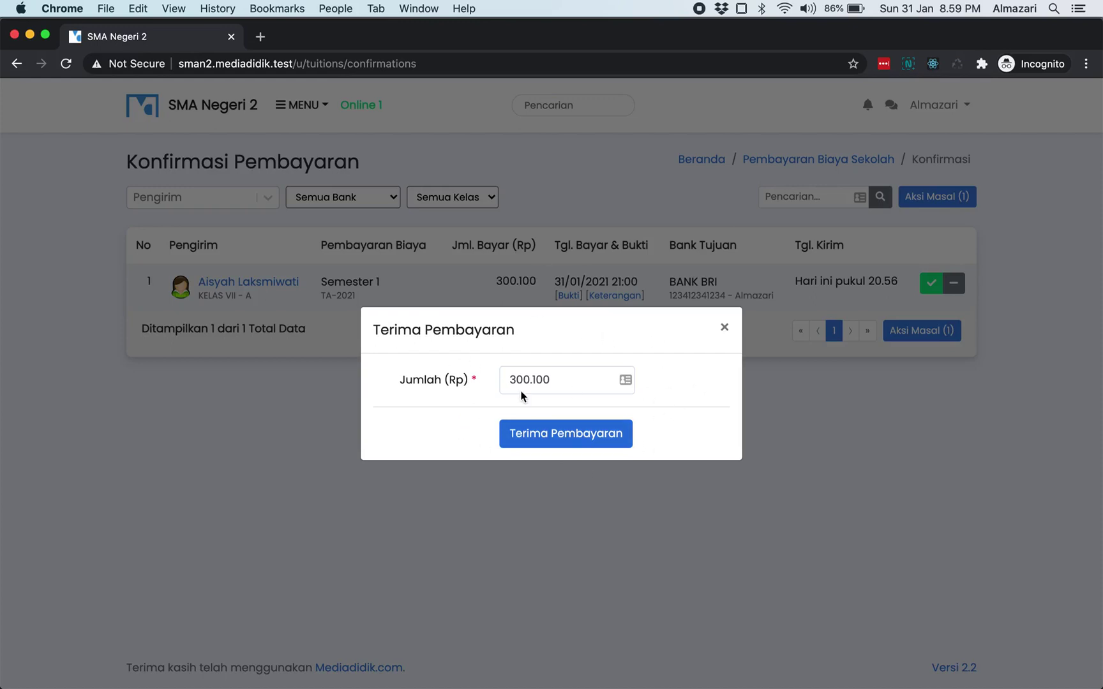
pyautogui.click(592, 436)
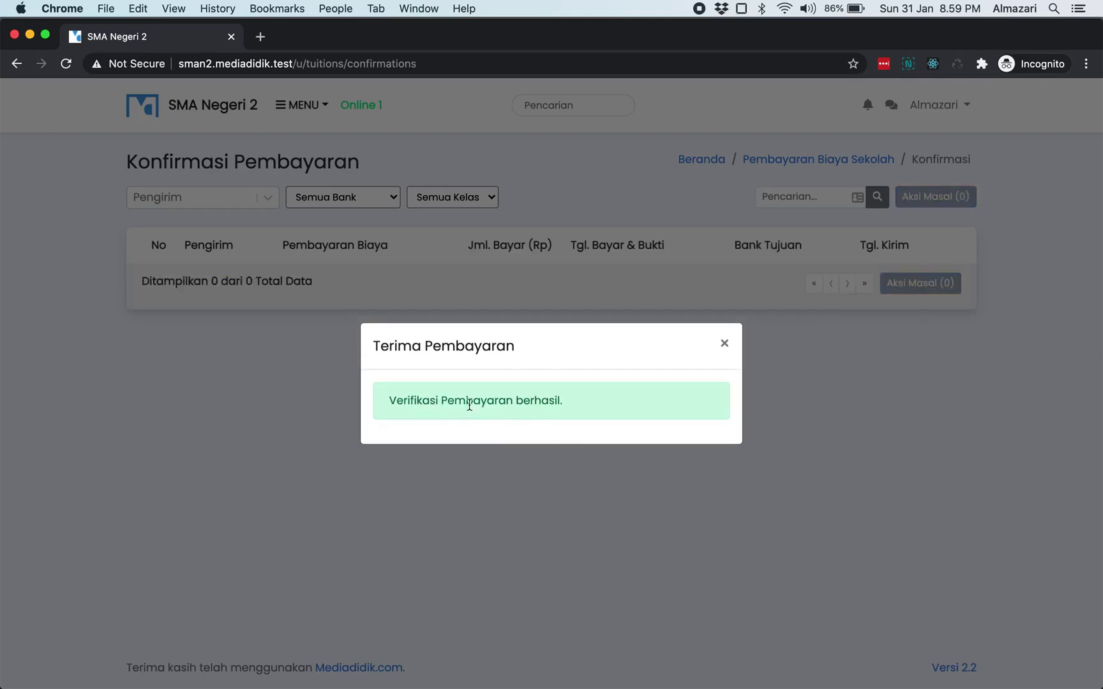
# - Dismiss the success message and verify the payments list shows BELUM LUNAS with 999.900 owed
pyautogui.click(726, 345)
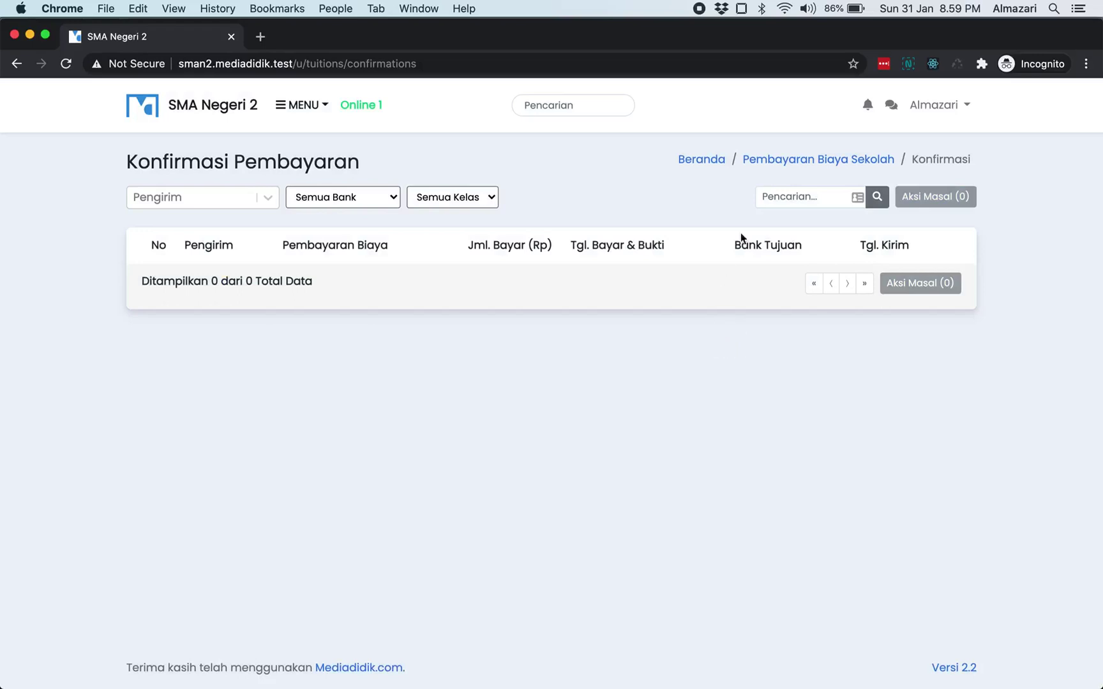
pyautogui.click(775, 159)
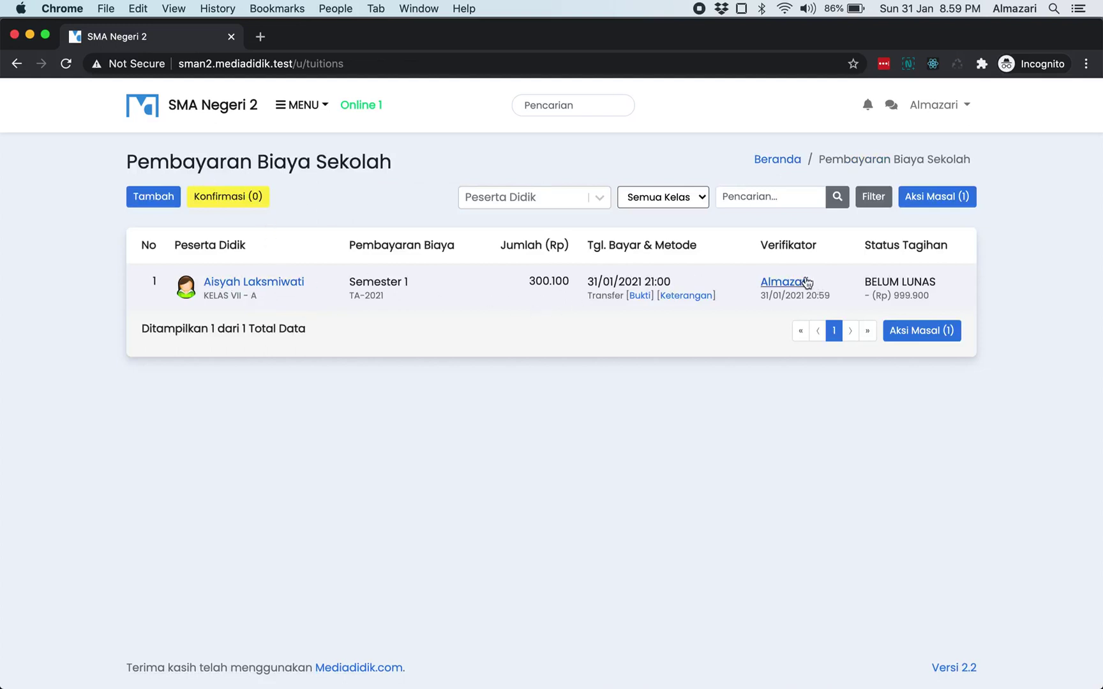
pyautogui.doubleClick(887, 281)
pyautogui.doubleClick(910, 295)
pyautogui.click(764, 336)
# - Reload the student's Biaya Sekolah page and check Semester 1: 1.300.000 billed, 300.100 paid, 999.900 remaining
pyautogui.press('super+Tab')
pyautogui.press('super+Tab')
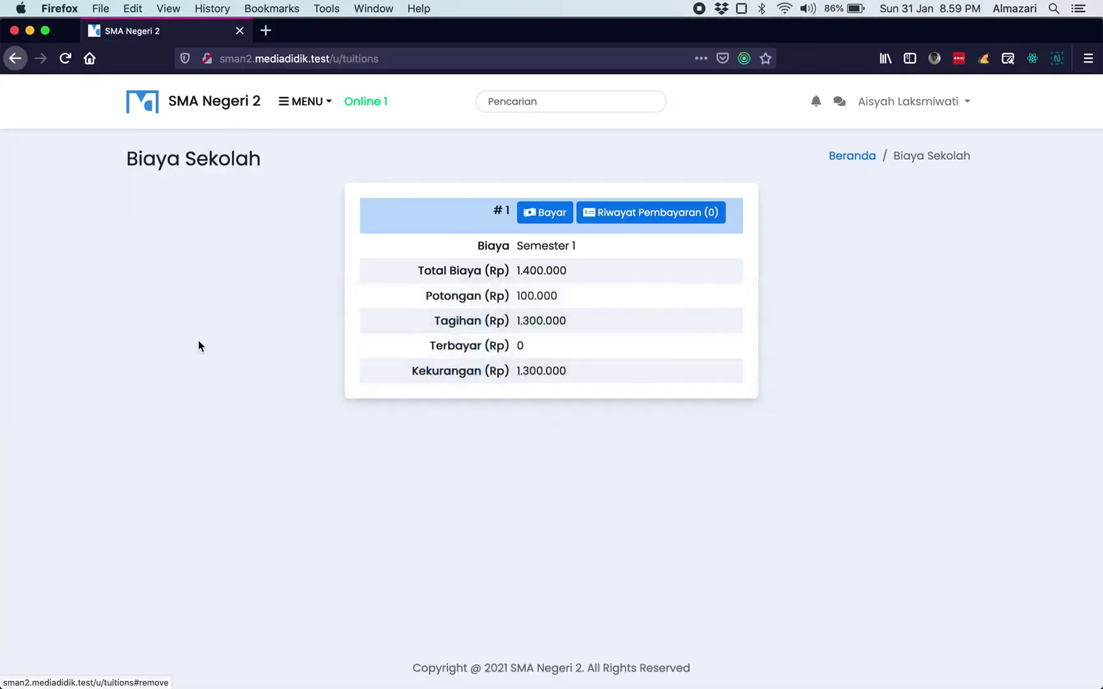
pyautogui.press('super+r')
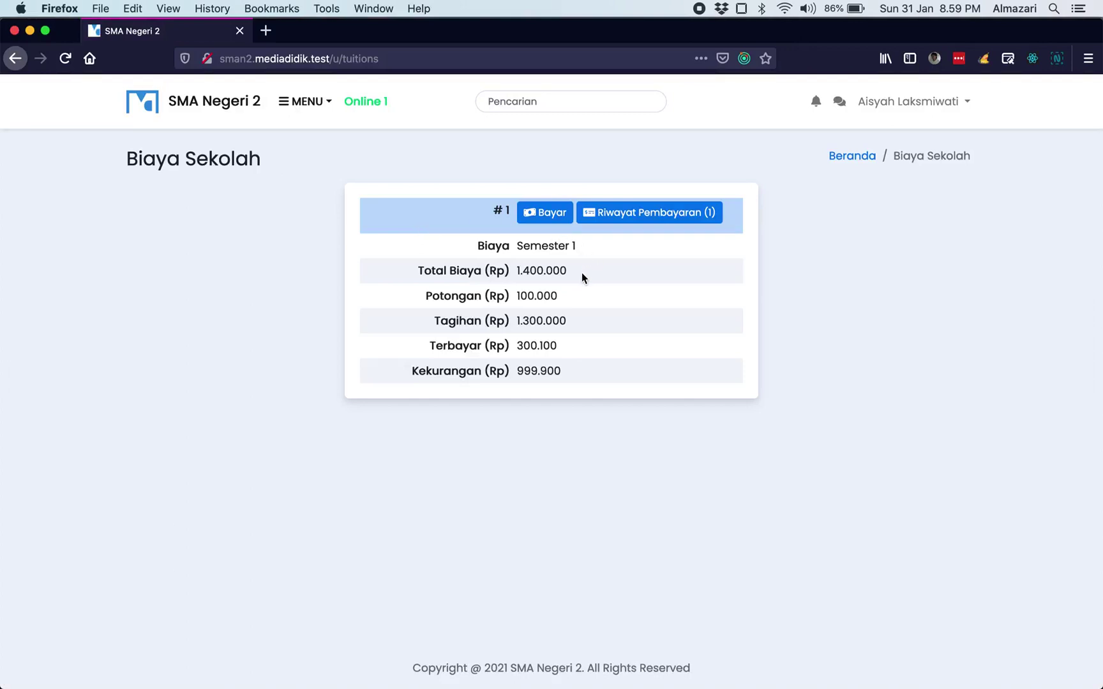
pyautogui.doubleClick(533, 320)
pyautogui.click(552, 341)
pyautogui.doubleClick(525, 345)
pyautogui.doubleClick(548, 345)
pyautogui.click(518, 377)
pyautogui.click(526, 374)
pyautogui.tripleClick(526, 374)
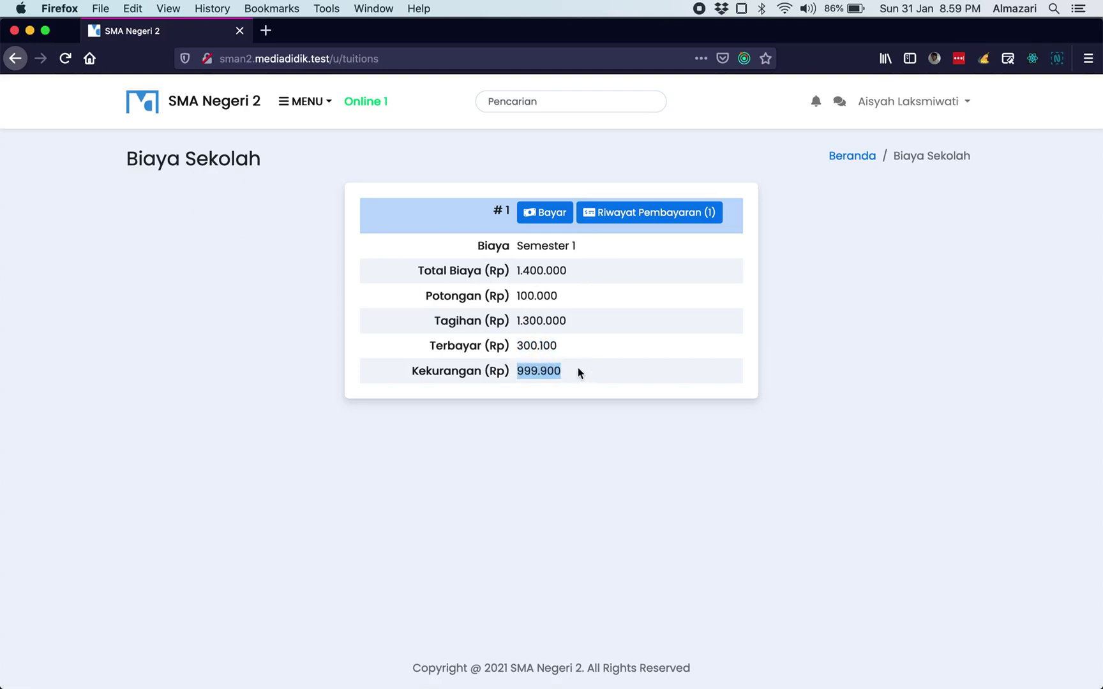
pyautogui.click(553, 348)
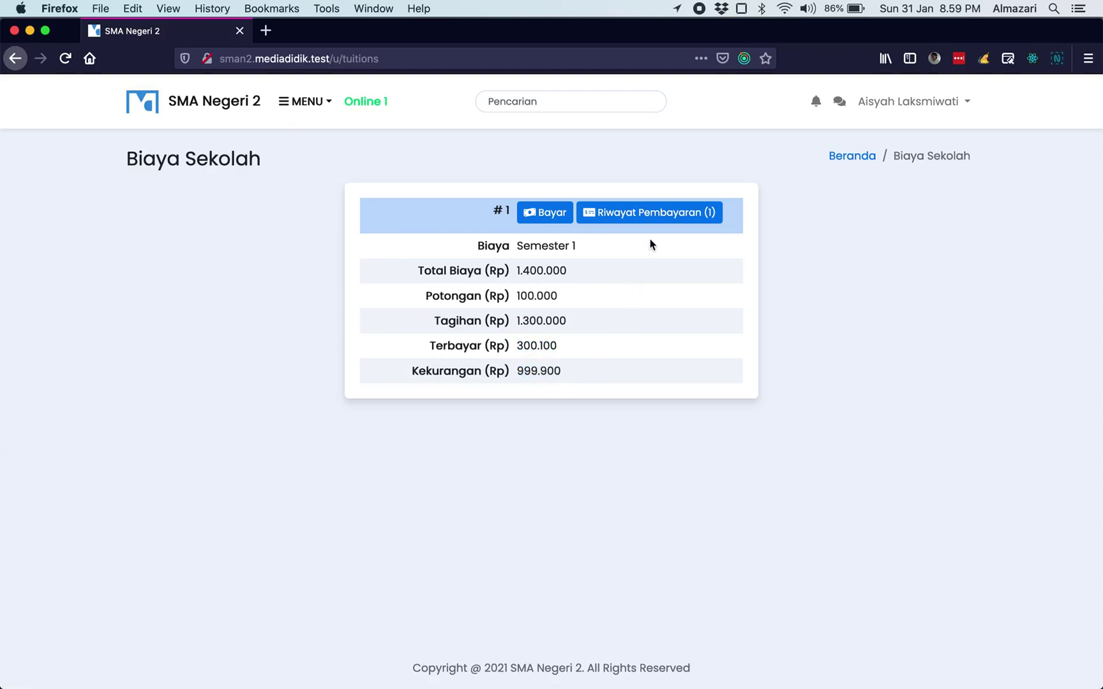
# - Confirm the single transfer and the 999.900 shortfall in the Semester 1 payment history
pyautogui.click(661, 220)
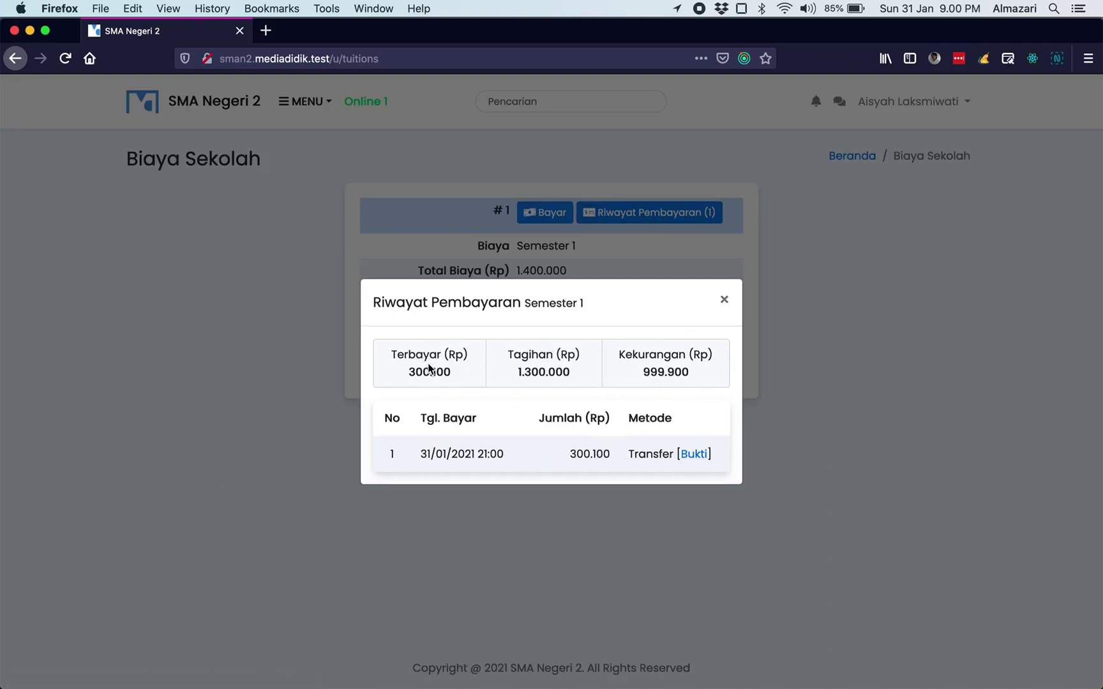
pyautogui.doubleClick(530, 354)
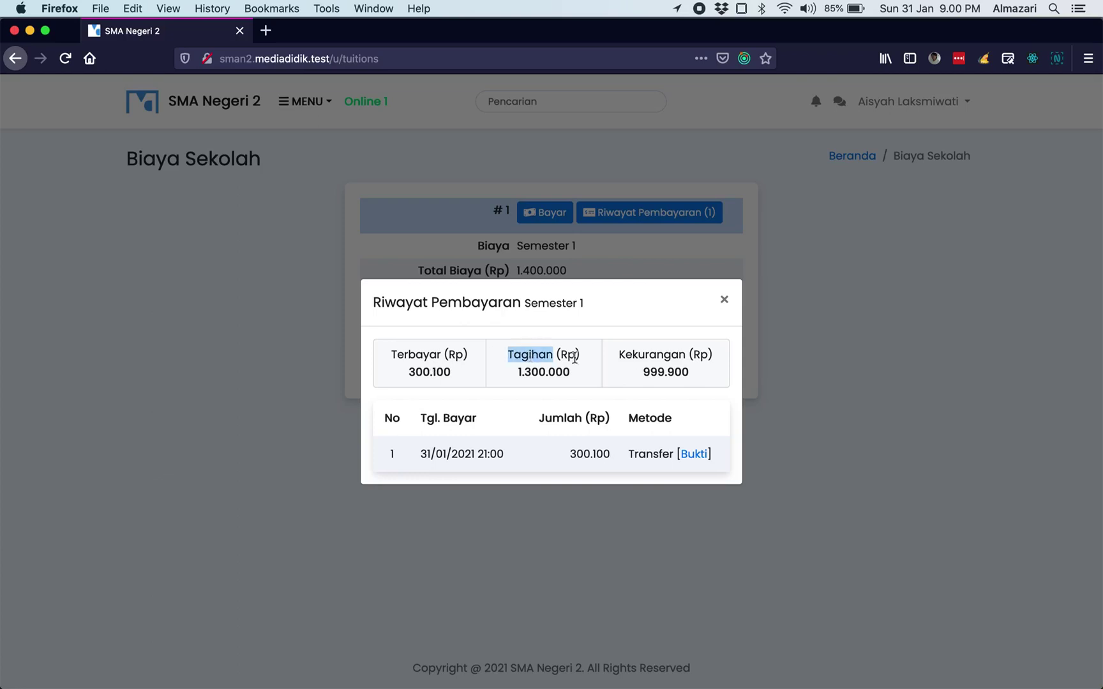
pyautogui.doubleClick(670, 372)
pyautogui.click(724, 299)
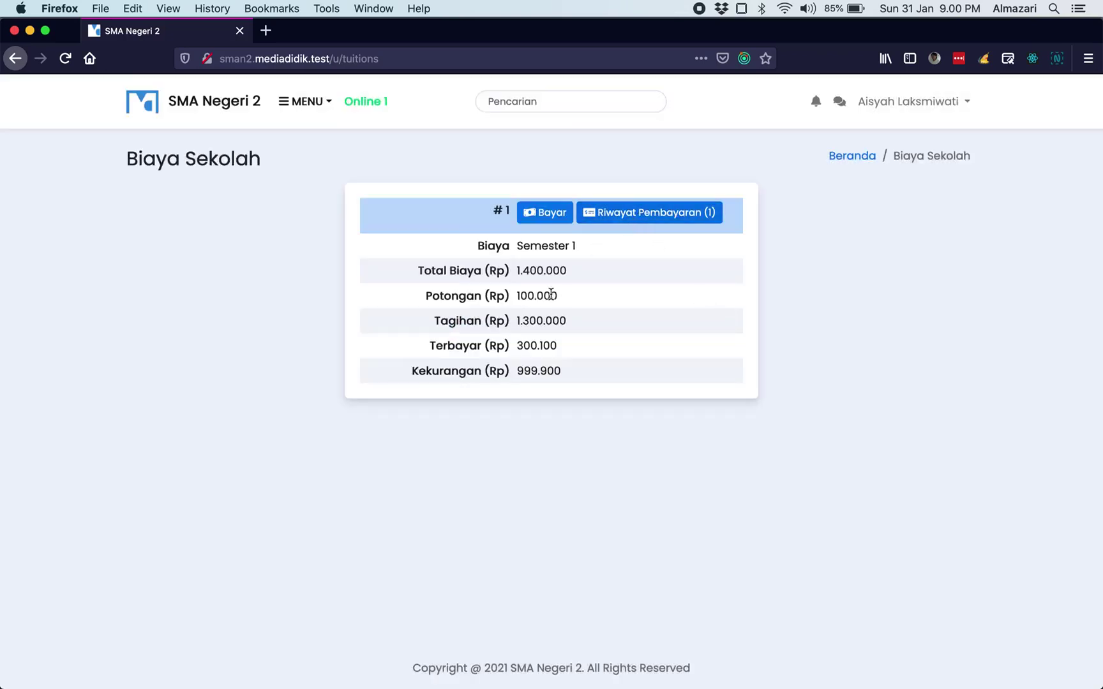
pyautogui.press('super+Tab')
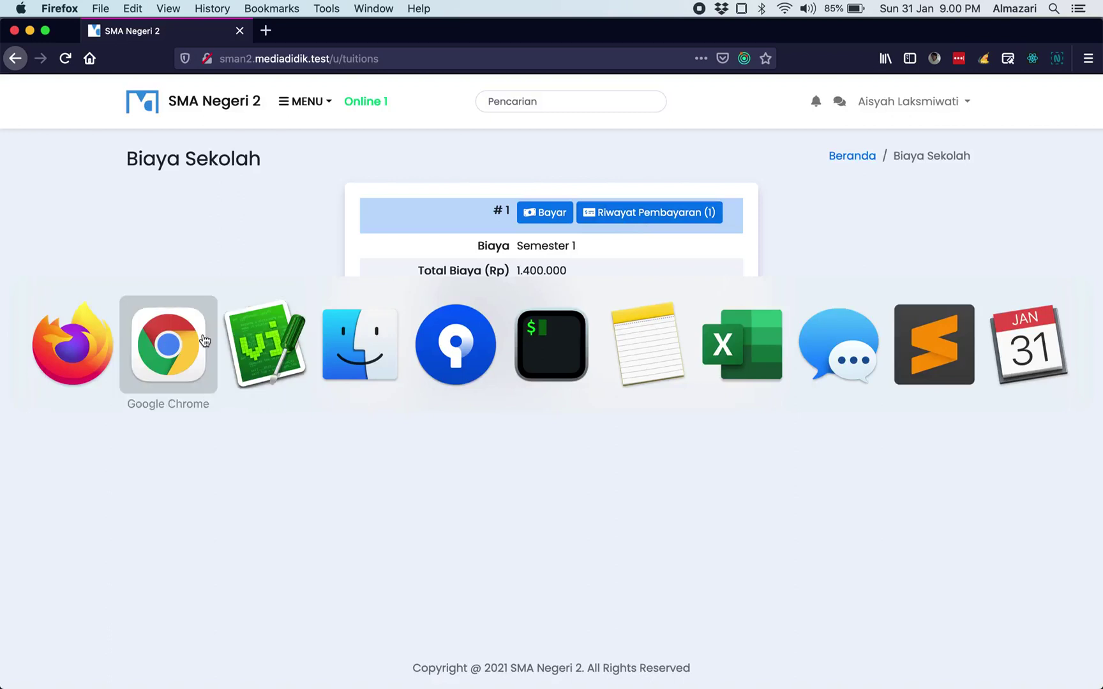
# - On the admin payments list, check the 31/01/2021 20:59 verification date and BELUM LUNAS status
pyautogui.click(305, 105)
pyautogui.click(349, 310)
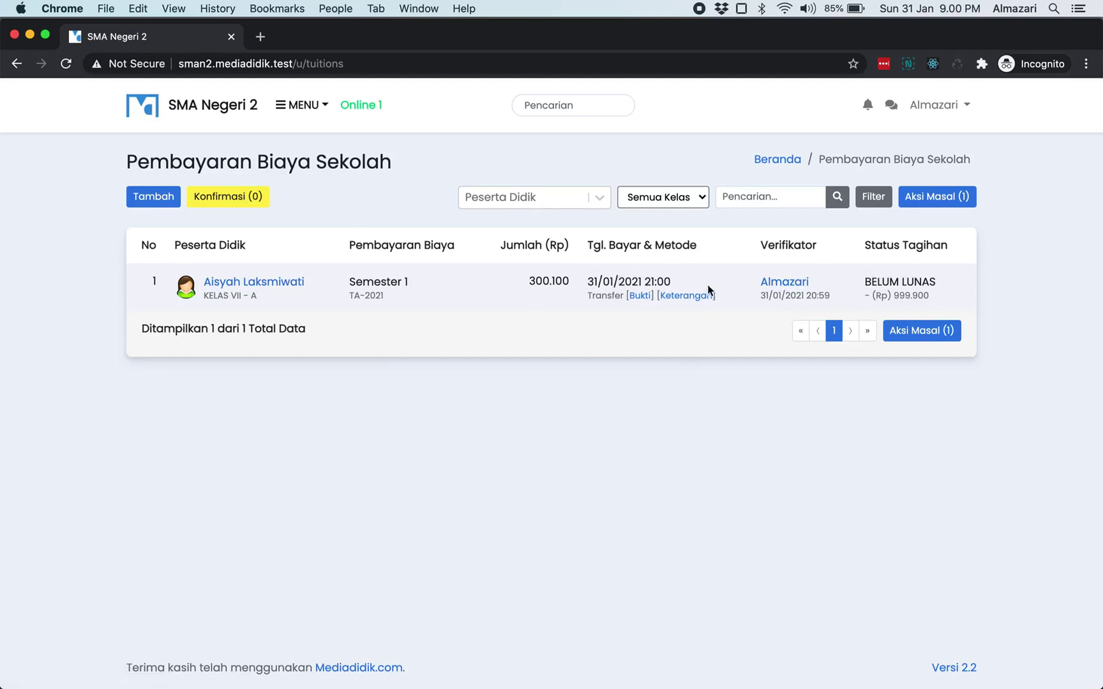
pyautogui.moveTo(761, 295); pyautogui.dragTo(820, 295)
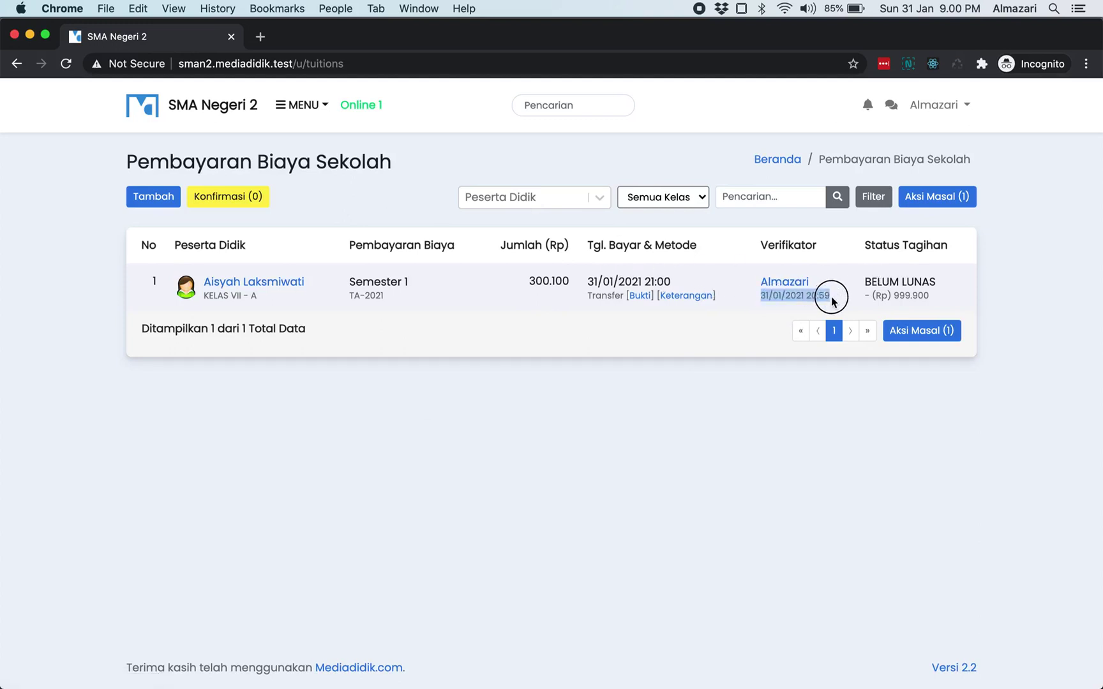
pyautogui.click(831, 296)
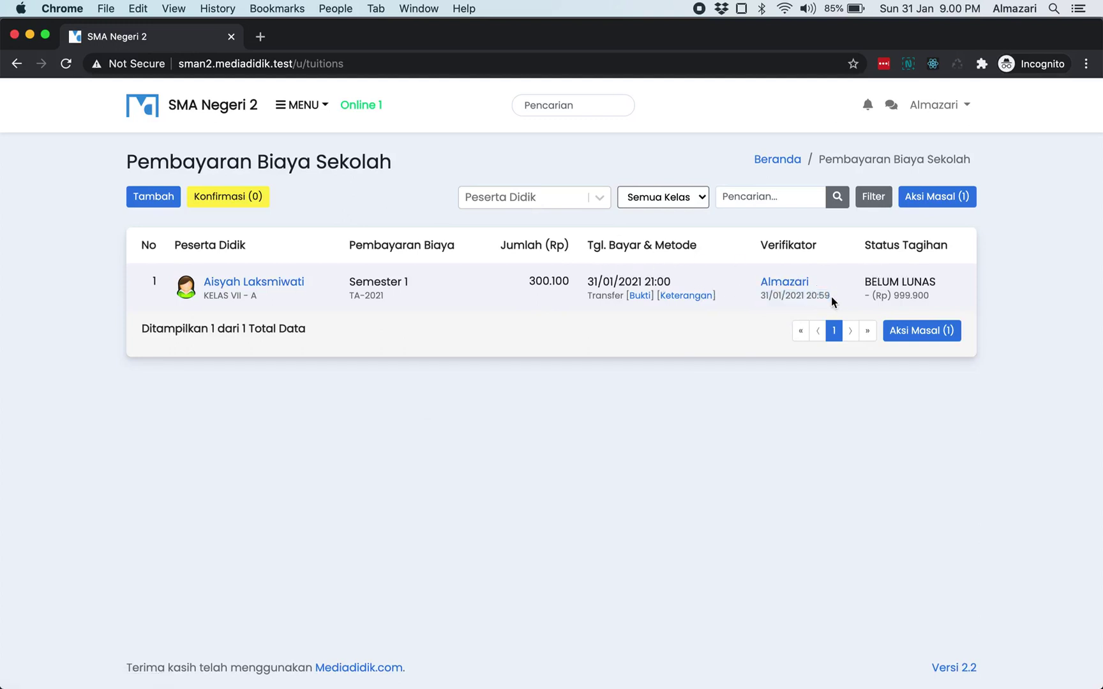
pyautogui.doubleClick(882, 282)
pyautogui.click(915, 279)
pyautogui.click(322, 110)
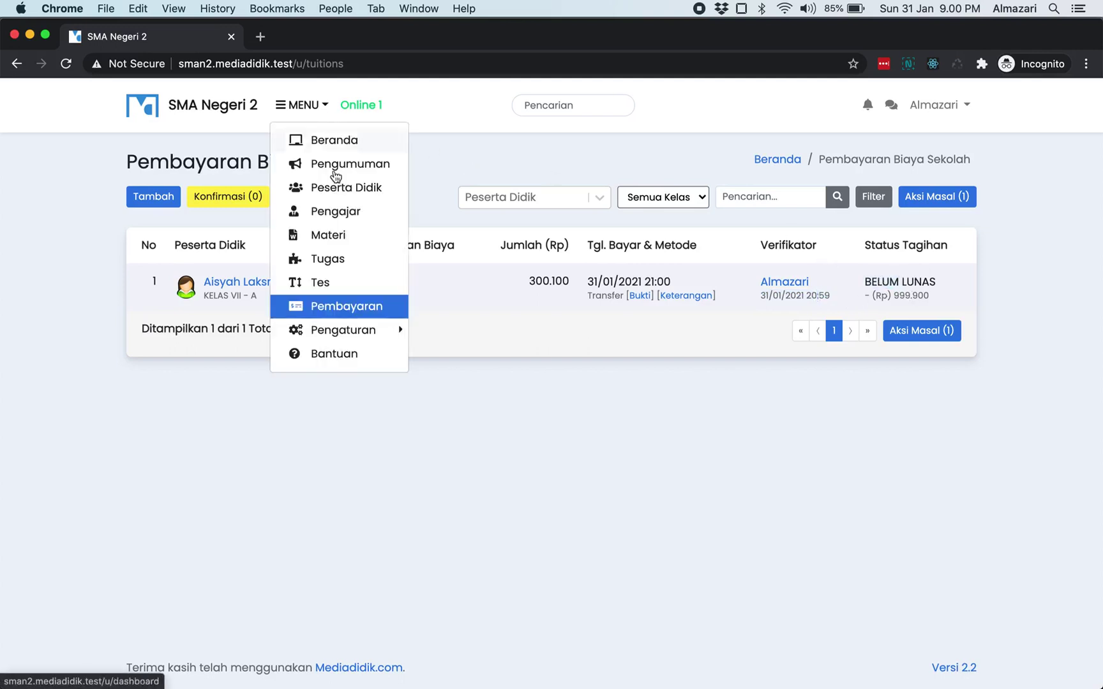
pyautogui.moveTo(378, 329)
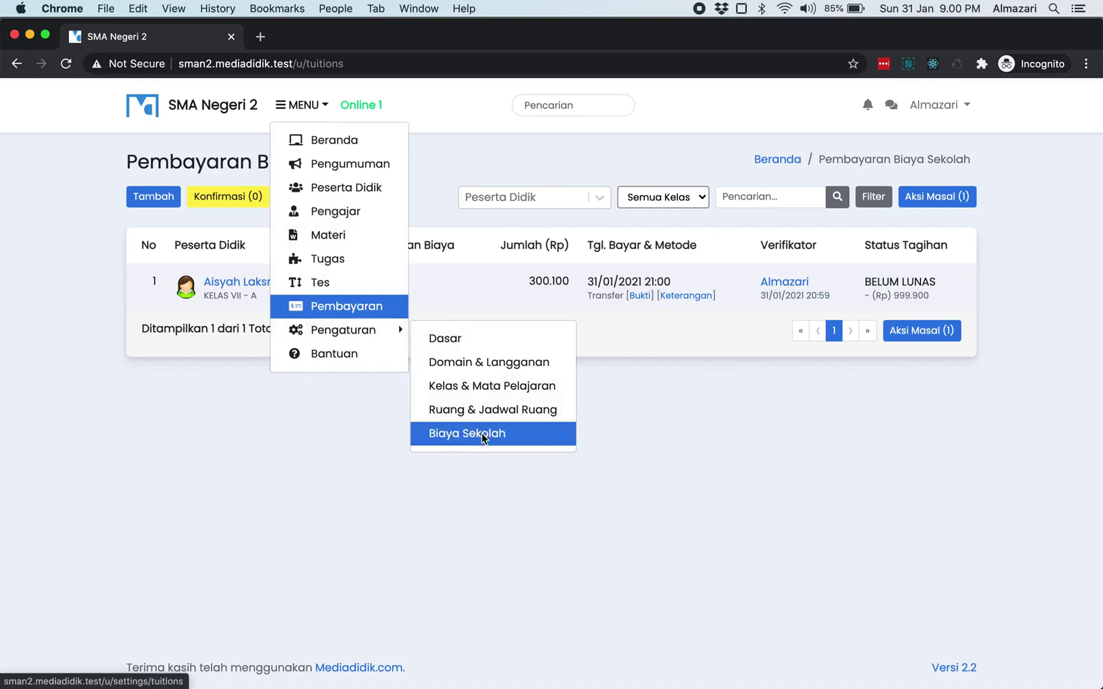
pyautogui.click(482, 433)
pyautogui.click(185, 244)
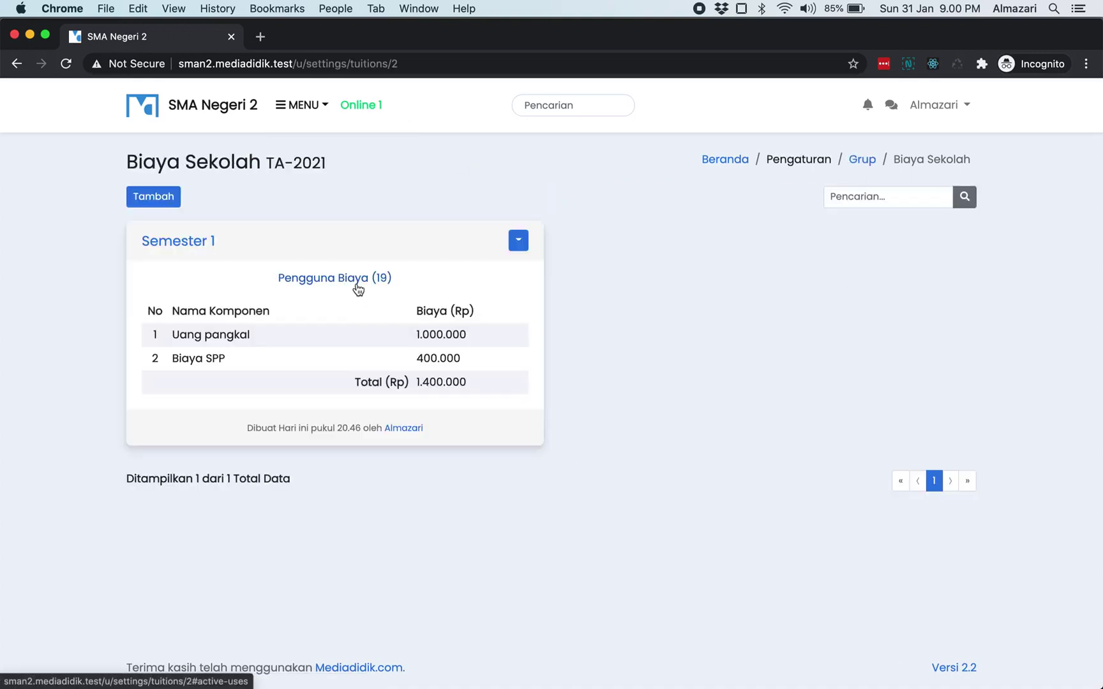
pyautogui.click(356, 283)
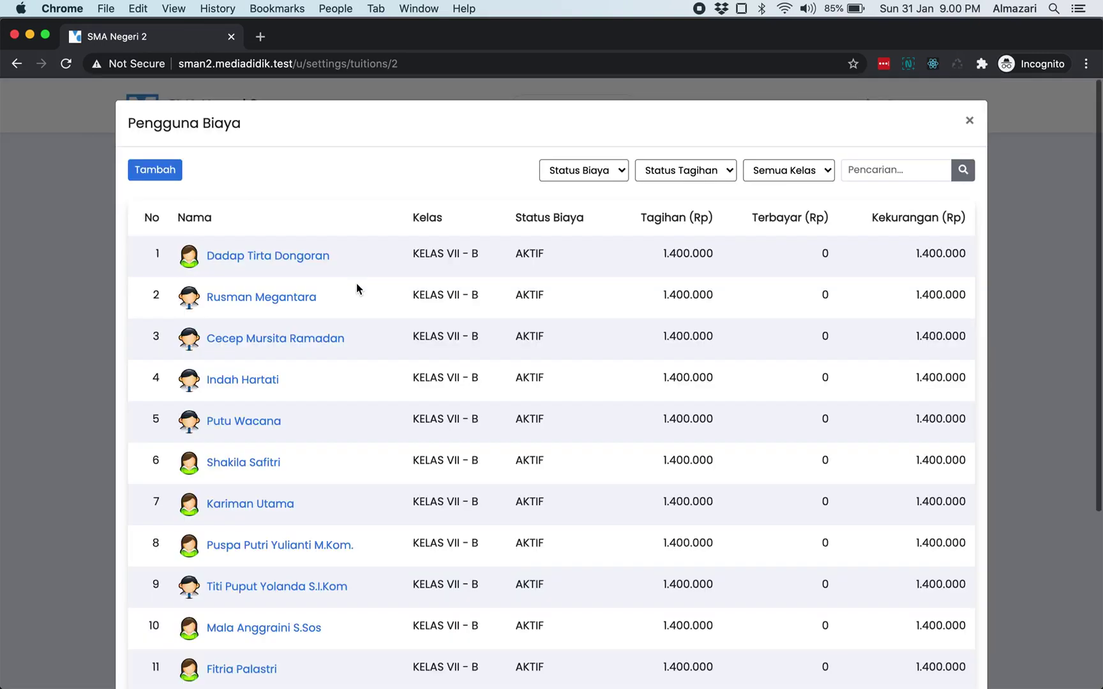
pyautogui.scroll(-5, 637, 322)
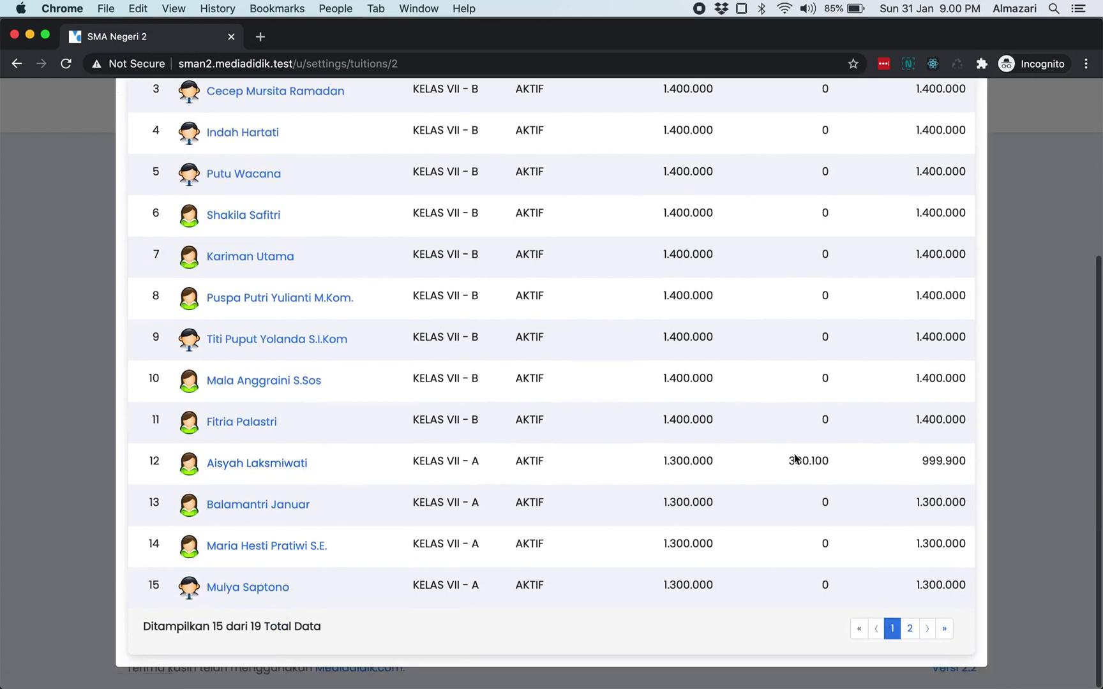
pyautogui.moveTo(788, 459); pyautogui.dragTo(829, 456)
pyautogui.scroll(5, 829, 456)
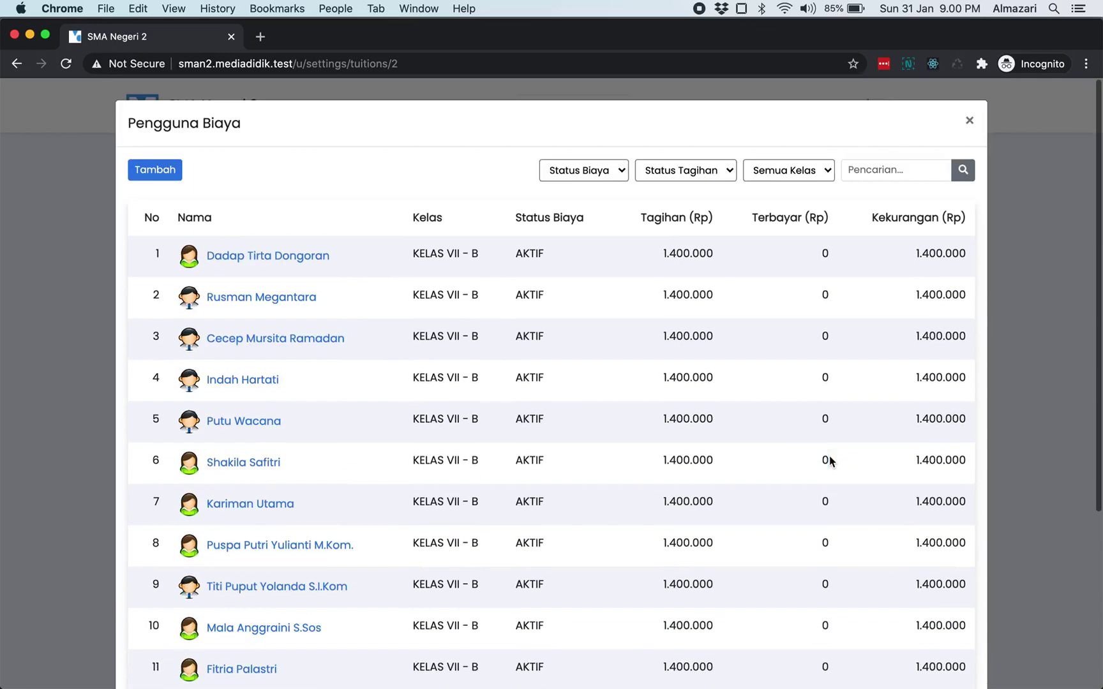
pyautogui.click(711, 170)
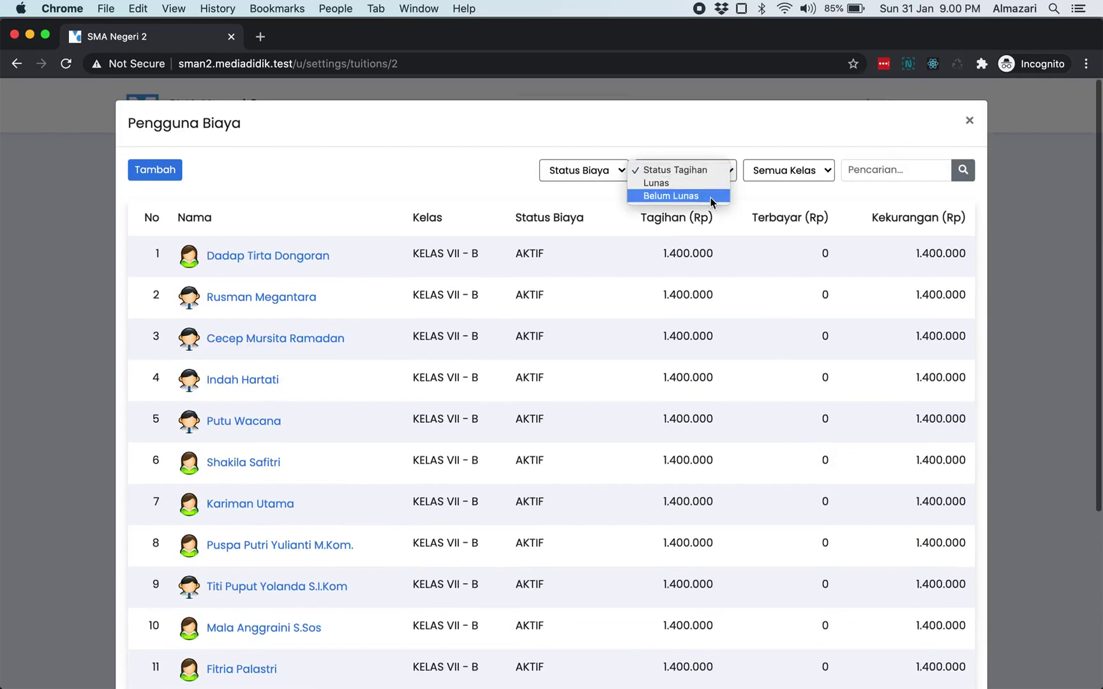
pyautogui.click(710, 195)
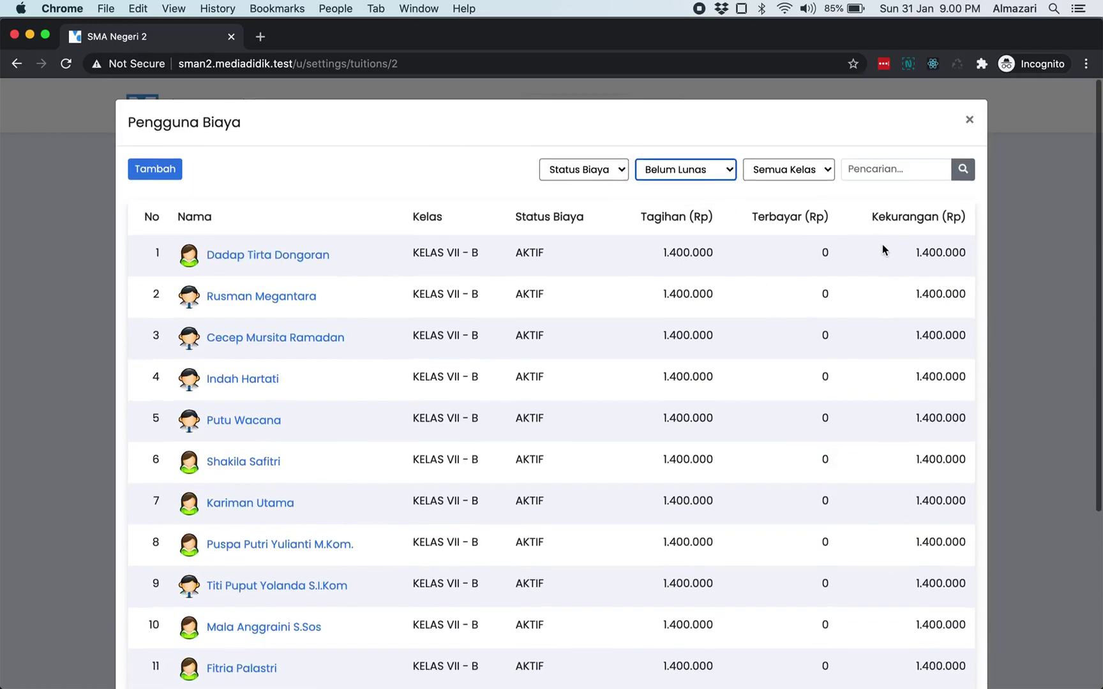
pyautogui.scroll(-5, 881, 249)
pyautogui.scroll(5, 881, 249)
pyautogui.click(697, 176)
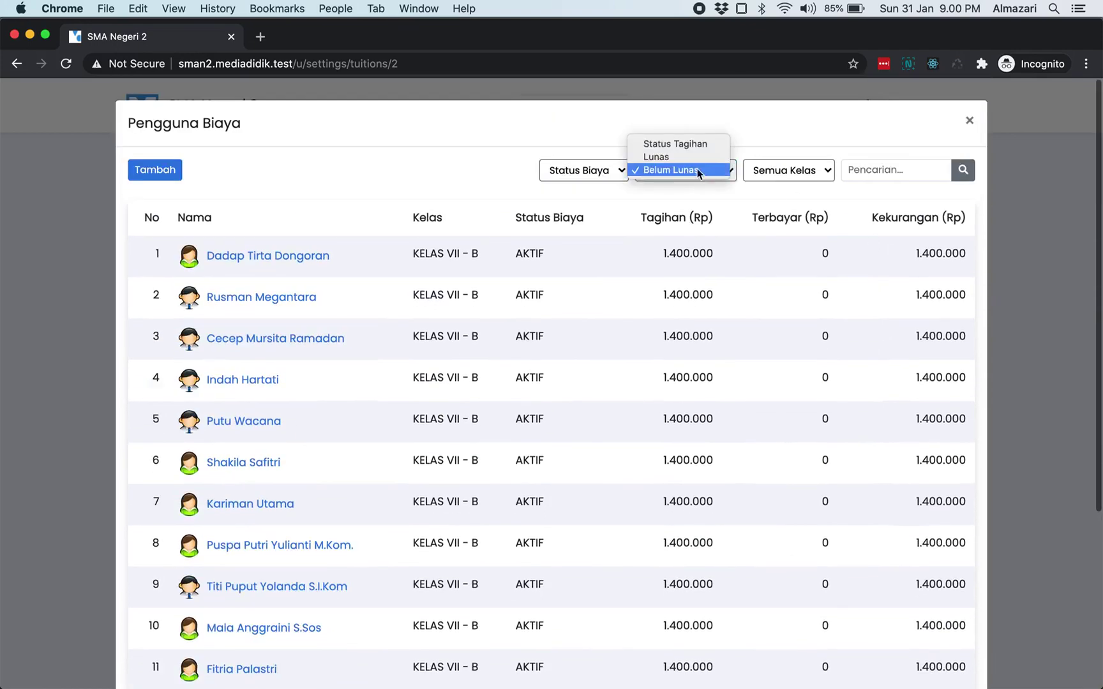
pyautogui.click(698, 158)
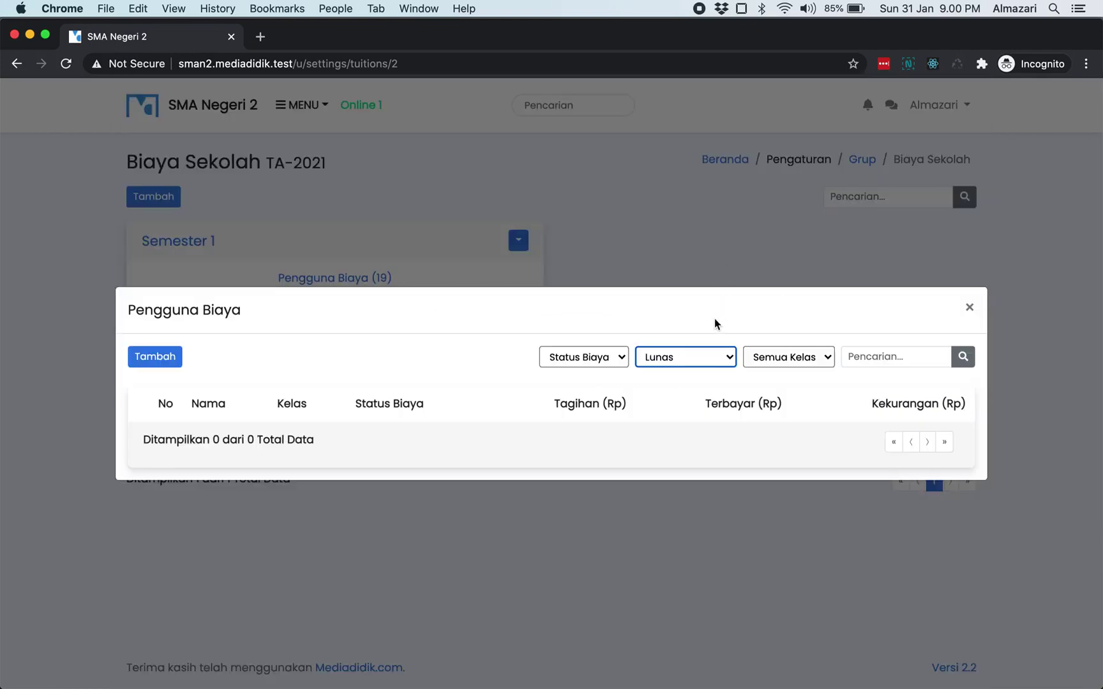
pyautogui.click(706, 356)
pyautogui.click(705, 341)
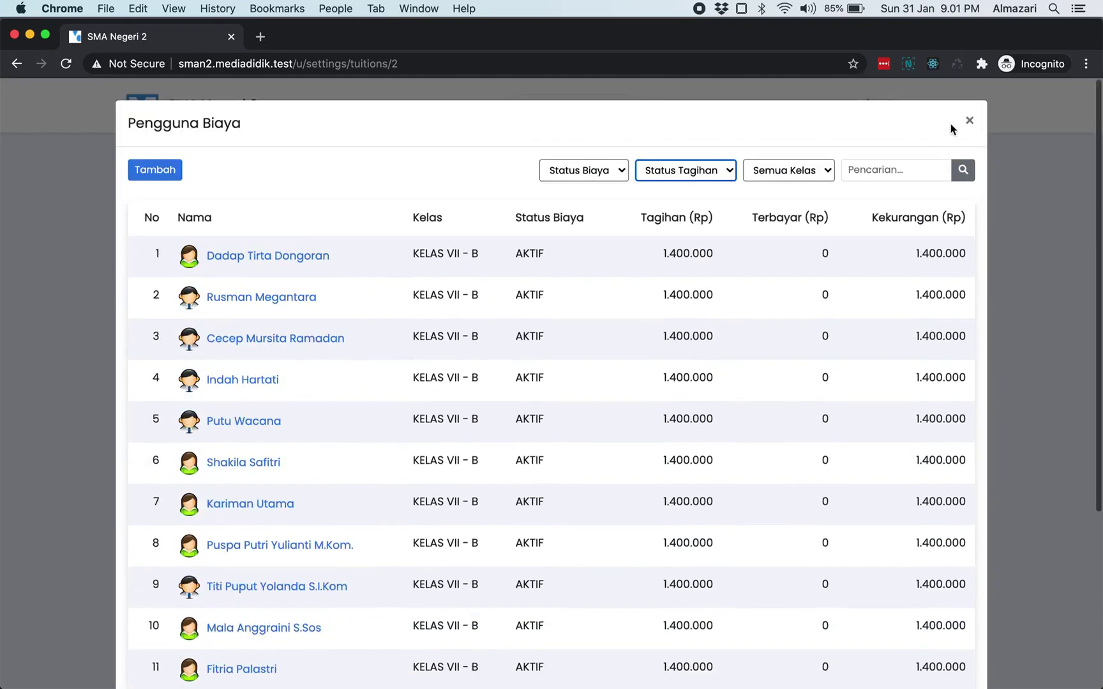
pyautogui.click(970, 123)
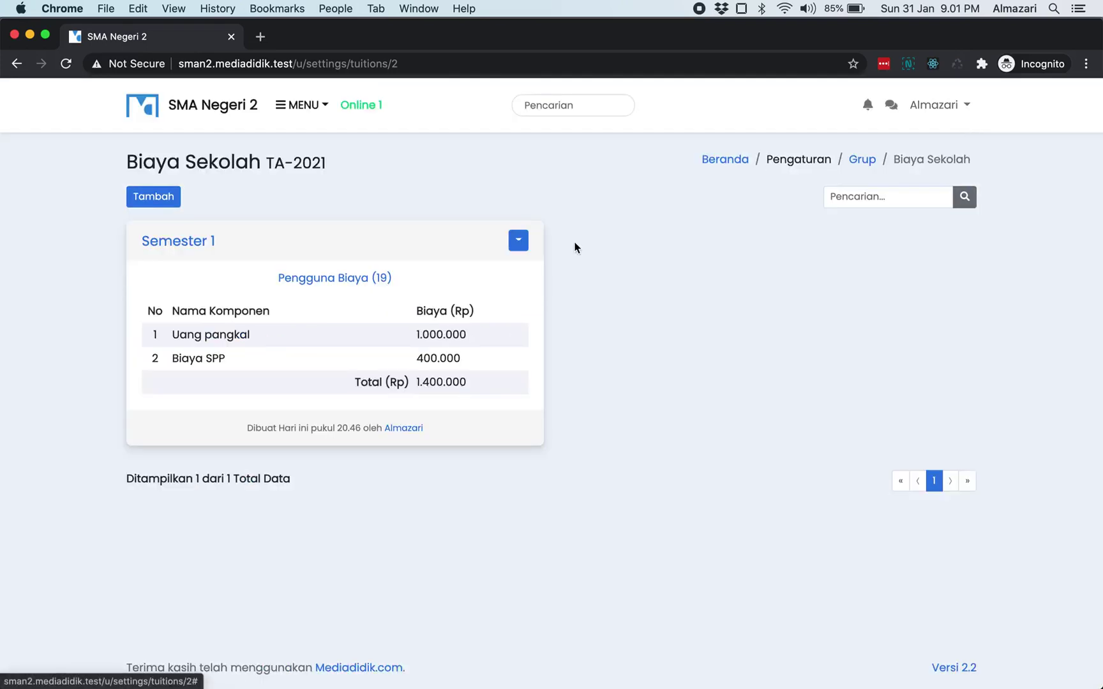
pyautogui.click(230, 112)
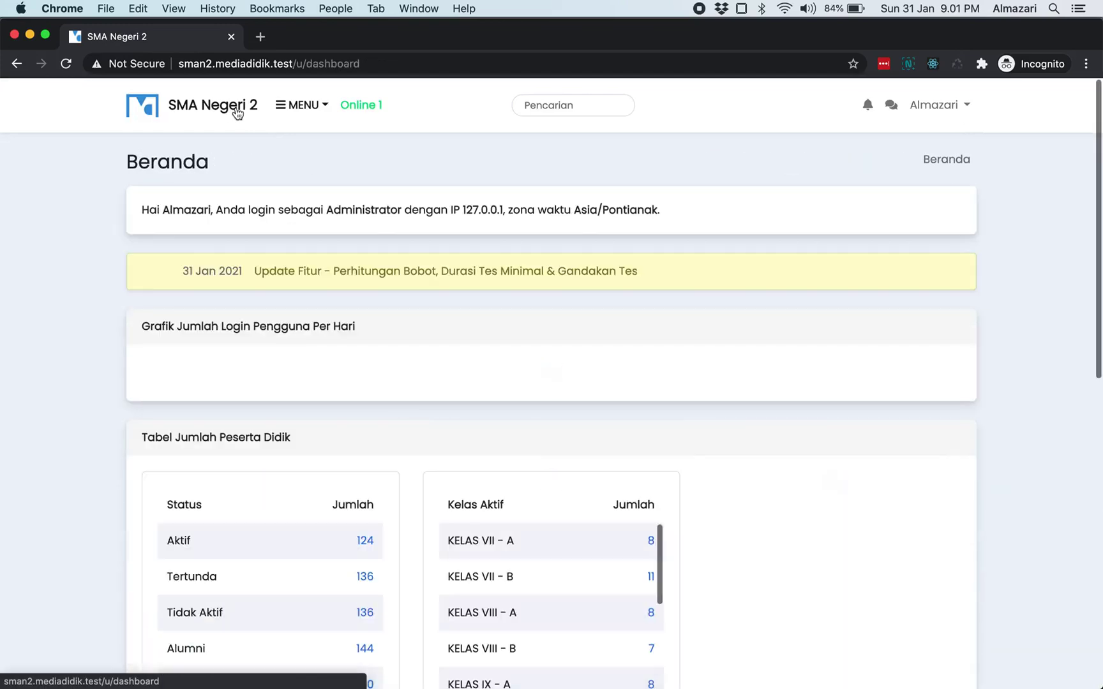
pyautogui.click(301, 105)
pyautogui.click(348, 308)
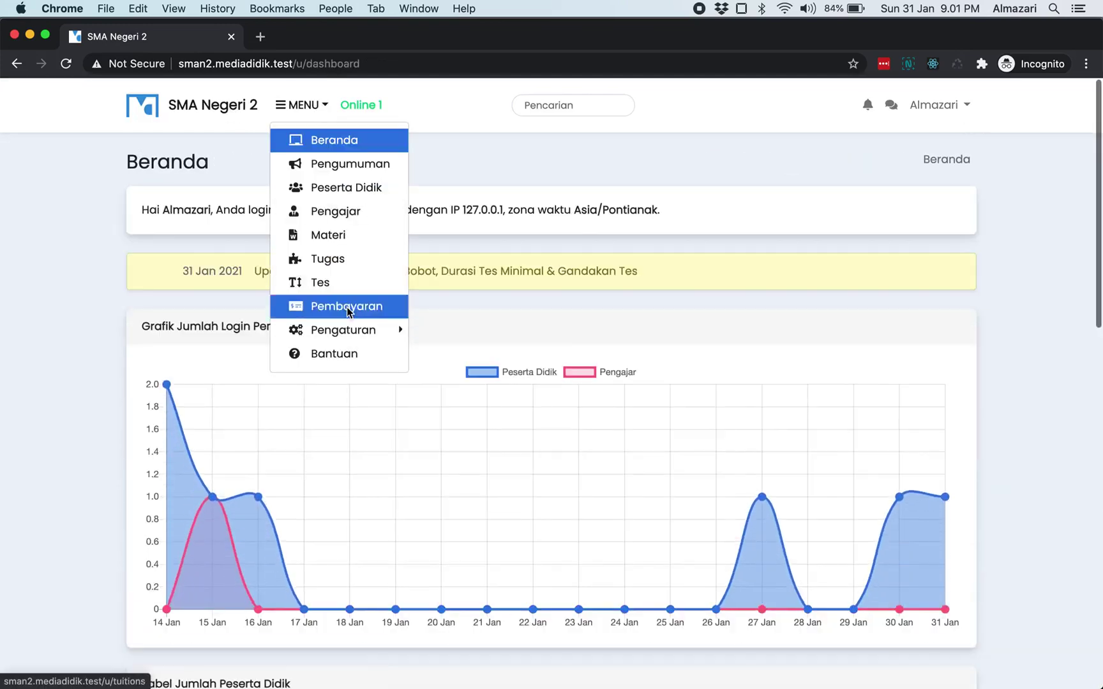
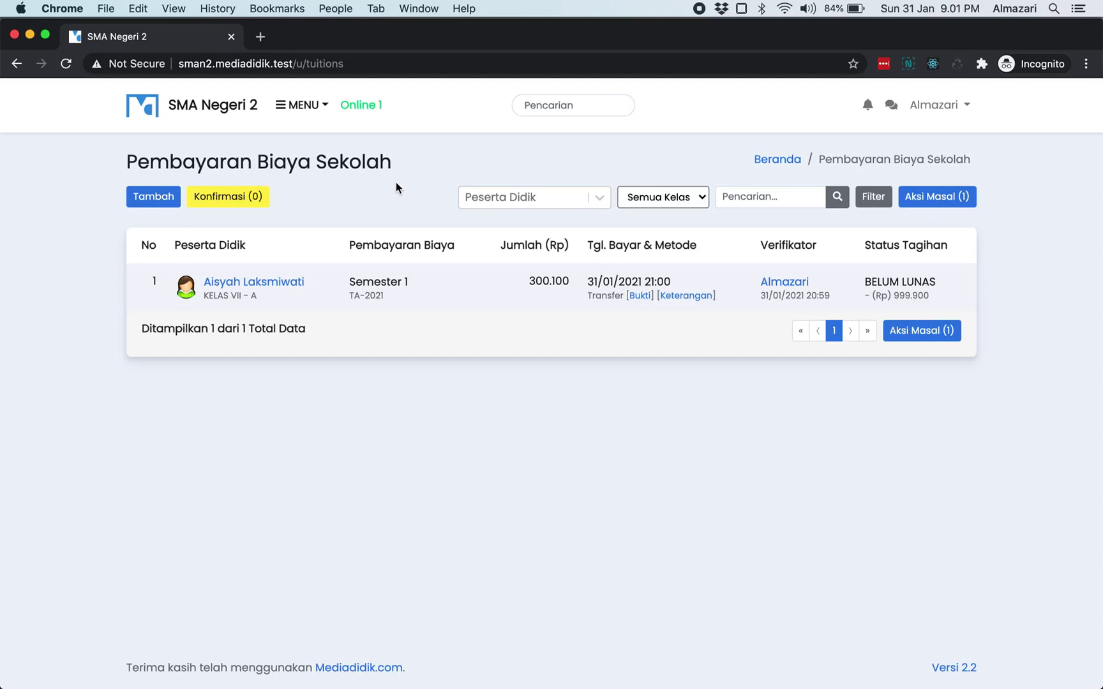
# - Start a new payment for the KELAS VII - A student on TA-2021 Semester 1, amount 100000
pyautogui.click(136, 198)
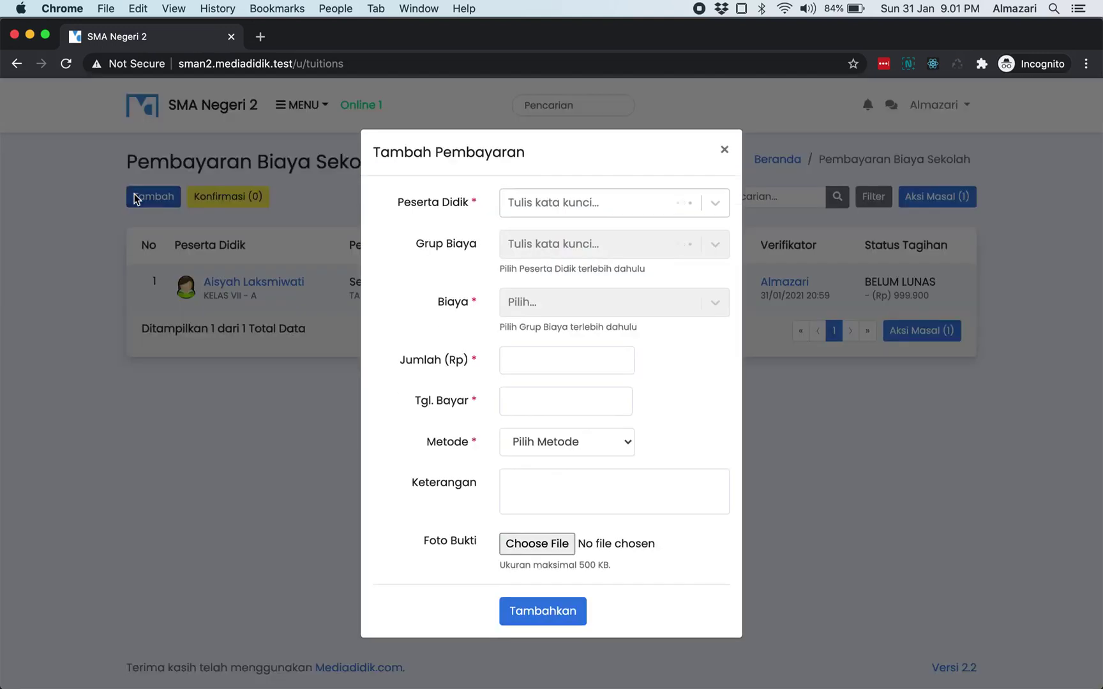
pyautogui.click(605, 211)
pyautogui.write('aisya')
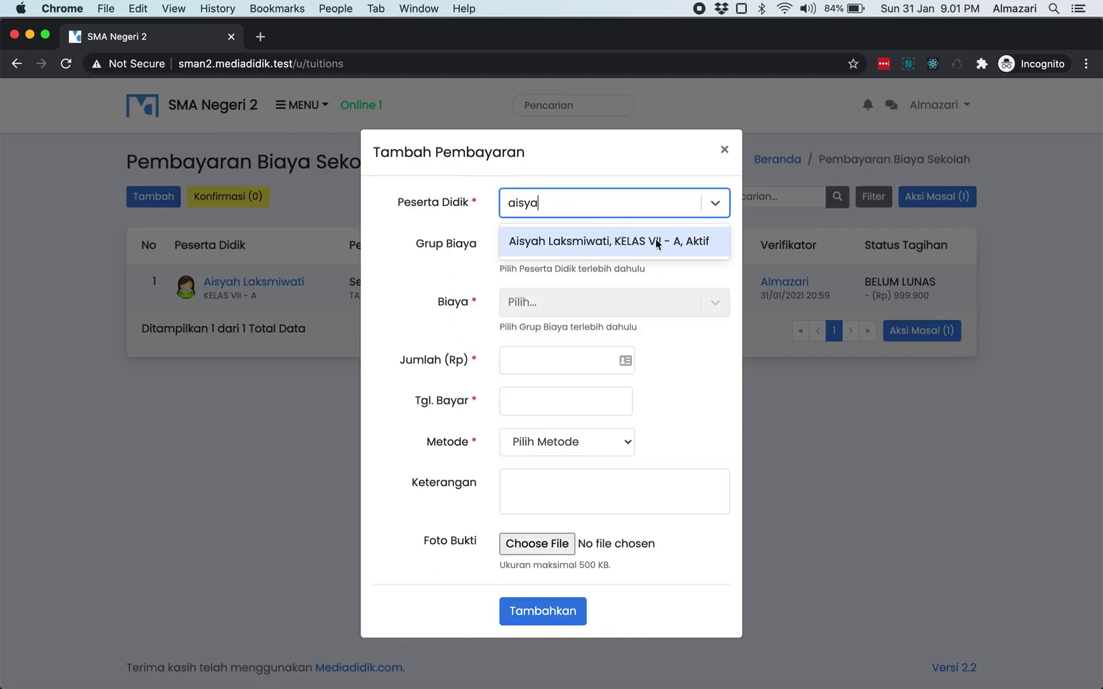
pyautogui.click(655, 240)
pyautogui.click(635, 257)
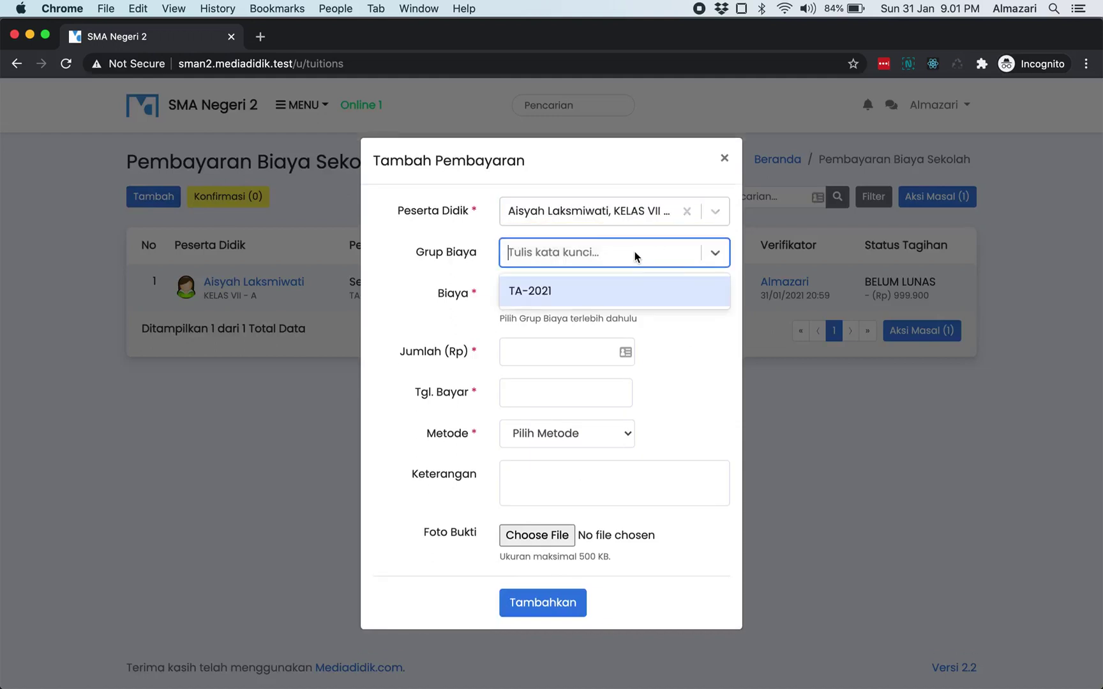
pyautogui.click(617, 289)
pyautogui.click(609, 300)
pyautogui.click(601, 339)
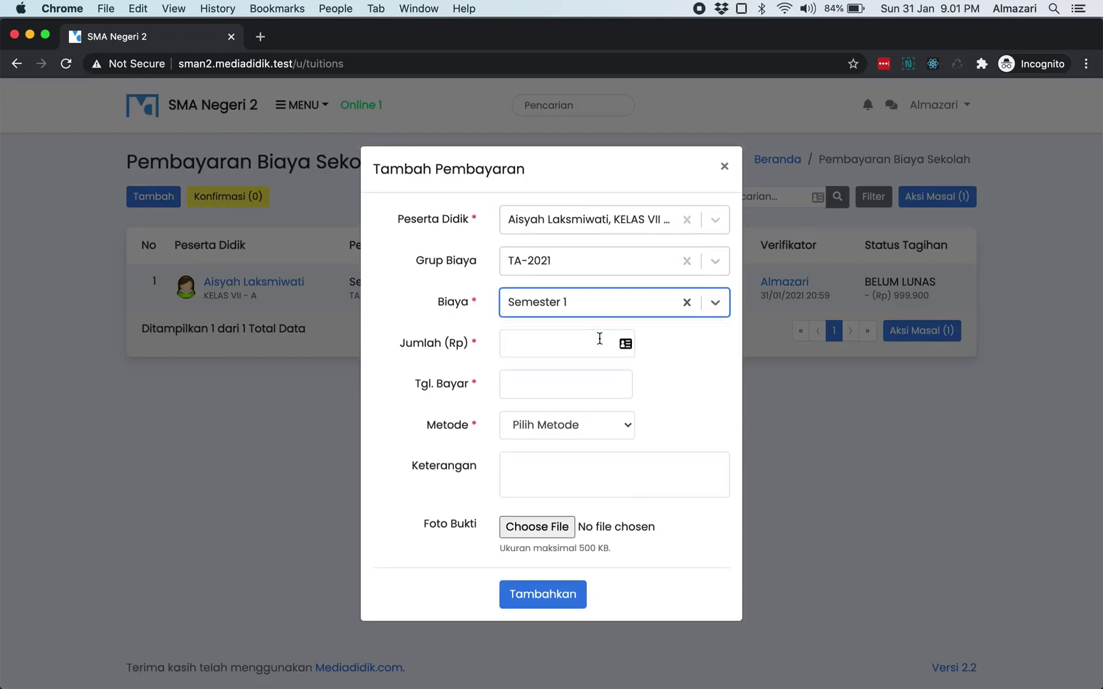
pyautogui.click(581, 347)
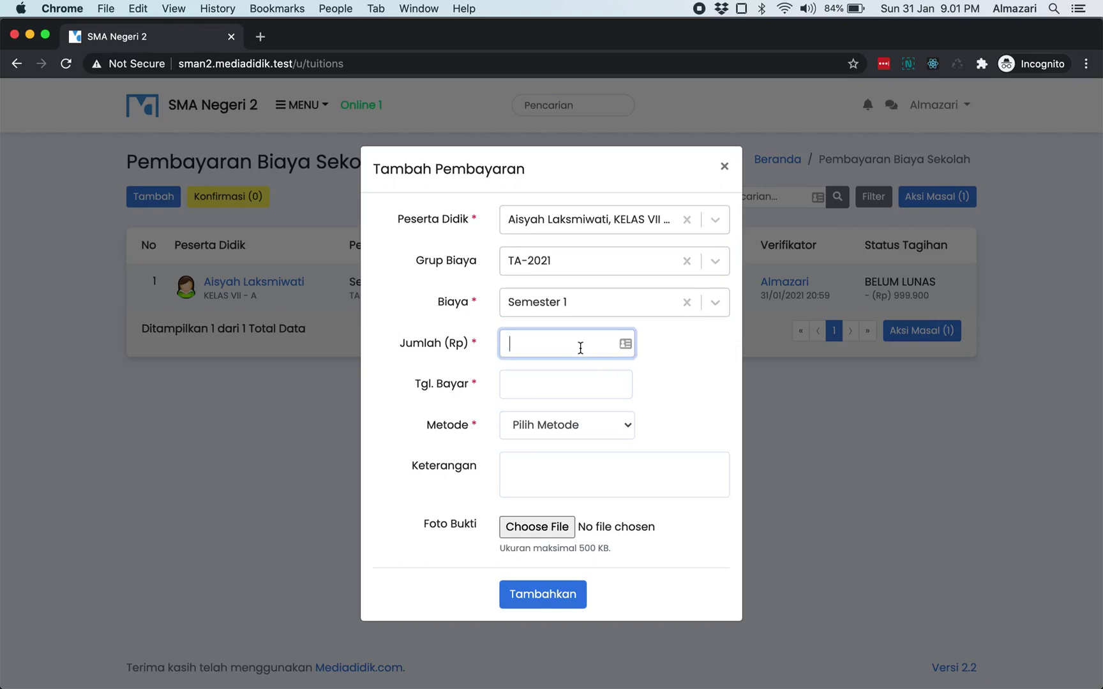
pyautogui.write('1000000')
# - Date it 31/01/2021 22:00, pay by Transfer, note 'tambahan keterangan saja', and submit
pyautogui.click(571, 385)
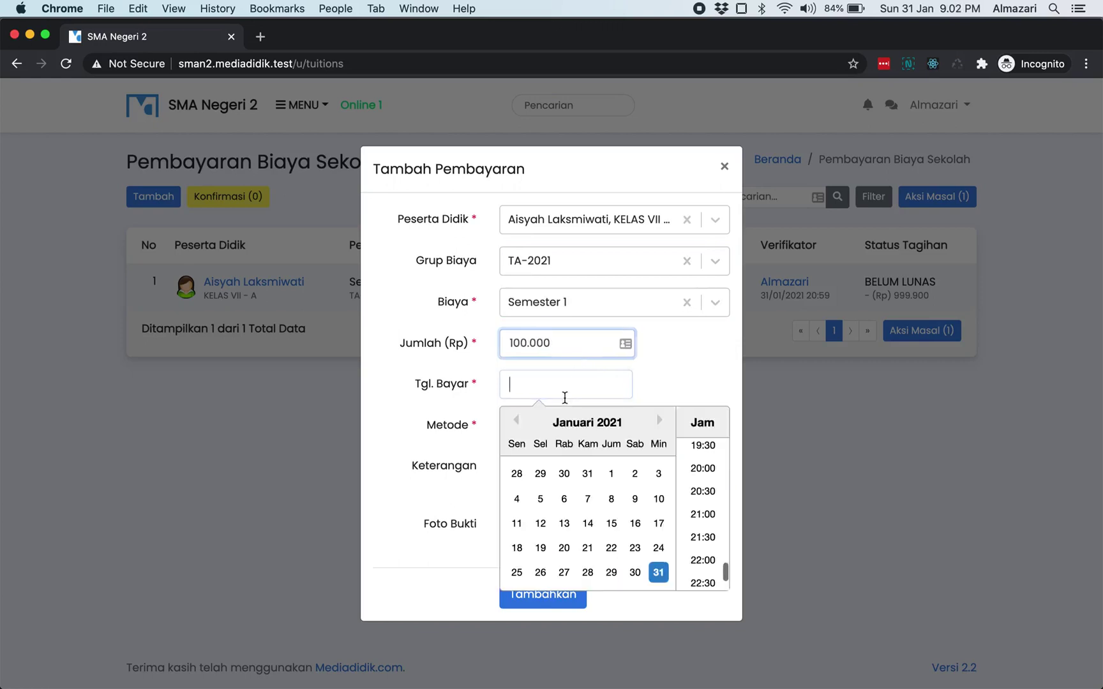
pyautogui.click(703, 561)
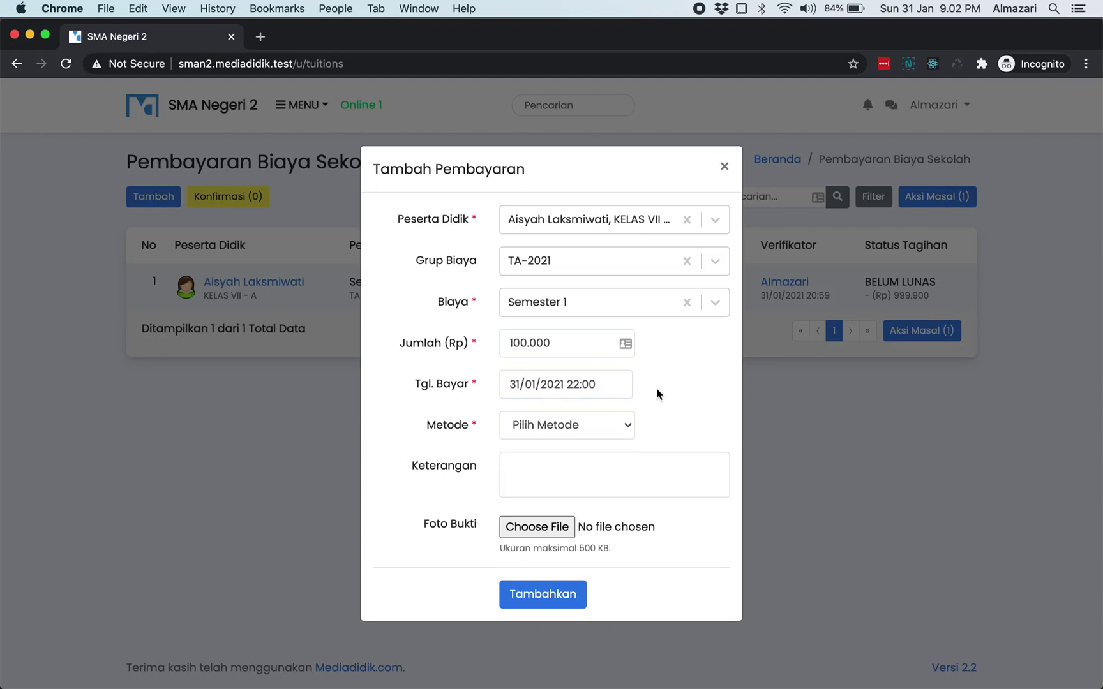
pyautogui.click(604, 424)
pyautogui.click(601, 439)
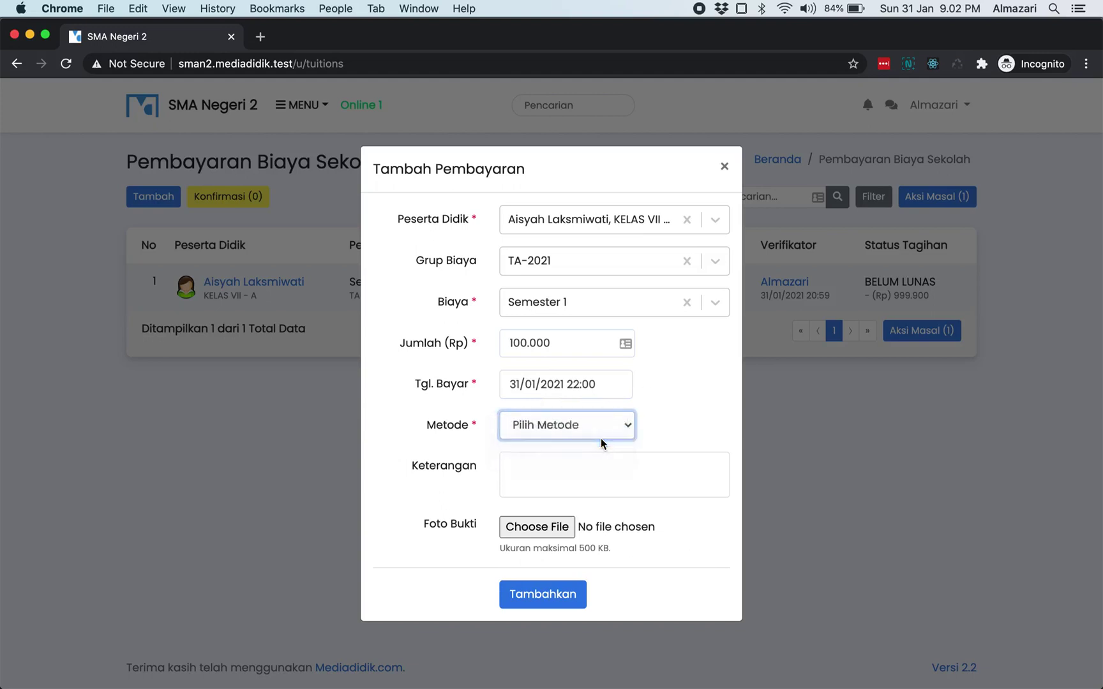
pyautogui.click(574, 478)
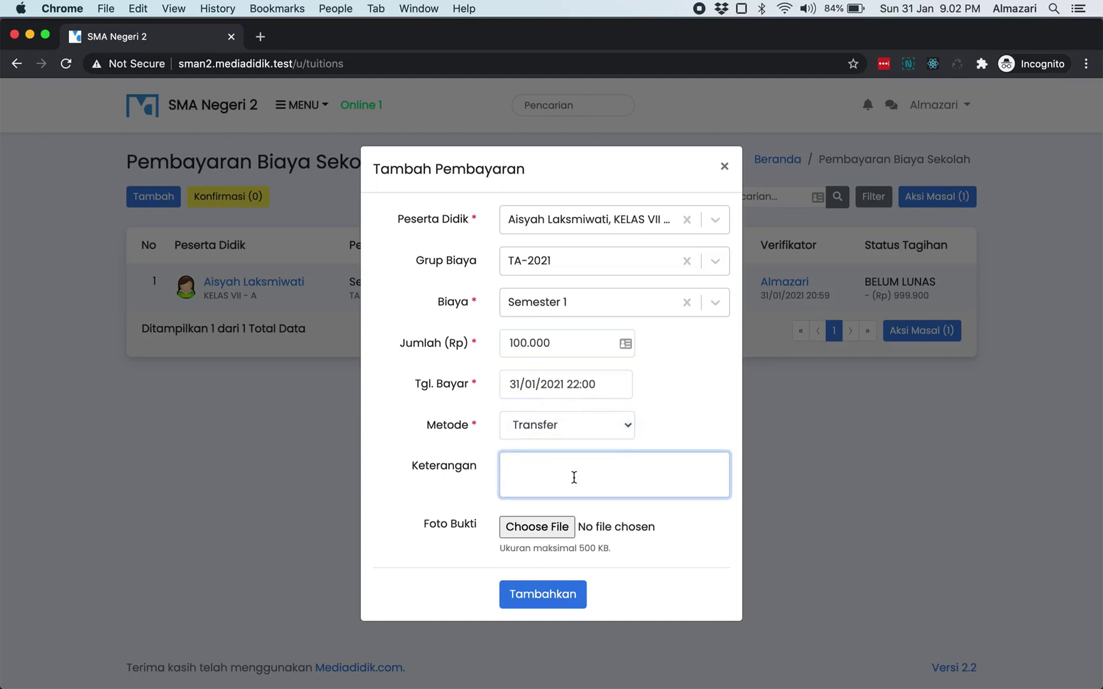
pyautogui.write('tambahan keterangan saja')
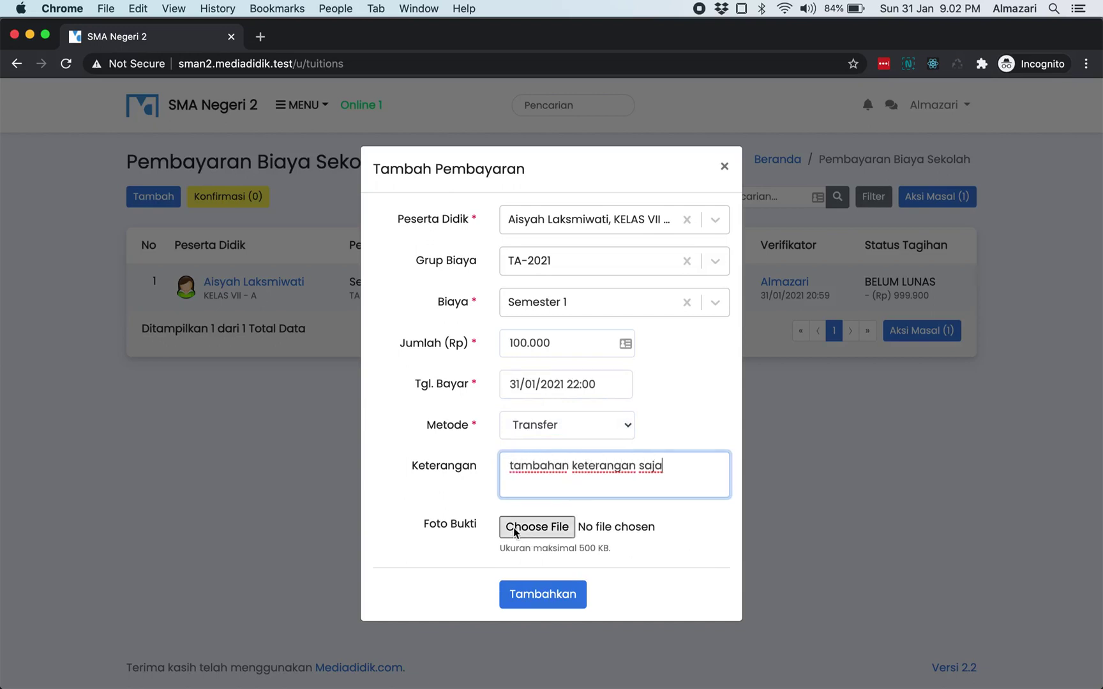
pyautogui.doubleClick(450, 528)
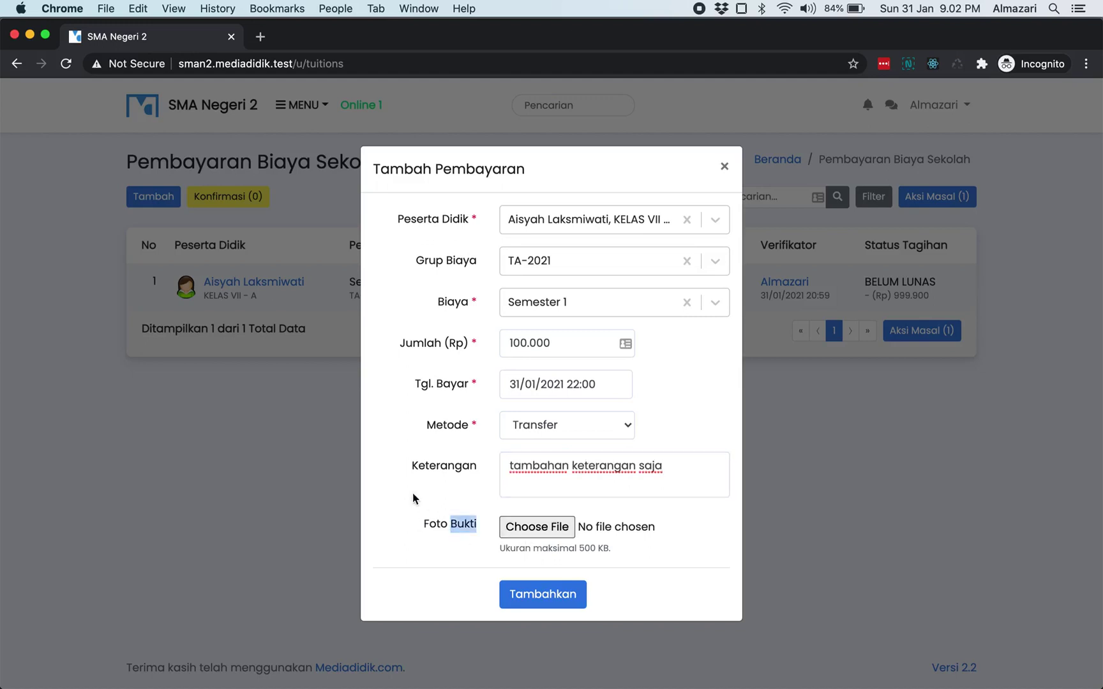
pyautogui.click(412, 524)
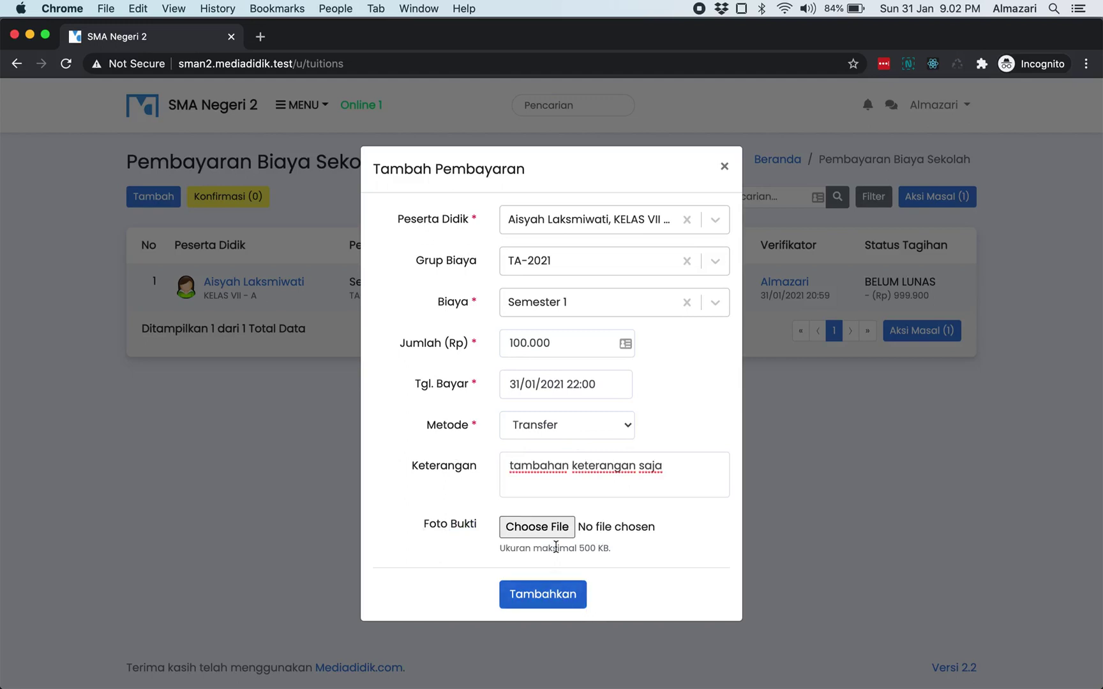
pyautogui.click(675, 466)
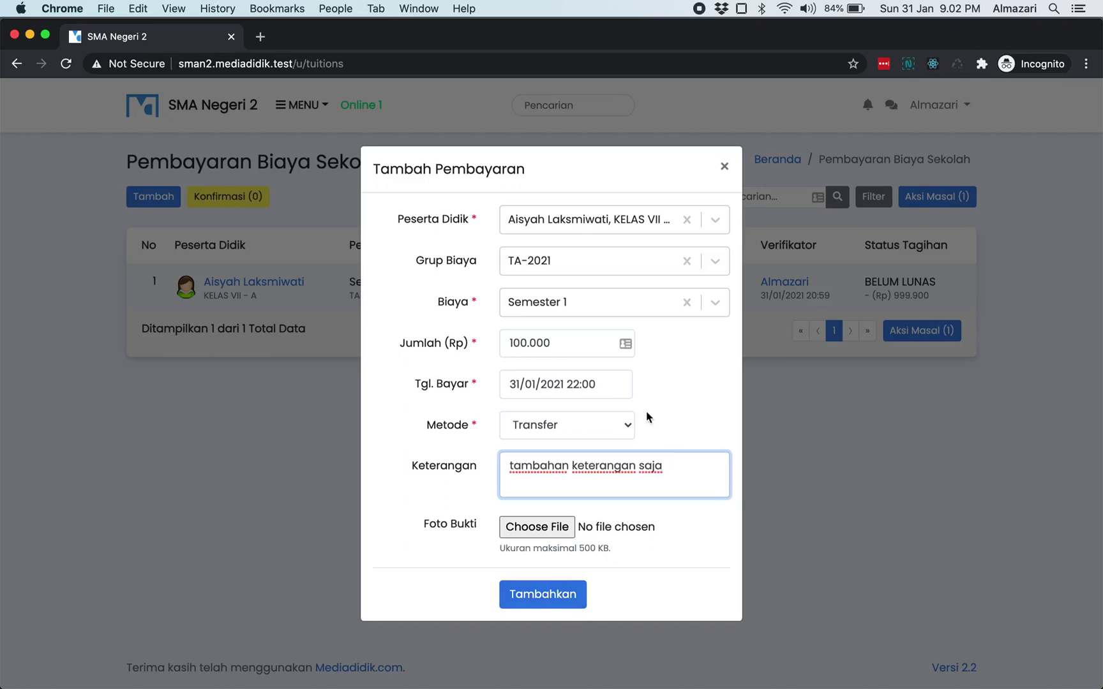
pyautogui.click(575, 594)
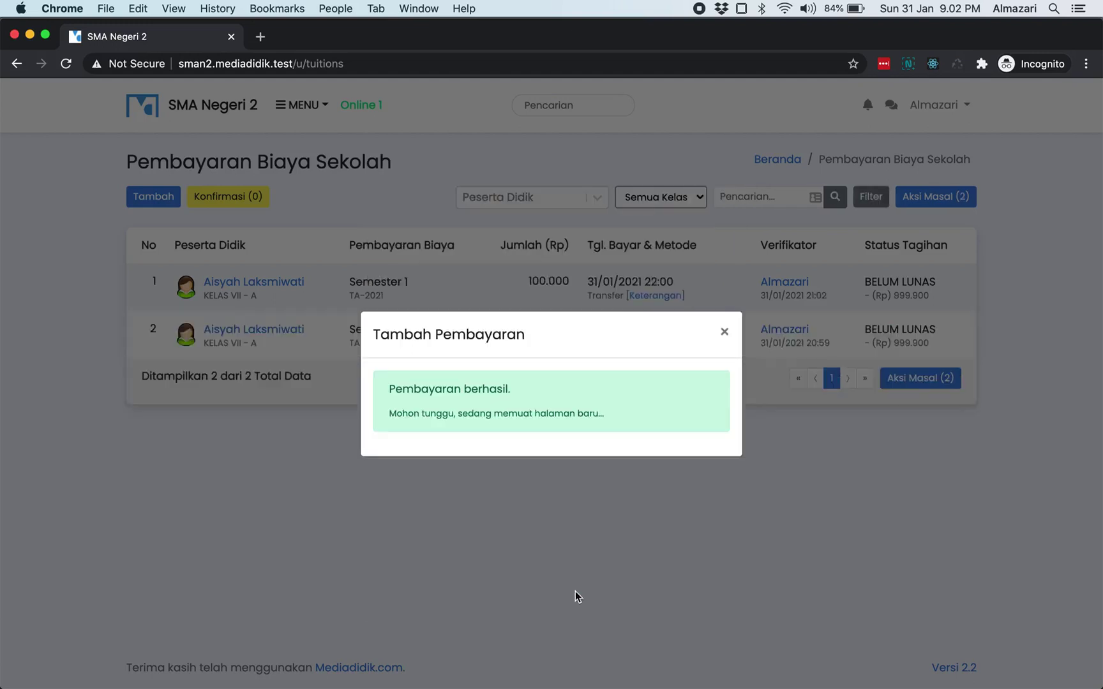
# - Close the confirmation and check the new 100.000 payment and its unpaid status in the list
pyautogui.click(724, 331)
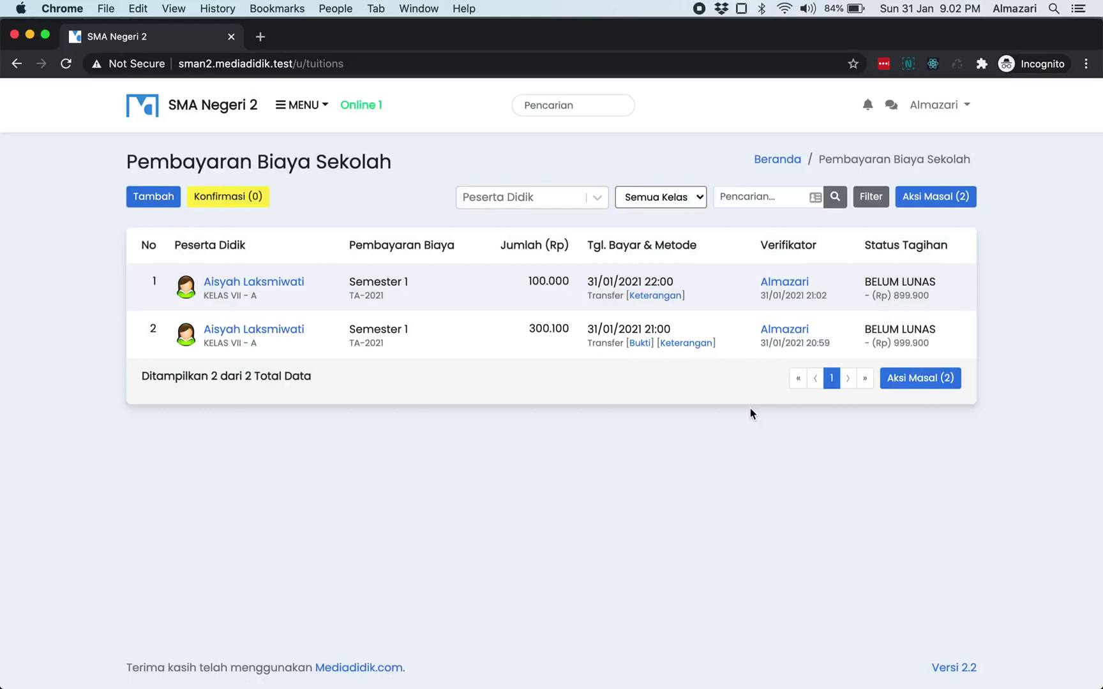
pyautogui.doubleClick(548, 282)
pyautogui.click(505, 297)
pyautogui.doubleClick(554, 283)
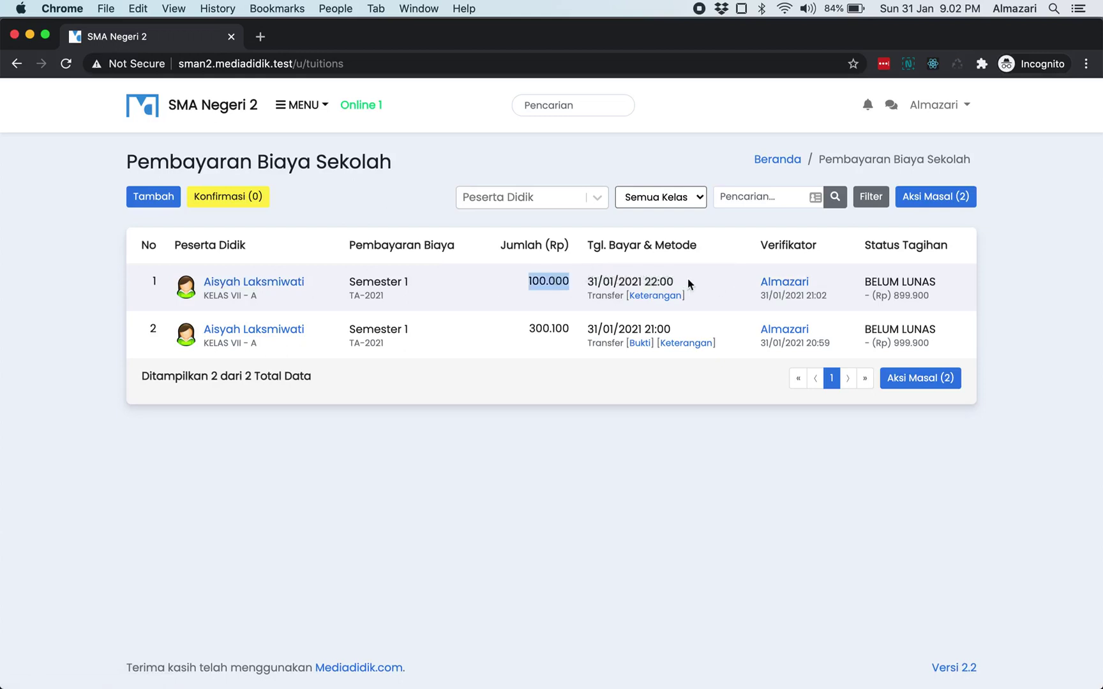
pyautogui.click(734, 286)
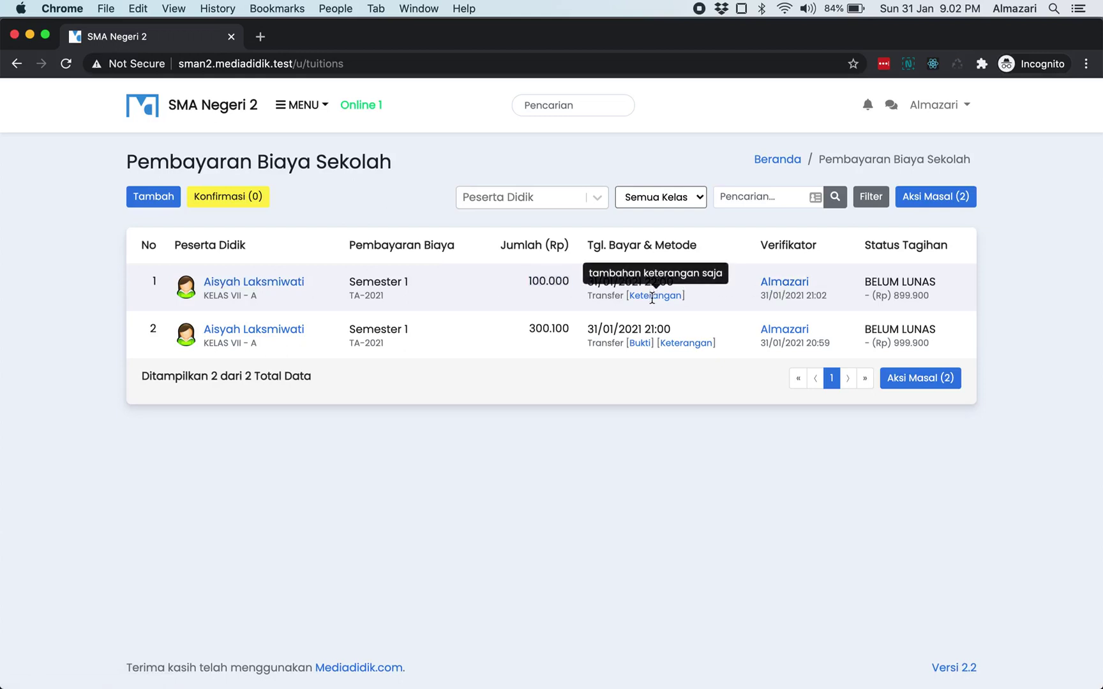
pyautogui.doubleClick(879, 281)
pyautogui.click(922, 276)
# - Glance at the verifier's account tab, close it, and switch to the student's browser session
pyautogui.click(774, 281)
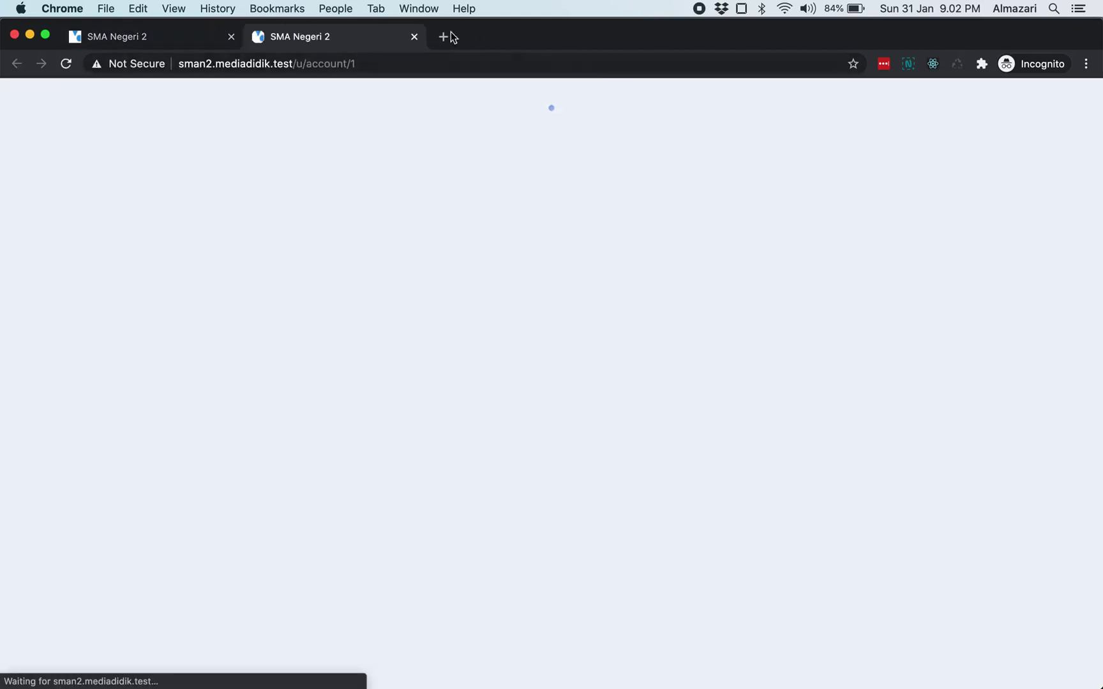
pyautogui.click(414, 37)
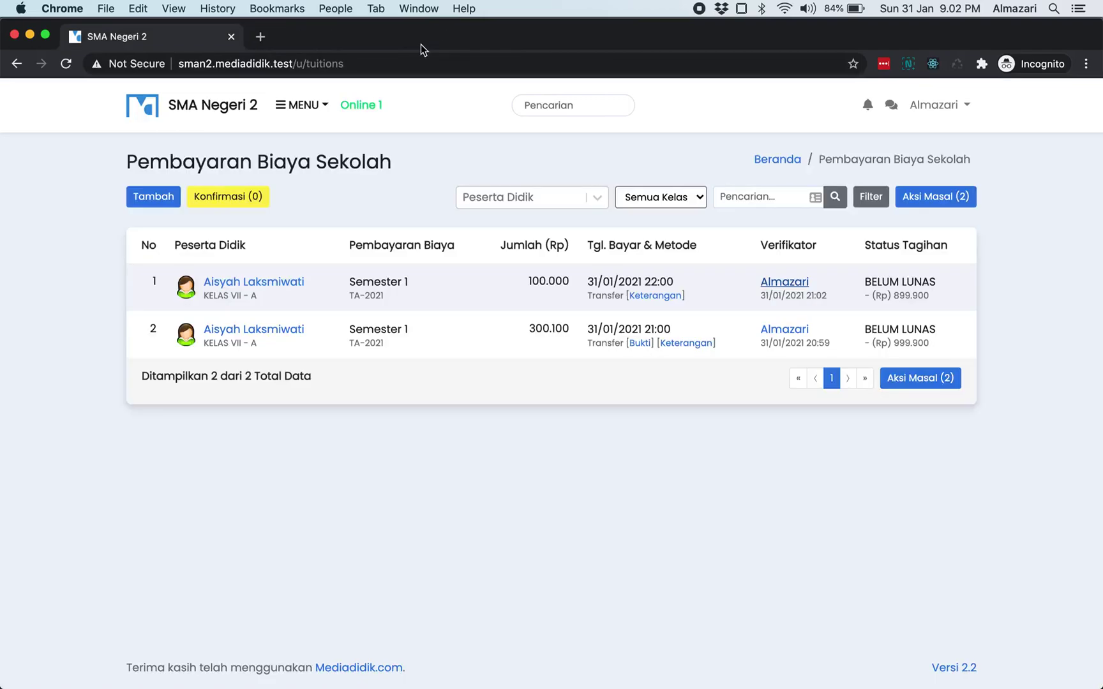
pyautogui.press('super+Tab')
pyautogui.click(205, 341)
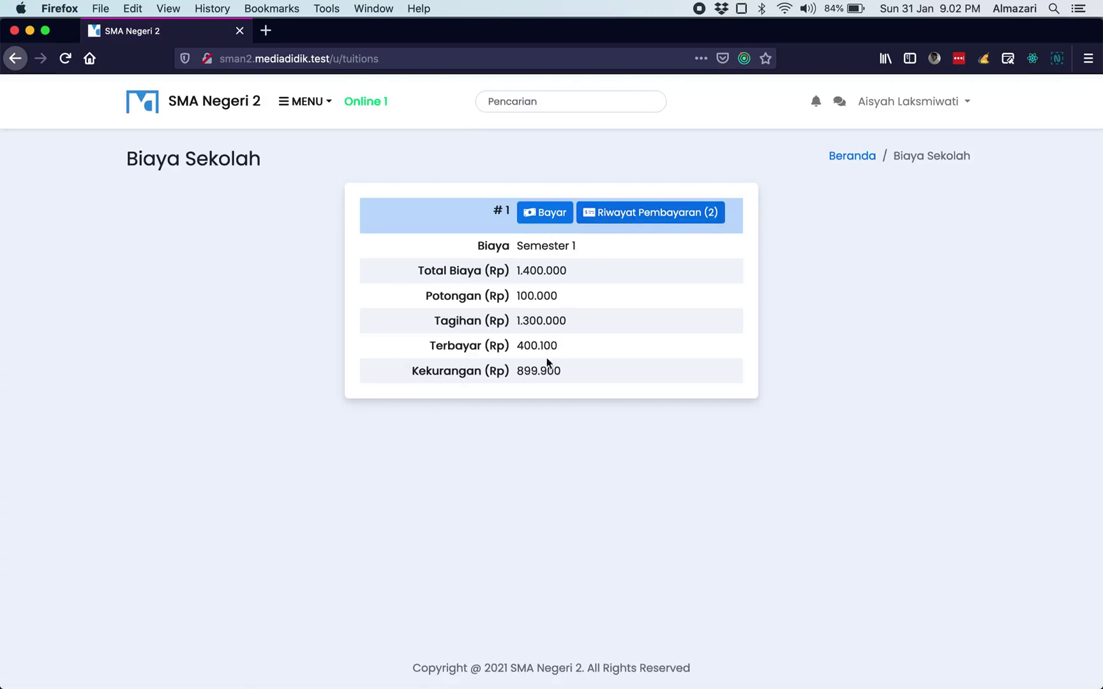
# - Check 400.100 paid and the new Transfer entry in the Semester 1 history, then return to the admin browser
pyautogui.doubleClick(530, 345)
pyautogui.click(624, 214)
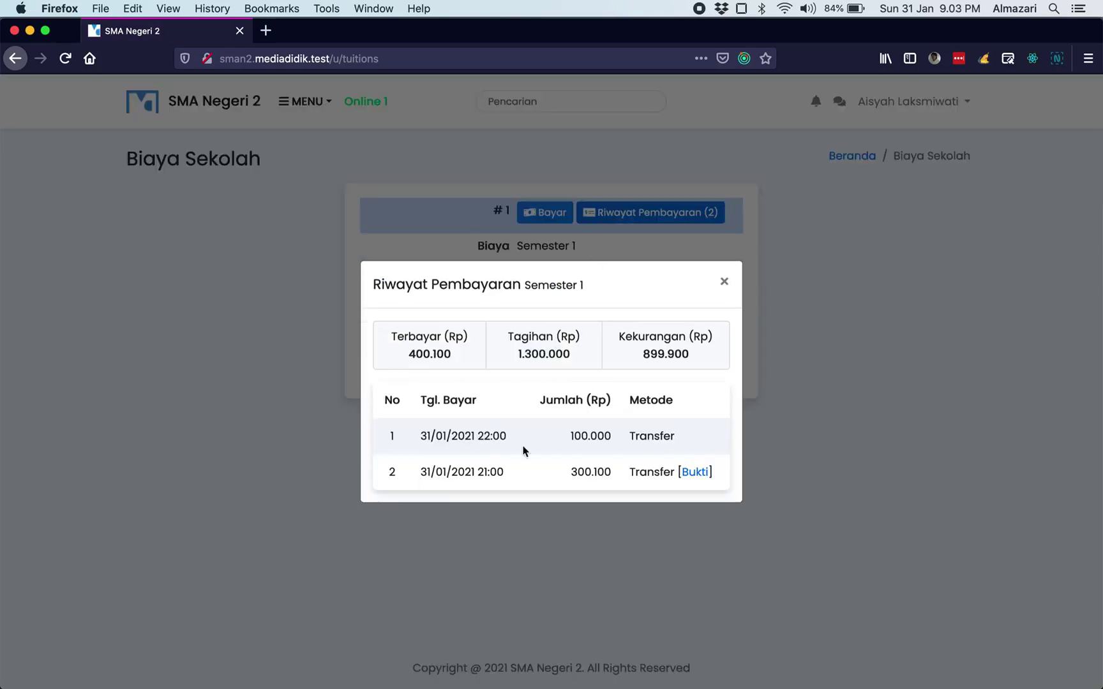
pyautogui.doubleClick(642, 439)
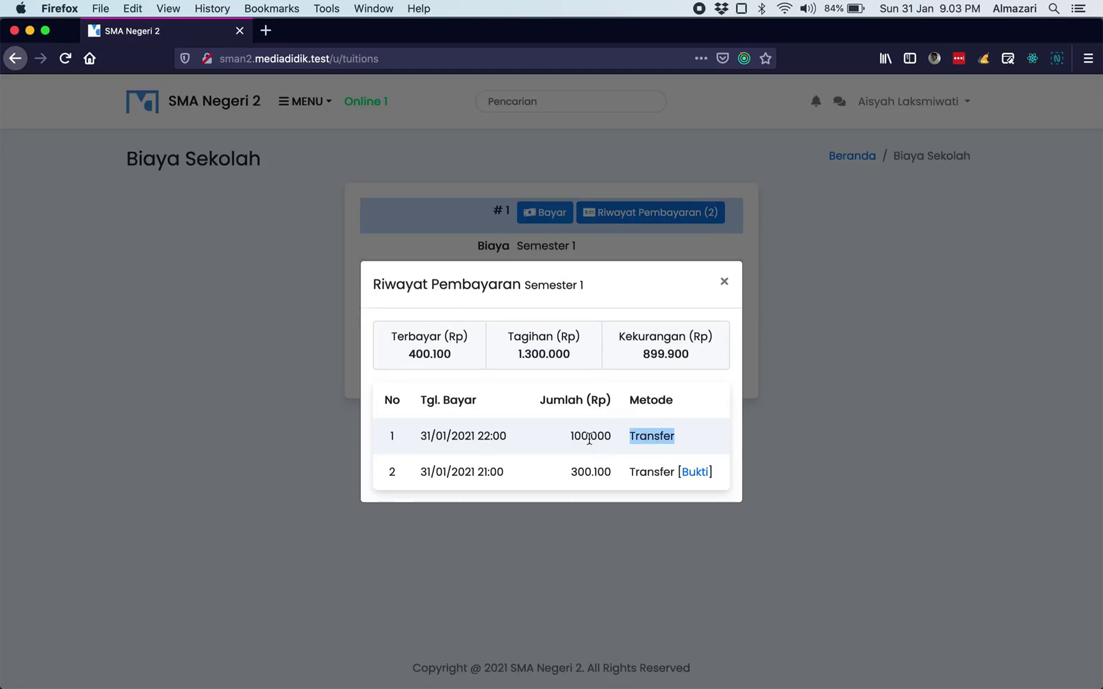
pyautogui.click(588, 439)
pyautogui.click(724, 283)
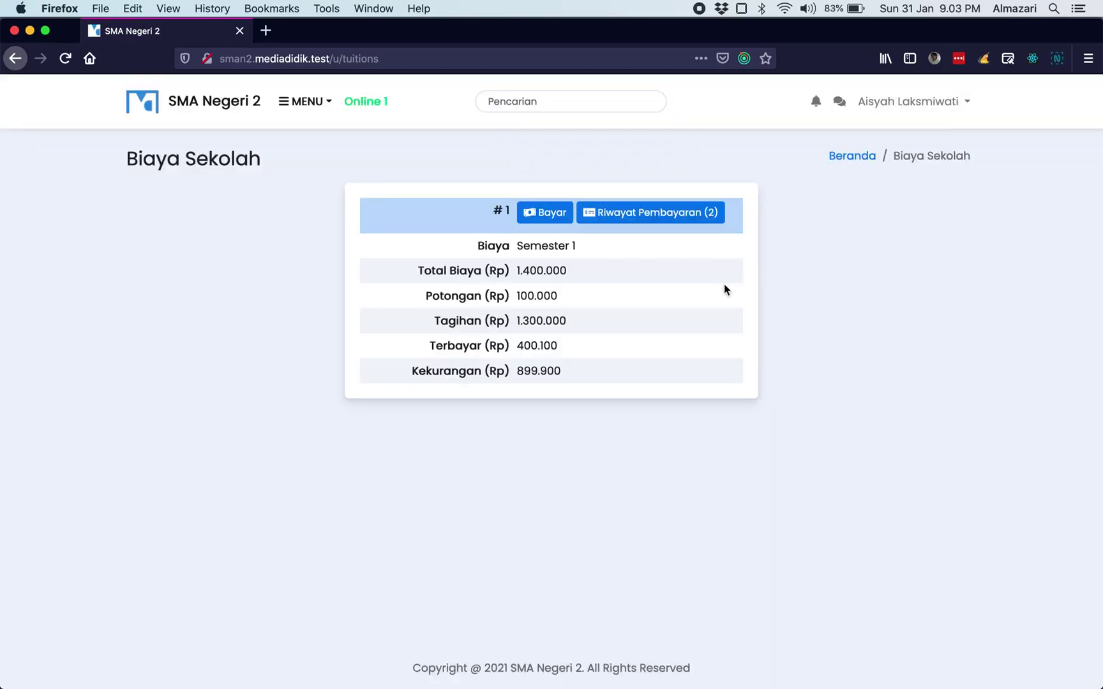
pyautogui.press('super+Tab')
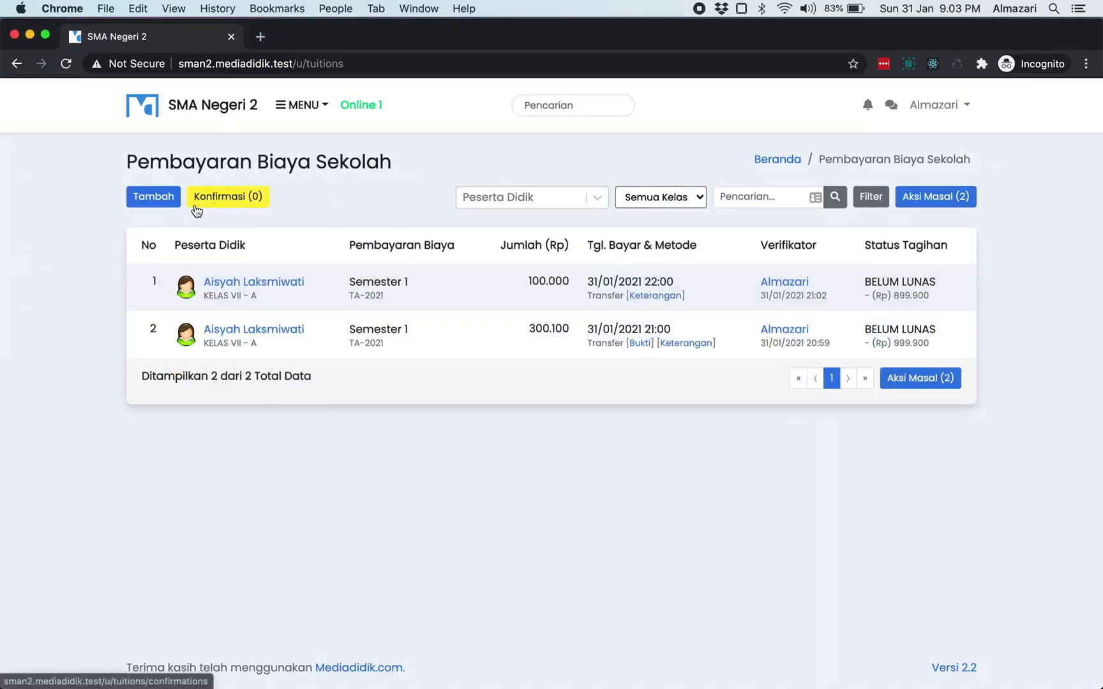
# - Start another payment for the KELAS VII - A student on TA-2021 Semester 1, amount 50000
pyautogui.click(153, 196)
pyautogui.click(600, 200)
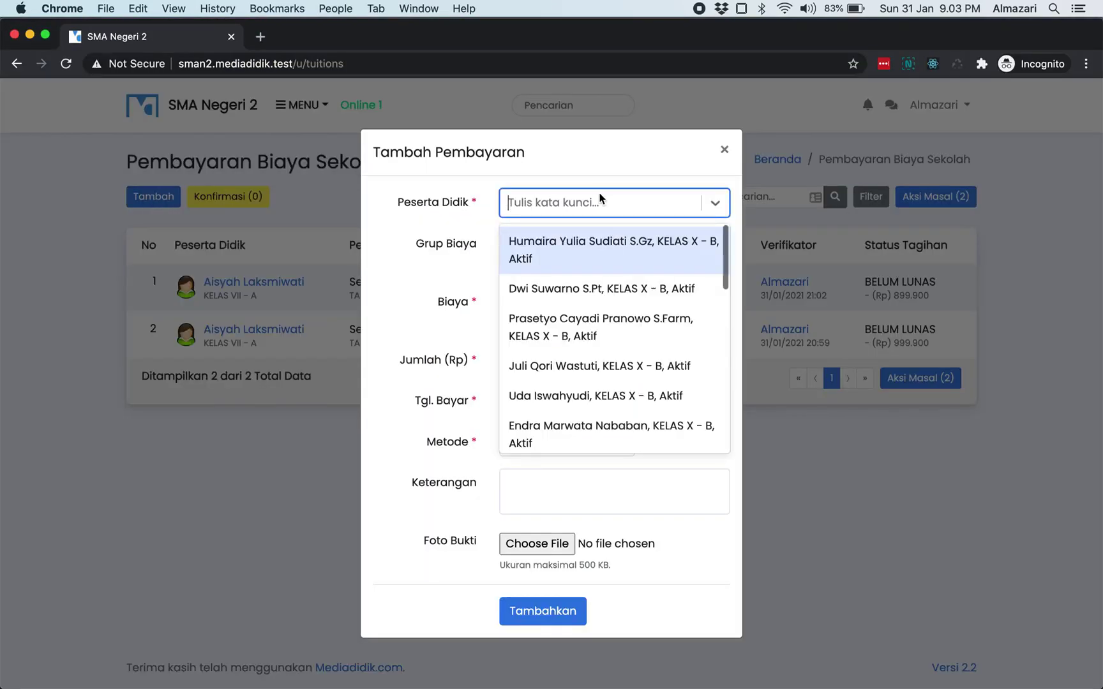
pyautogui.write('aisy')
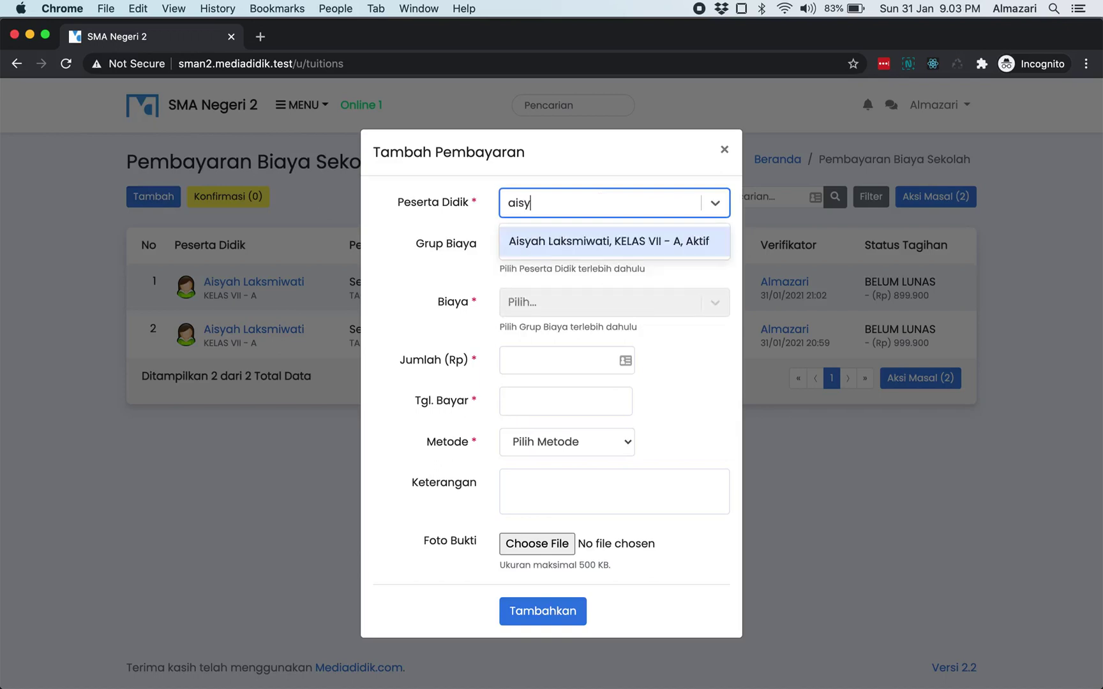
pyautogui.click(608, 241)
pyautogui.click(604, 251)
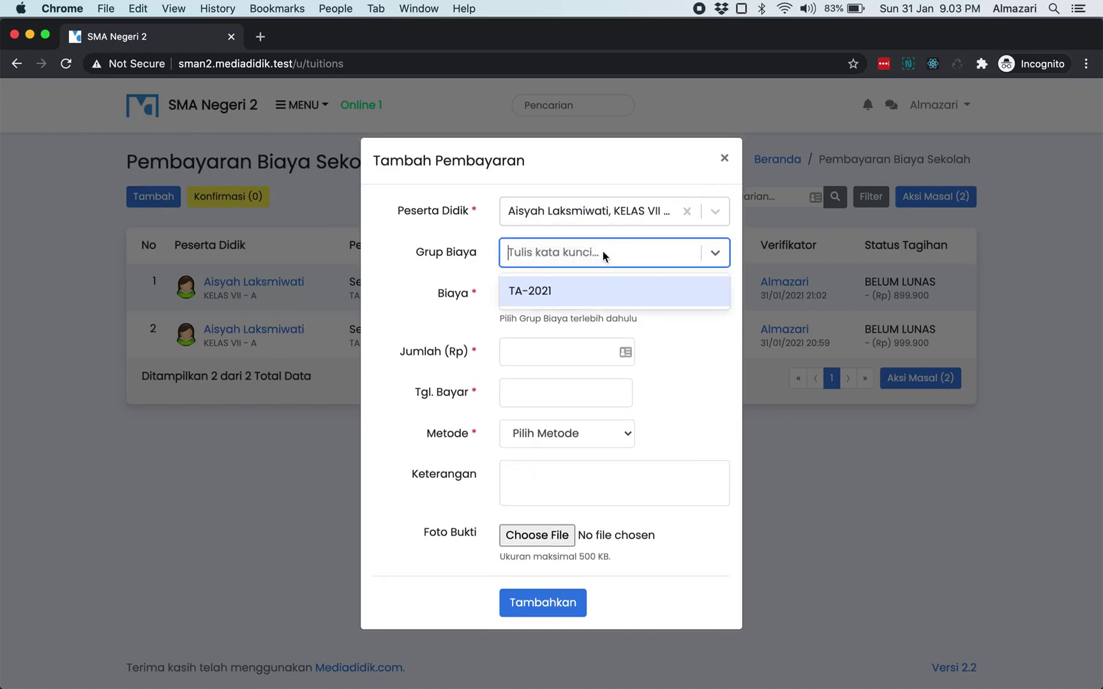
pyautogui.click(595, 286)
pyautogui.click(596, 303)
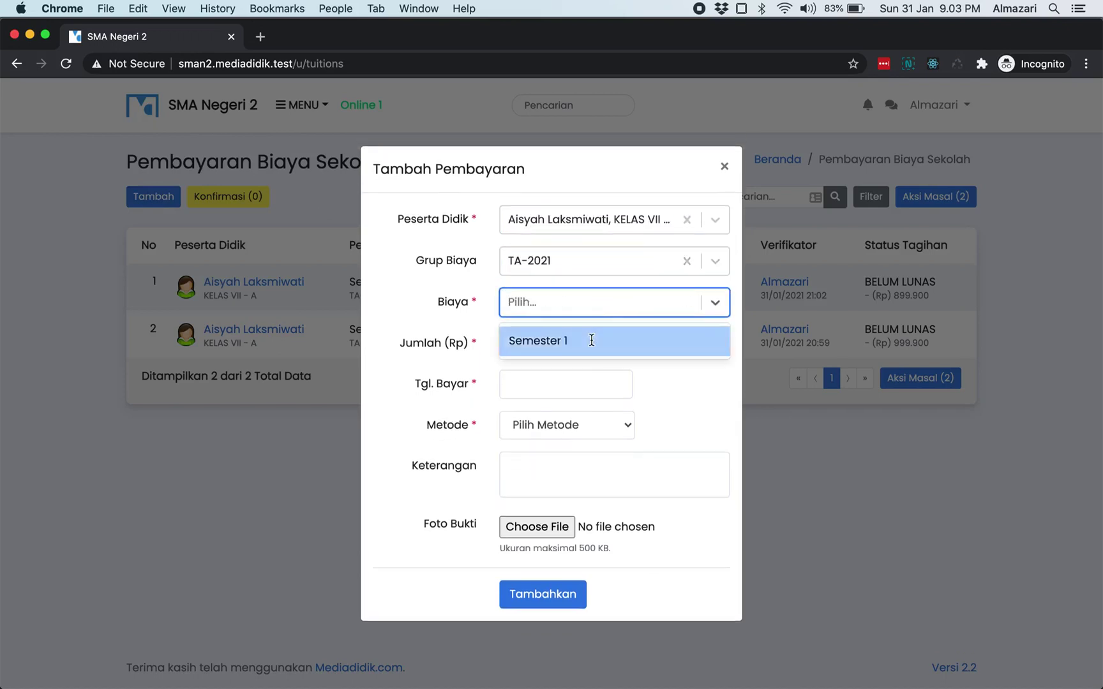
pyautogui.click(591, 339)
pyautogui.click(568, 347)
pyautogui.write('500000')
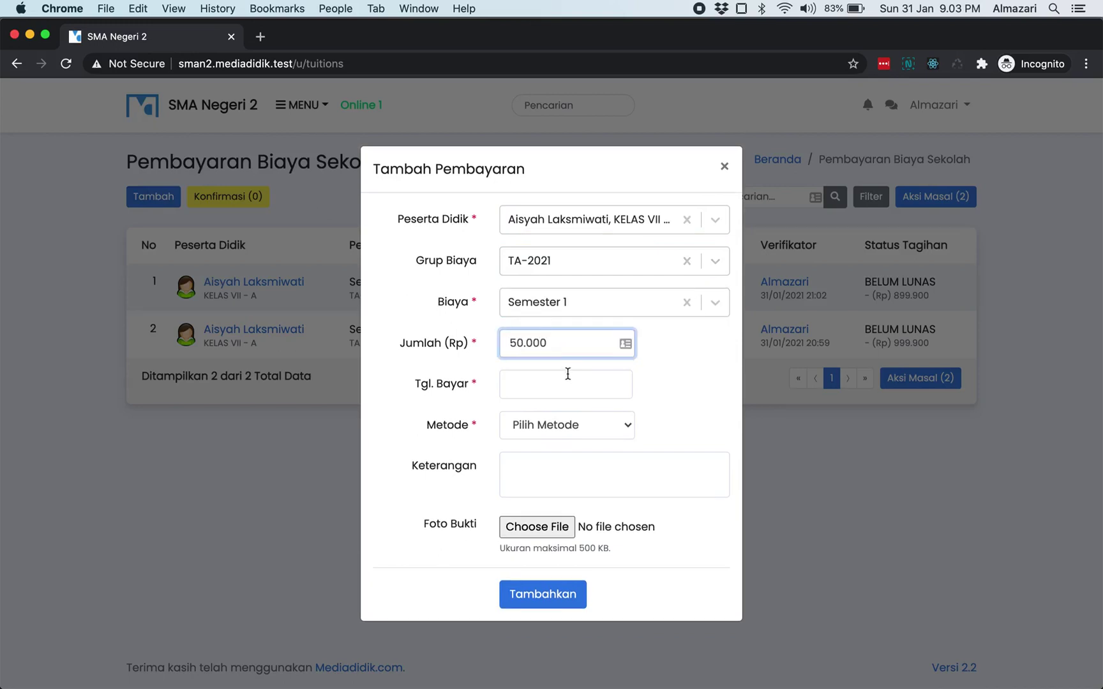
# - Date it 31/01/2021 22:30, pay in cash (Tunai), submit, and close the confirmation
pyautogui.click(562, 375)
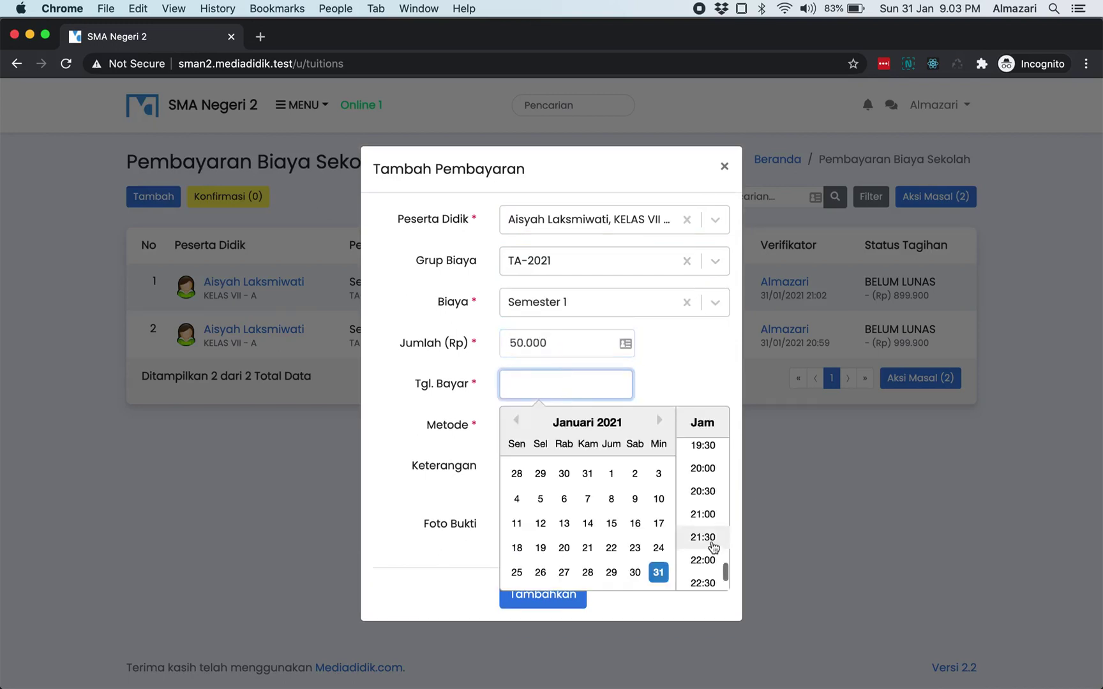
pyautogui.click(708, 584)
pyautogui.click(579, 423)
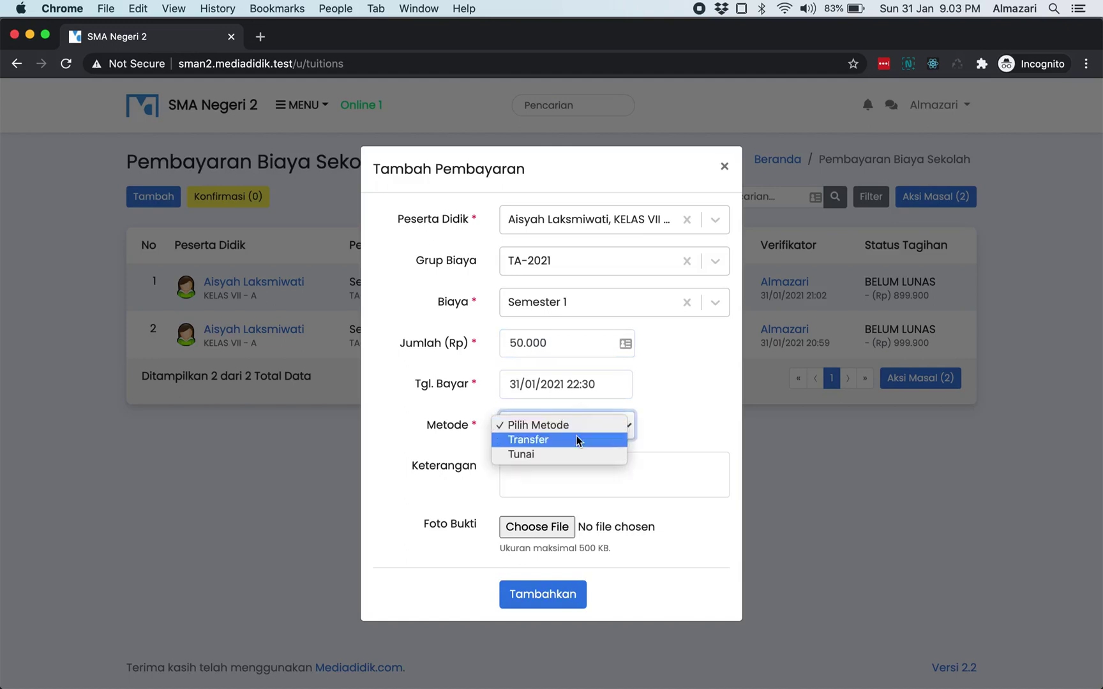
pyautogui.click(563, 455)
pyautogui.click(574, 480)
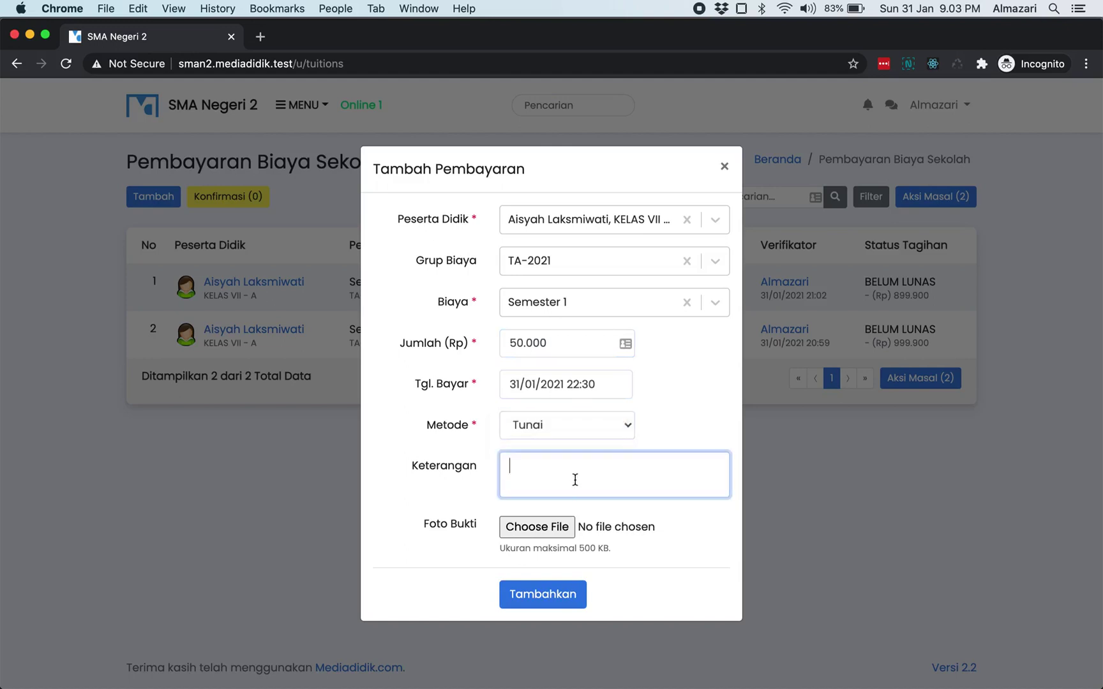
pyautogui.click(660, 404)
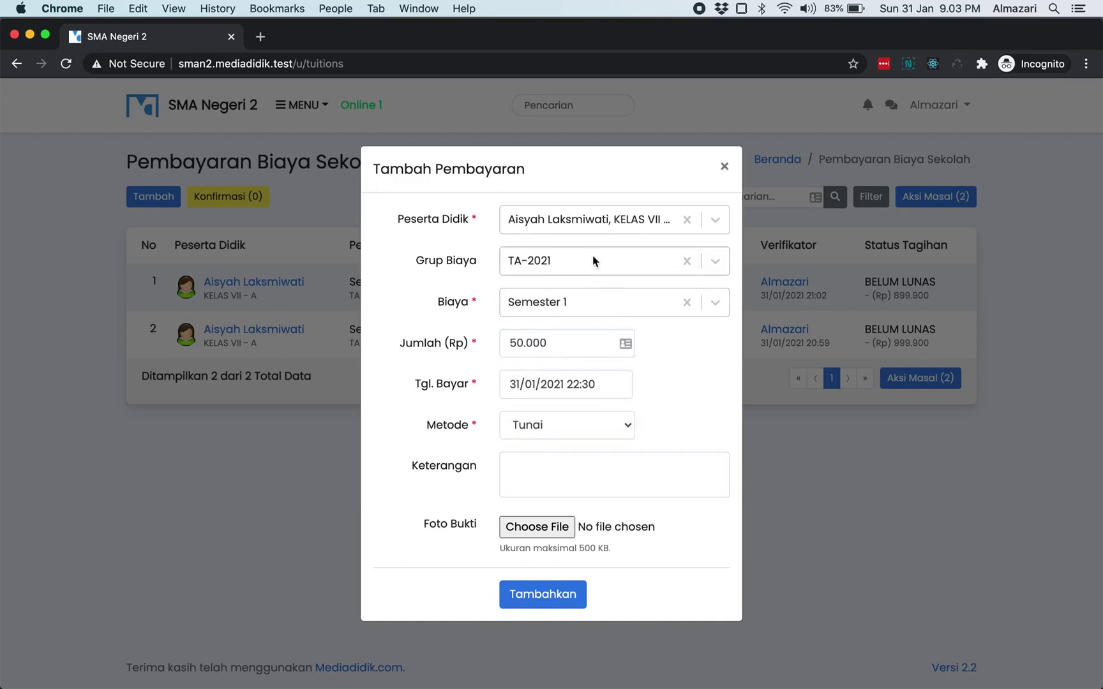
pyautogui.click(561, 589)
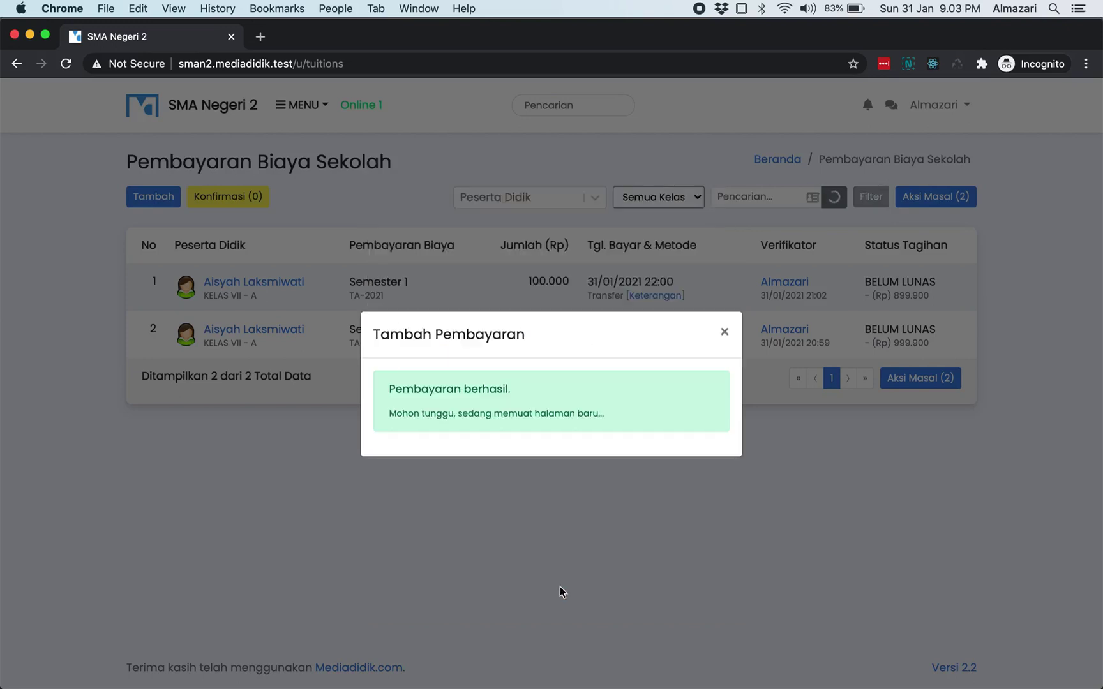
pyautogui.click(724, 332)
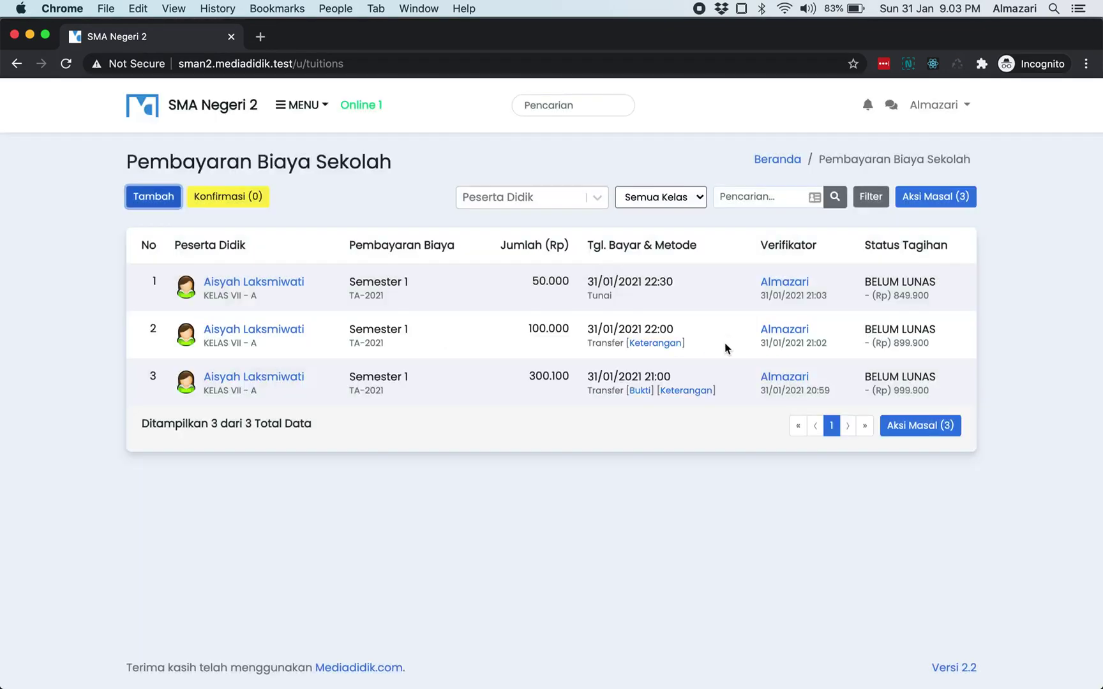
# - Check the new row's cash method, 50.000 amount and billing status
pyautogui.doubleClick(598, 297)
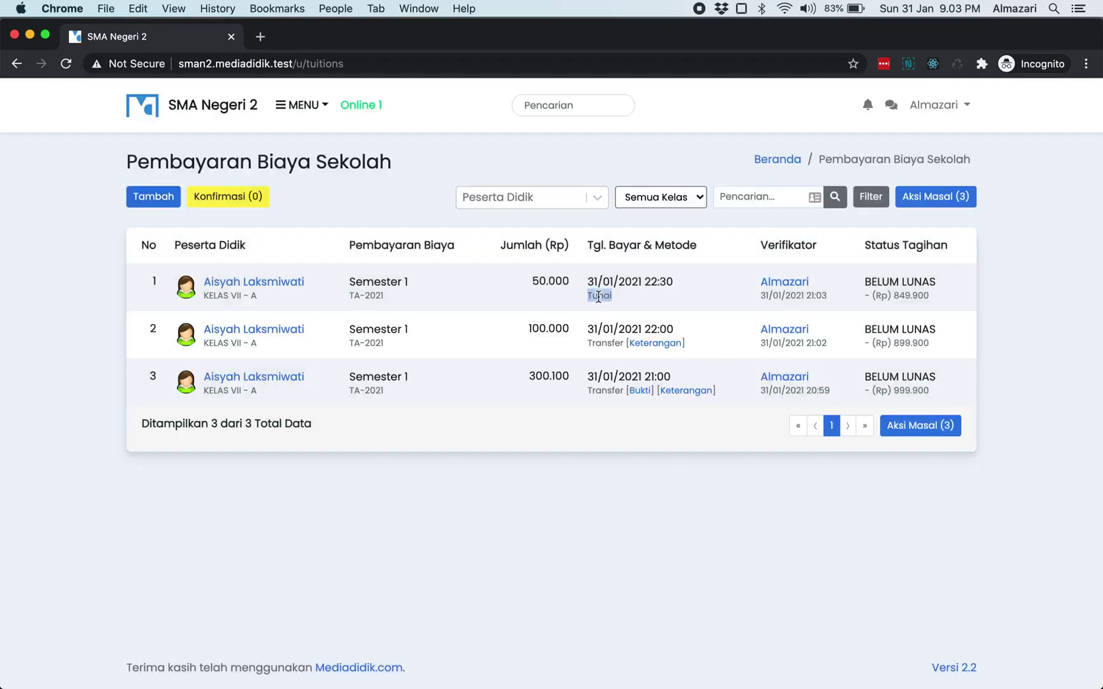
pyautogui.doubleClick(560, 281)
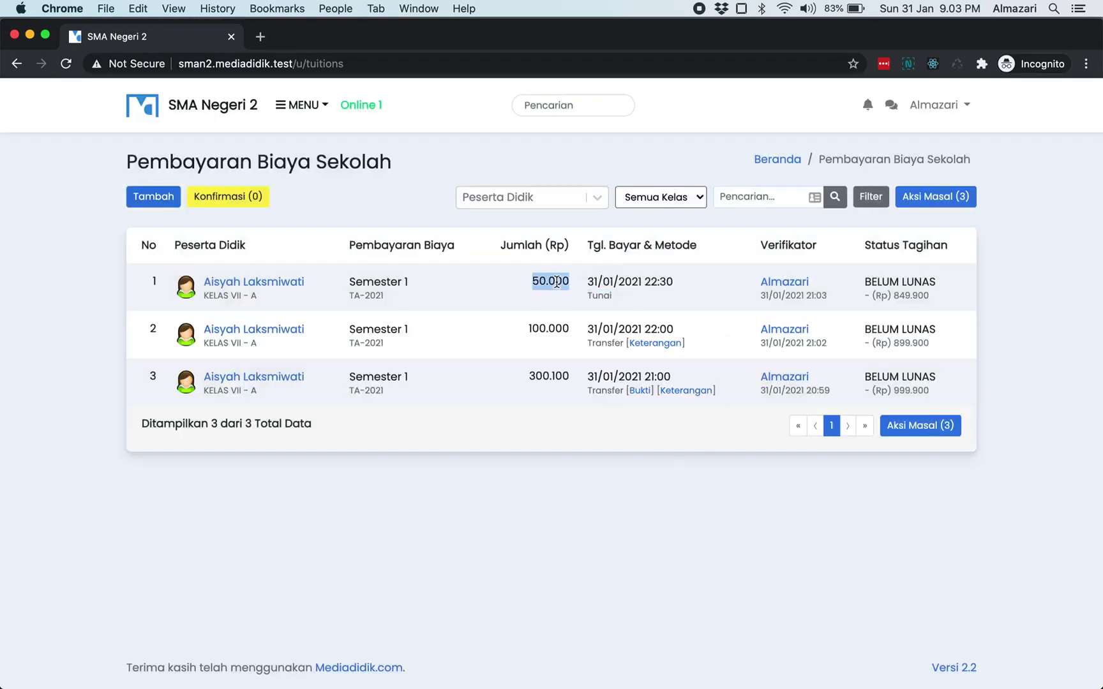
pyautogui.doubleClick(912, 282)
pyautogui.click(911, 292)
pyautogui.press('super+Tab')
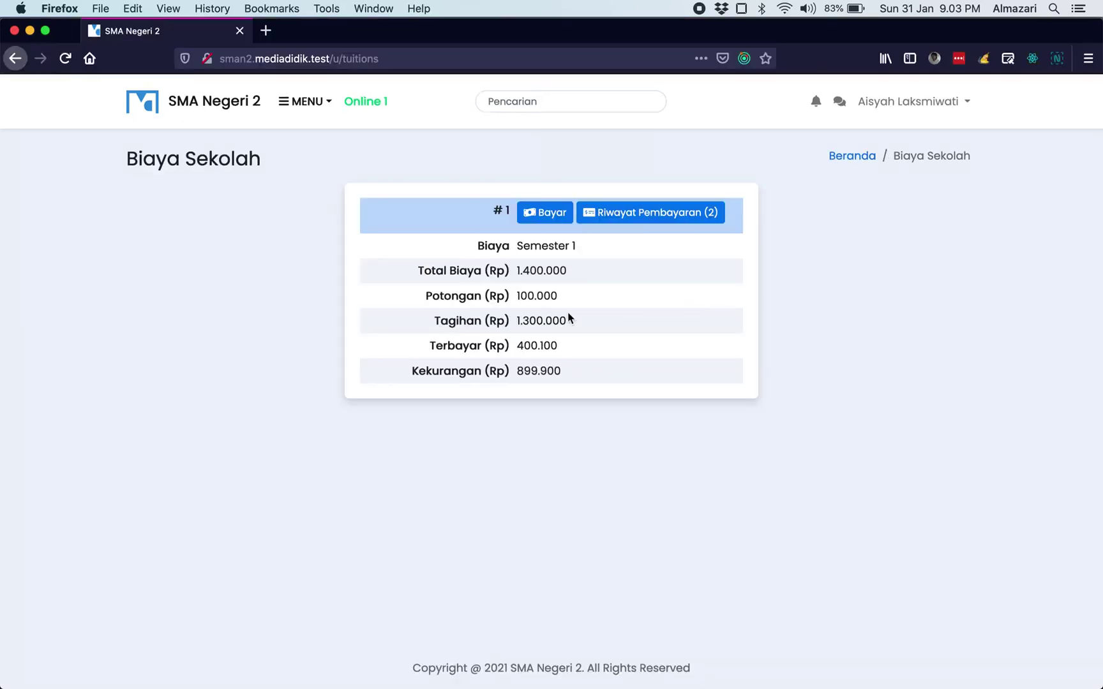
pyautogui.press('super+r')
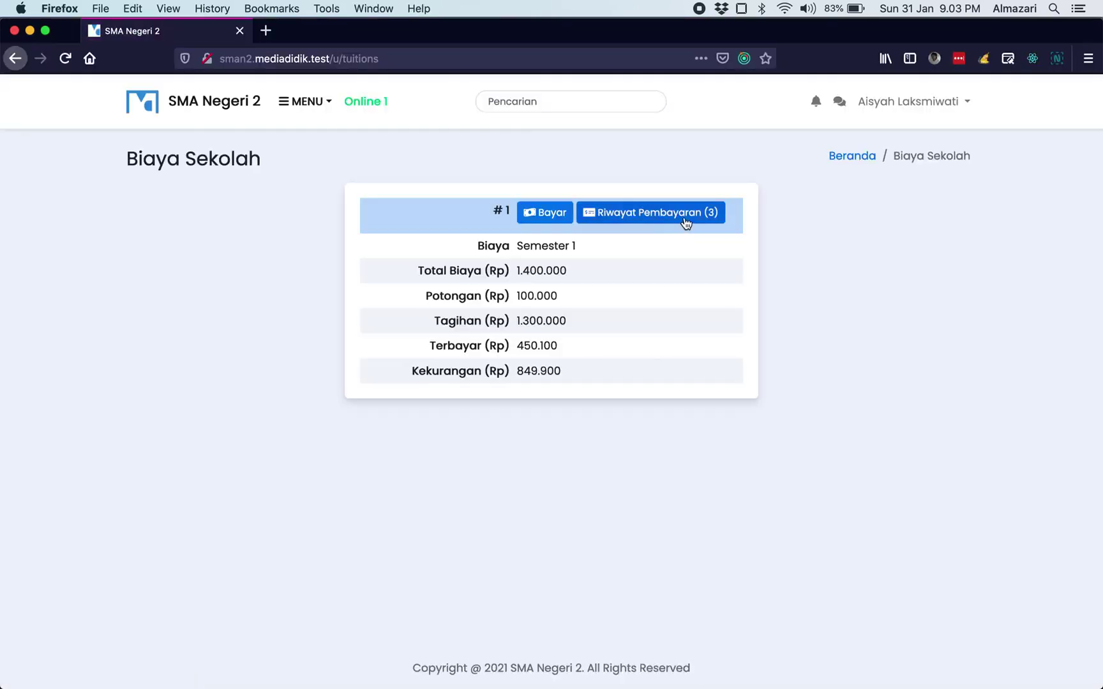
pyautogui.click(684, 216)
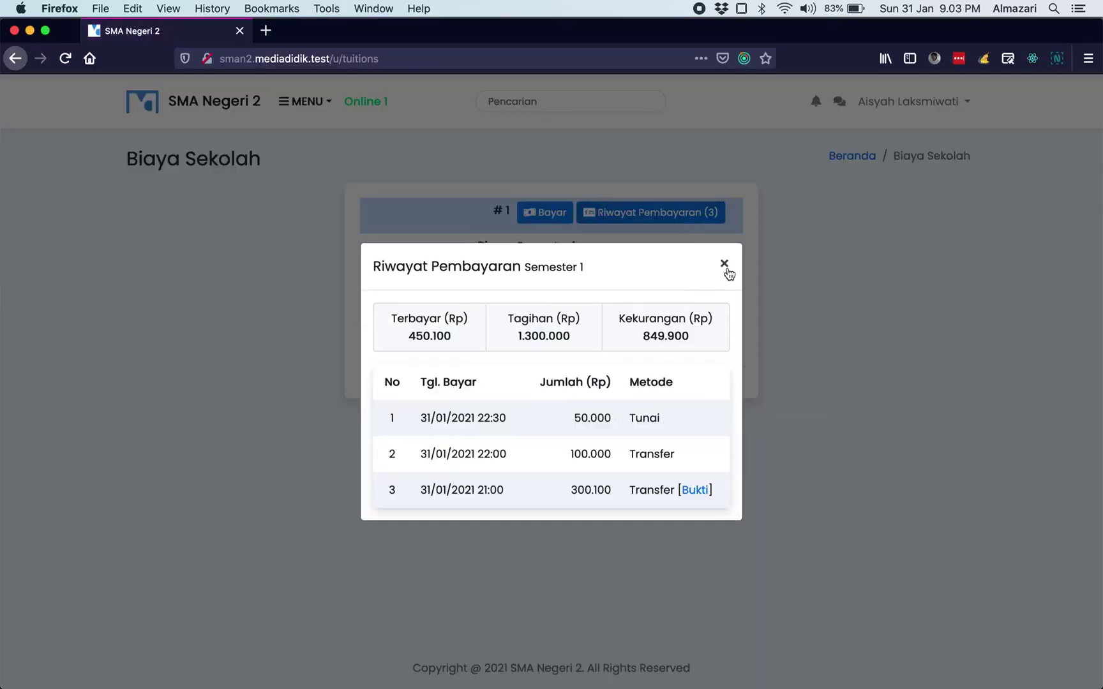
pyautogui.click(723, 266)
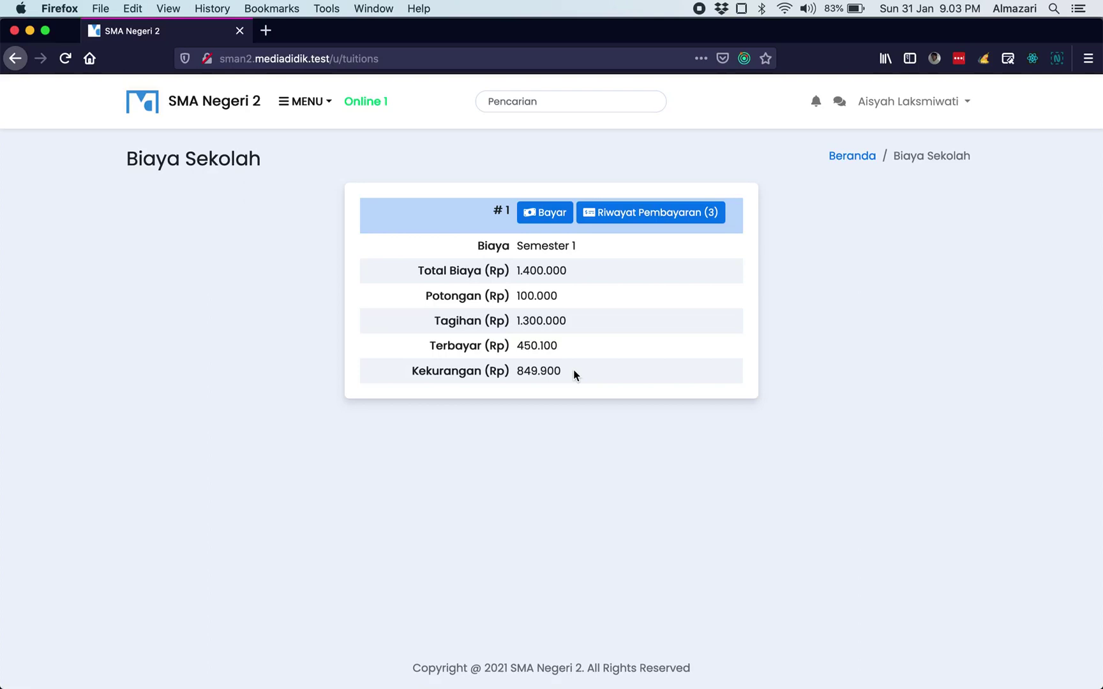
pyautogui.press('super+Tab')
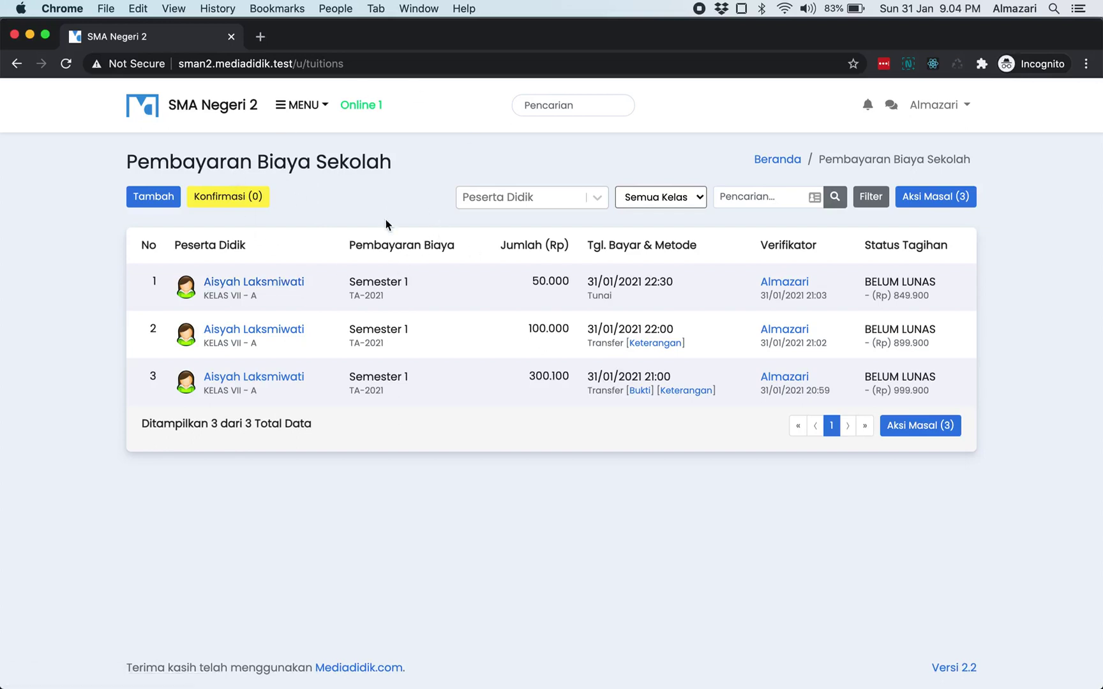
# - Open the student's profile in a new tab and check the 849.900 total outstanding
pyautogui.click(269, 288)
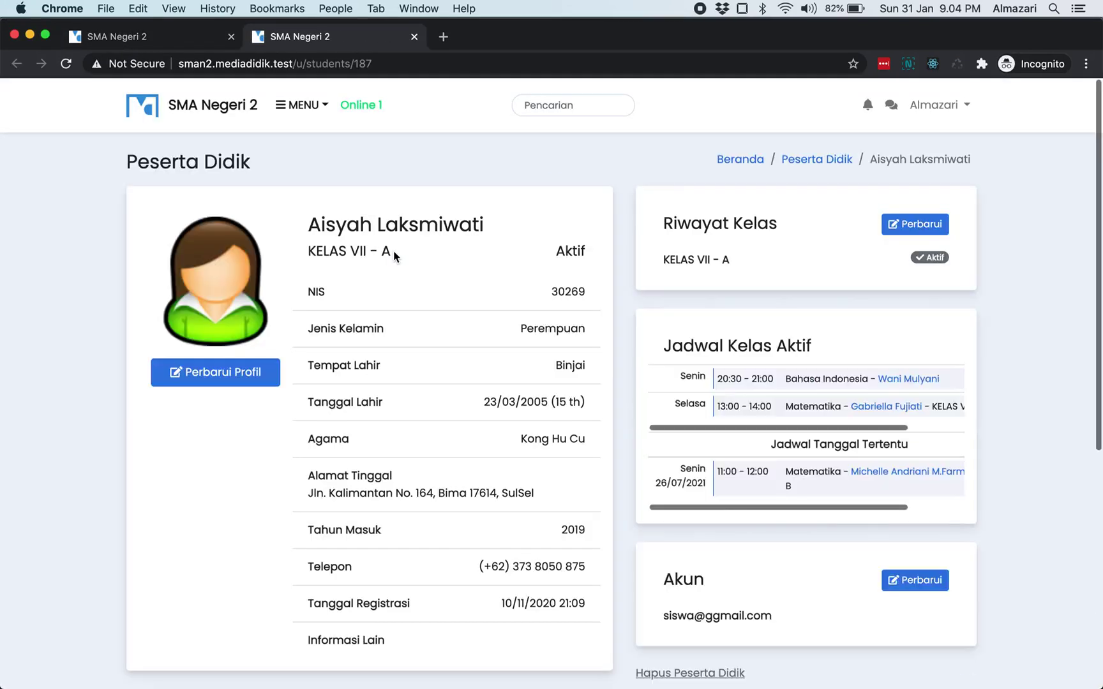
pyautogui.scroll(-5, 393, 250)
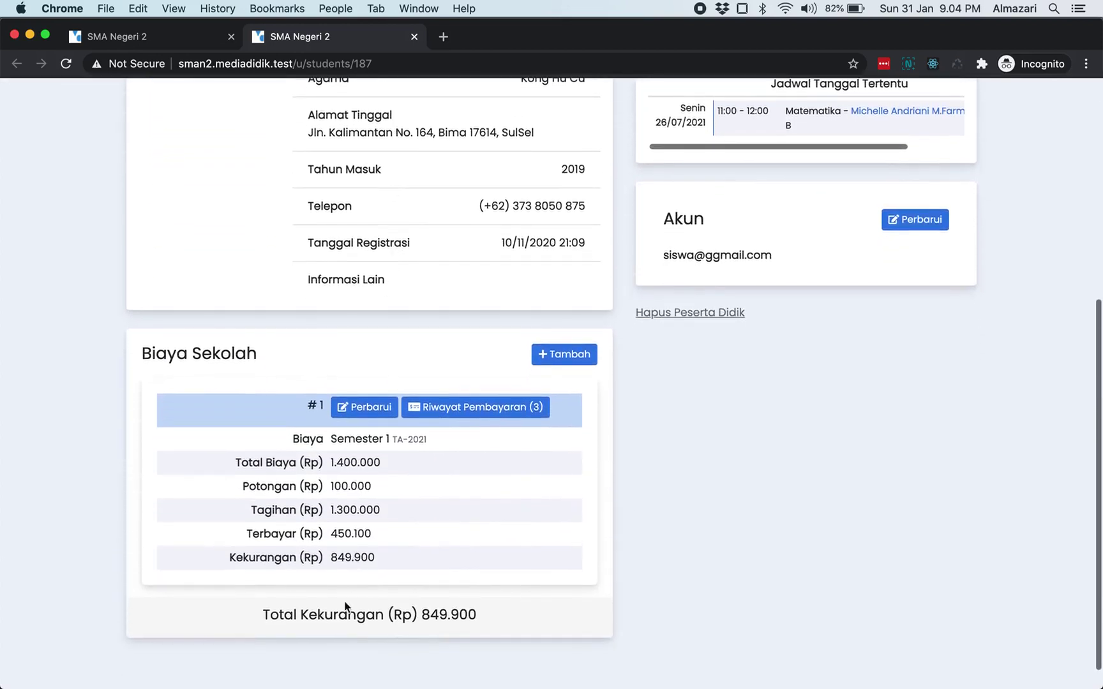
pyautogui.doubleClick(431, 613)
pyautogui.click(414, 519)
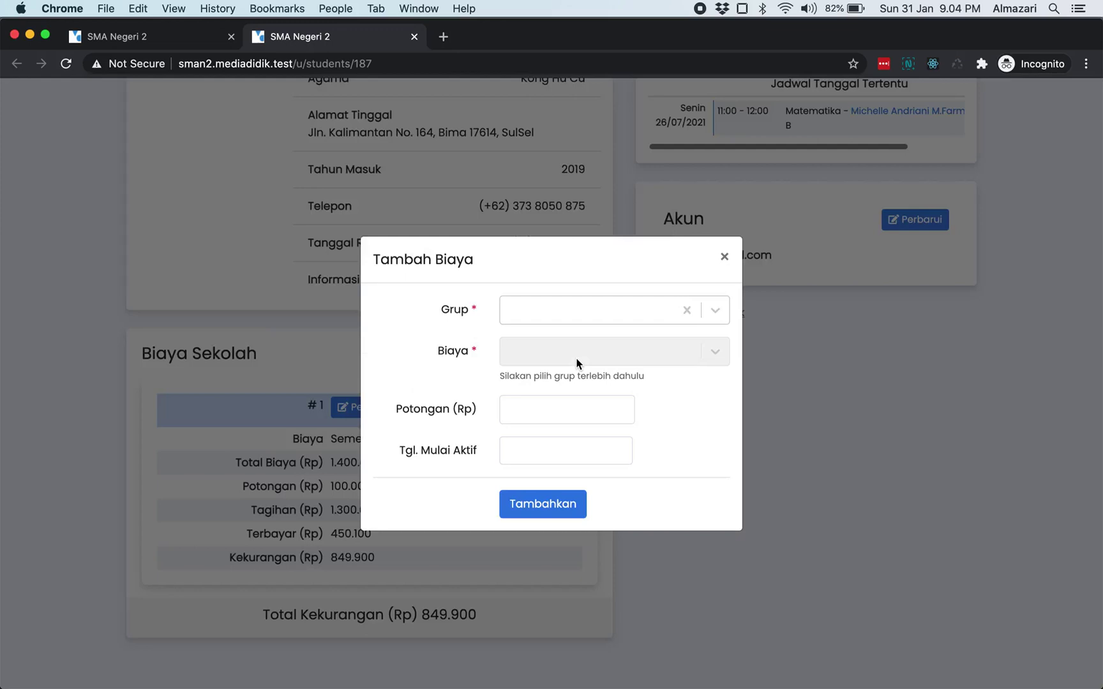
# - Cancel the Tambah Biaya form unsaved and open the Semester 1 payment history
pyautogui.click(583, 317)
pyautogui.click(583, 318)
pyautogui.click(724, 256)
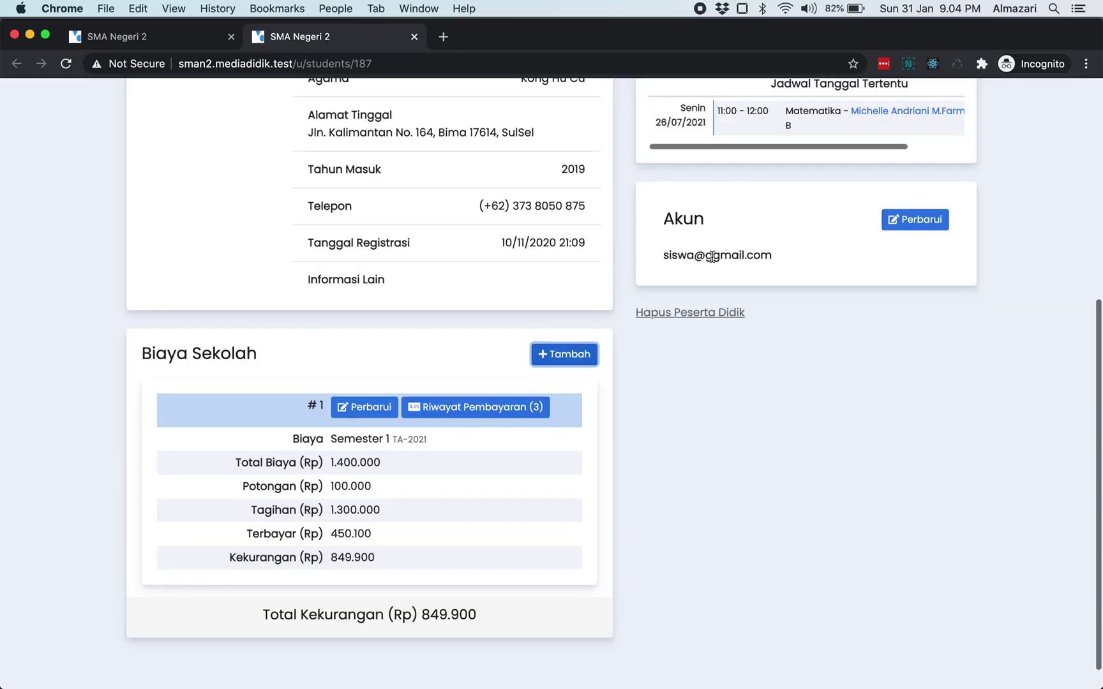
pyautogui.click(466, 414)
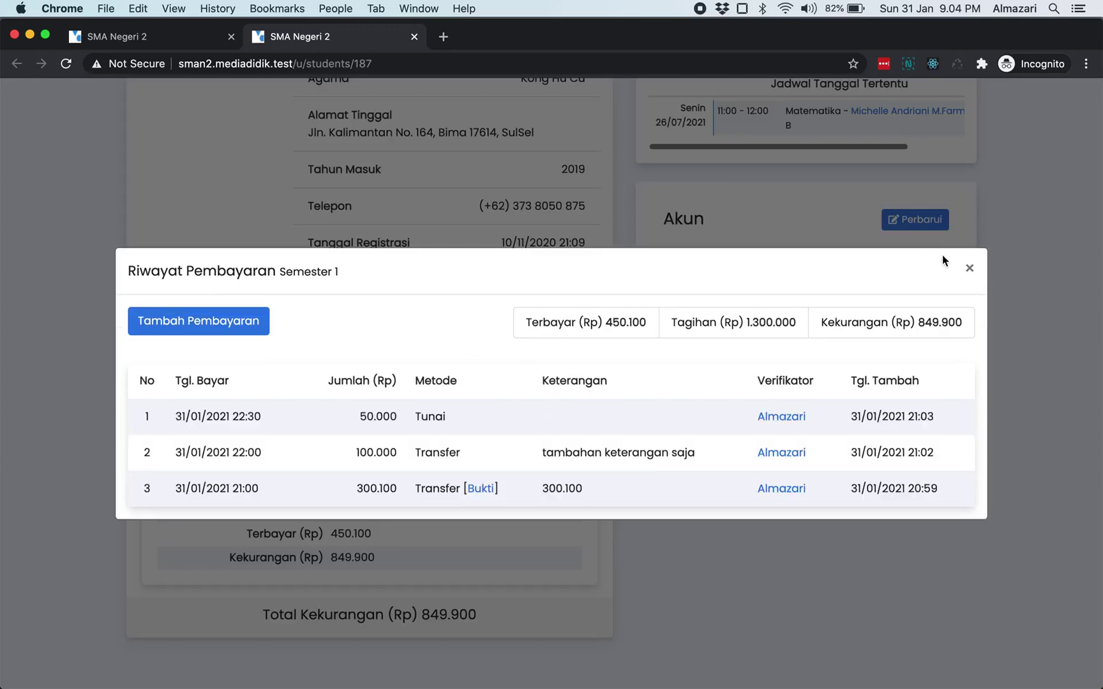
# - Reopen the Semester 1 history and check the cash entry and the transfer payment's note
pyautogui.click(968, 269)
pyautogui.click(472, 418)
pyautogui.doubleClick(424, 416)
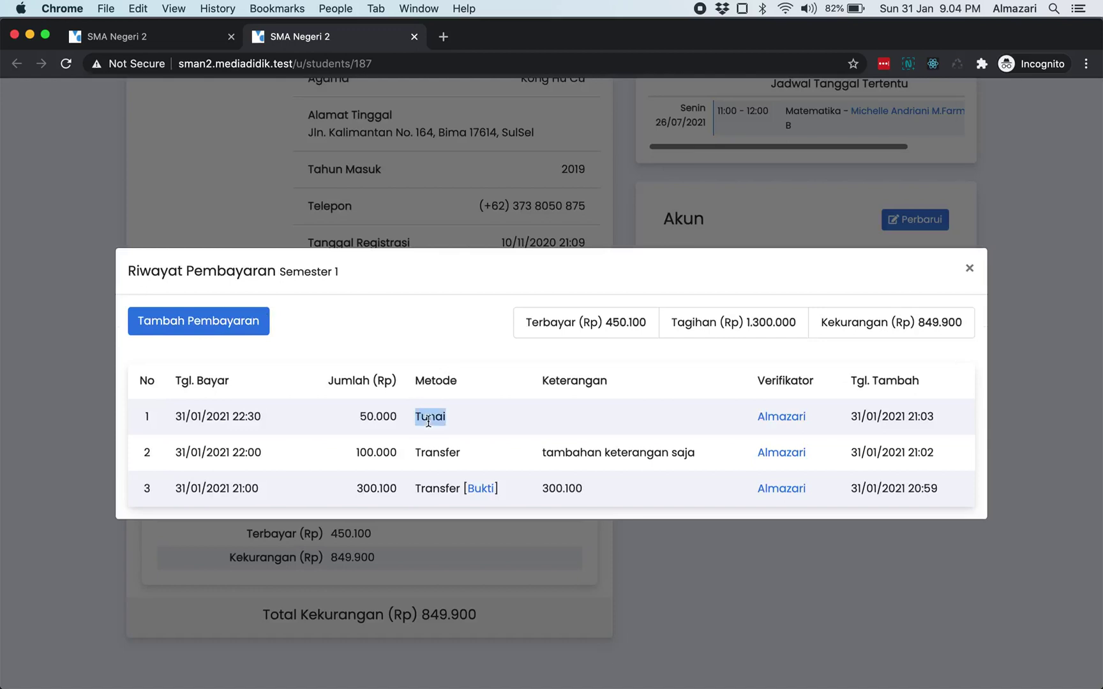
pyautogui.doubleClick(562, 454)
pyautogui.click(666, 450)
# - Open the add-payment form, cancel it, and reopen it ready for the amount
pyautogui.click(254, 320)
pyautogui.click(537, 281)
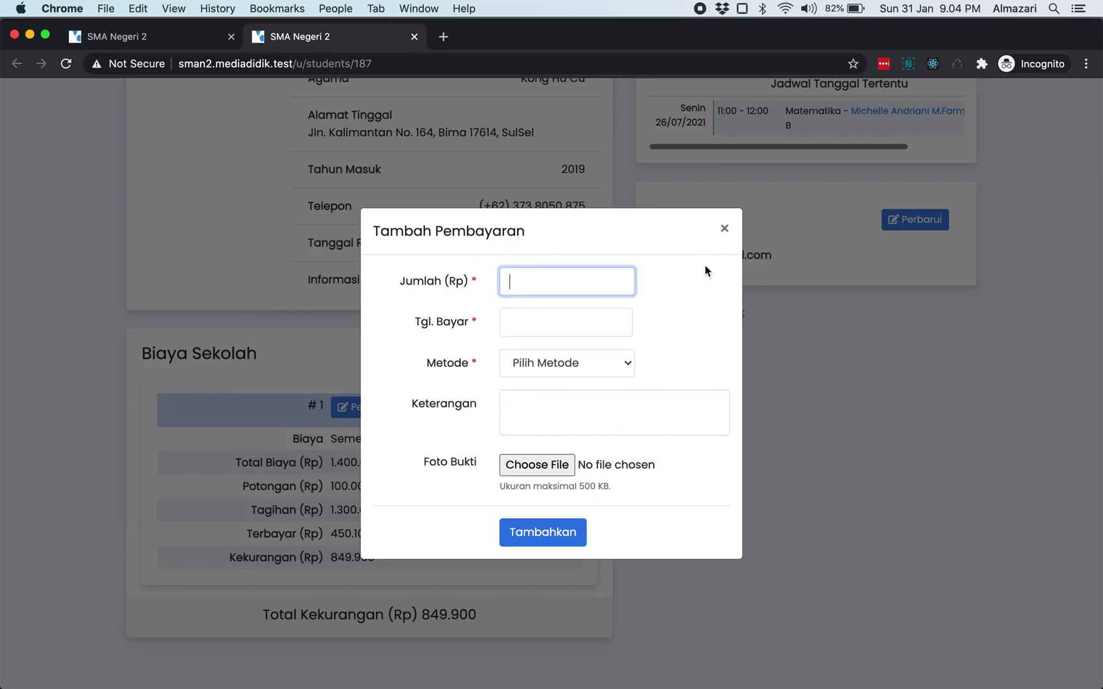
pyautogui.click(607, 309)
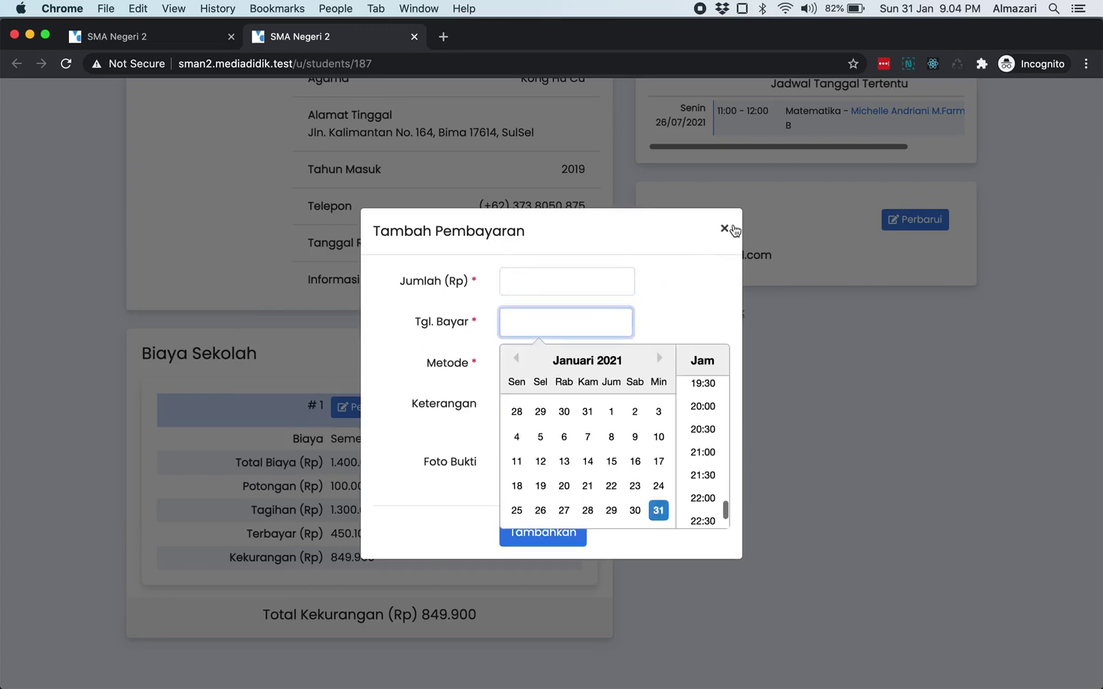
pyautogui.click(730, 228)
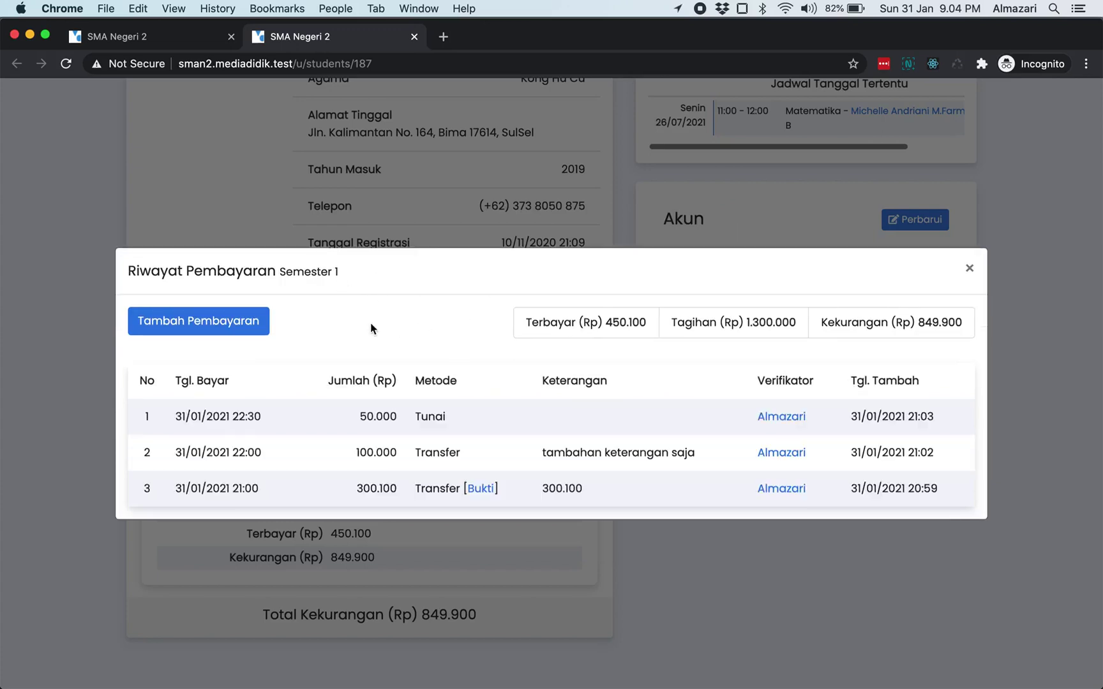
pyautogui.click(245, 337)
pyautogui.click(572, 282)
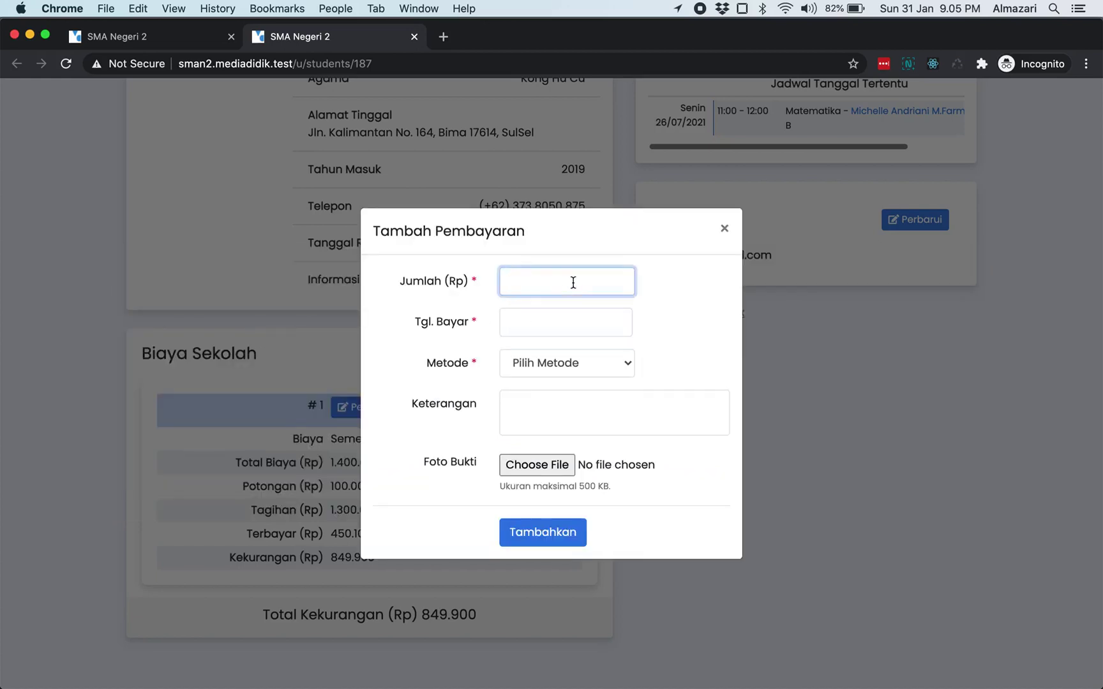
# - Enter 150.000 dated 31/01/2021 22:00, Tunai, note 'diantar ke sekolah', and submit
pyautogui.write('150.00')
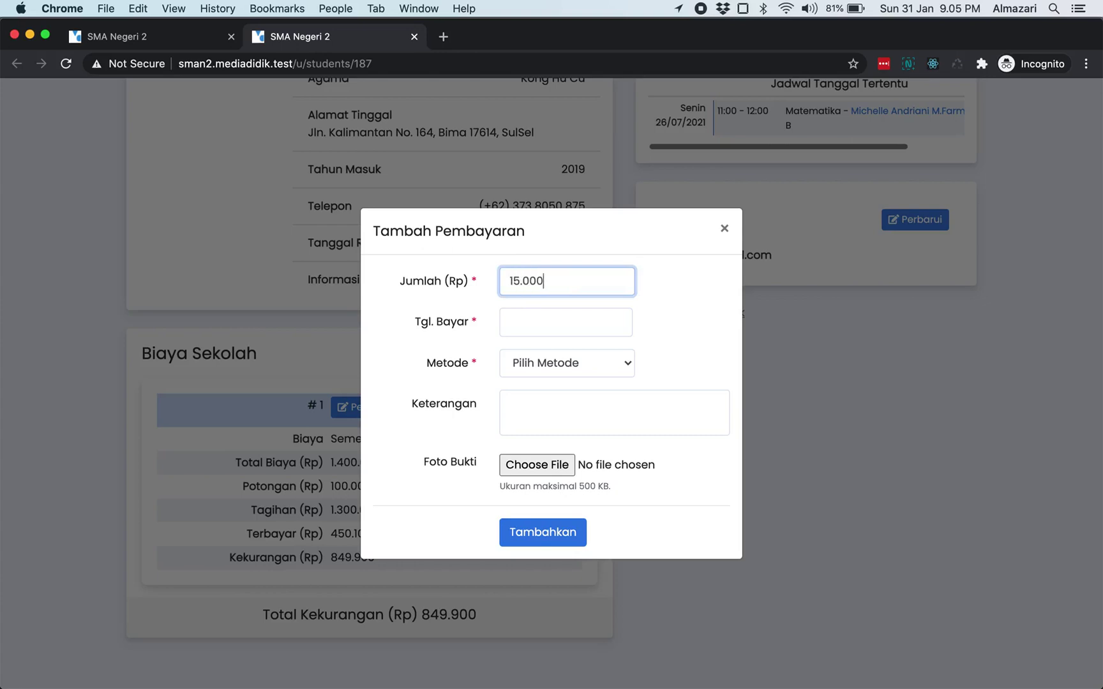
pyautogui.write('0')
pyautogui.click(581, 319)
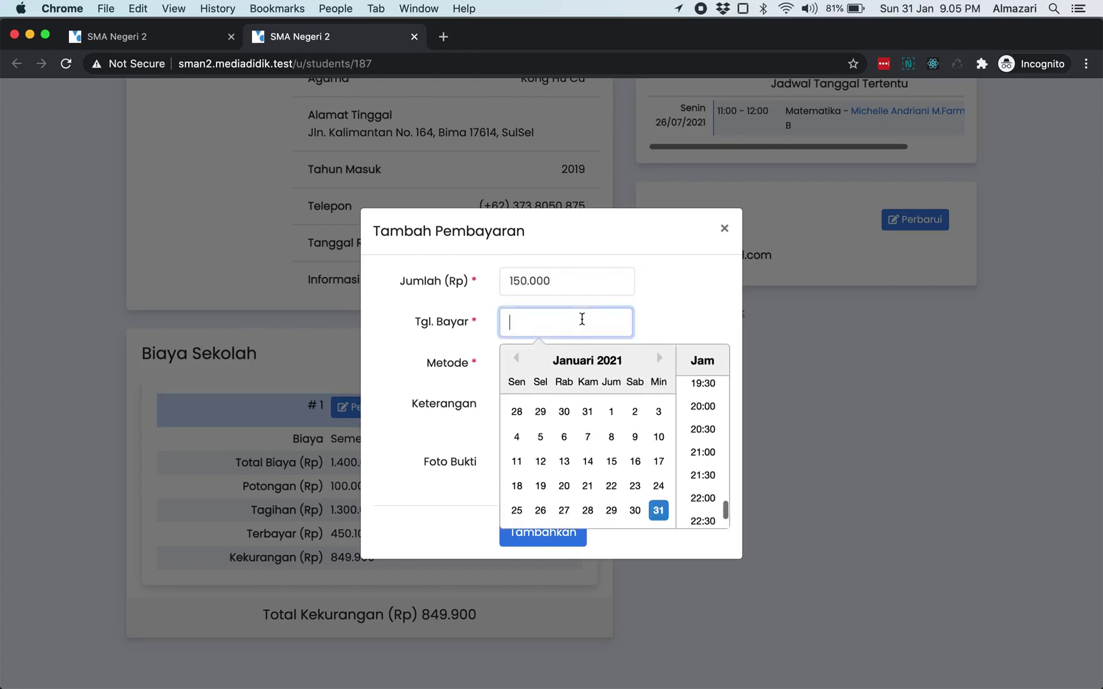
pyautogui.click(702, 500)
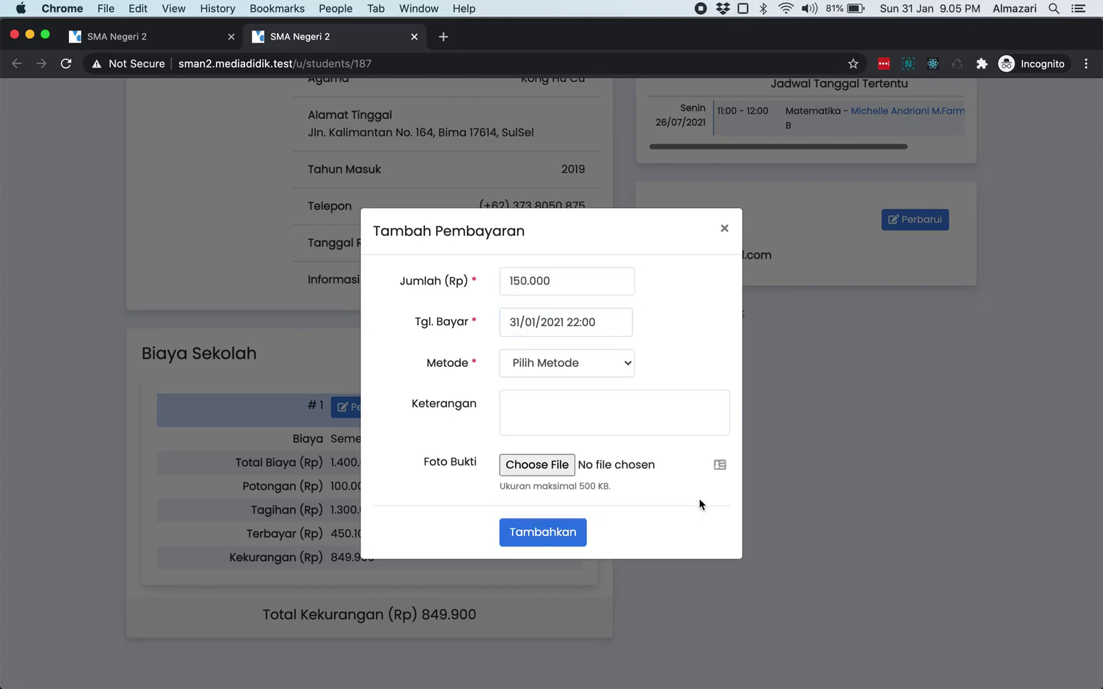
pyautogui.click(591, 362)
pyautogui.click(583, 392)
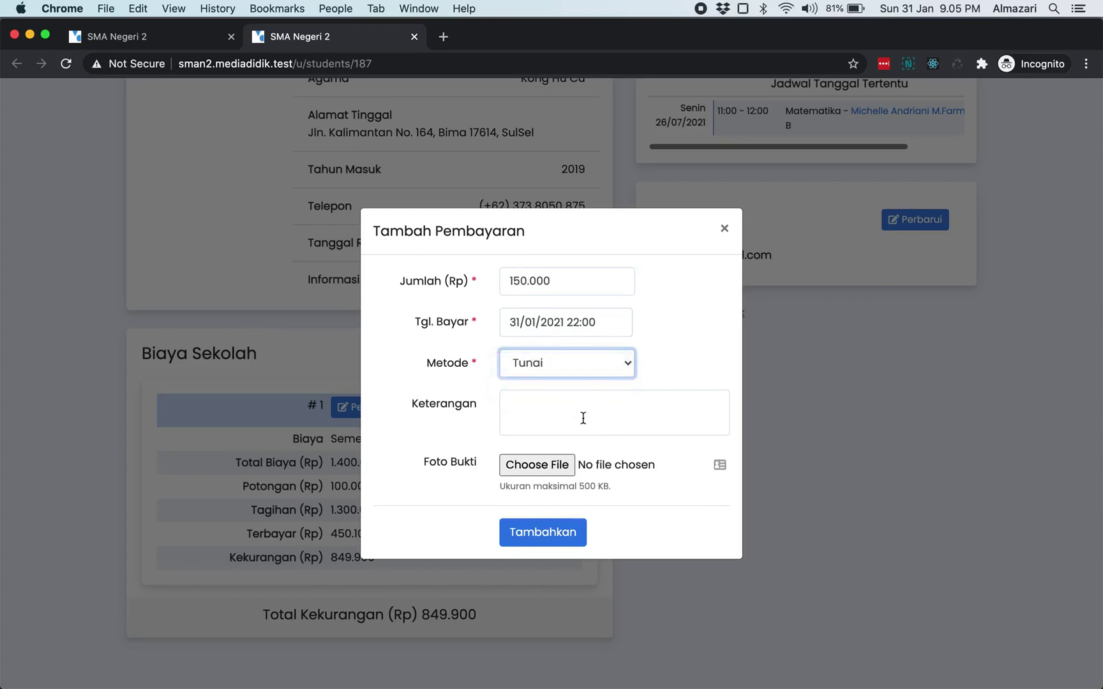
pyautogui.click(583, 418)
pyautogui.write('diant')
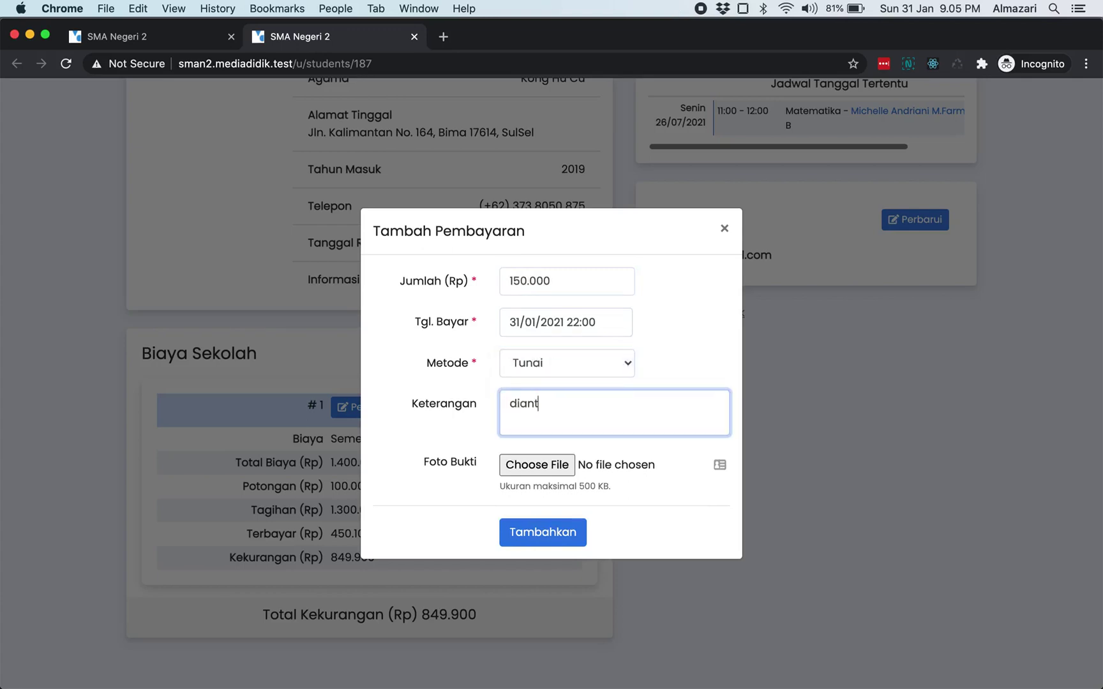
pyautogui.write('ar ke sekolah')
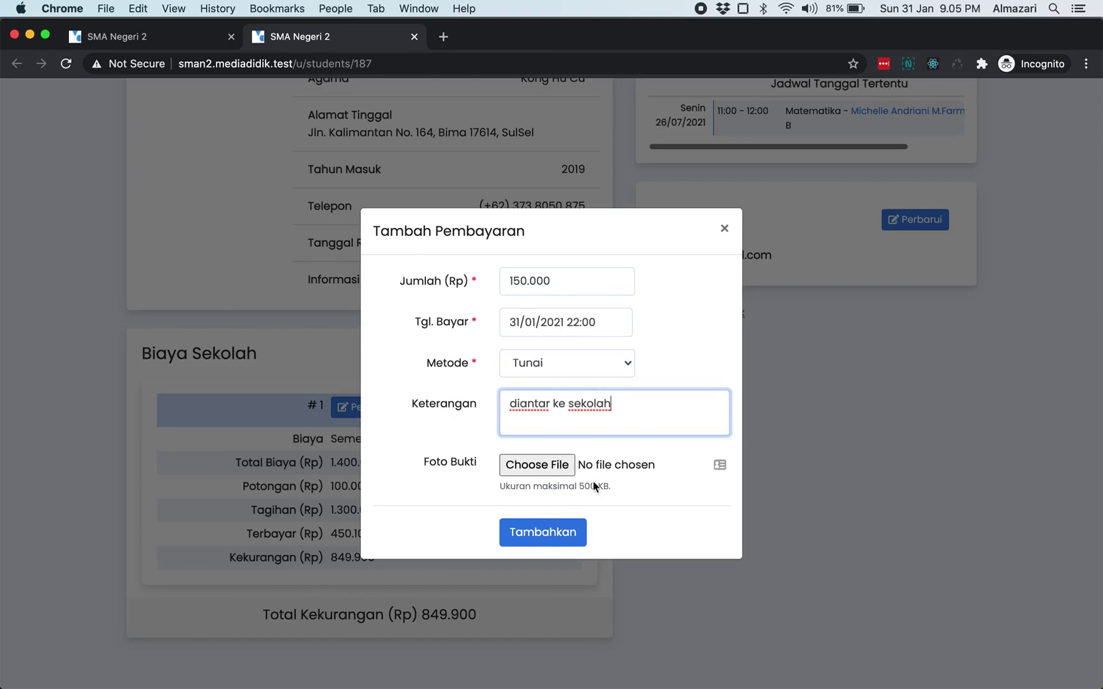
pyautogui.click(569, 538)
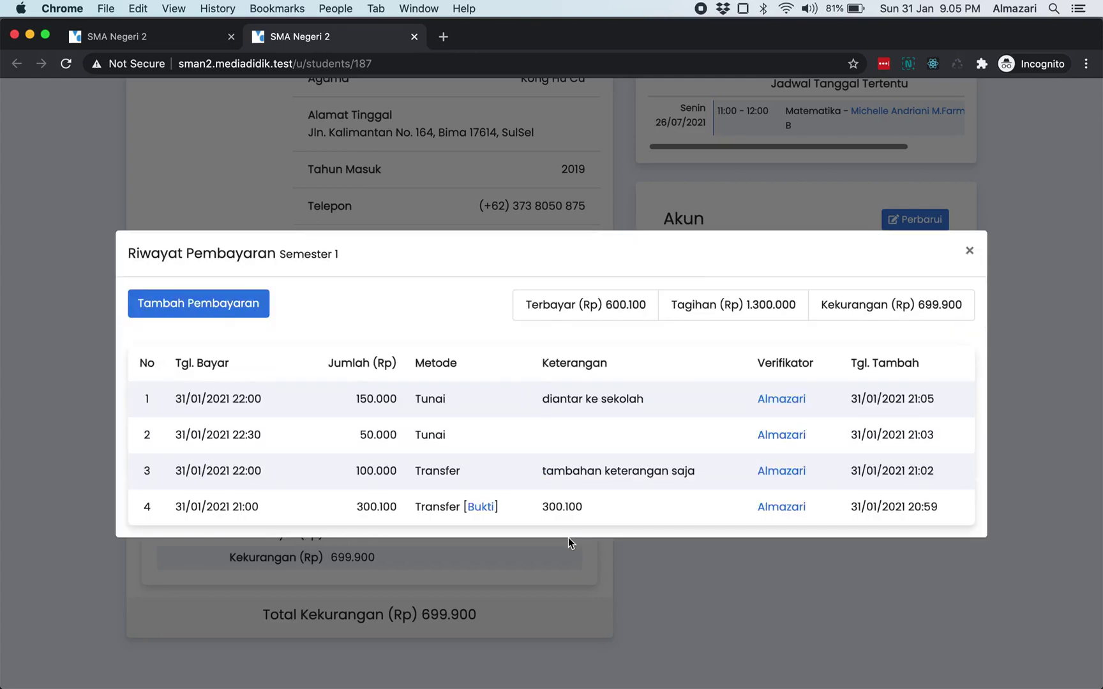
# - Check the Semester 1 totals: 600.100 paid, 1.300.000 billed, 699.900 outstanding
pyautogui.doubleClick(616, 305)
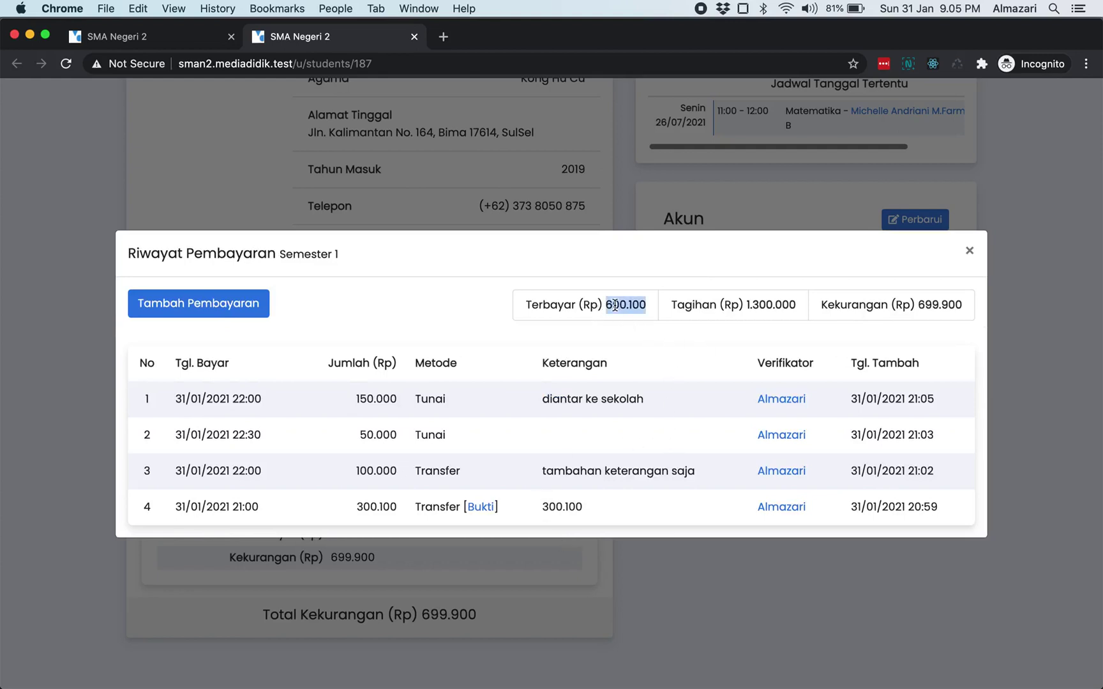
pyautogui.doubleClick(763, 305)
pyautogui.click(852, 332)
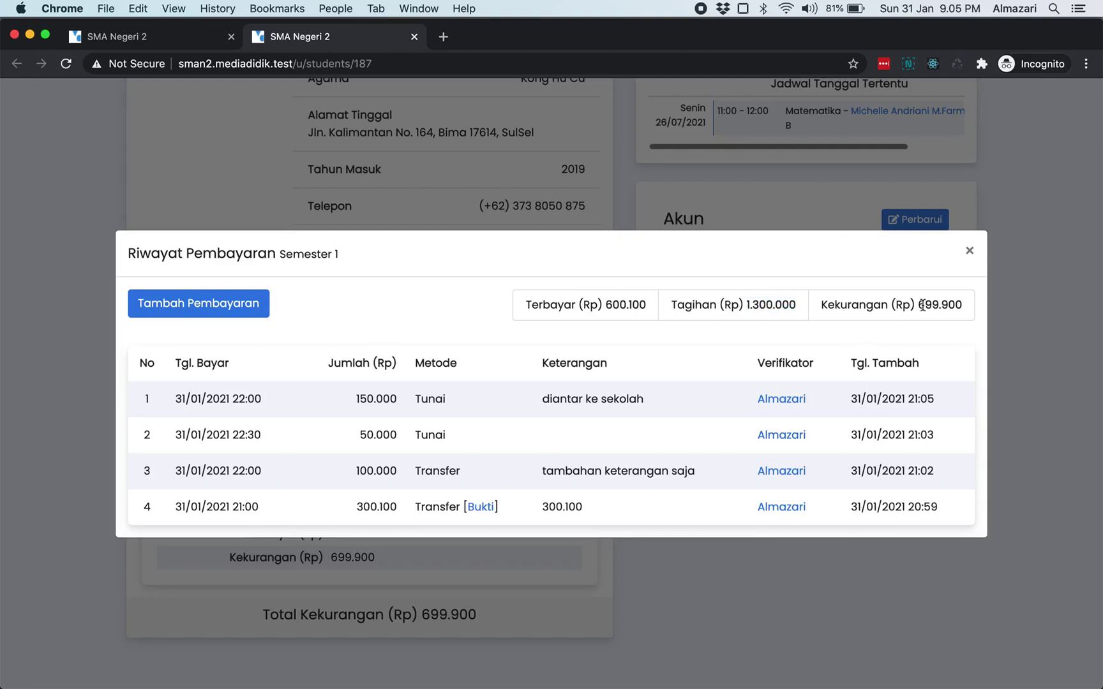
pyautogui.doubleClick(919, 302)
pyautogui.click(811, 347)
pyautogui.doubleClick(921, 311)
# - Close the payment history, note the 100.000 discount, and return to the top of the profile
pyautogui.click(970, 252)
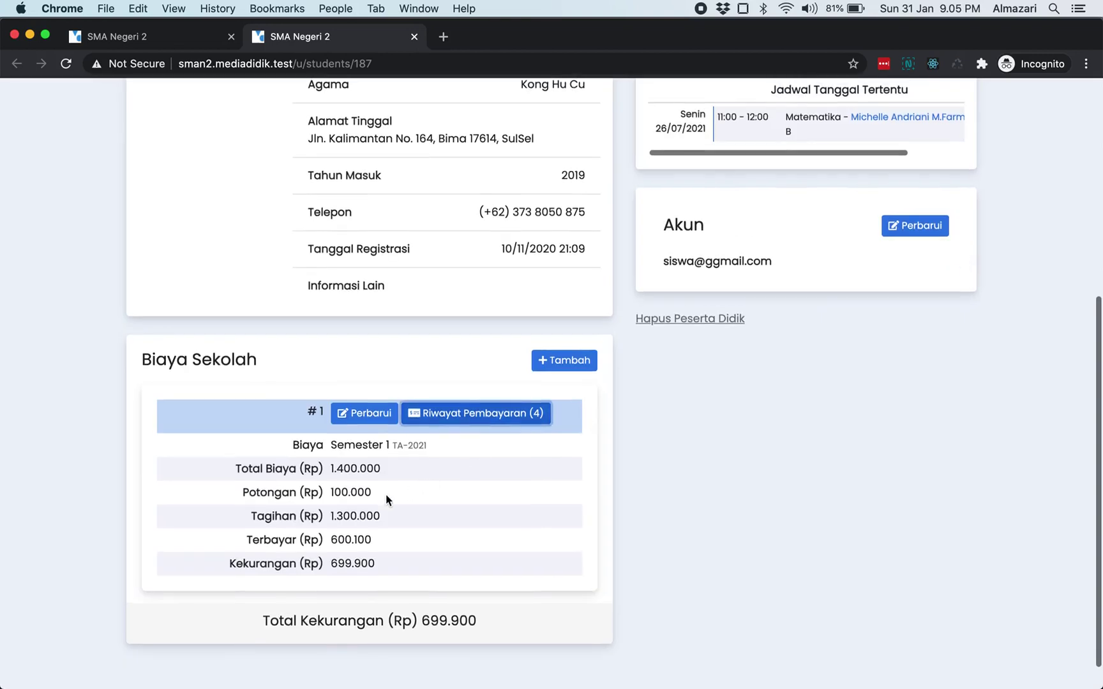
pyautogui.scroll(-1, 385, 494)
pyautogui.doubleClick(351, 462)
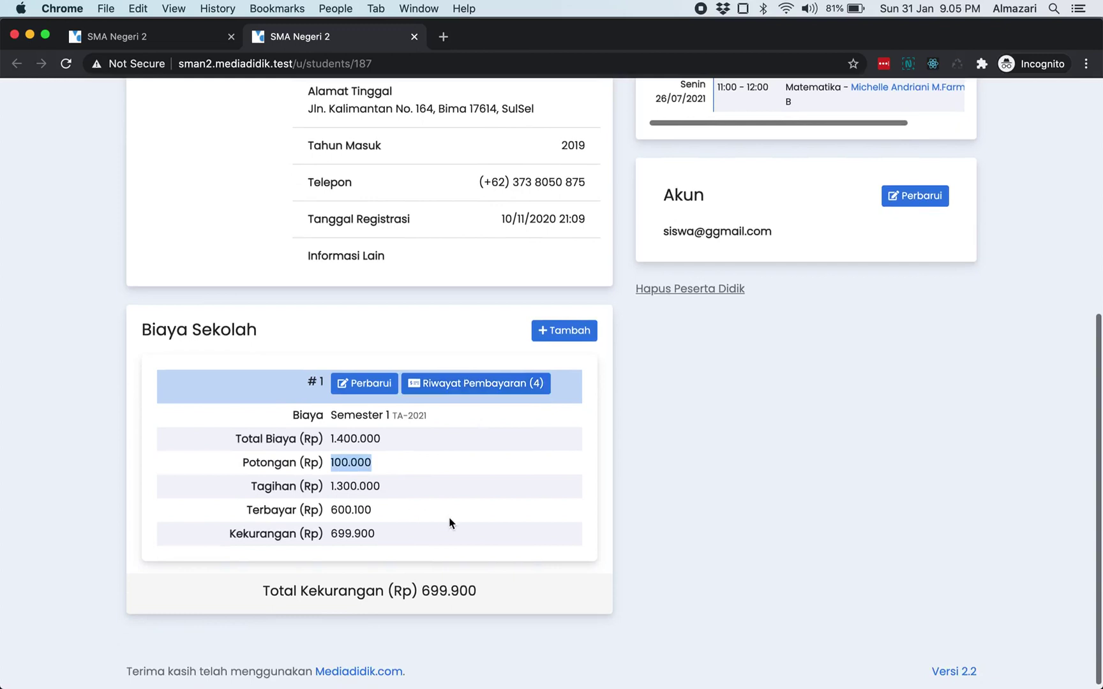
pyautogui.scroll(10, 450, 522)
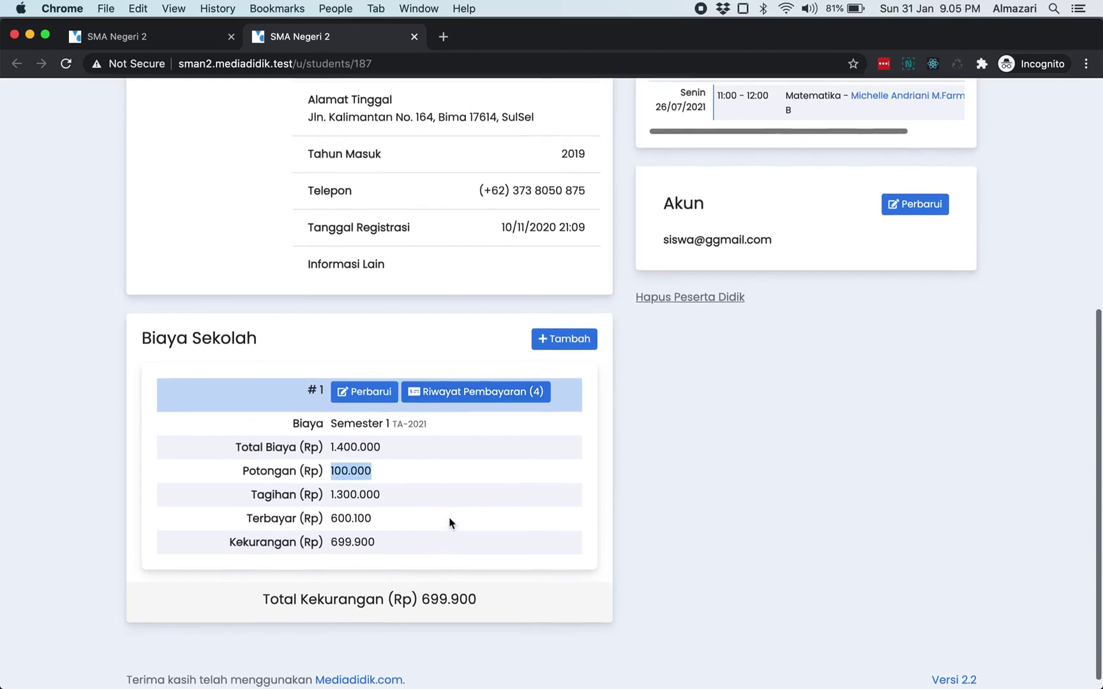
pyautogui.scroll(4, 448, 517)
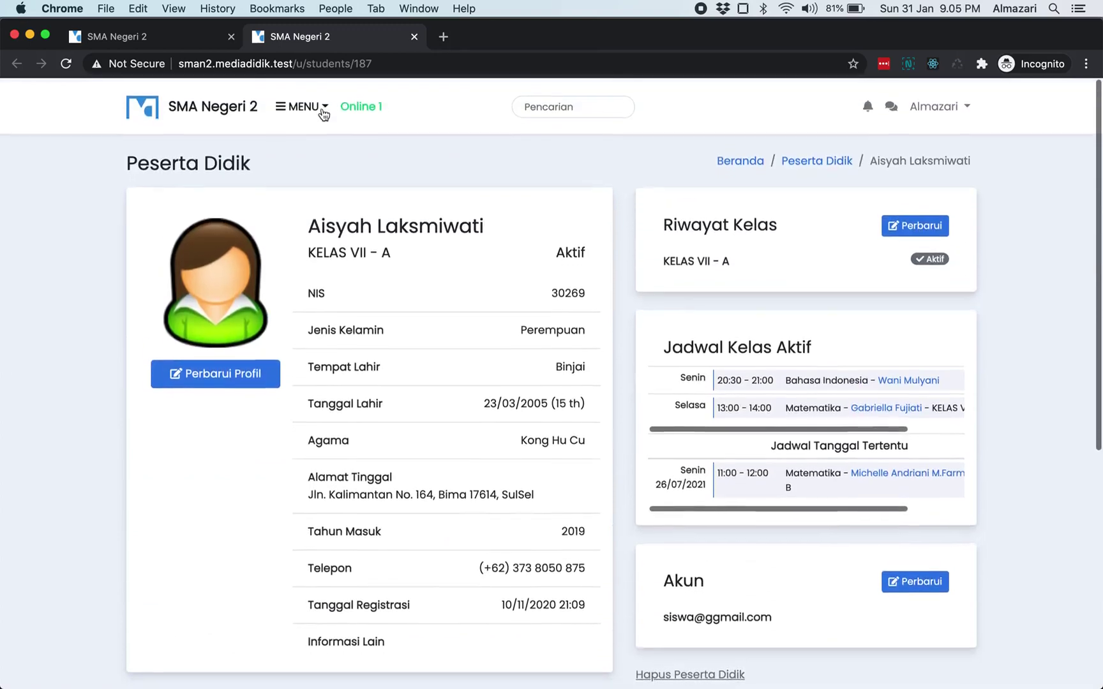
# - View the school-fee payments list via MENU > Pembayaran, then switch to the student's browser
pyautogui.click(303, 105)
pyautogui.click(347, 306)
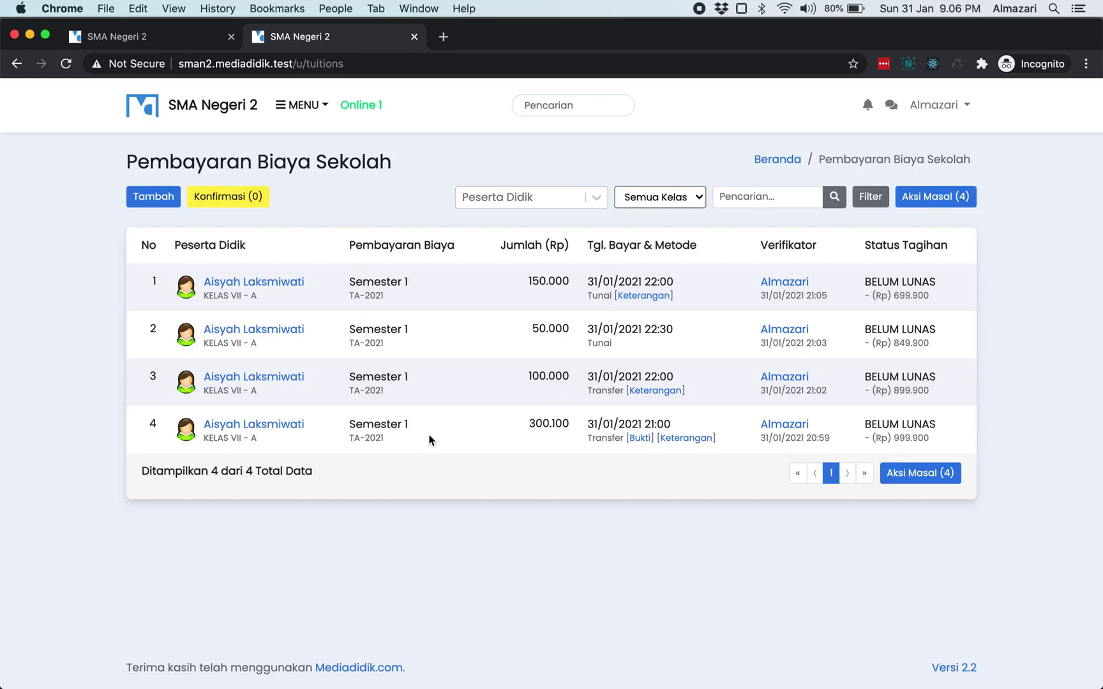
pyautogui.press('super+Tab')
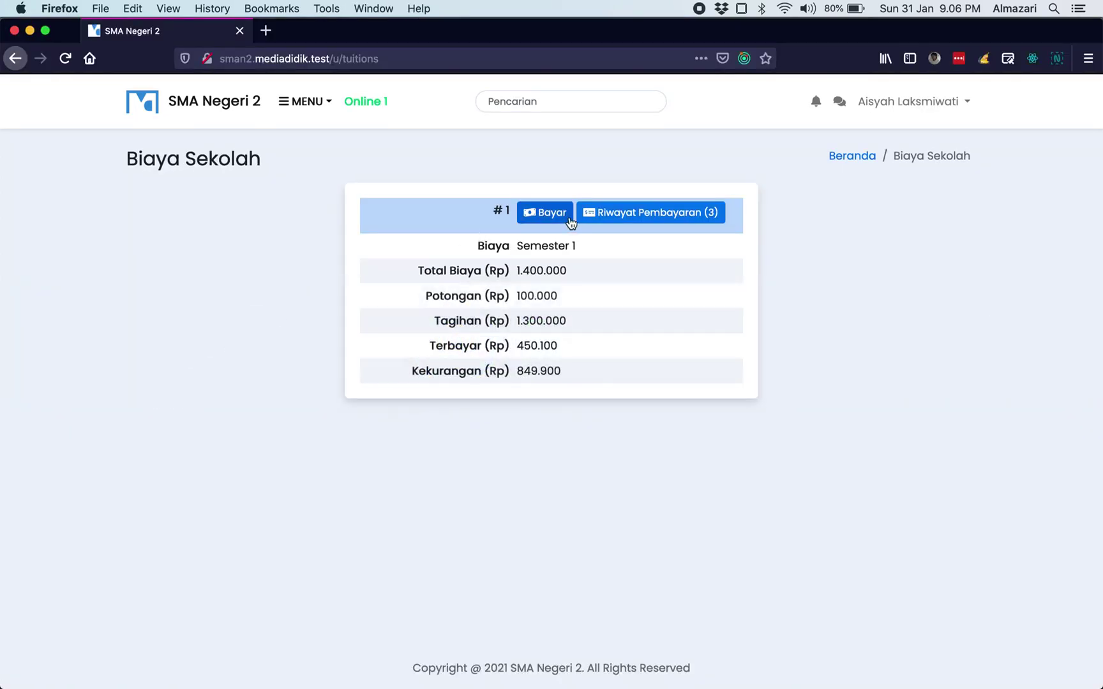
# - As the student, reload the fee page and request a 50000 payment for Semester 1
pyautogui.press('super+r')
pyautogui.click(552, 217)
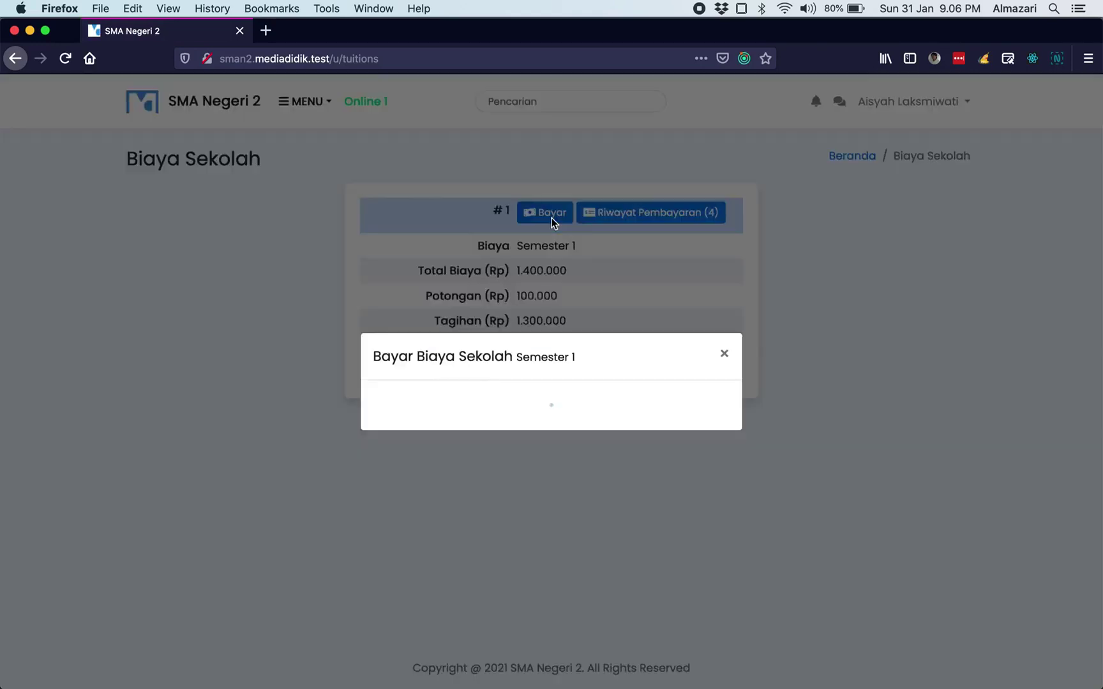
pyautogui.click(598, 434)
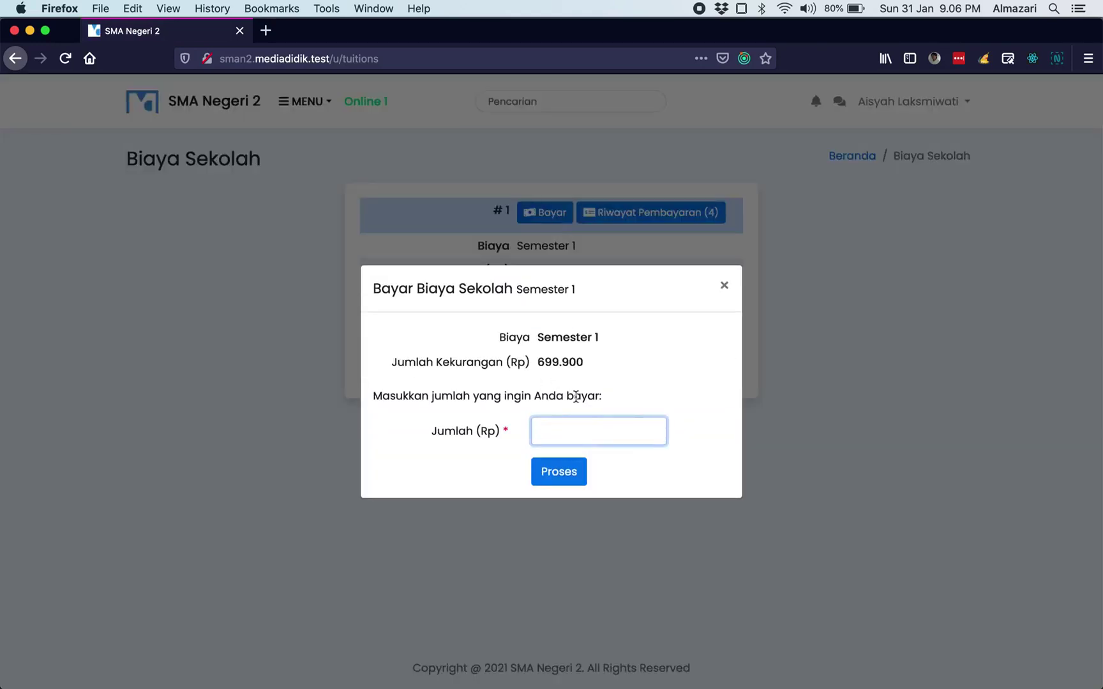
pyautogui.write('8')
pyautogui.press('BackSpace')
pyautogui.write('500000')
pyautogui.click(552, 472)
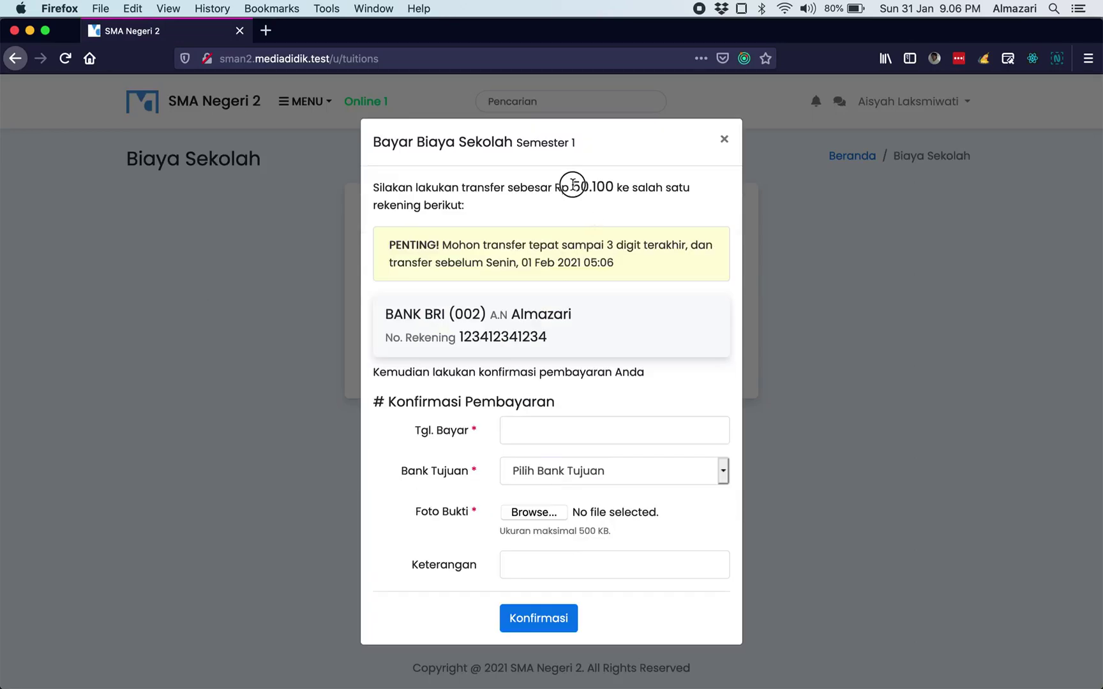
# - Review the transfer instructions: Rp 50.100 amount, destination account number and holder, then close them
pyautogui.moveTo(572, 187); pyautogui.dragTo(613, 188)
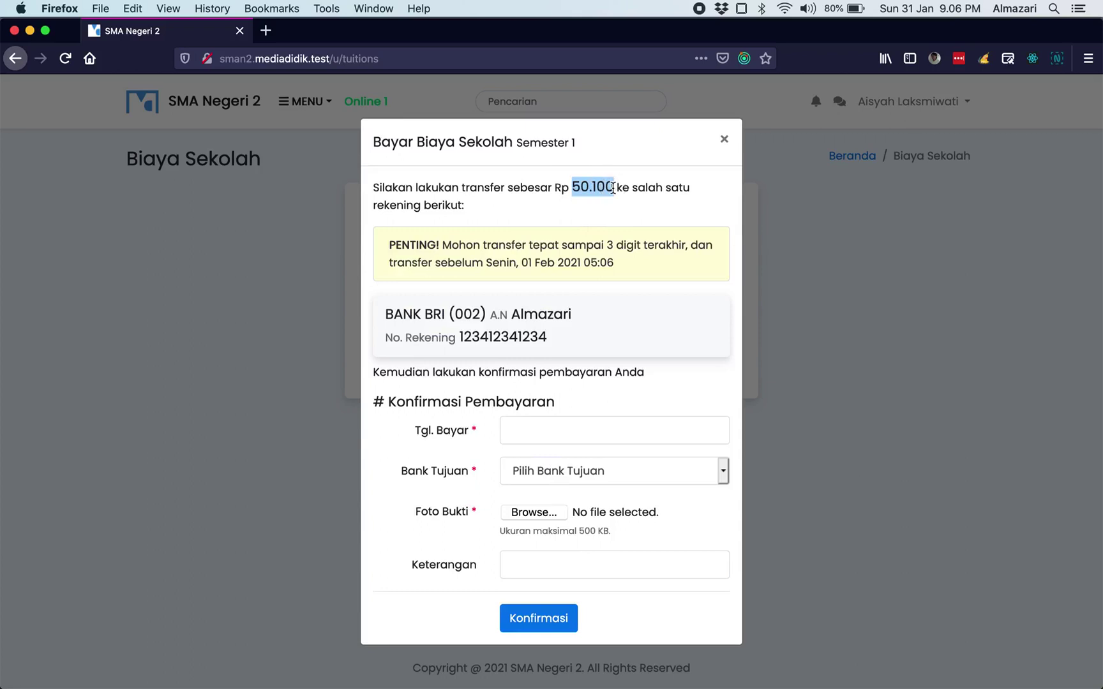
pyautogui.click(623, 229)
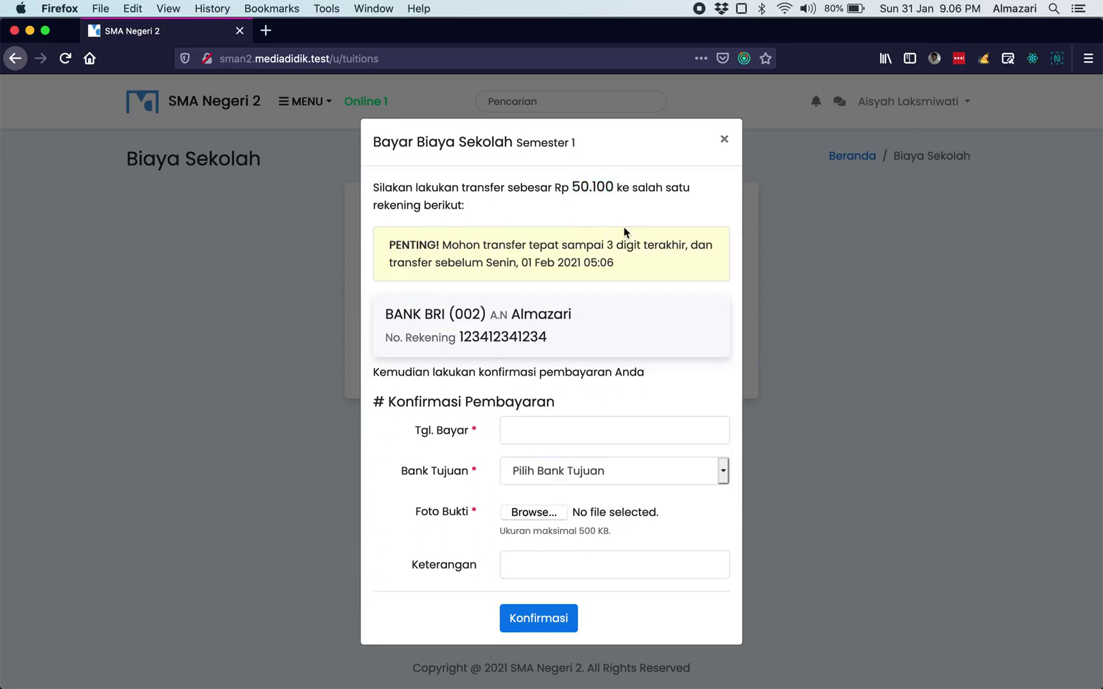
pyautogui.doubleClick(534, 337)
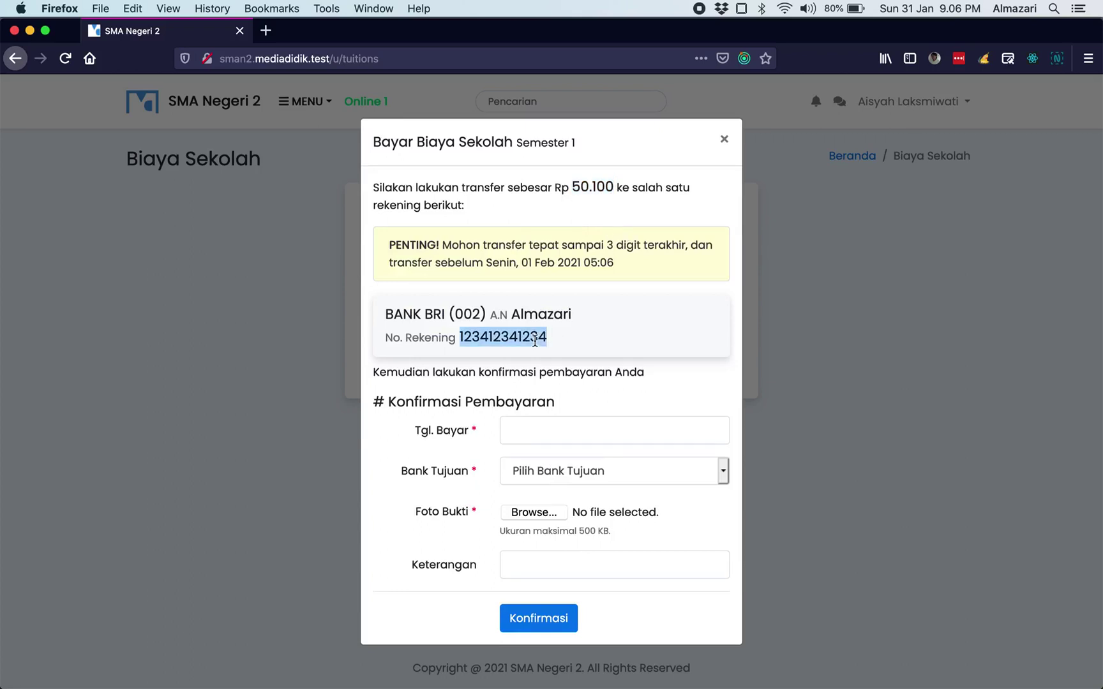
pyautogui.click(610, 233)
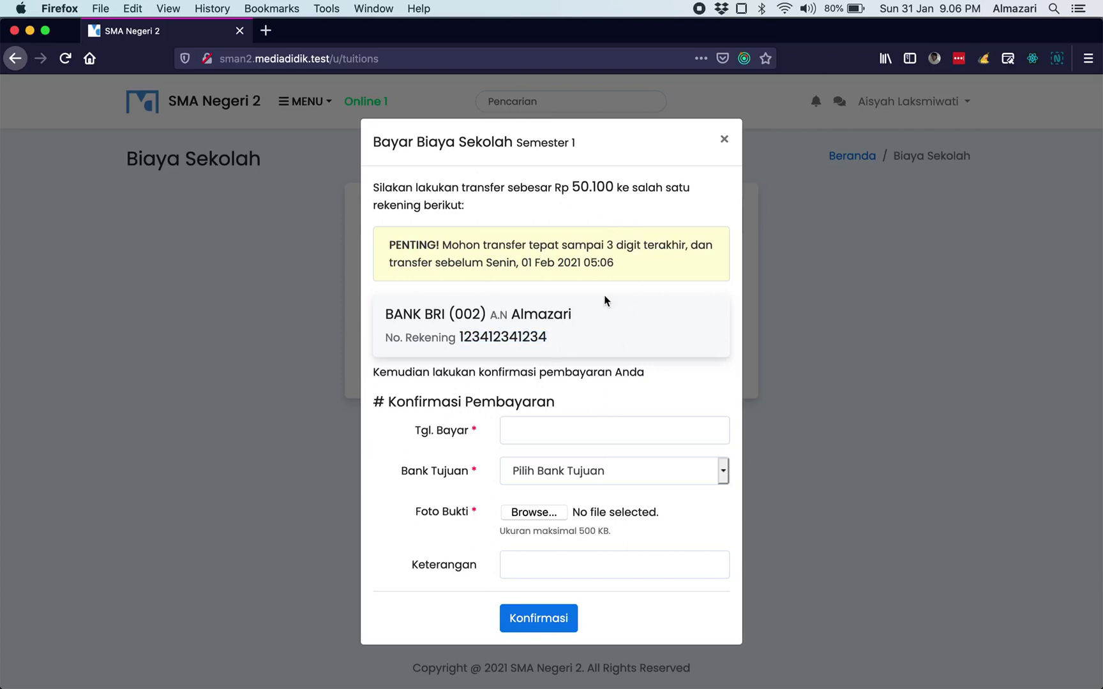
pyautogui.doubleClick(509, 334)
pyautogui.doubleClick(534, 314)
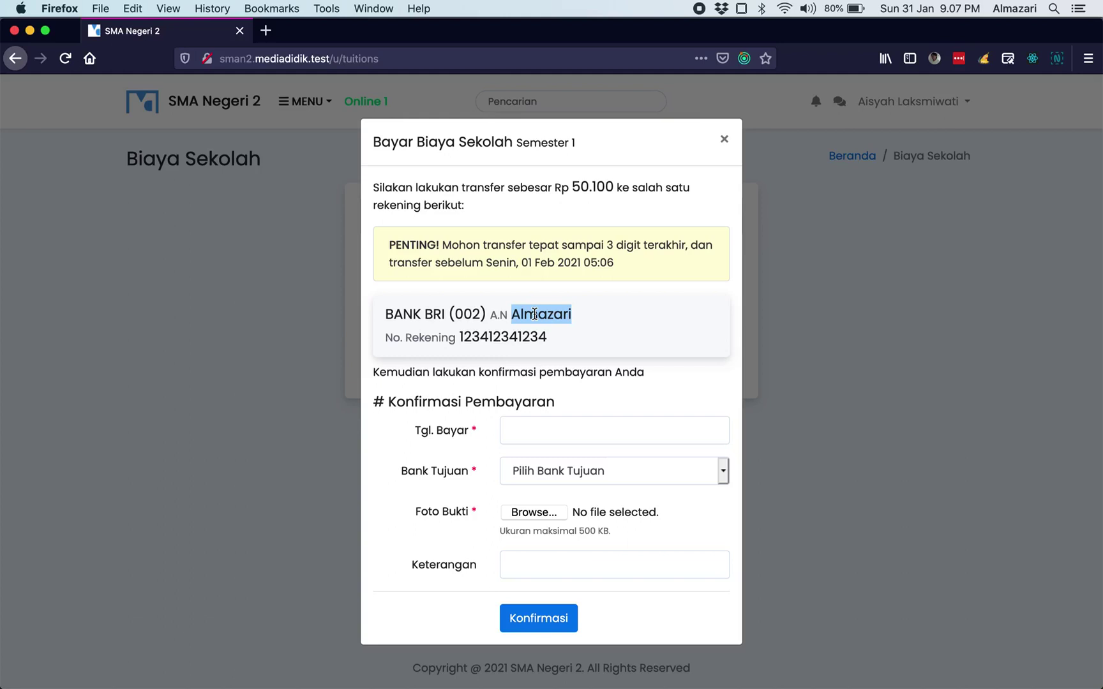
pyautogui.click(597, 201)
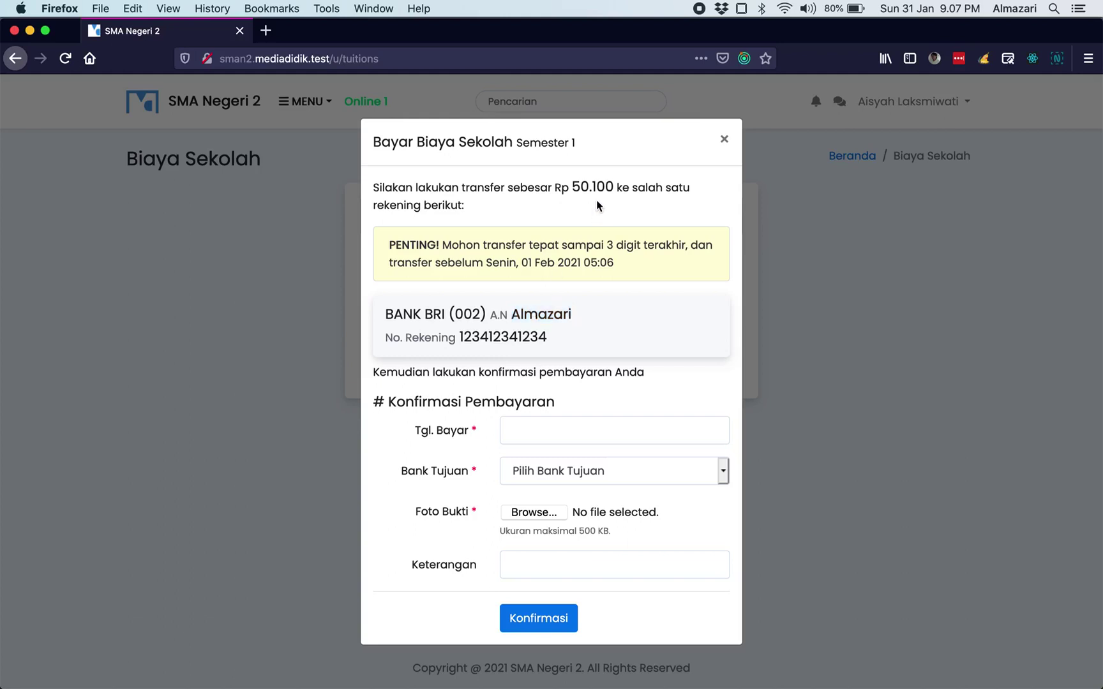
pyautogui.moveTo(571, 188); pyautogui.dragTo(612, 189)
pyautogui.click(724, 139)
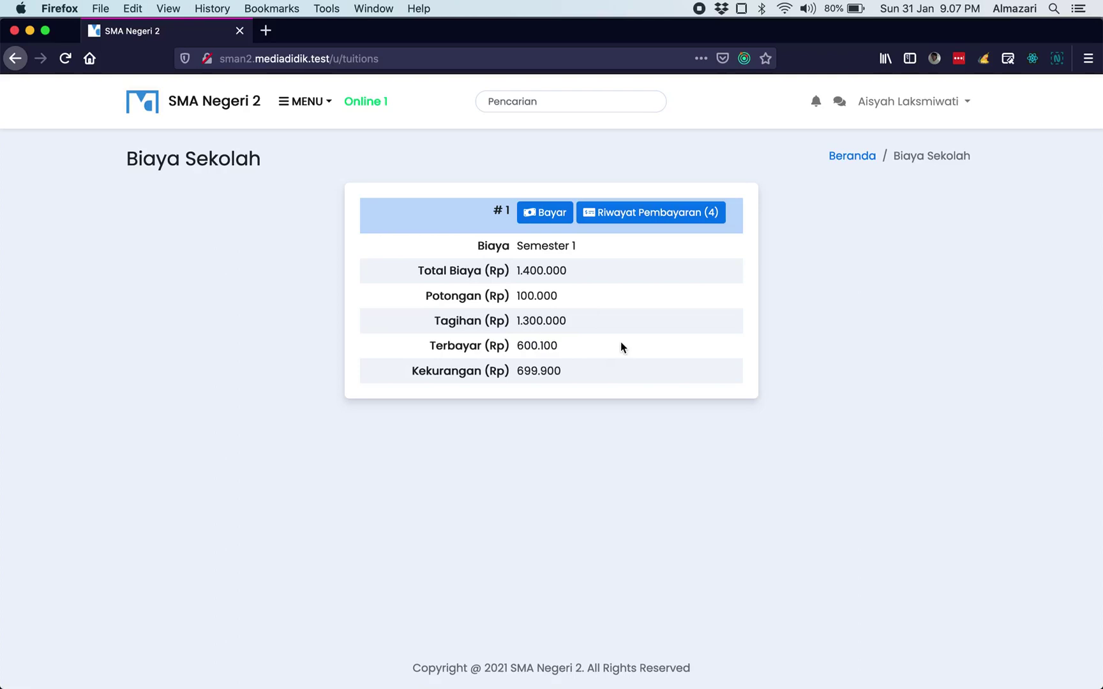
# - Reload, reopen and close the Semester 1 transfer instructions, then switch back to the admin browser
pyautogui.press('super+r')
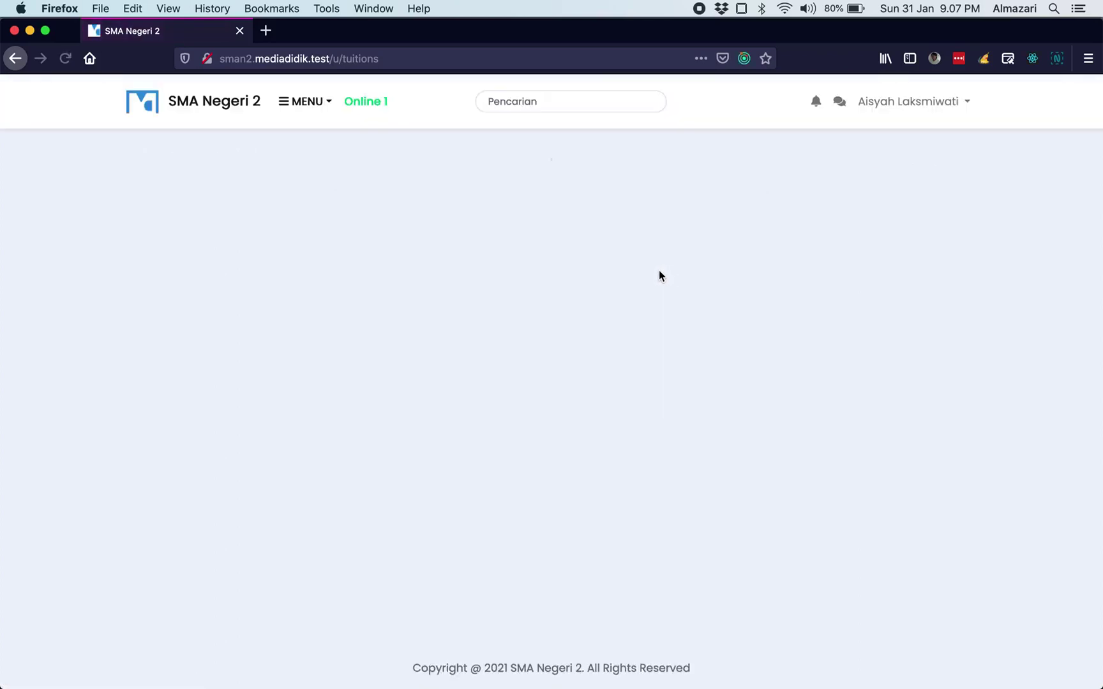
pyautogui.click(546, 212)
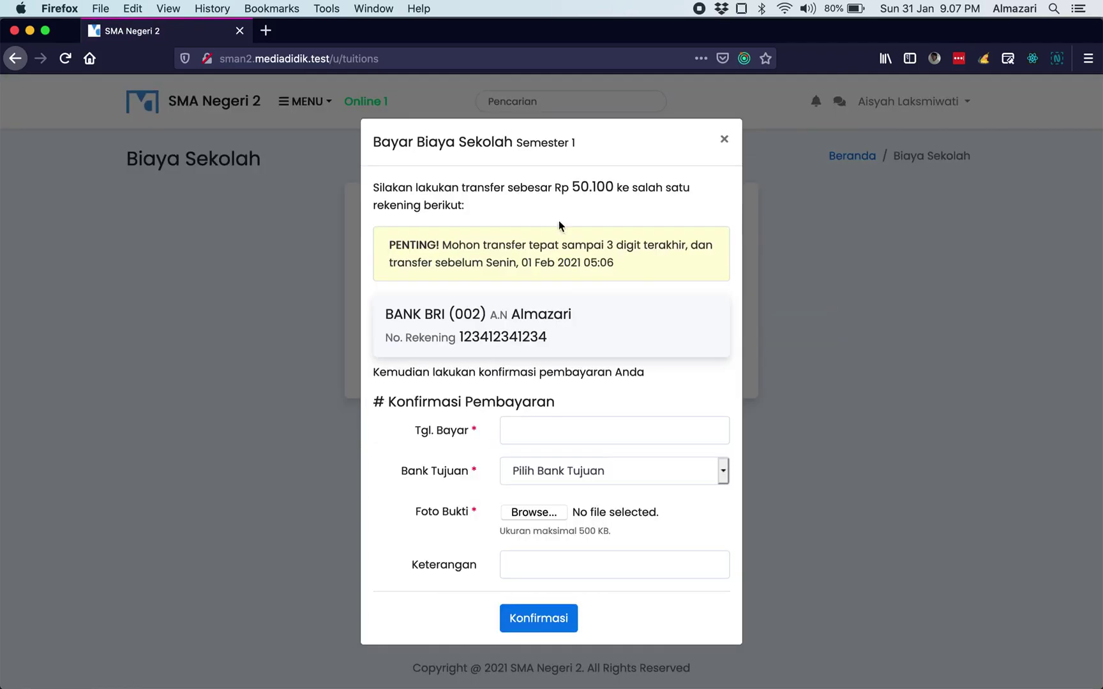
pyautogui.click(723, 135)
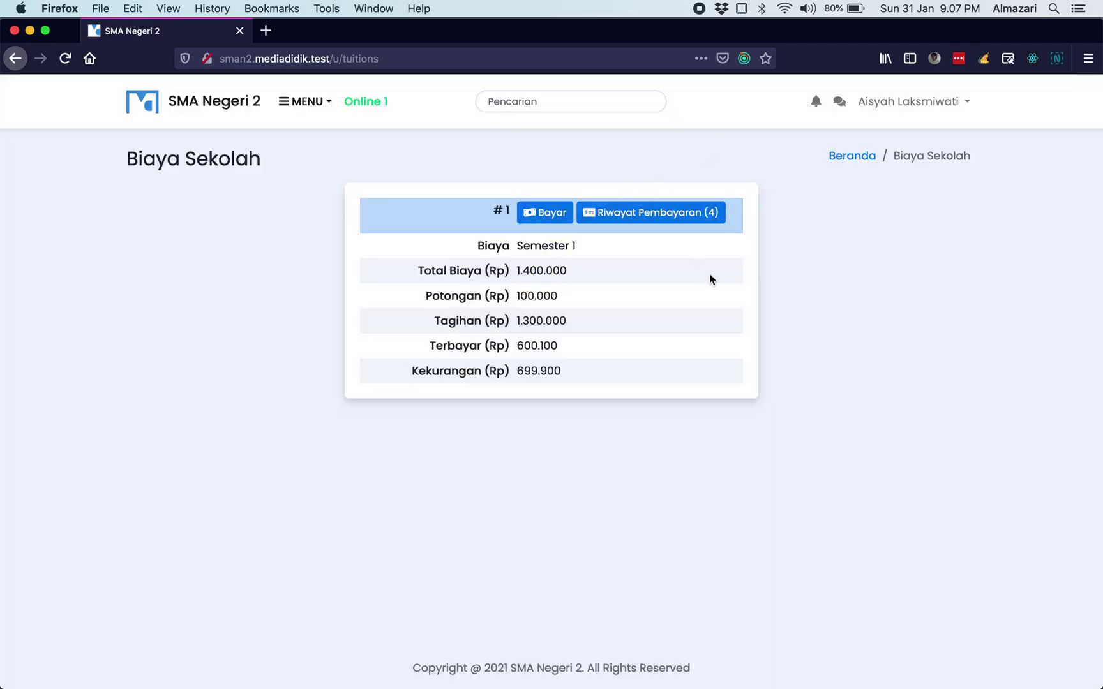
pyautogui.press('super+Tab')
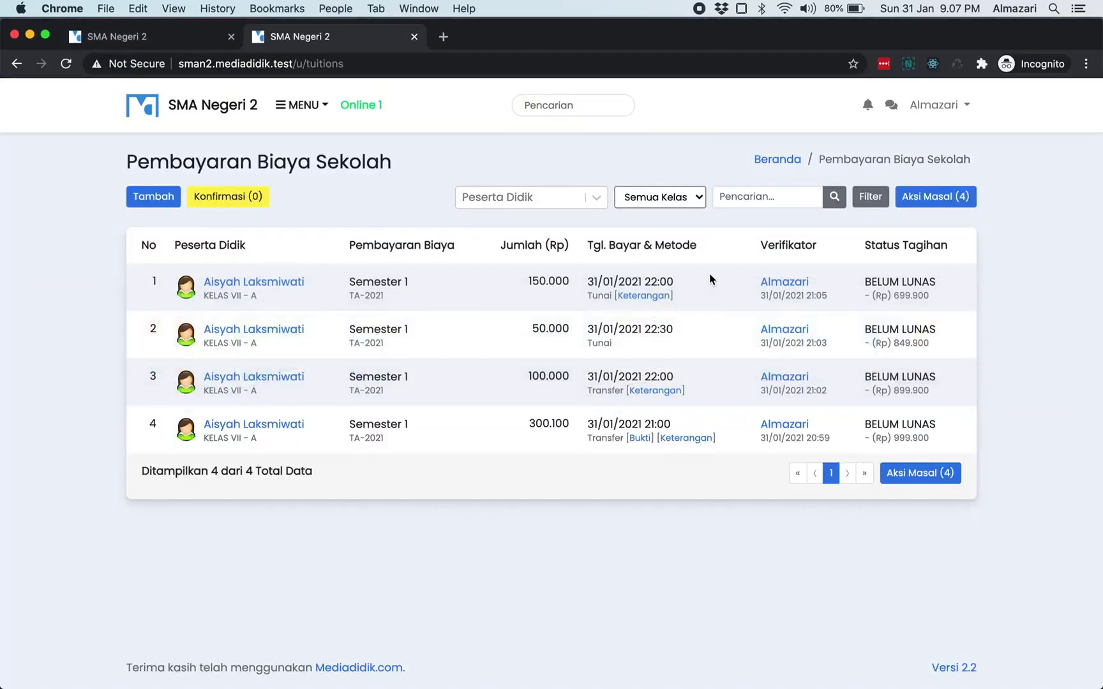
pyautogui.press('super+r')
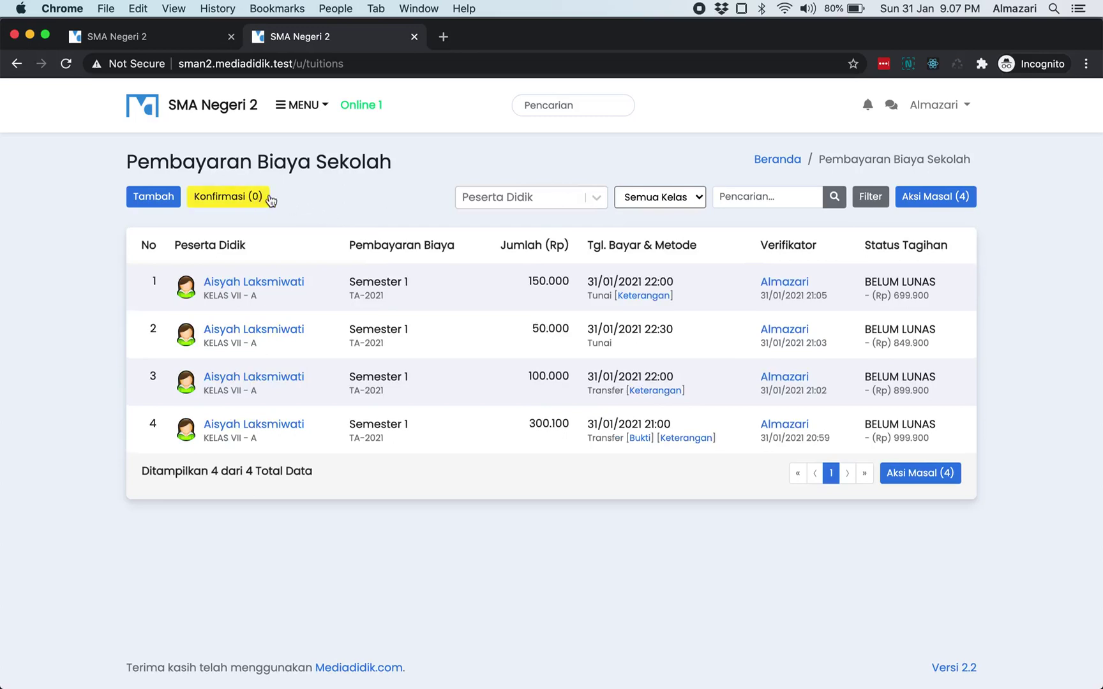
pyautogui.click(142, 196)
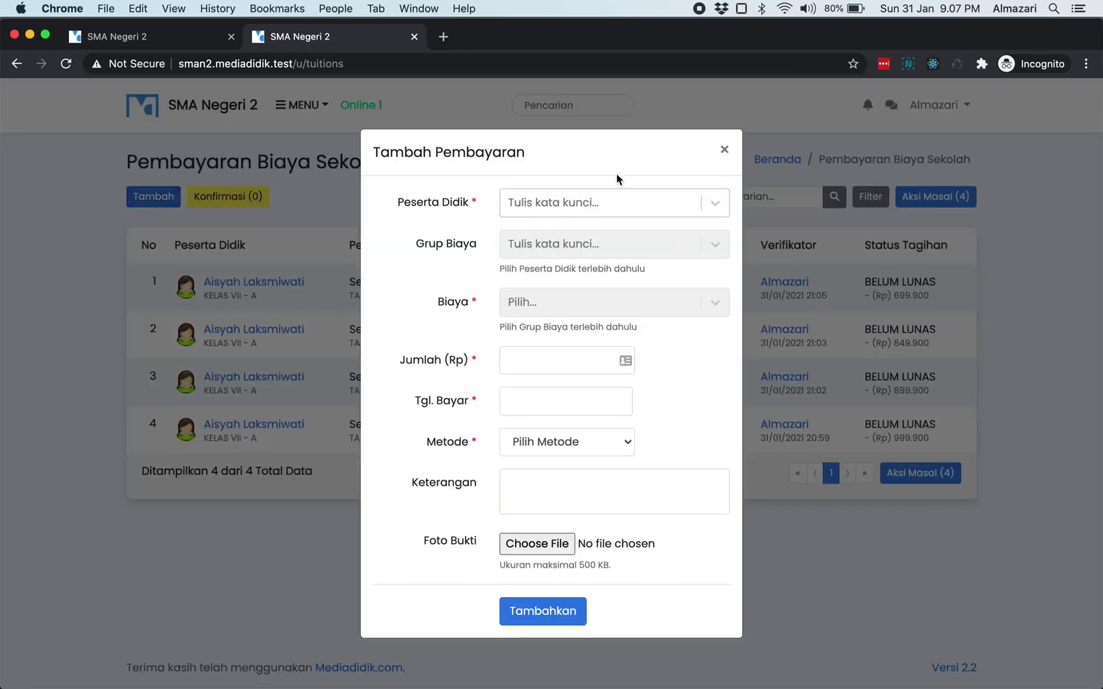
pyautogui.click(723, 148)
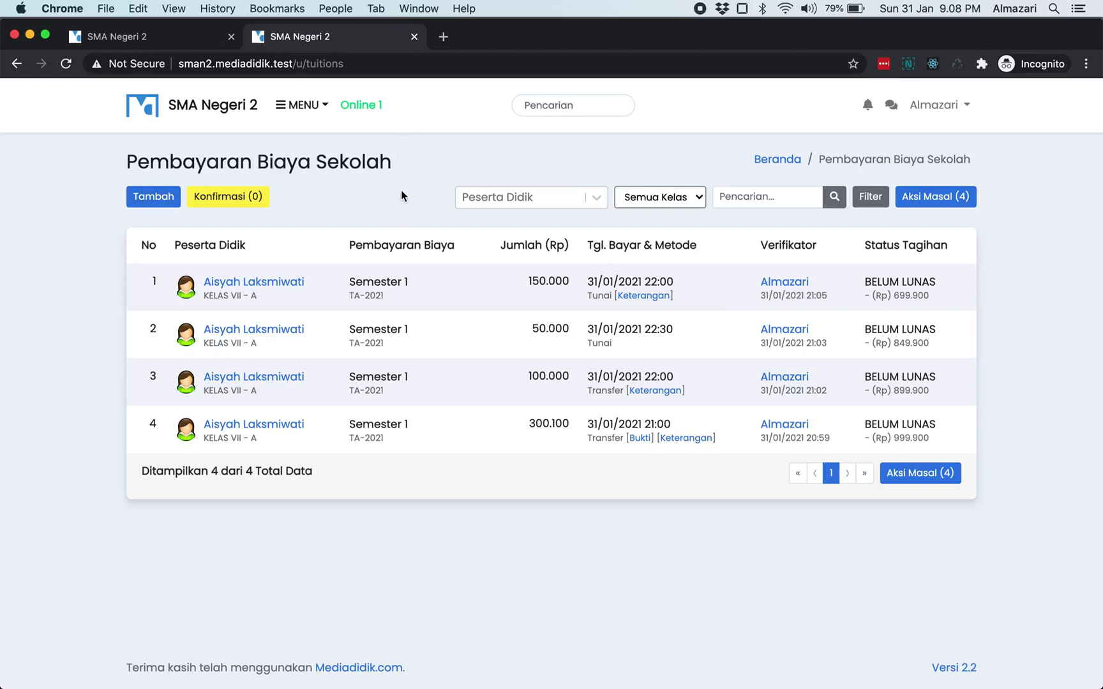
pyautogui.click(305, 105)
pyautogui.moveTo(335, 331)
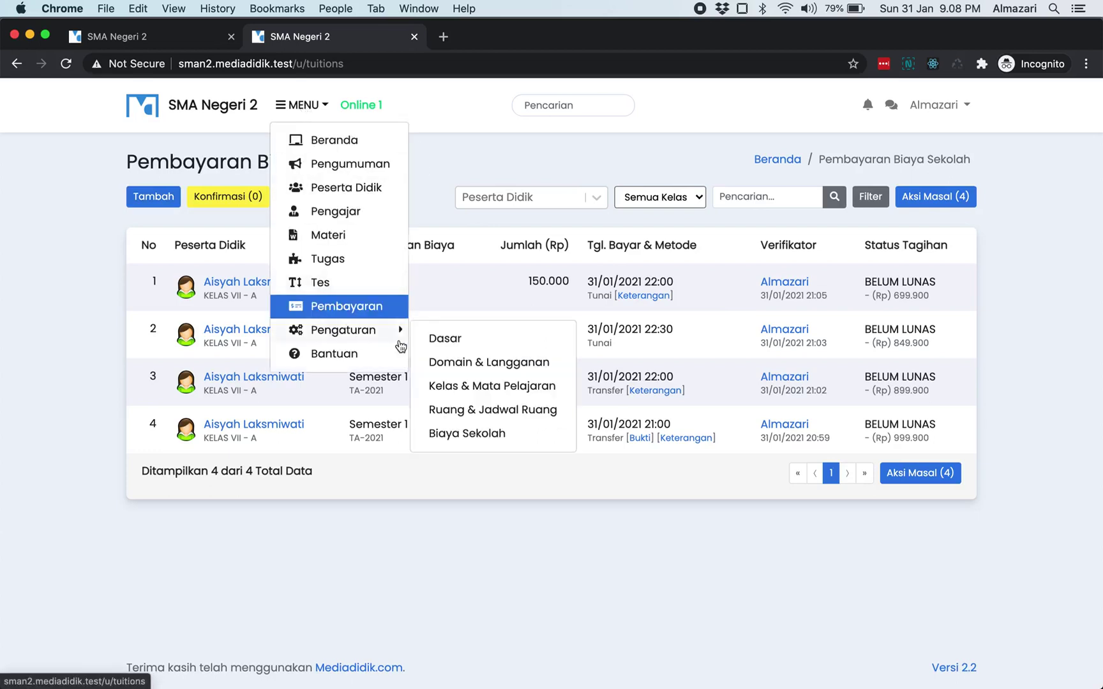
# - Open the TA-2021 group under Biaya Sekolah settings to review Semester 1's 1.400.000 total
pyautogui.click(469, 430)
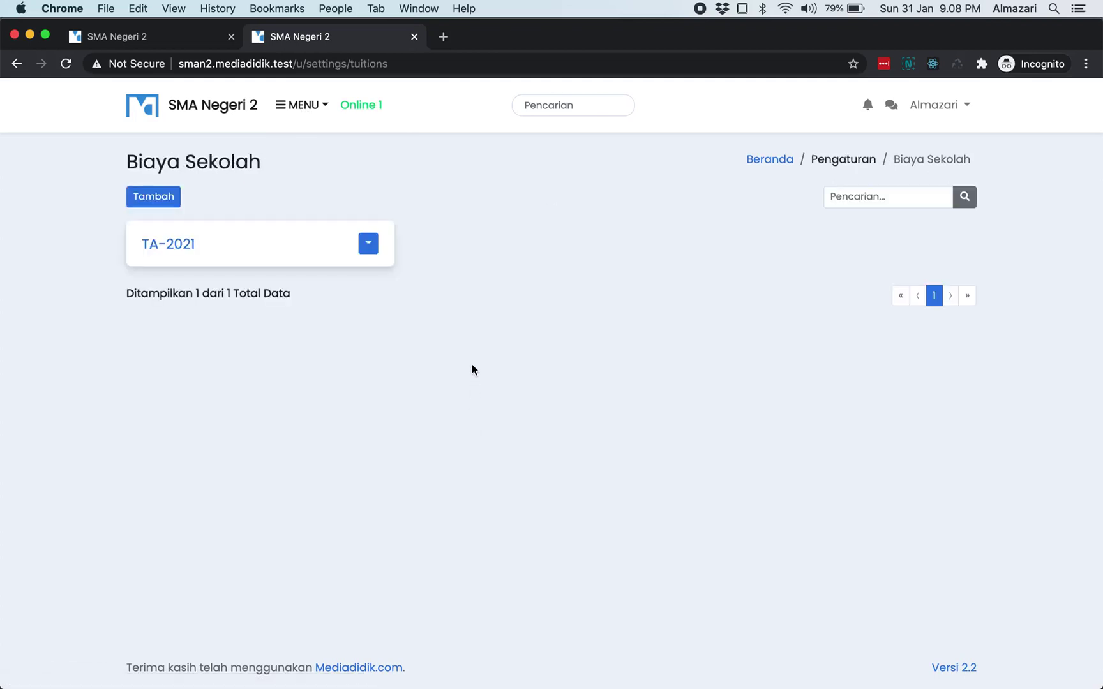
pyautogui.click(185, 249)
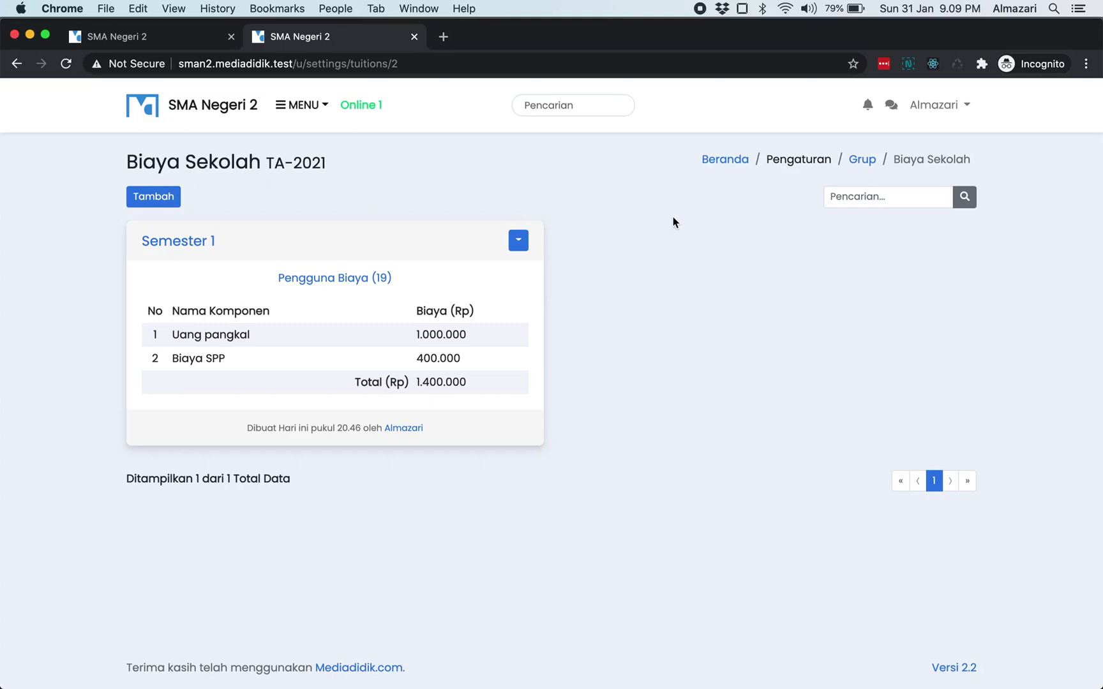
pyautogui.click(699, 9)
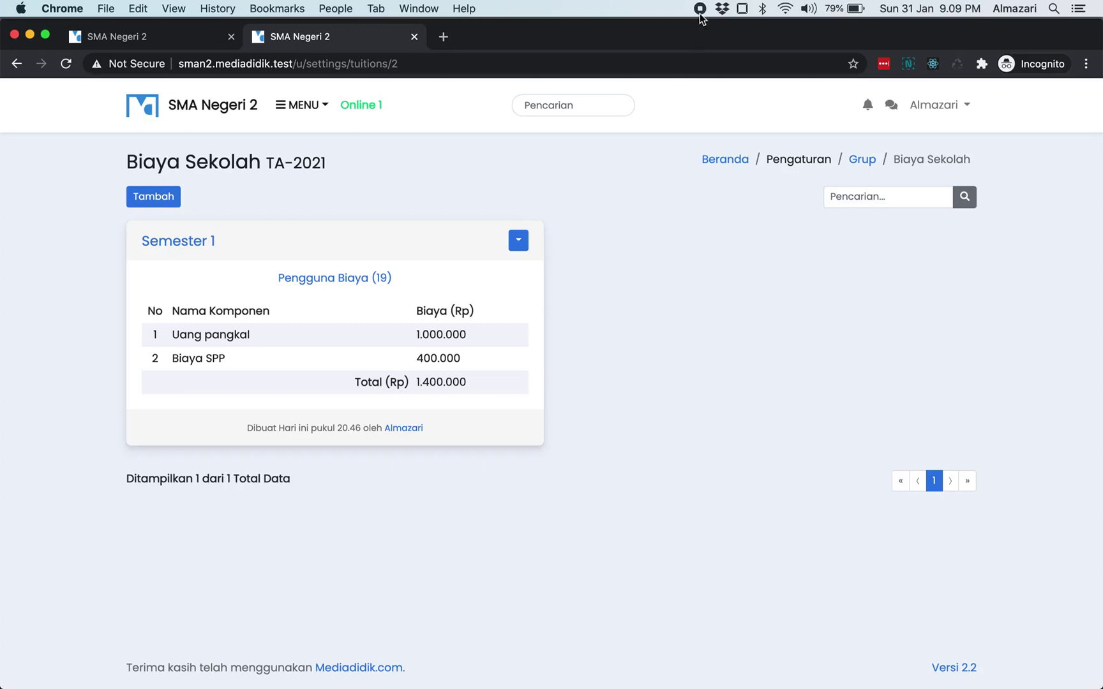